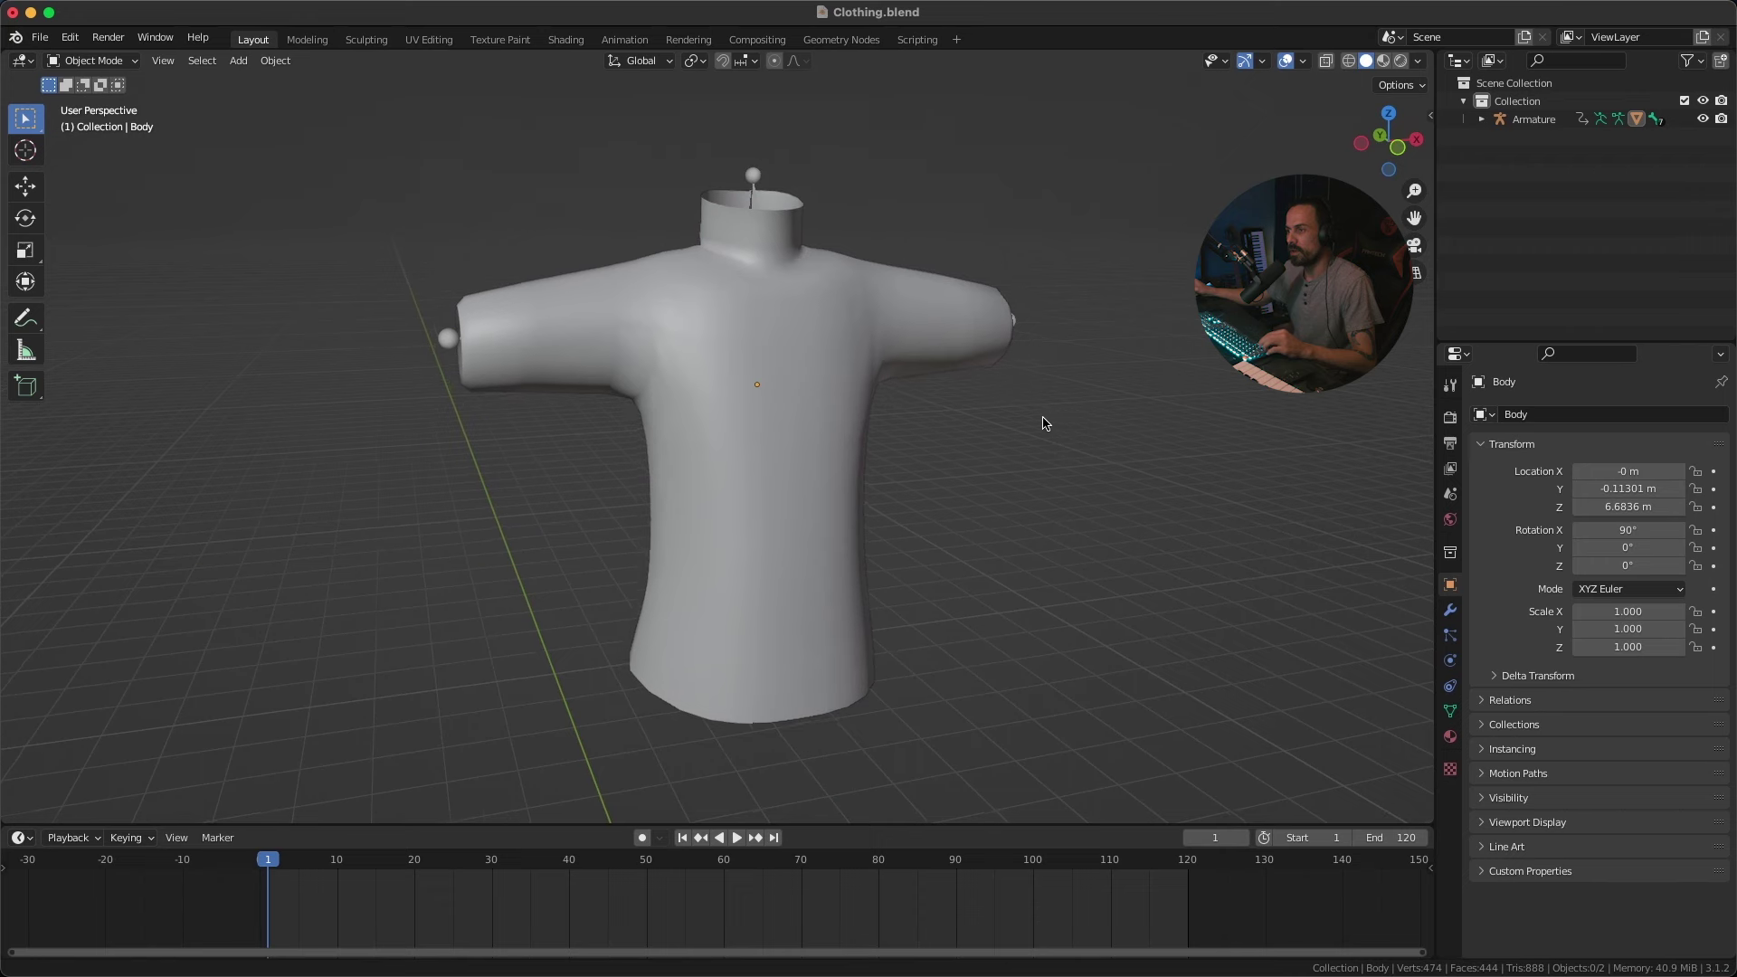
Step: Inspect the body mesh and the armature inside it, viewing it in wireframe before returning to solid shading
click(726, 354)
middle_drag(942, 361, 1020, 361)
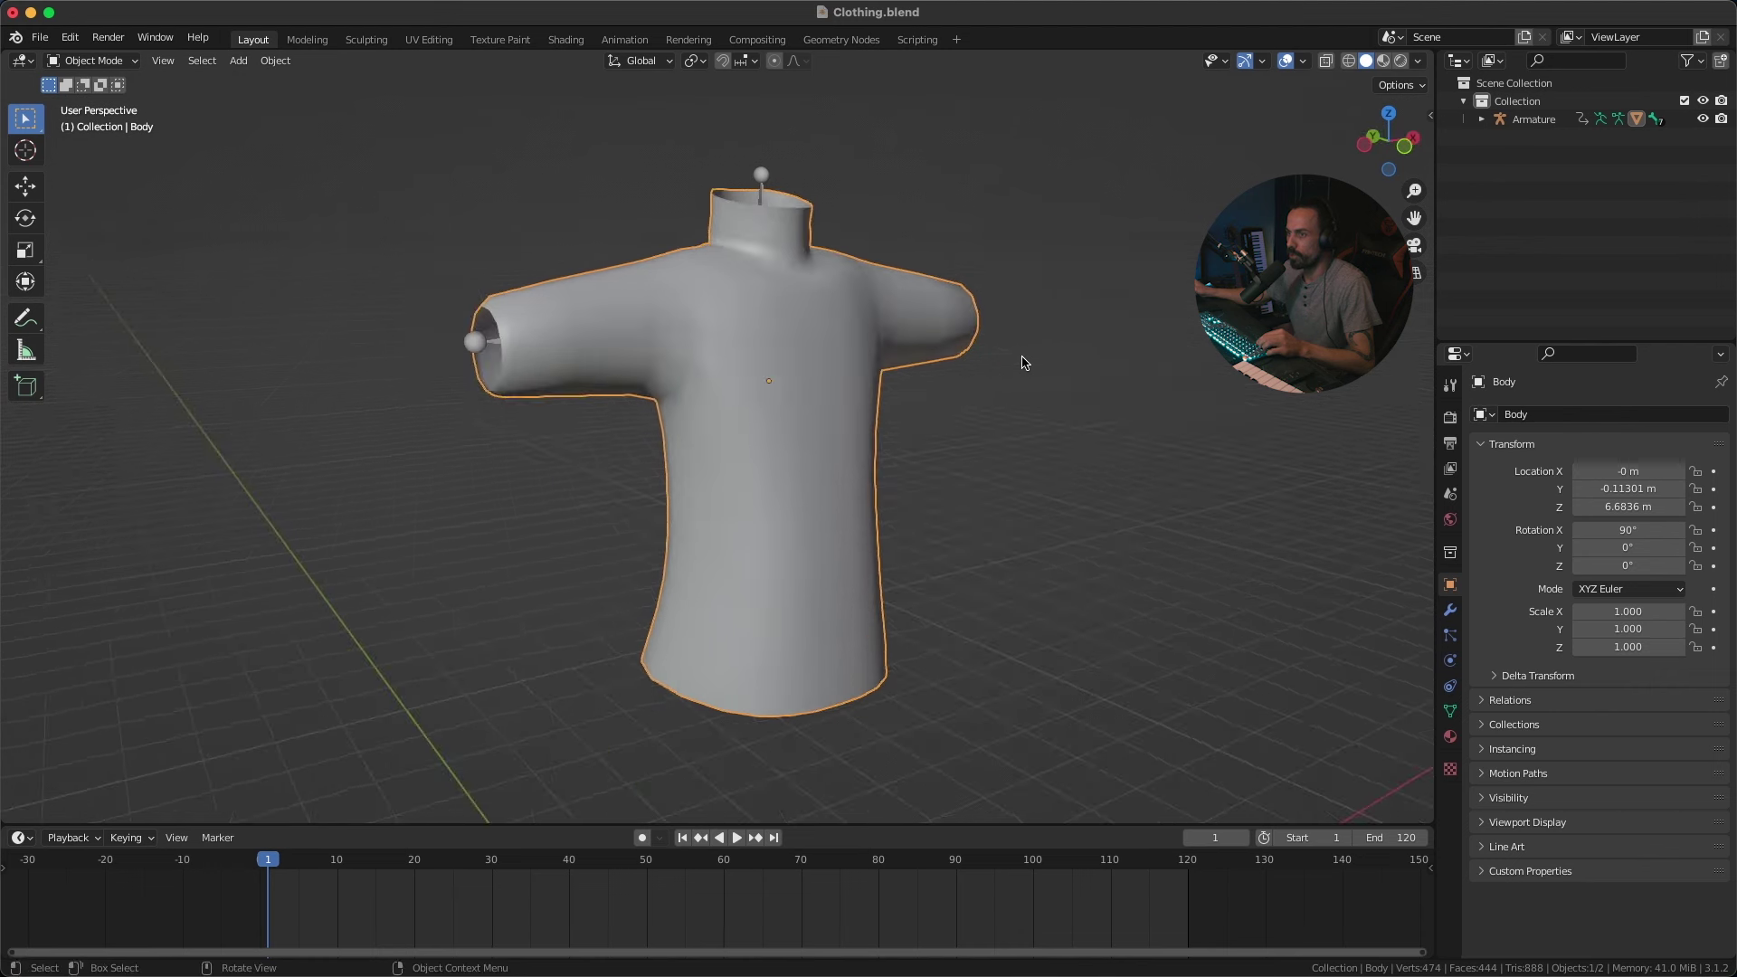
middle_drag(832, 383, 995, 362)
click(1032, 354)
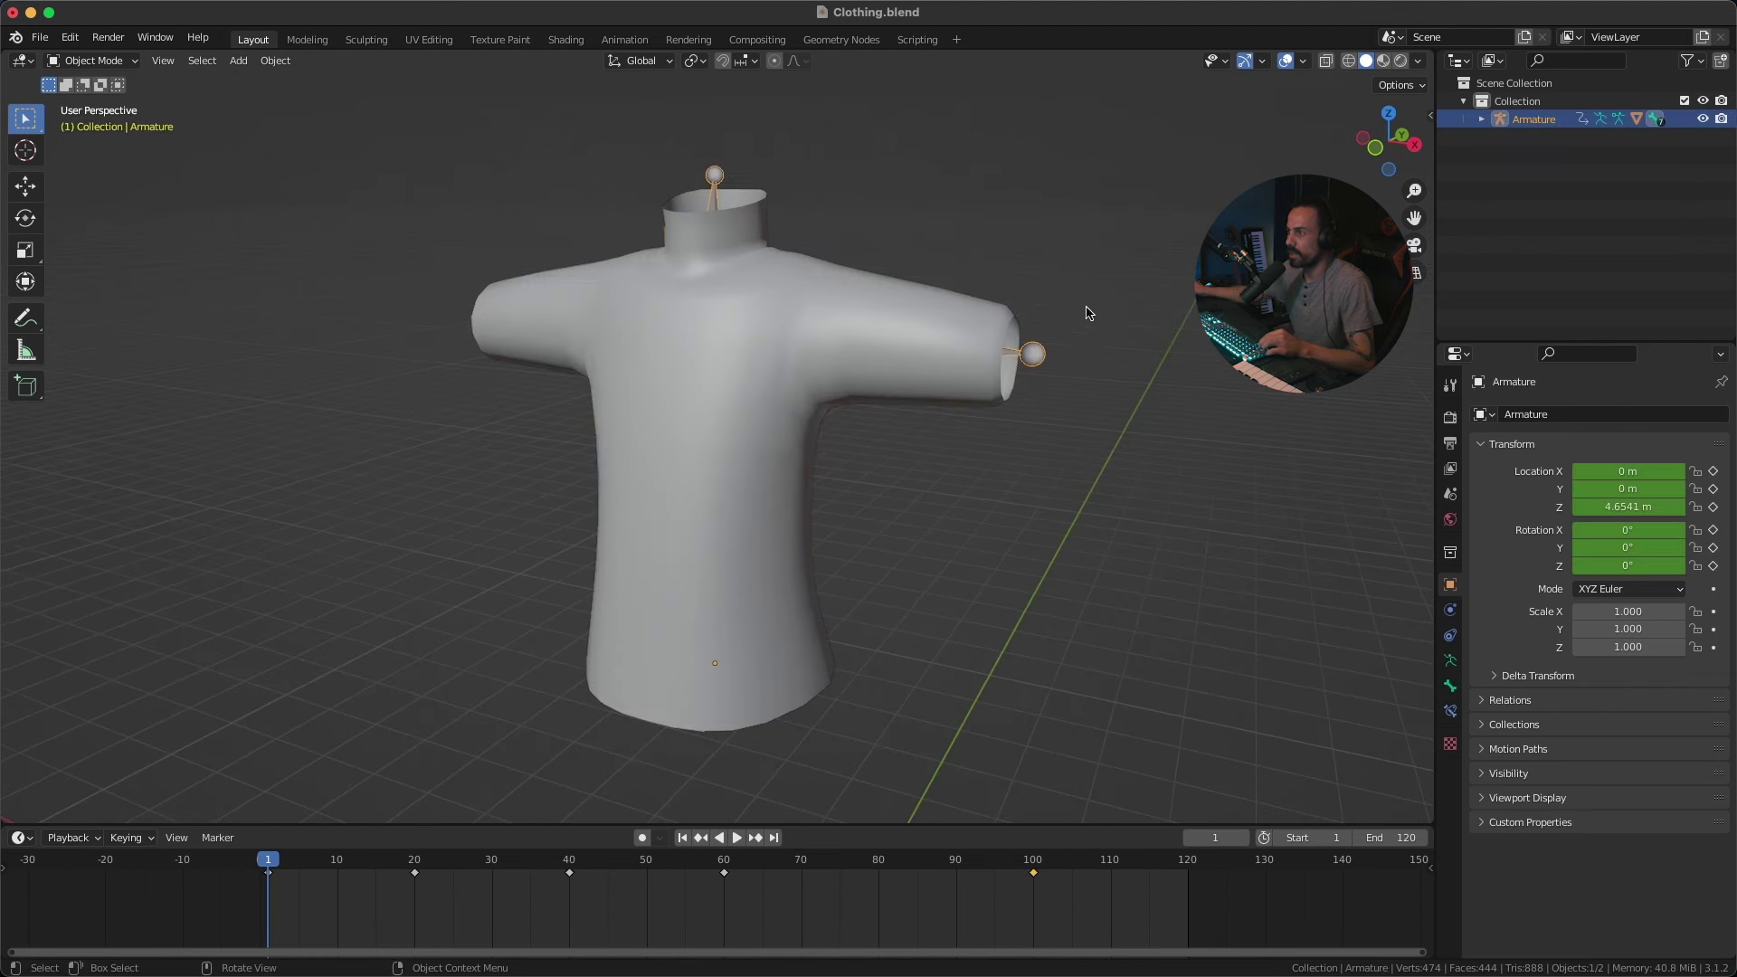
click(1348, 61)
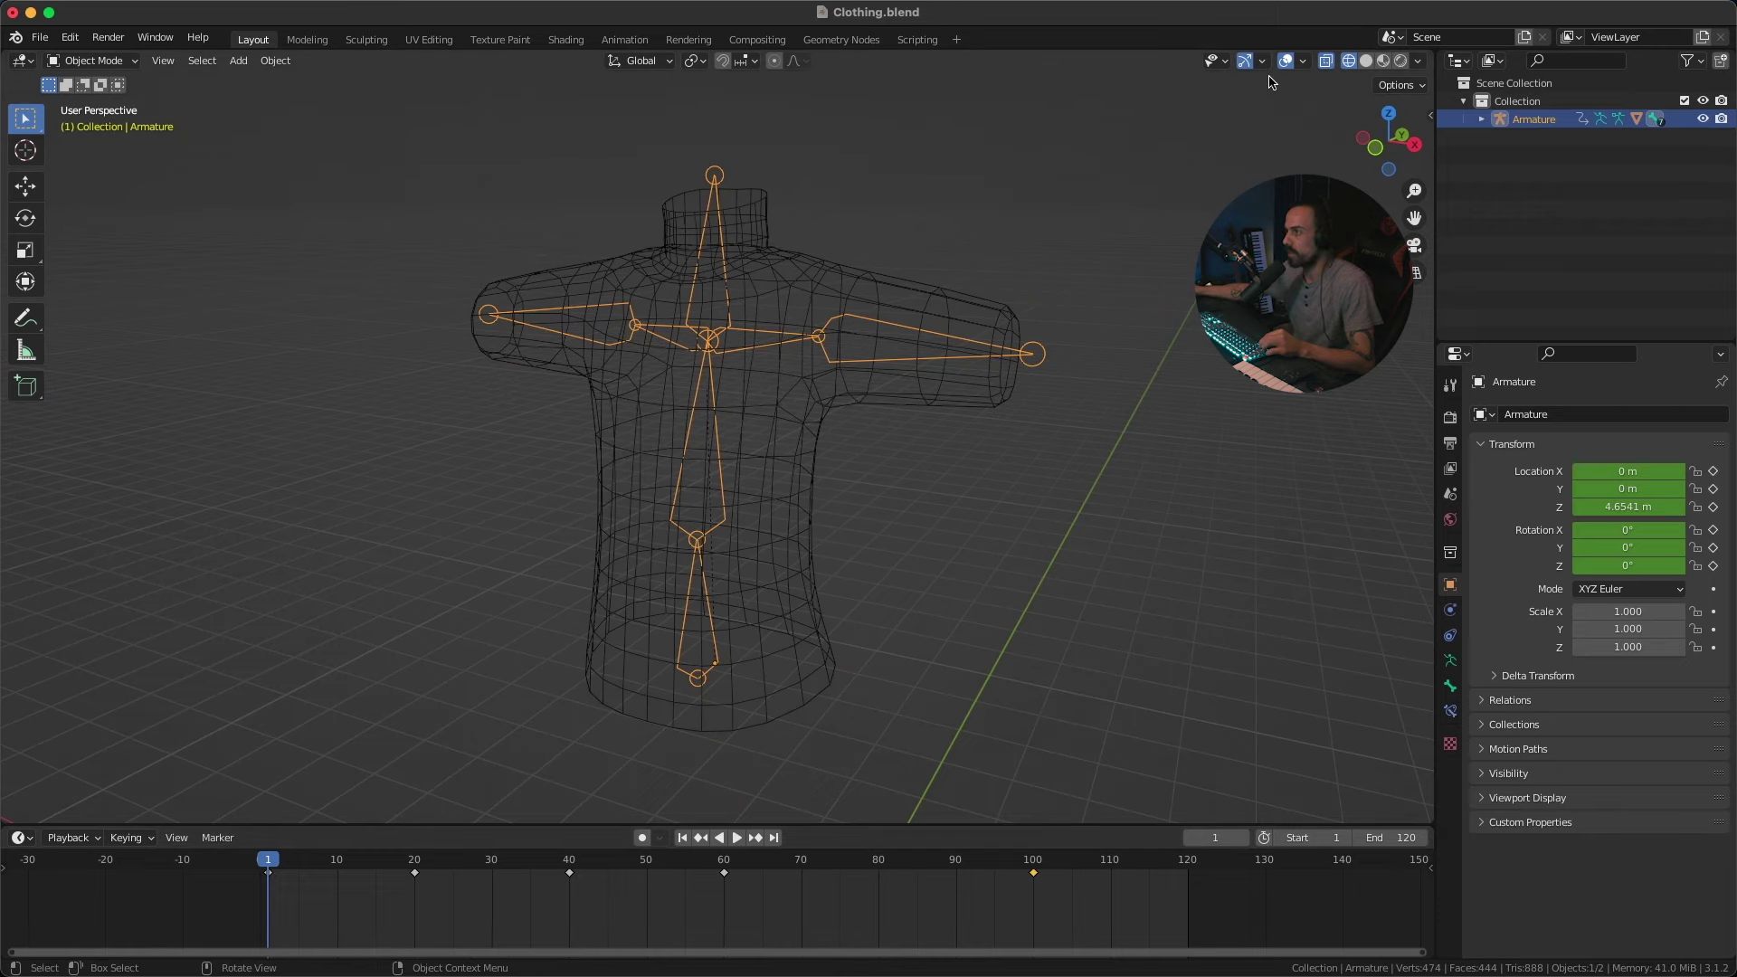
click(1366, 61)
Step: Play the armature animation to check how the body deforms, and return to frame 1
middle_drag(978, 344, 1138, 333)
click(1137, 333)
key(space)
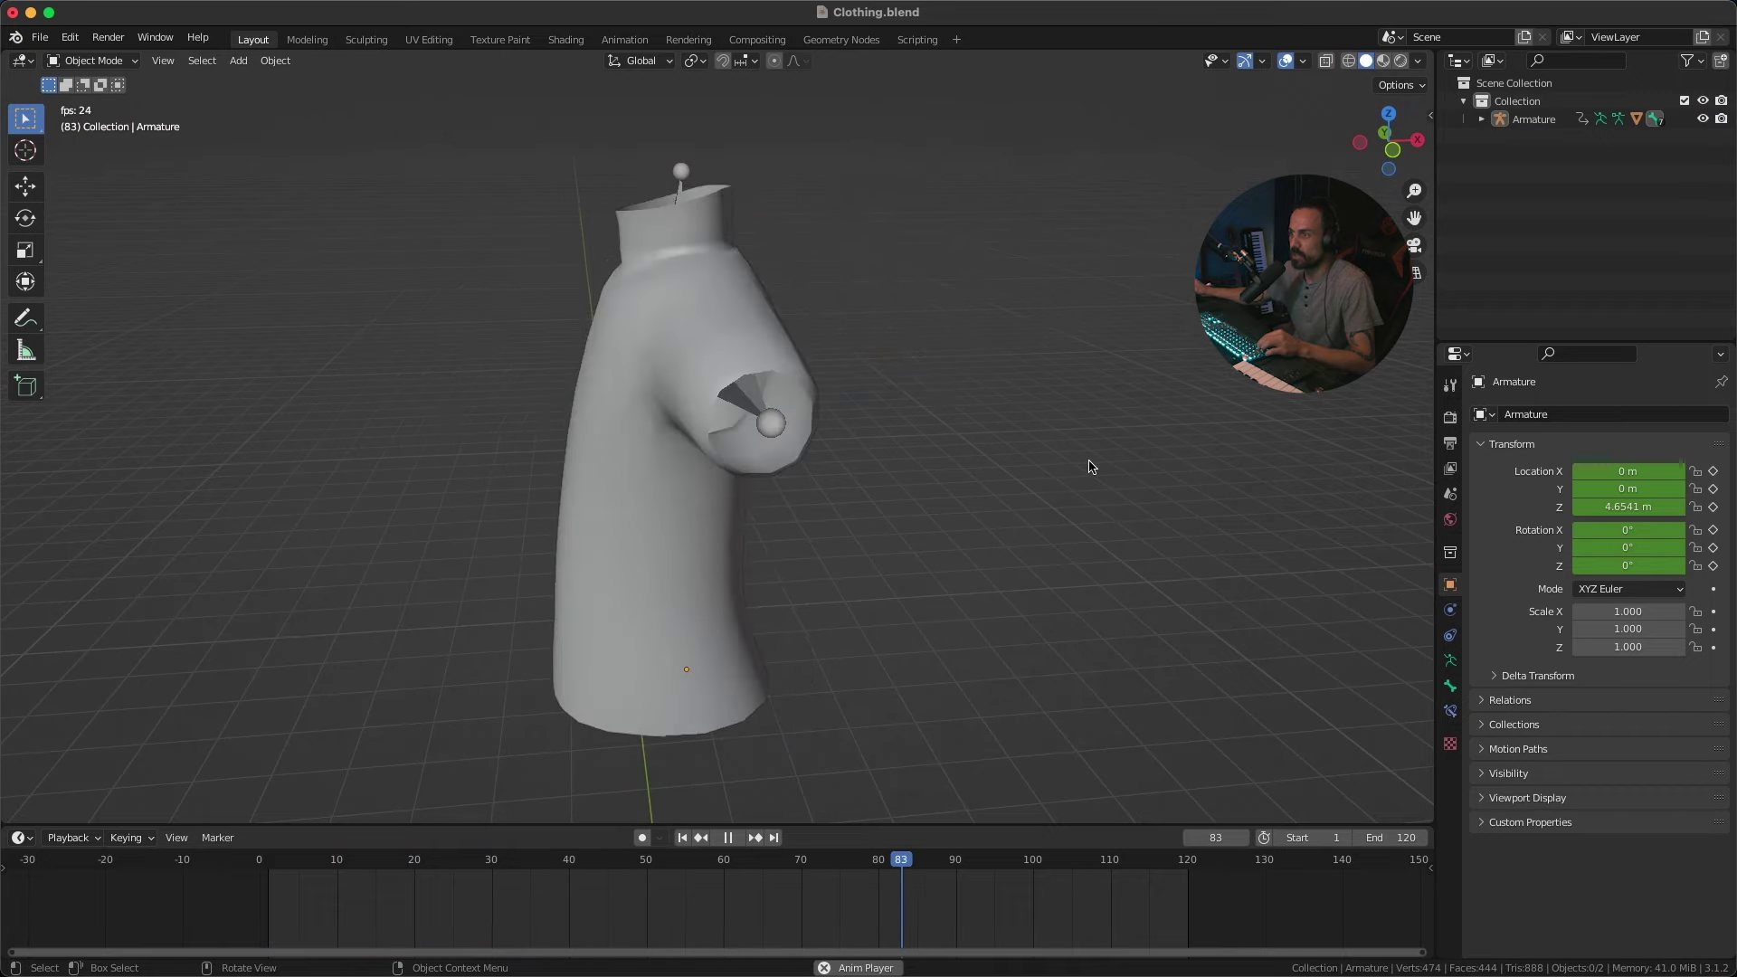
middle_drag(1023, 394, 1070, 376)
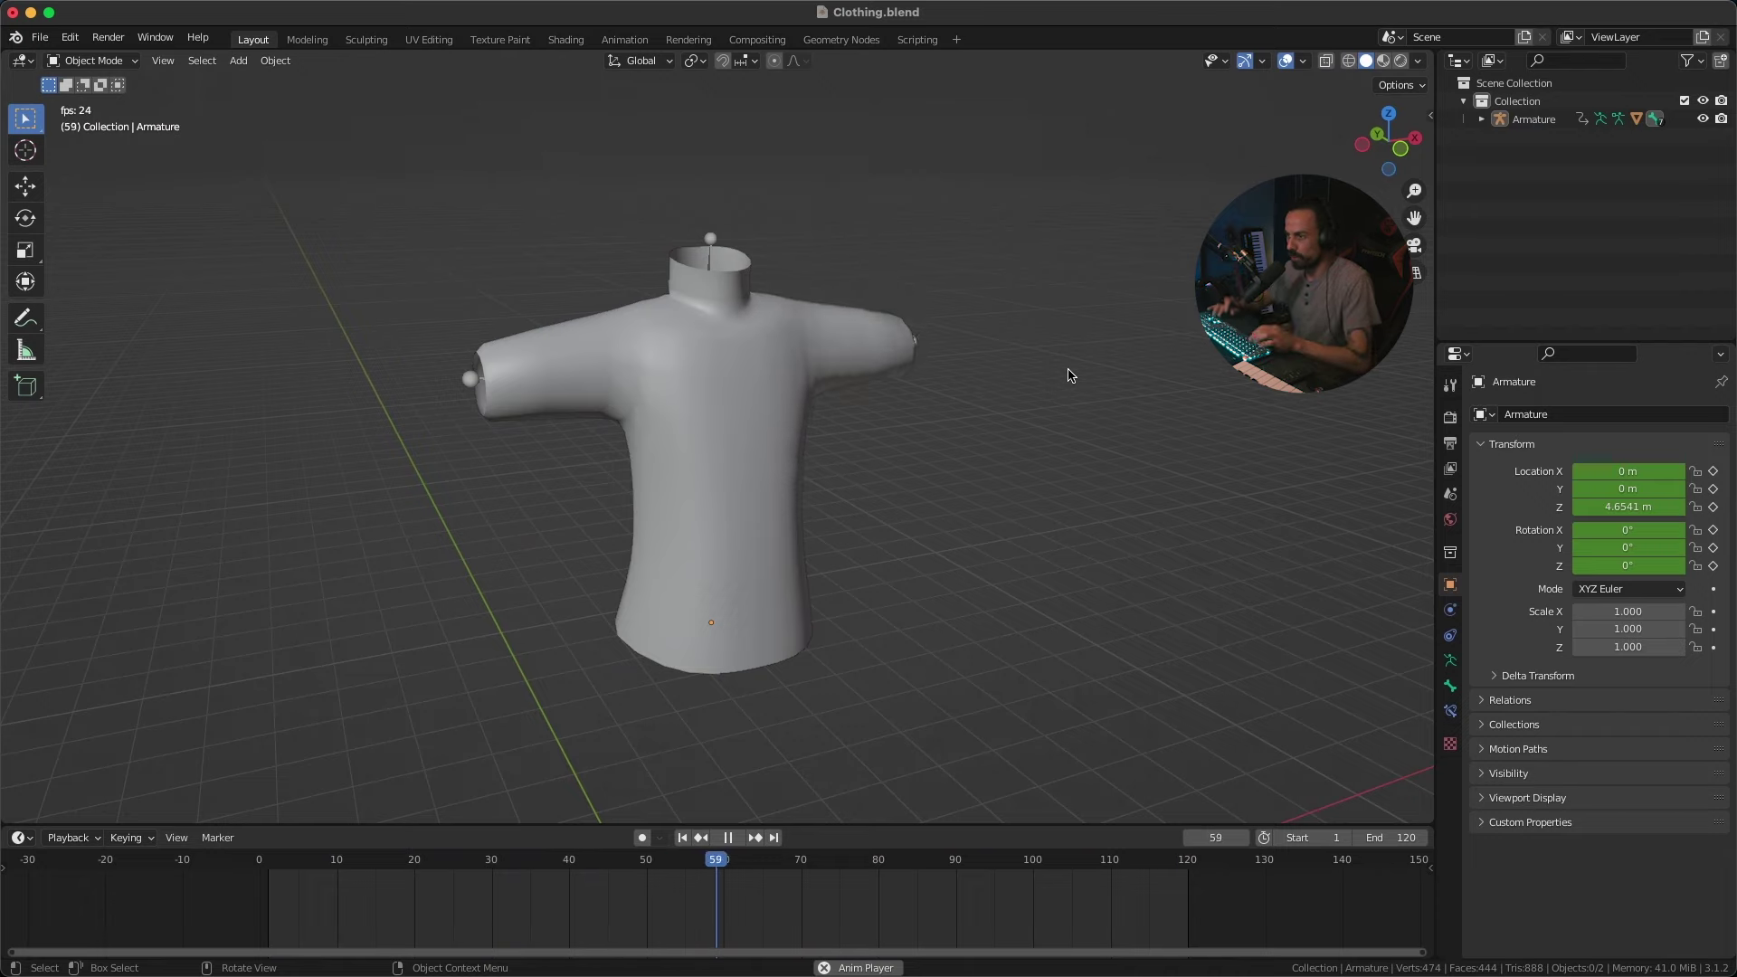
key(space)
key(shift+Left)
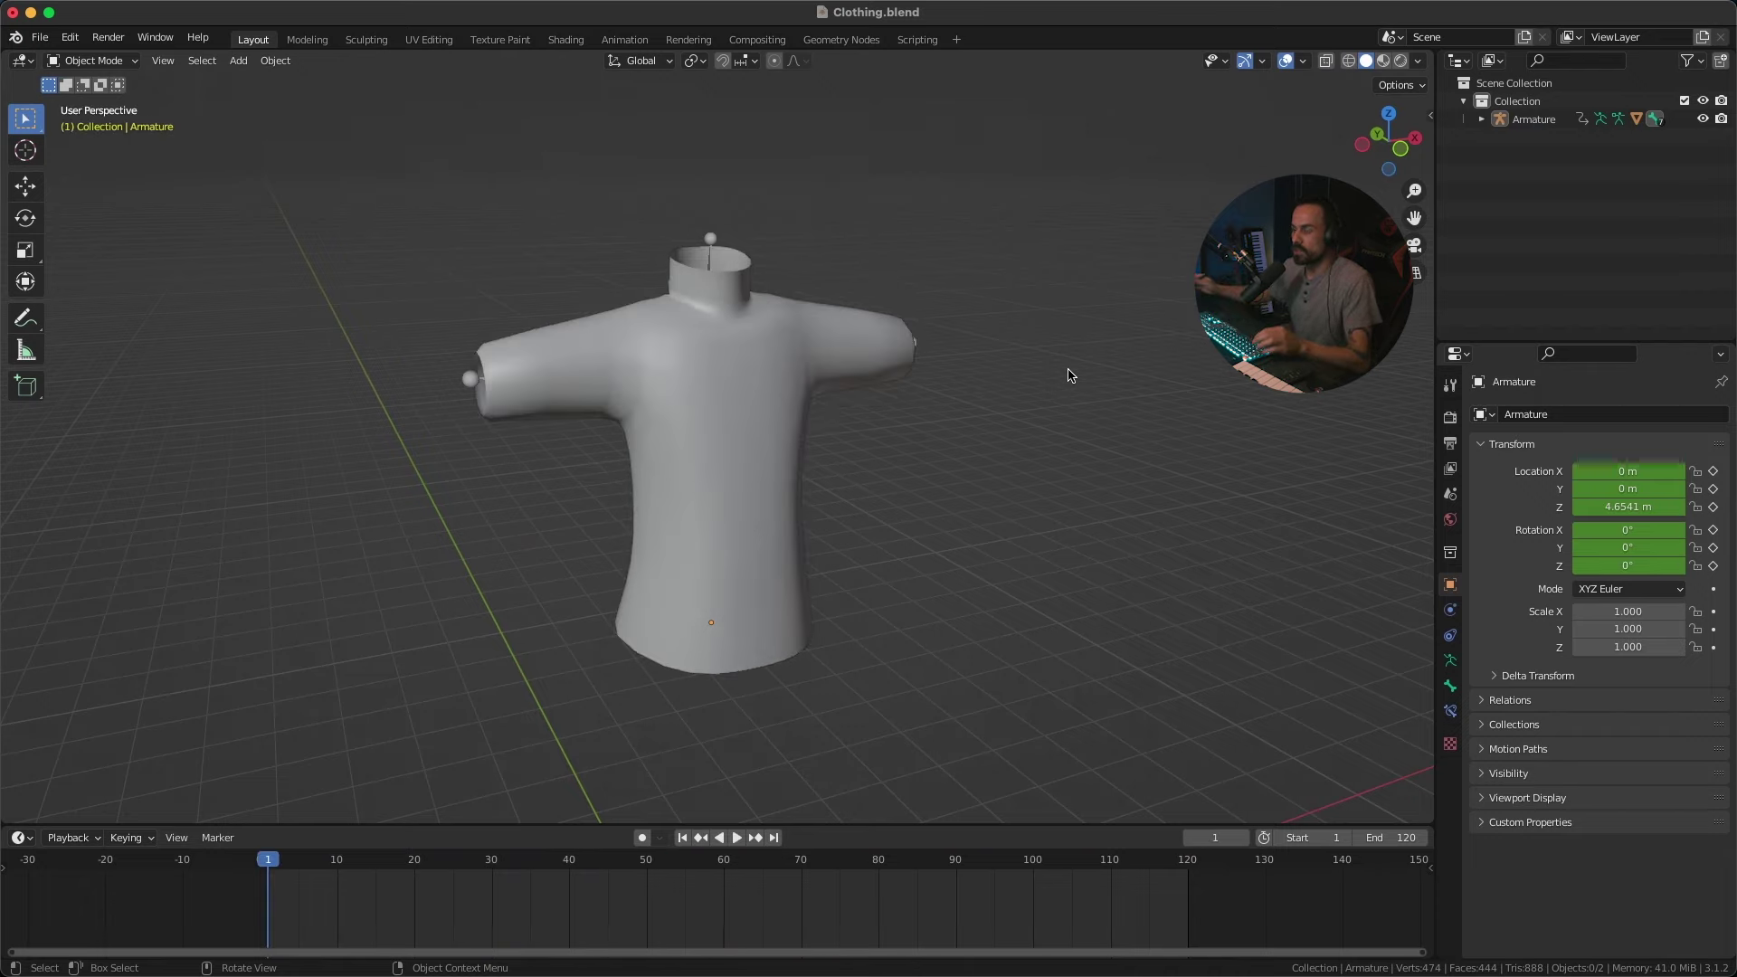
Step: Open the body mesh in Edit Mode and switch the selection tool to Circle Select
middle_drag(885, 407, 817, 402)
click(744, 373)
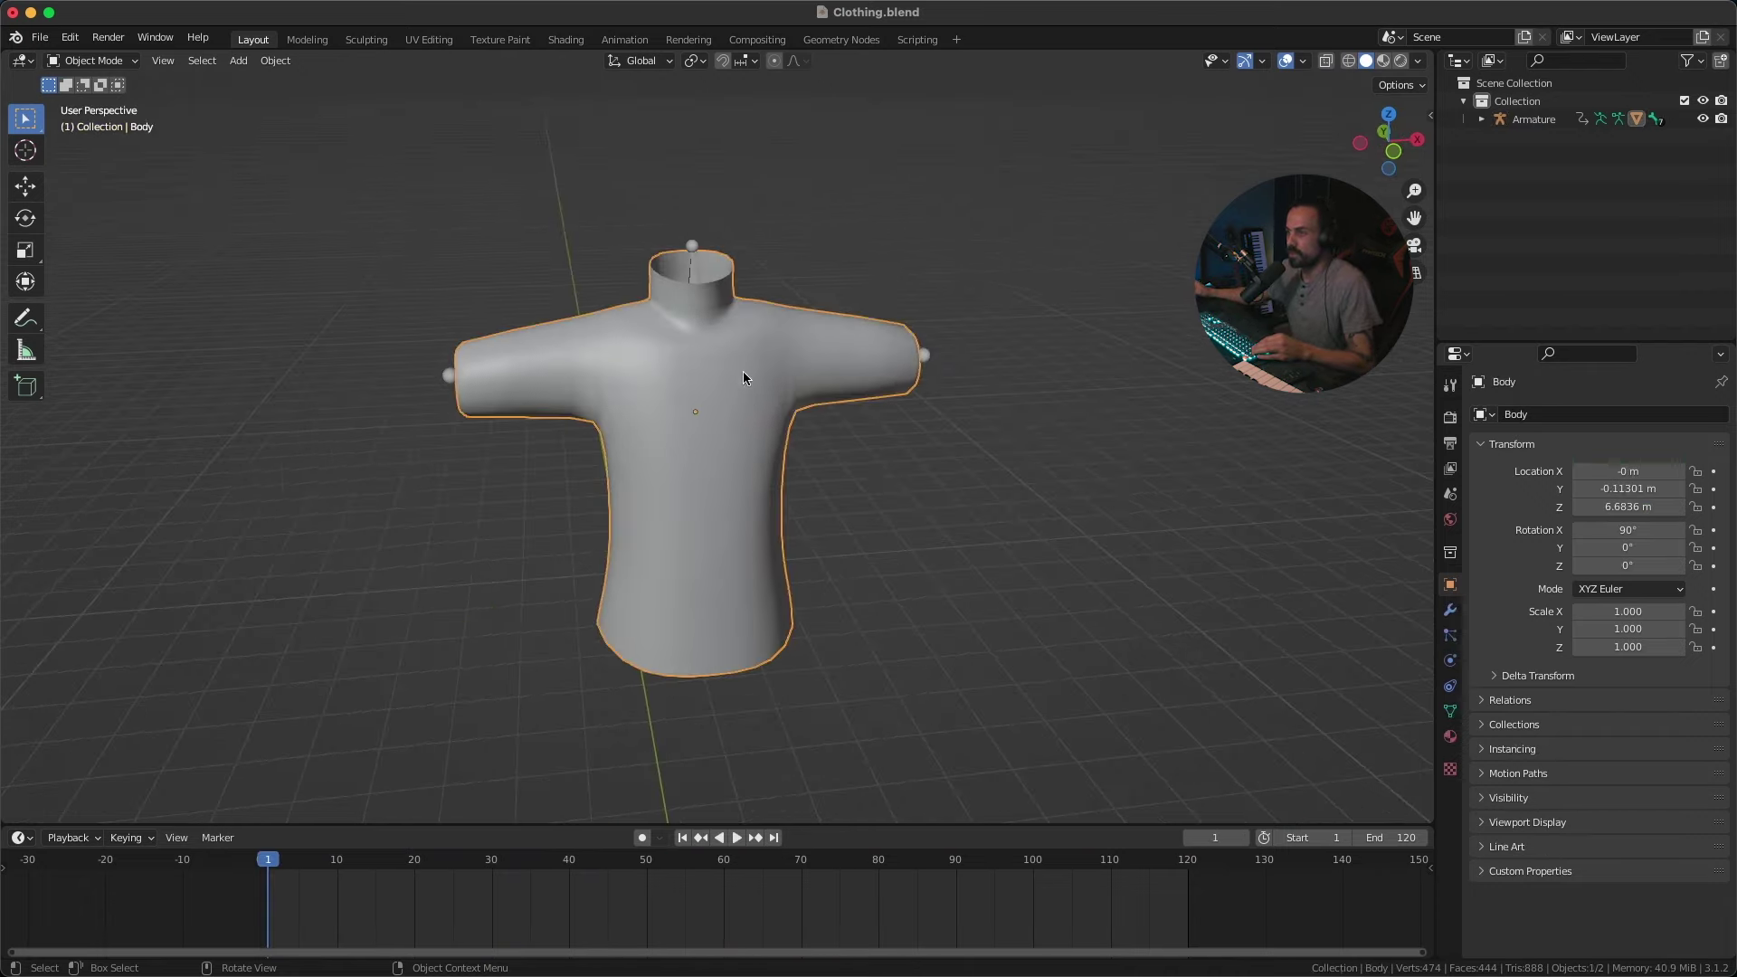
key(Tab)
scroll(909, 321, up, 4)
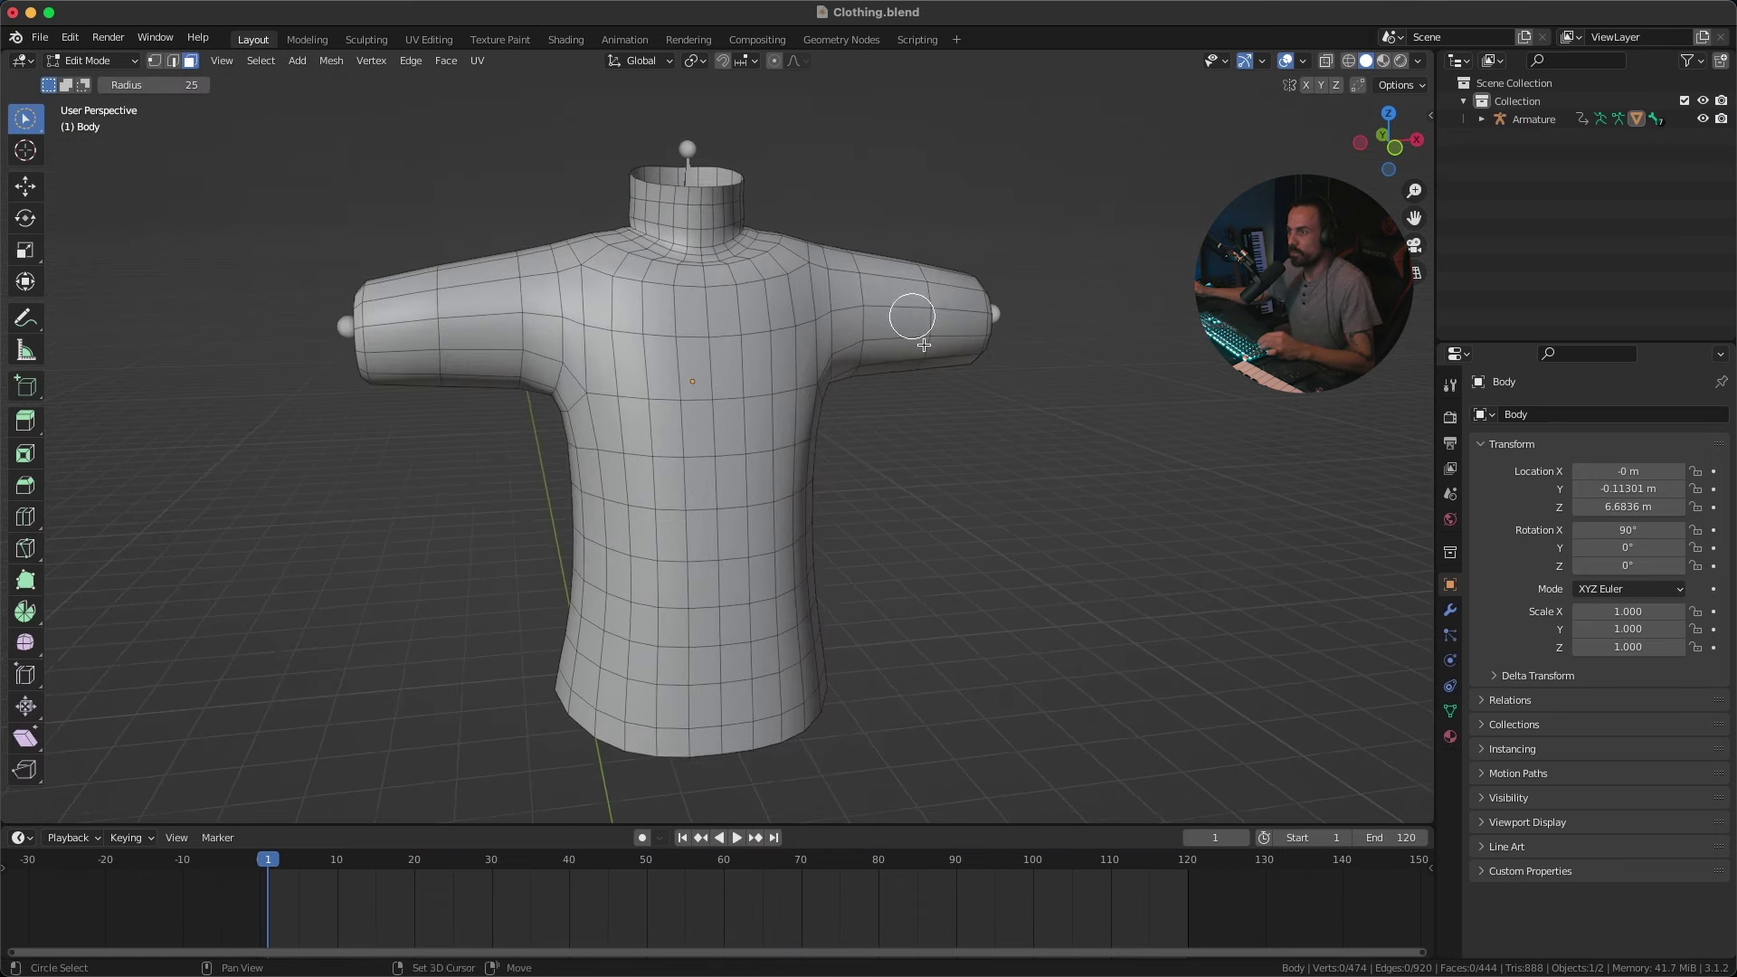
key(w)
key(w)
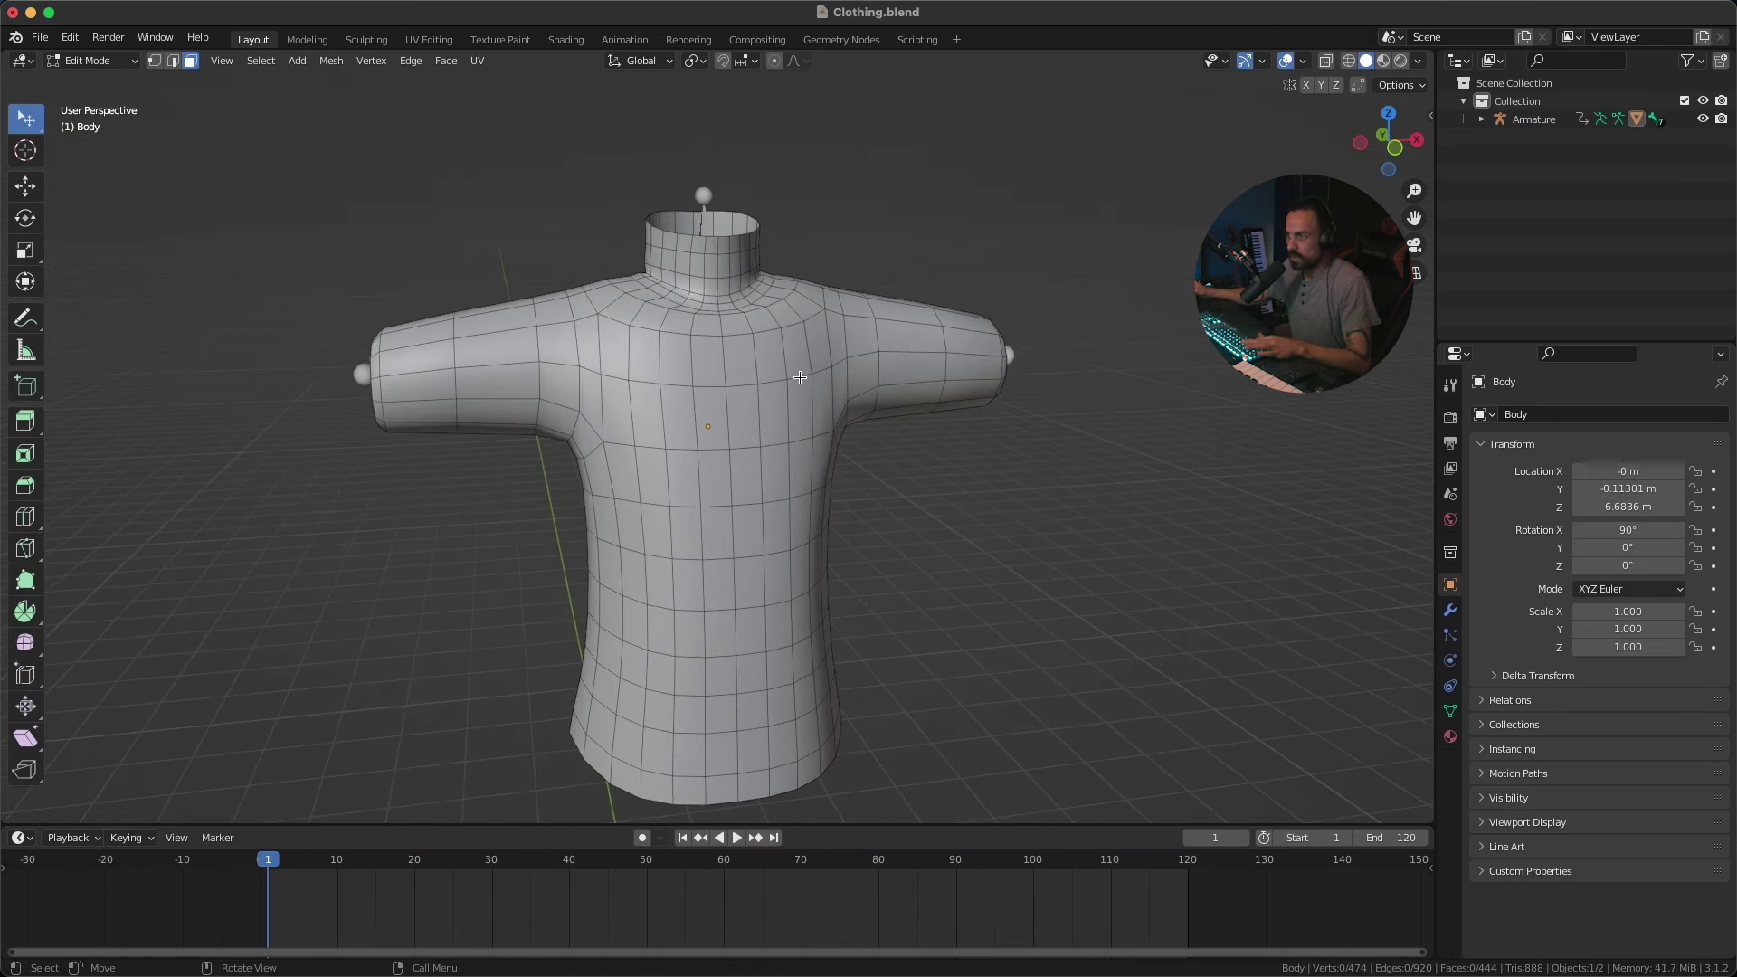
key(w)
key(w)
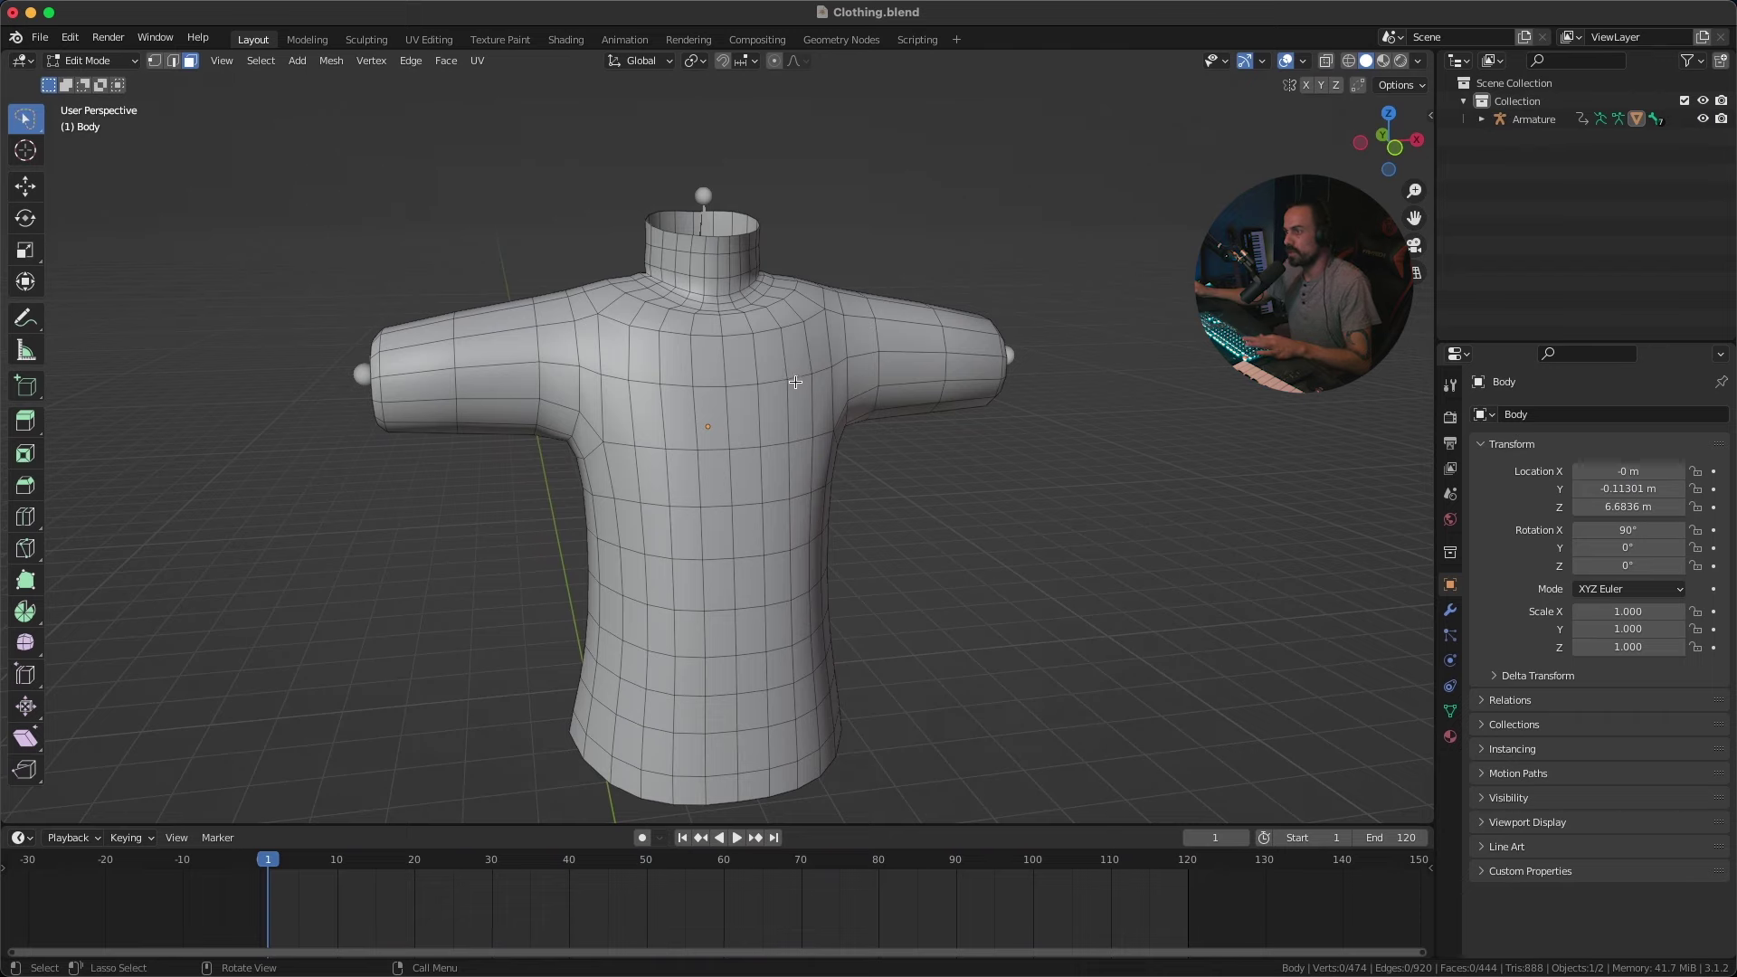
key(w)
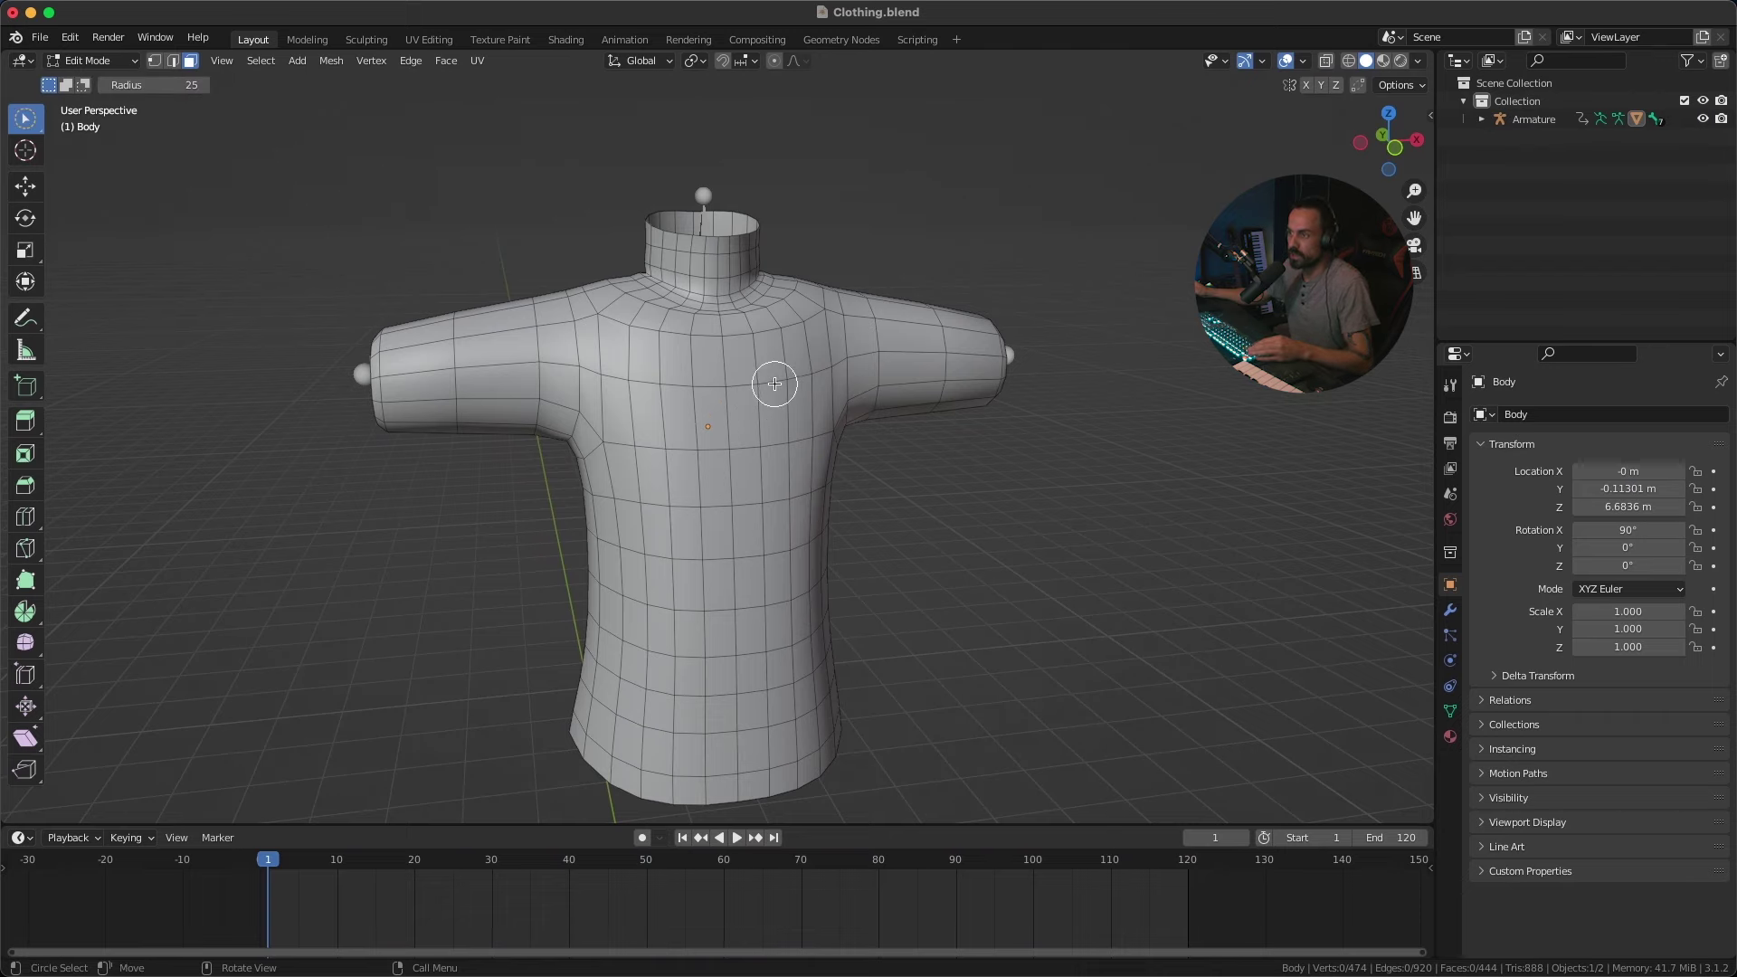
Step: In the front view, select the faces across the chest and upper sleeves, leaving out the neck and cuff ends
middle_drag(774, 383, 721, 416)
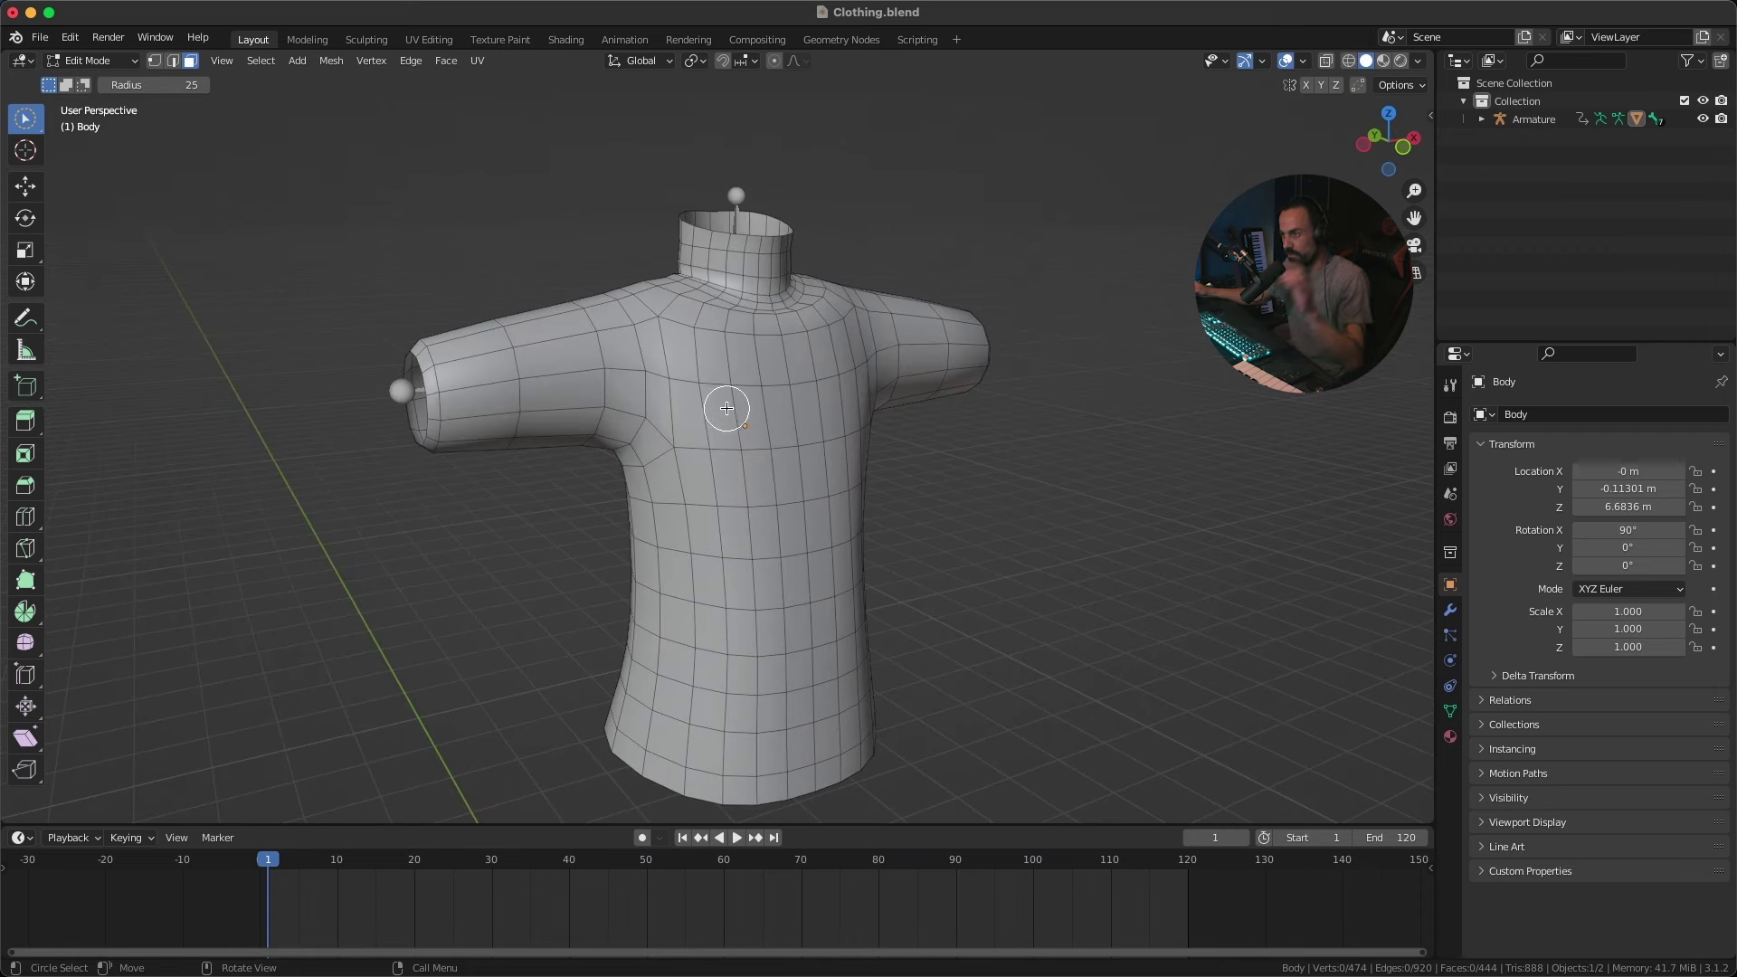
middle_drag(787, 394, 853, 356)
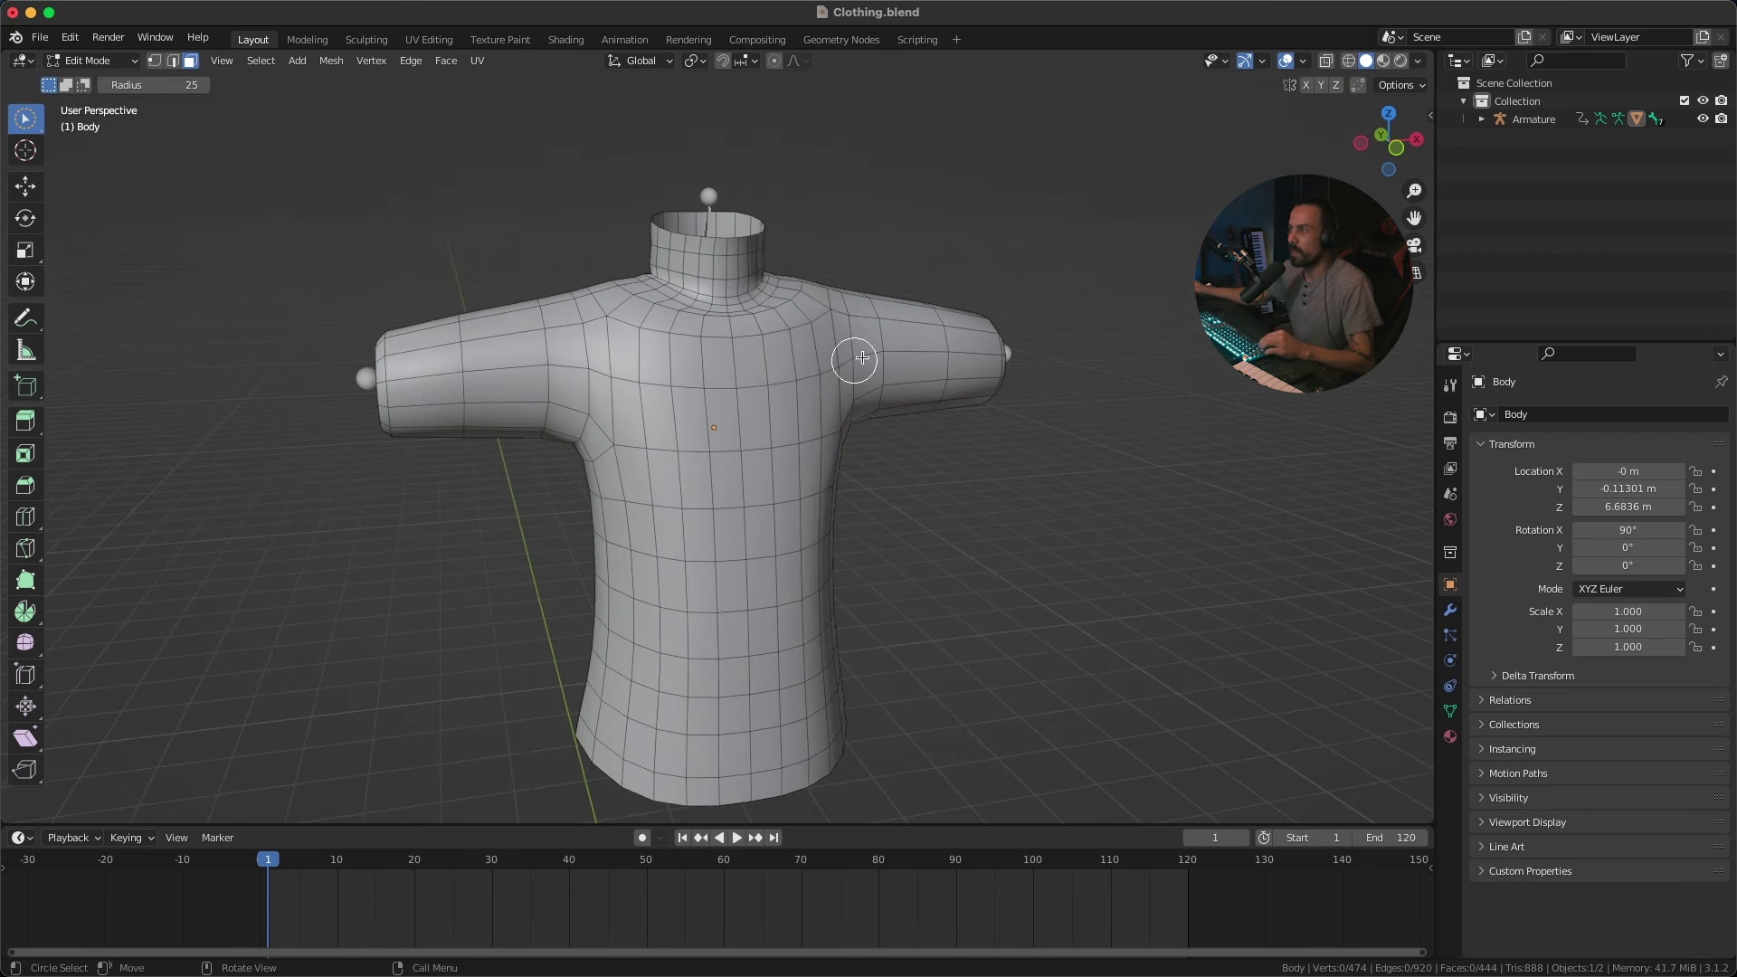
click(1396, 147)
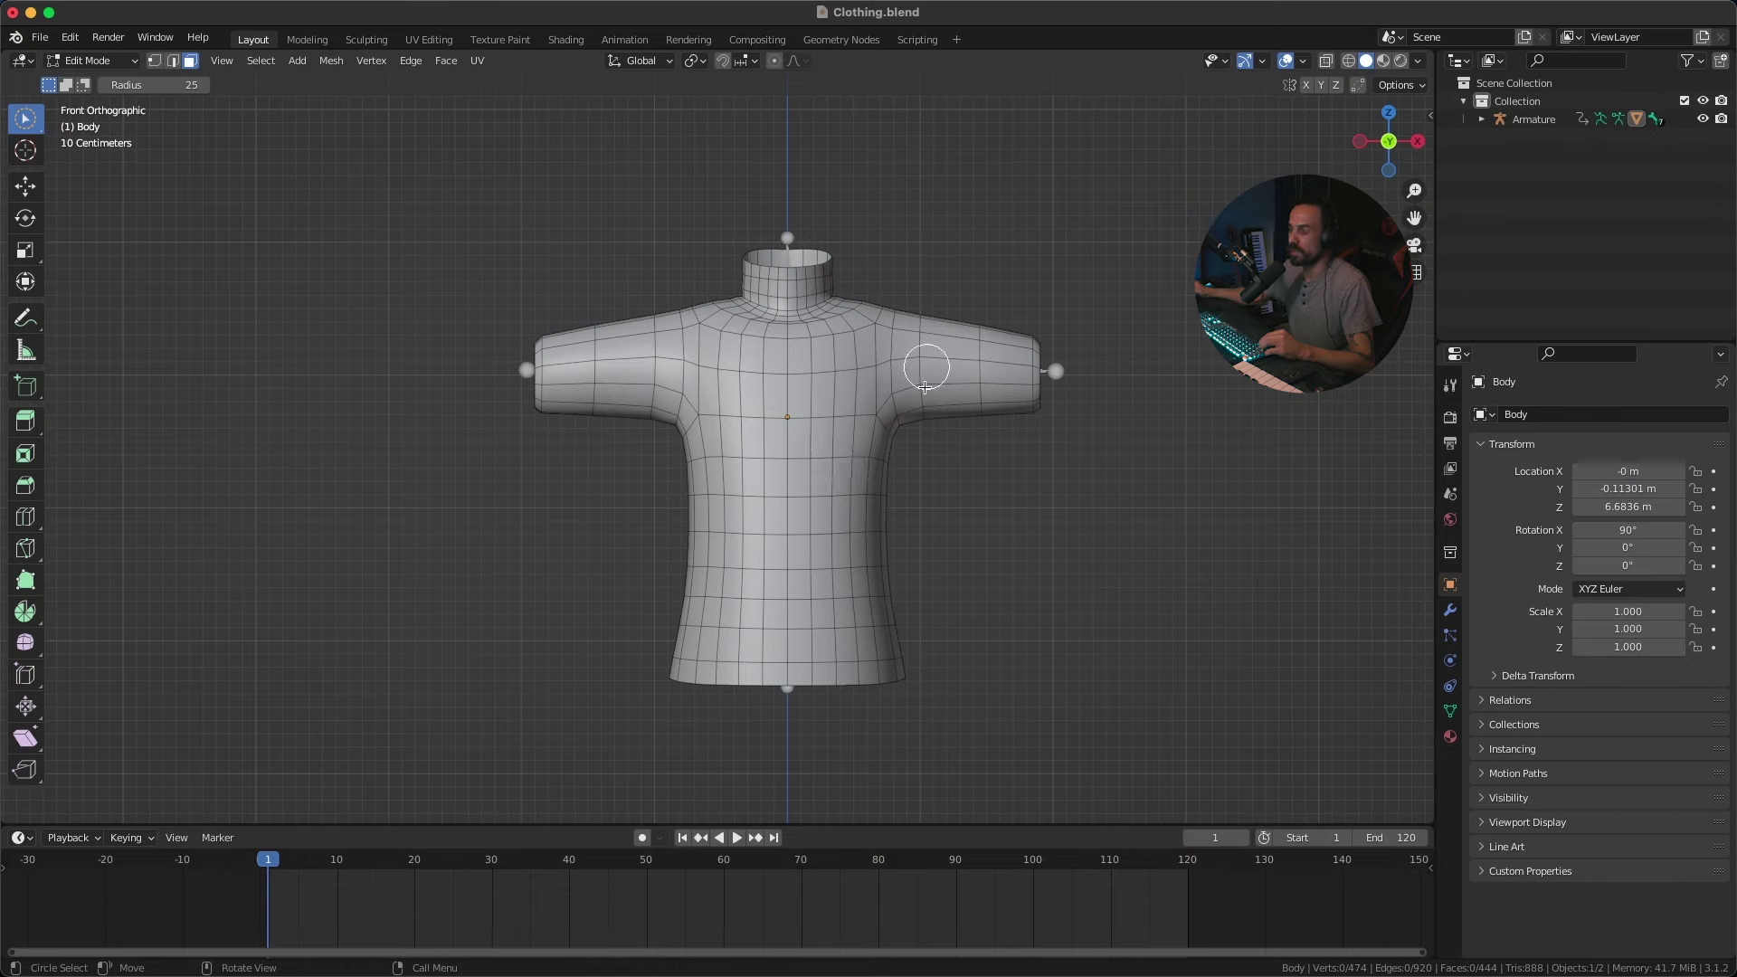
drag(629, 285, 652, 410)
drag(946, 316, 859, 418)
drag(692, 355, 737, 371)
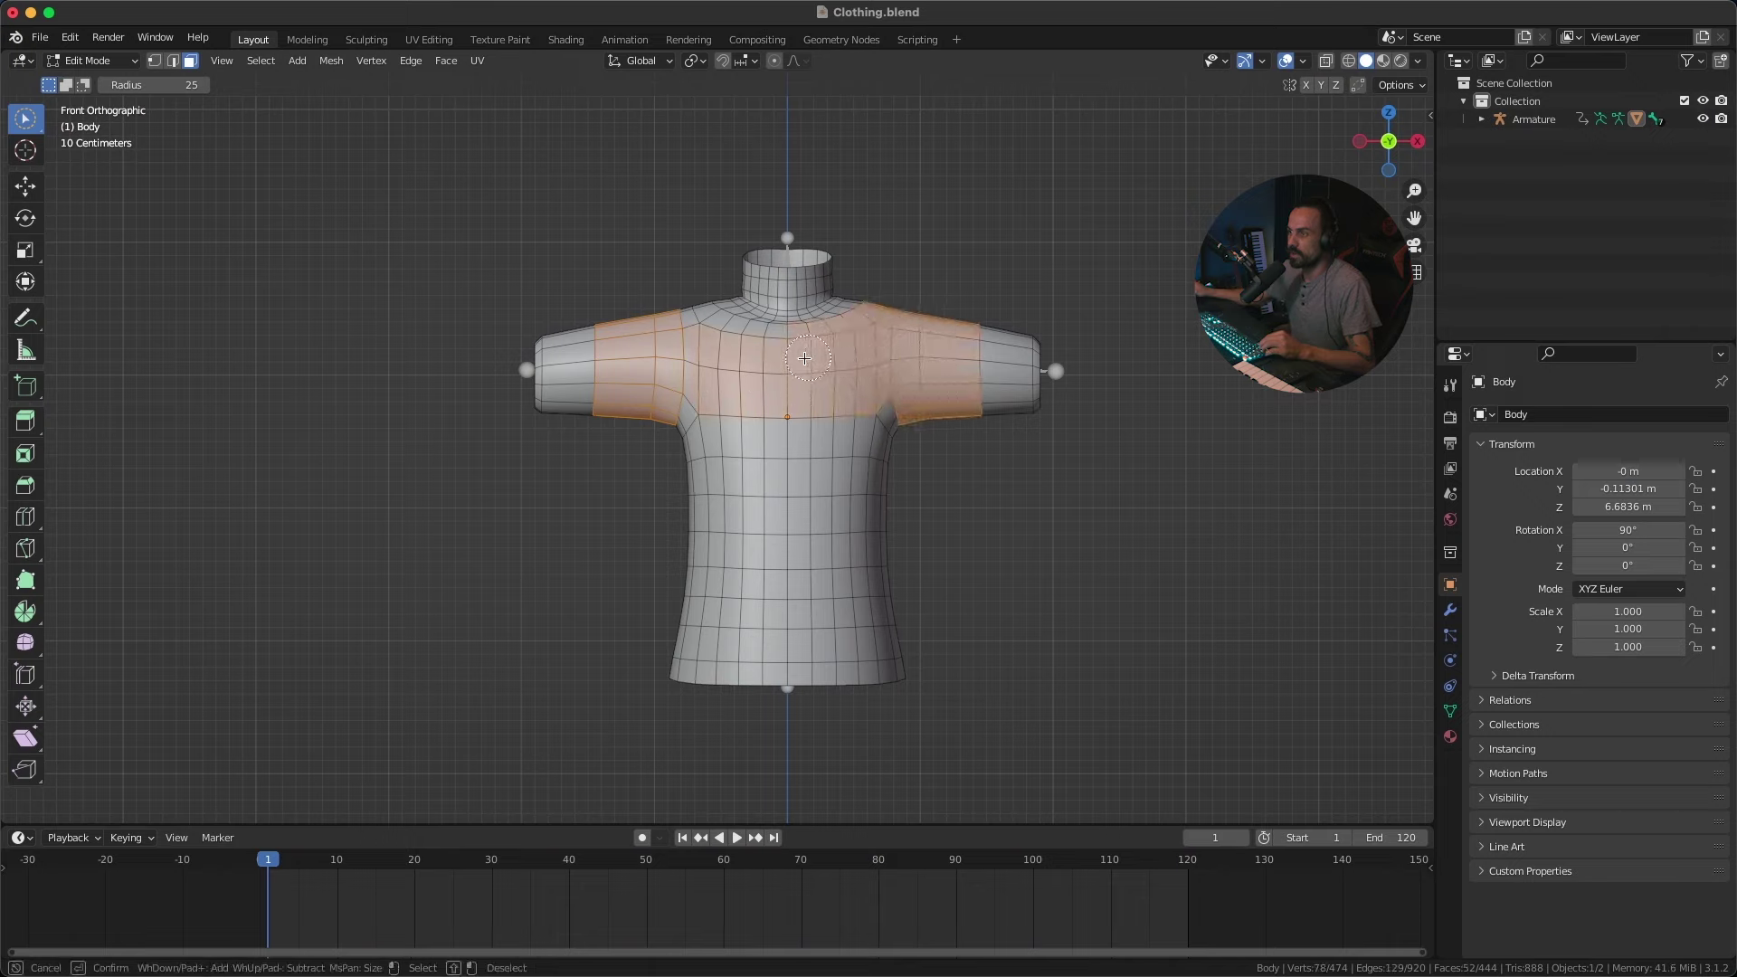
drag(710, 345, 692, 327)
scroll(939, 322, up, 3)
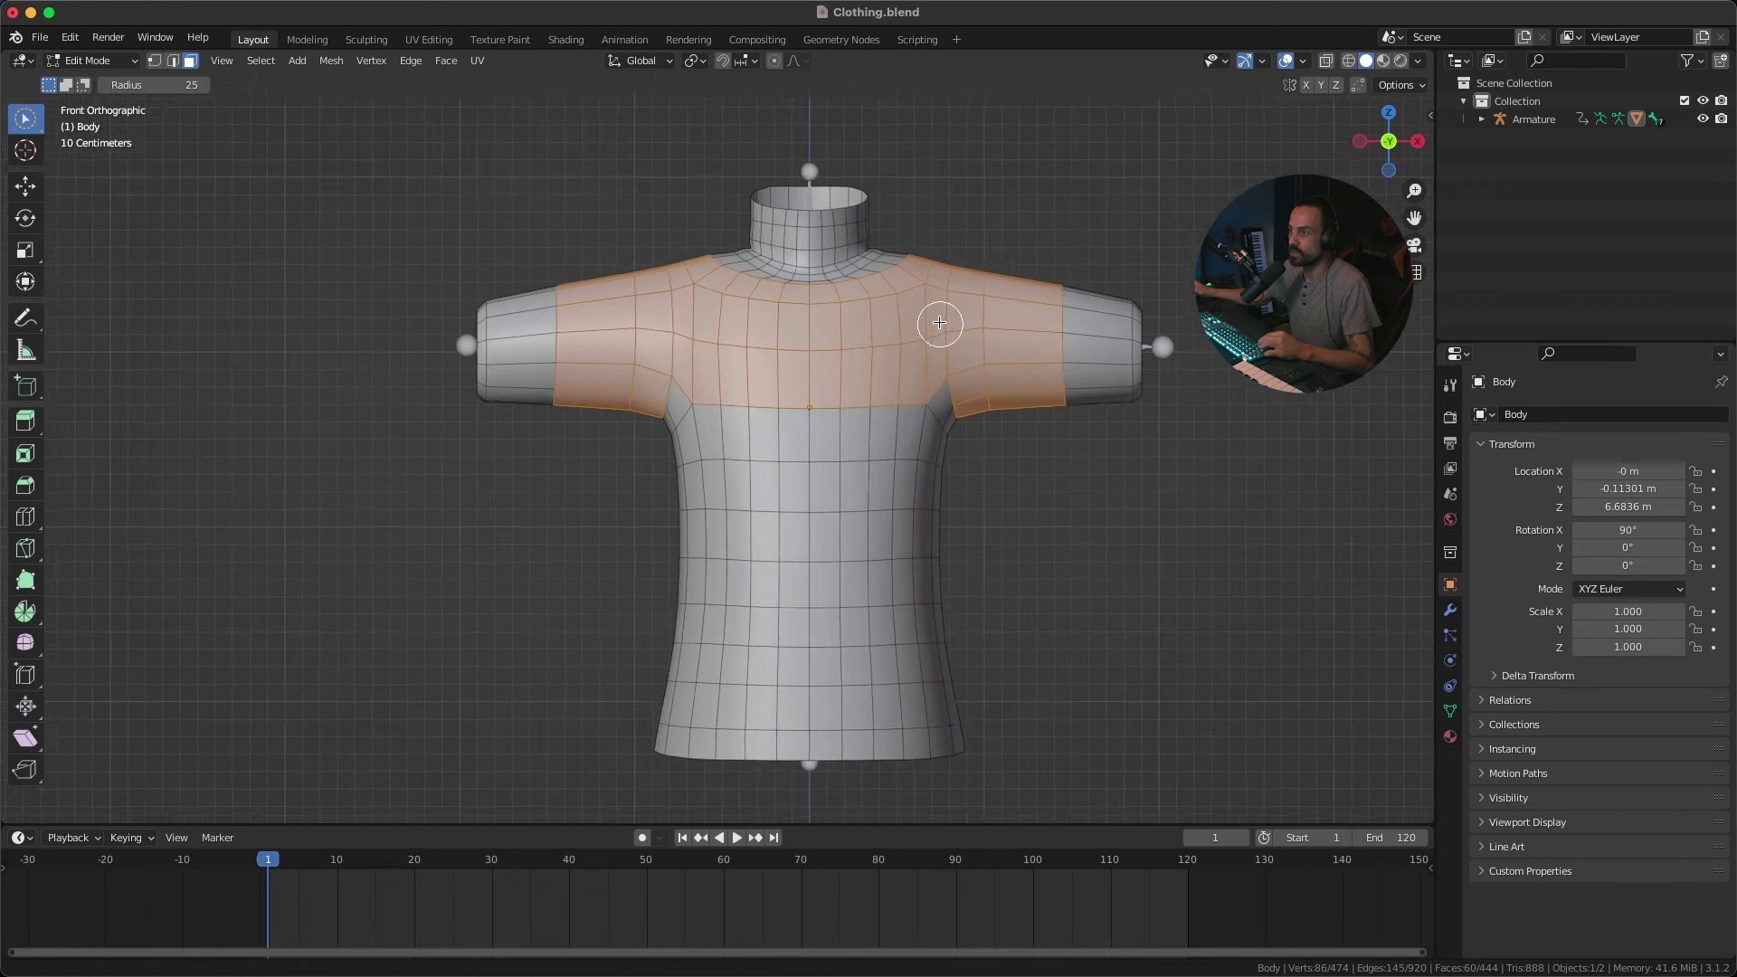
Step: Extend the face selection down the front of the torso to the bottom hem
shift+scroll(805, 309, down, 2)
mouse_move(516, 362)
mouse_down()
mouse_move(522, 408)
mouse_move(872, 393)
mouse_move(589, 455)
mouse_move(696, 501)
mouse_move(924, 501)
mouse_move(556, 514)
mouse_move(720, 546)
mouse_move(731, 587)
mouse_move(484, 629)
mouse_move(919, 606)
mouse_move(617, 634)
mouse_move(586, 659)
mouse_move(907, 640)
mouse_up()
scroll(908, 639, down, 1)
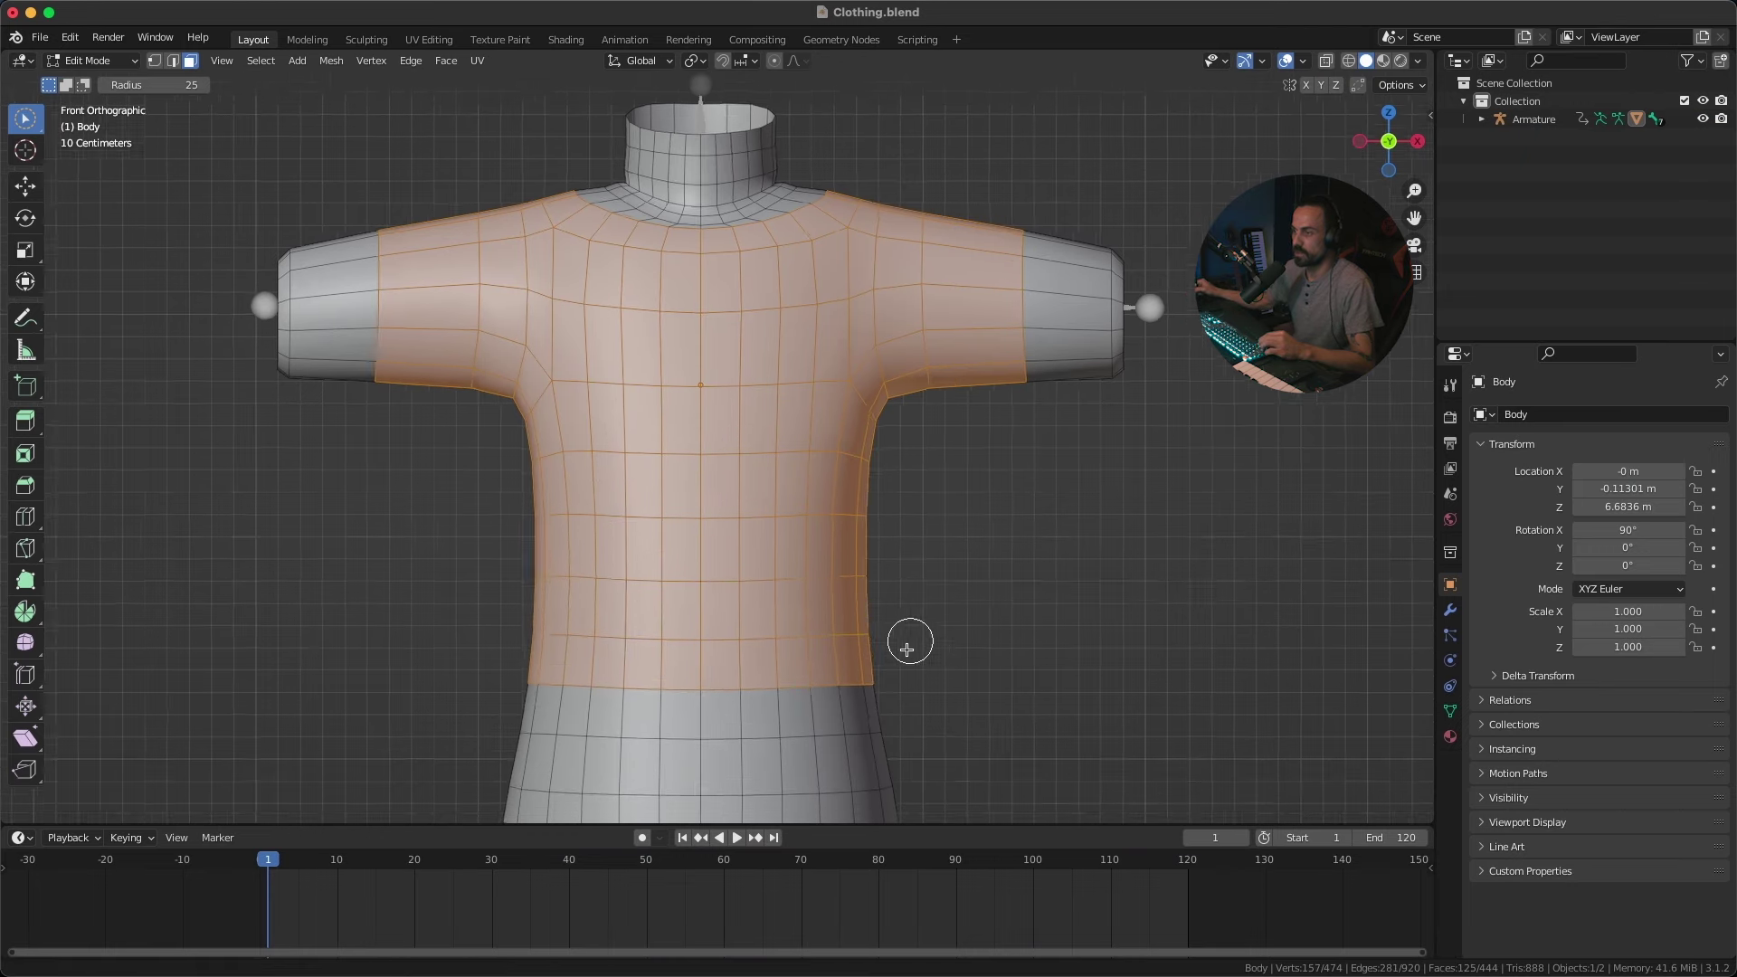
shift+scroll(787, 453, down, 5)
mouse_move(787, 453)
mouse_down()
mouse_move(558, 533)
mouse_move(851, 525)
mouse_move(780, 562)
mouse_move(640, 561)
mouse_move(829, 584)
mouse_up()
drag(517, 584, 718, 396)
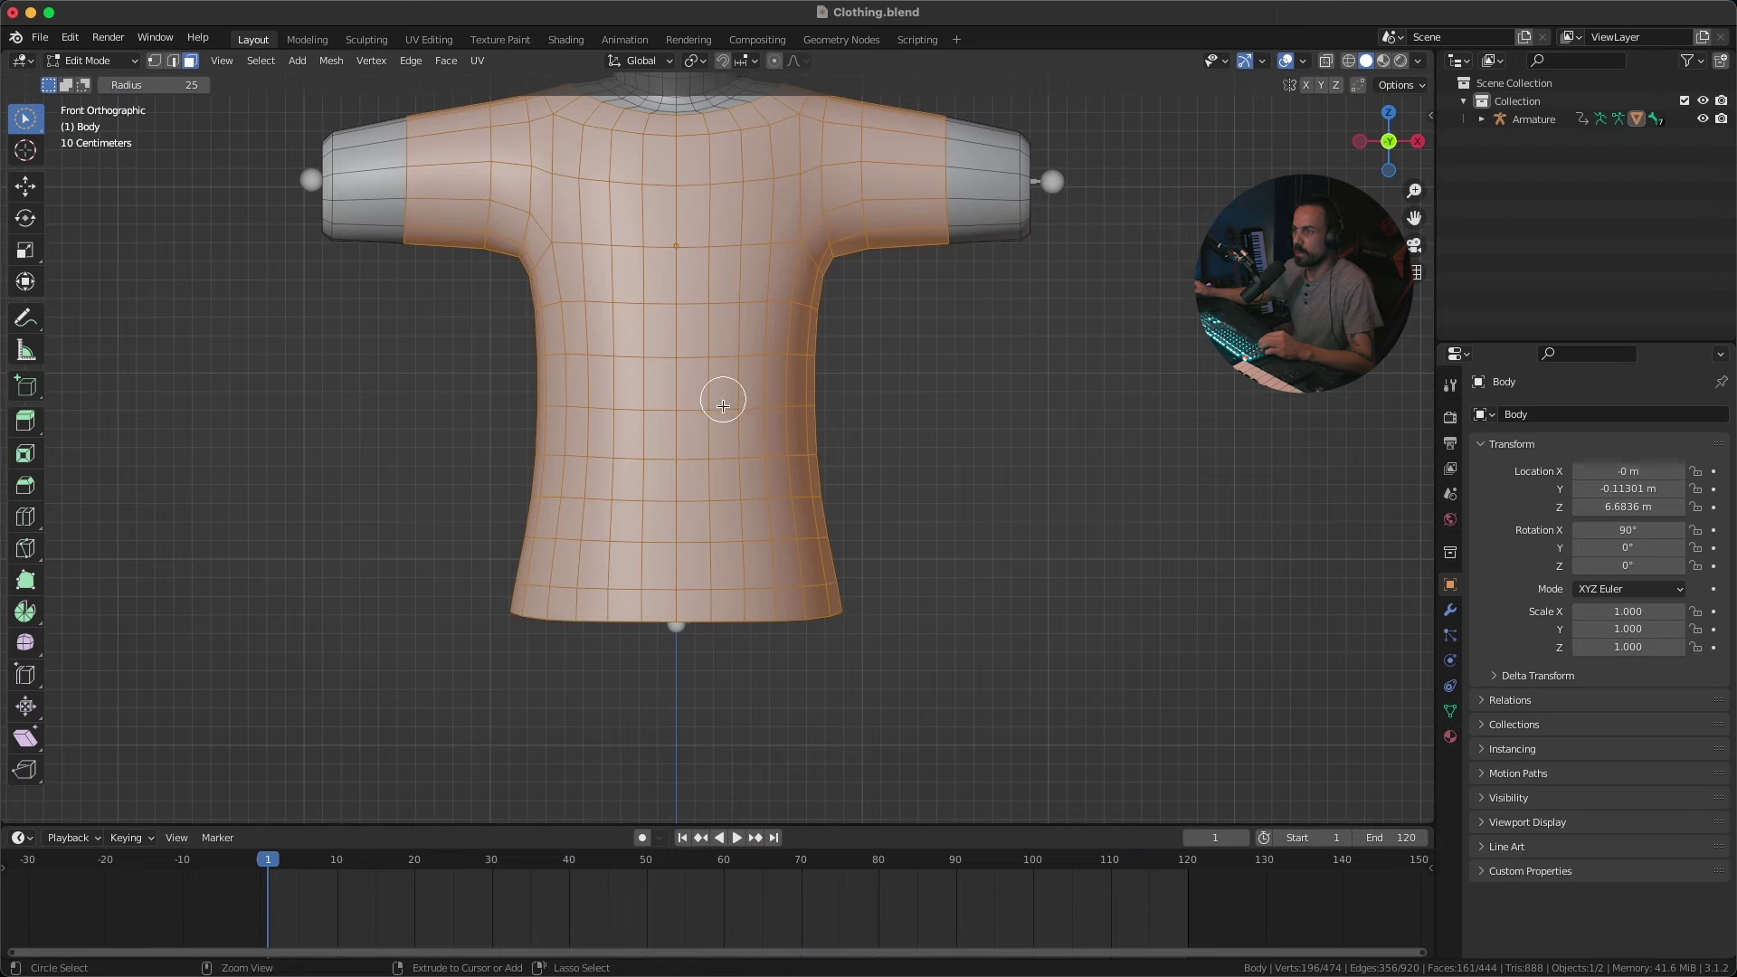
Step: In the back view, add the torso and upper-sleeve faces to the selection, leaving out the neck and cuff ends
shift+scroll(738, 452, up, 5)
middle_drag(866, 452, 675, 461)
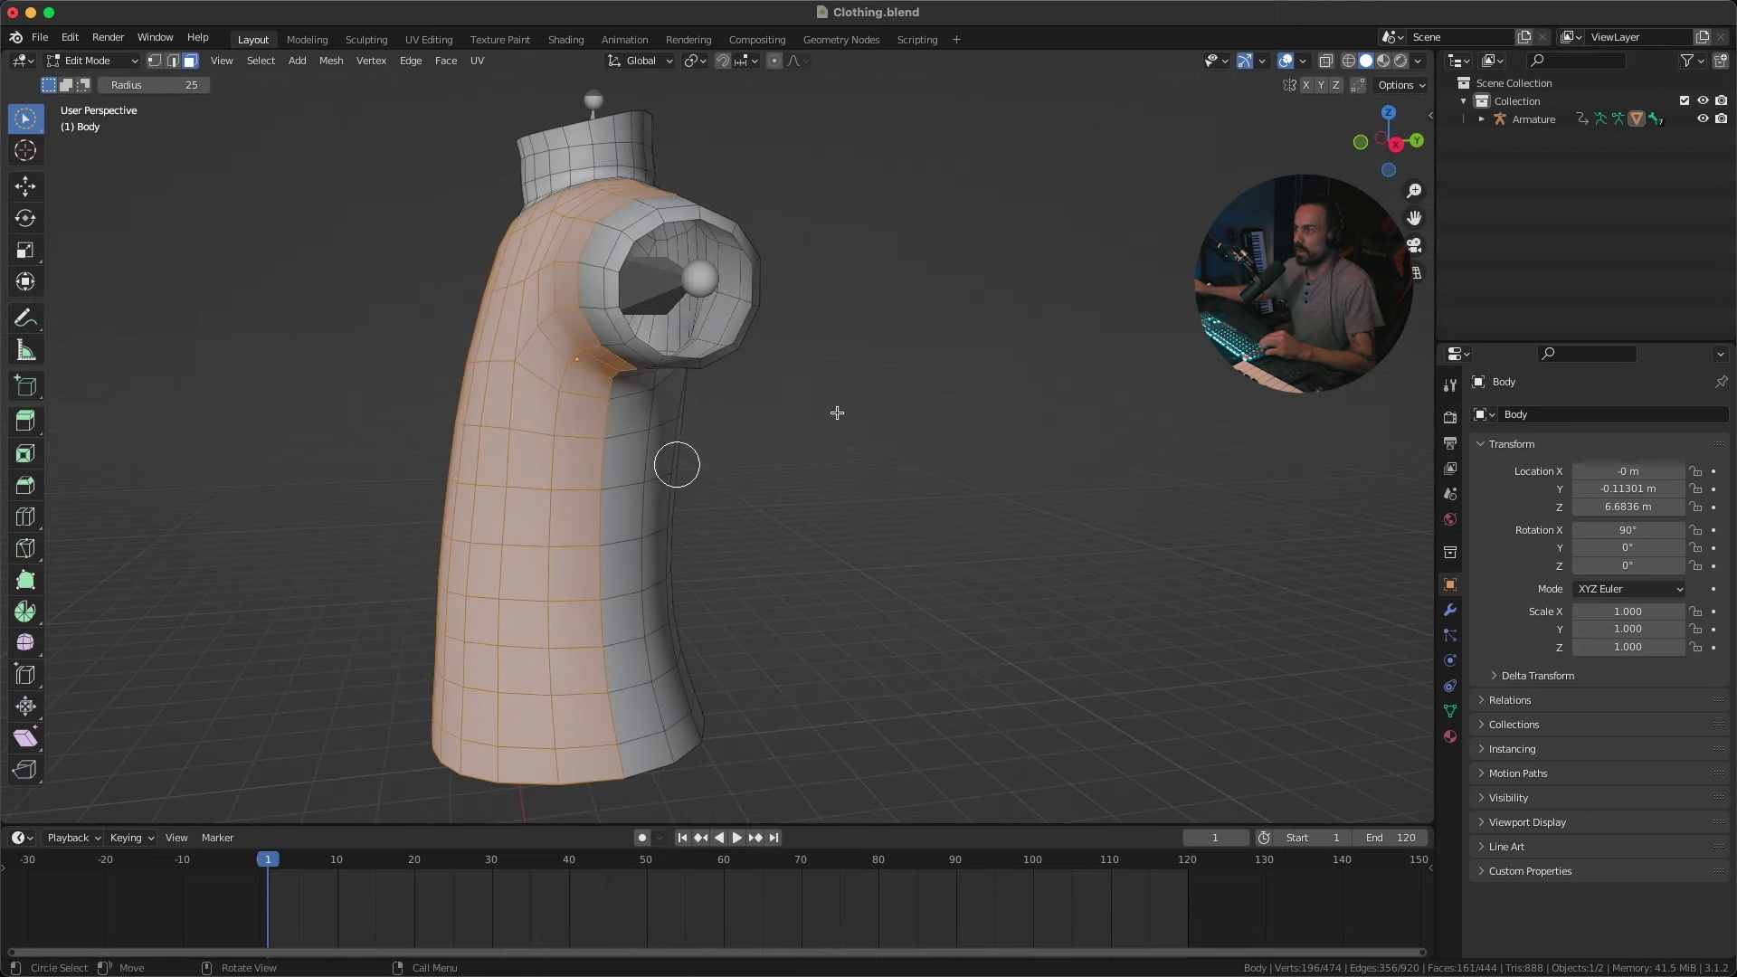
drag(1389, 141, 1298, 156)
click(1369, 142)
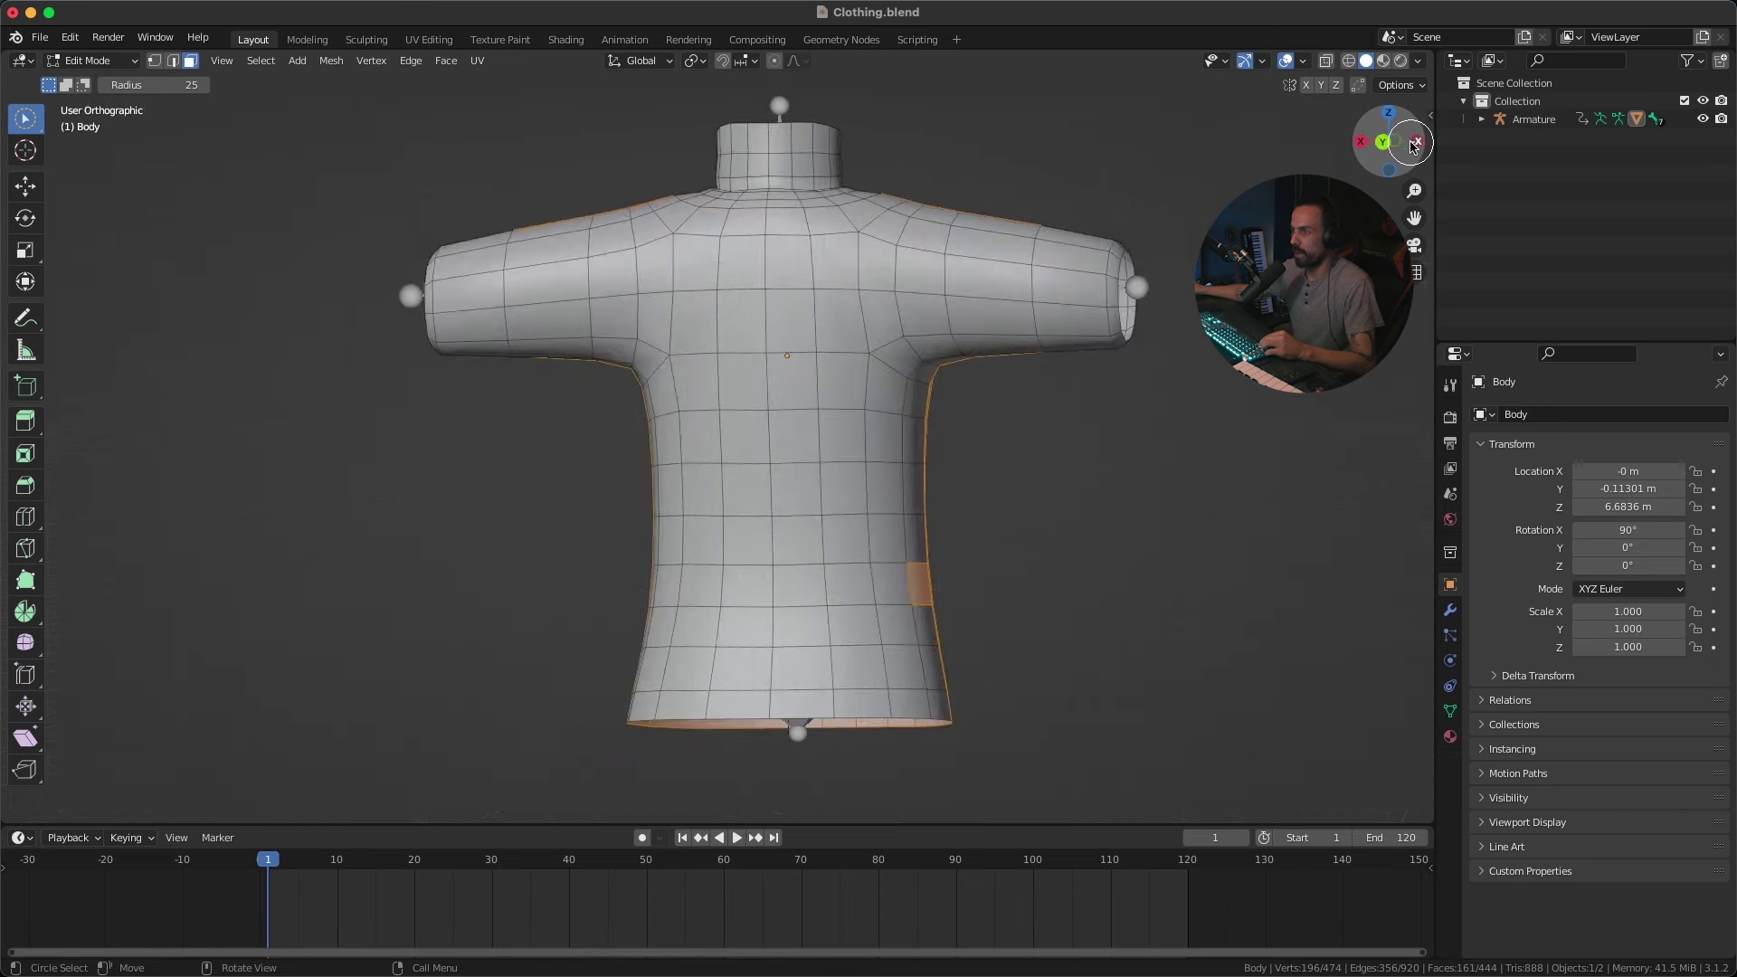
click(1362, 141)
click(1368, 142)
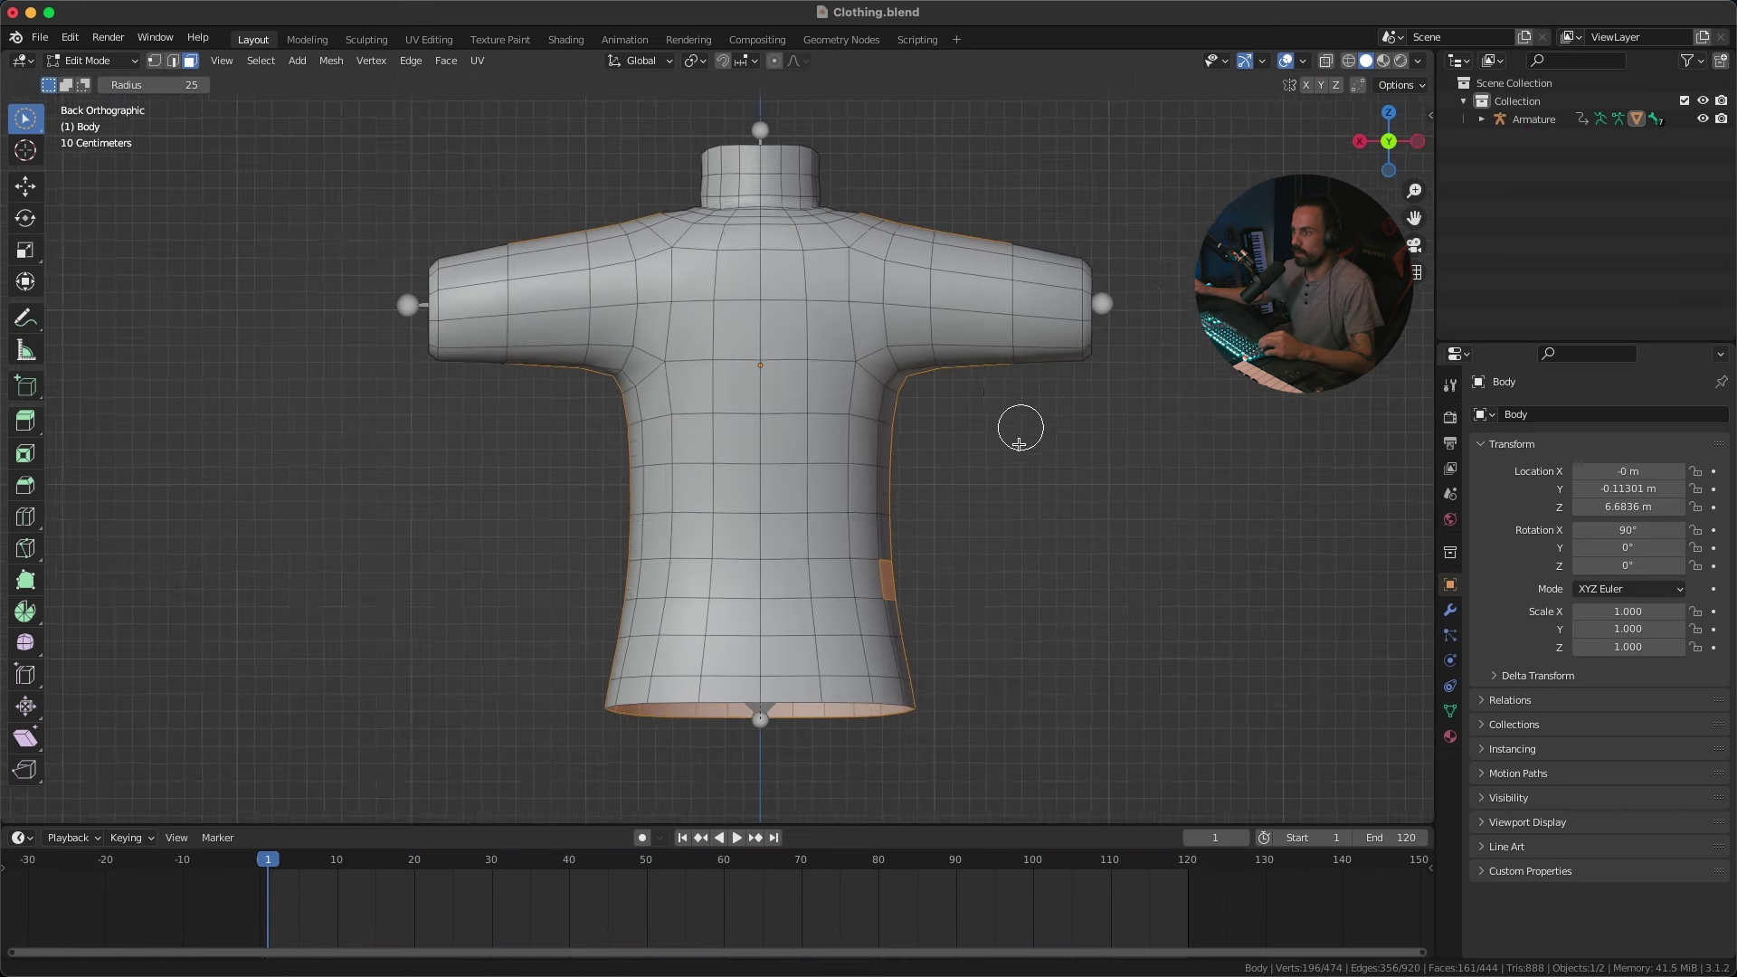
scroll(806, 563, down, 2)
drag(605, 645, 682, 638)
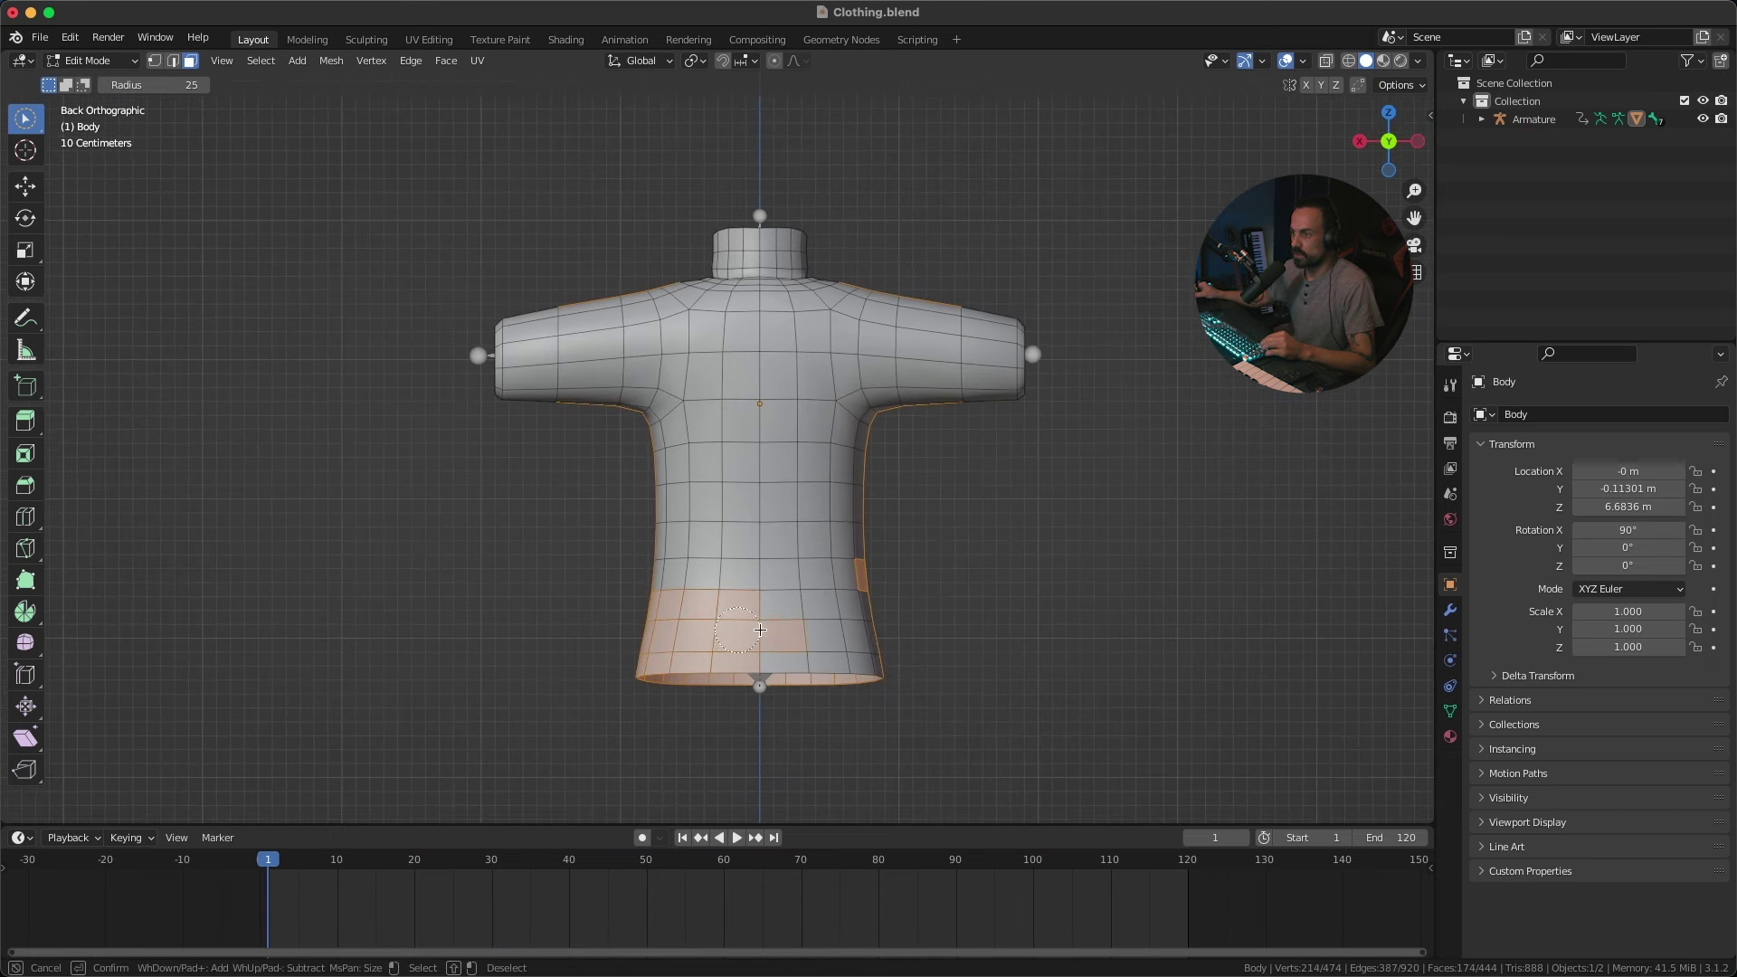
mouse_move(871, 579)
mouse_down()
mouse_move(713, 551)
mouse_move(879, 511)
mouse_move(625, 499)
mouse_move(846, 466)
mouse_move(846, 451)
mouse_move(652, 453)
mouse_move(610, 414)
mouse_move(597, 290)
mouse_move(636, 317)
mouse_move(665, 400)
mouse_move(687, 380)
mouse_move(872, 397)
mouse_move(908, 384)
mouse_move(908, 313)
mouse_up()
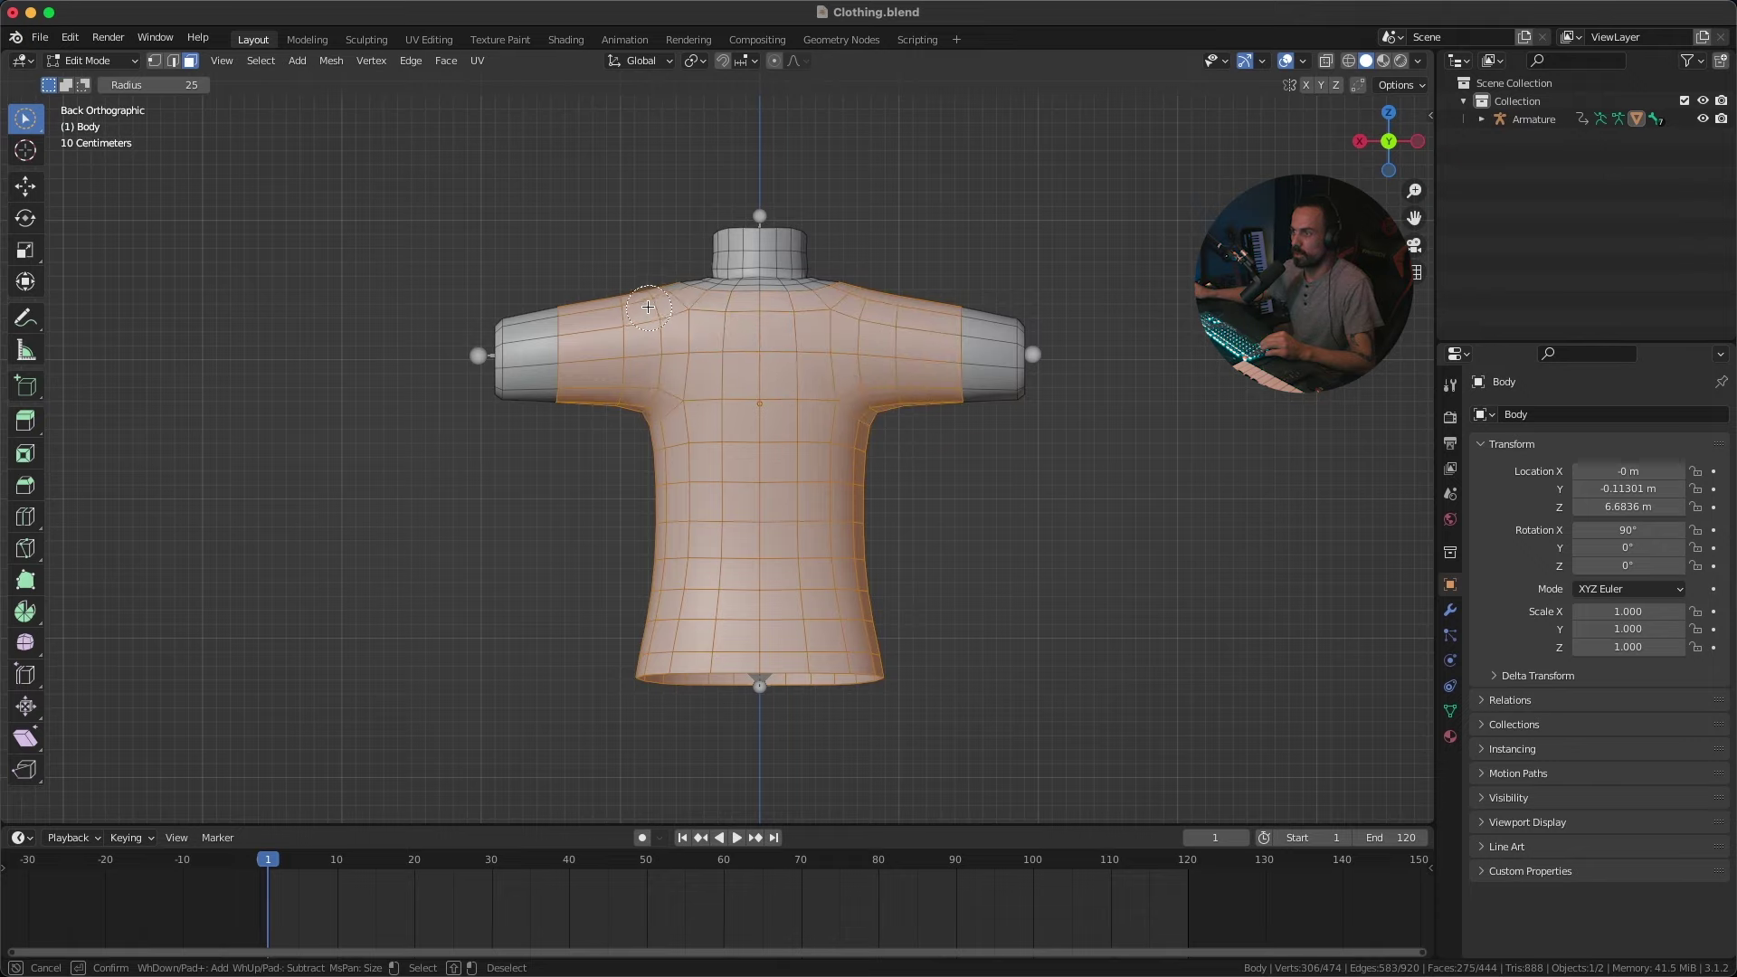
drag(648, 308, 638, 310)
Step: Duplicate the selected shirt faces in place, separate them into their own object, and return to Object Mode
mouse_move(638, 310)
middle_down()
mouse_move(775, 453)
mouse_move(841, 449)
mouse_move(919, 513)
mouse_move(690, 341)
mouse_move(674, 453)
mouse_move(911, 427)
mouse_move(826, 341)
mouse_move(787, 395)
mouse_move(942, 406)
mouse_move(931, 423)
mouse_move(904, 408)
mouse_move(1001, 446)
mouse_move(815, 371)
mouse_move(884, 465)
mouse_move(818, 470)
mouse_move(594, 361)
mouse_move(841, 463)
mouse_move(935, 454)
mouse_move(877, 438)
mouse_move(888, 493)
mouse_move(845, 405)
middle_up()
middle_drag(884, 461, 891, 446)
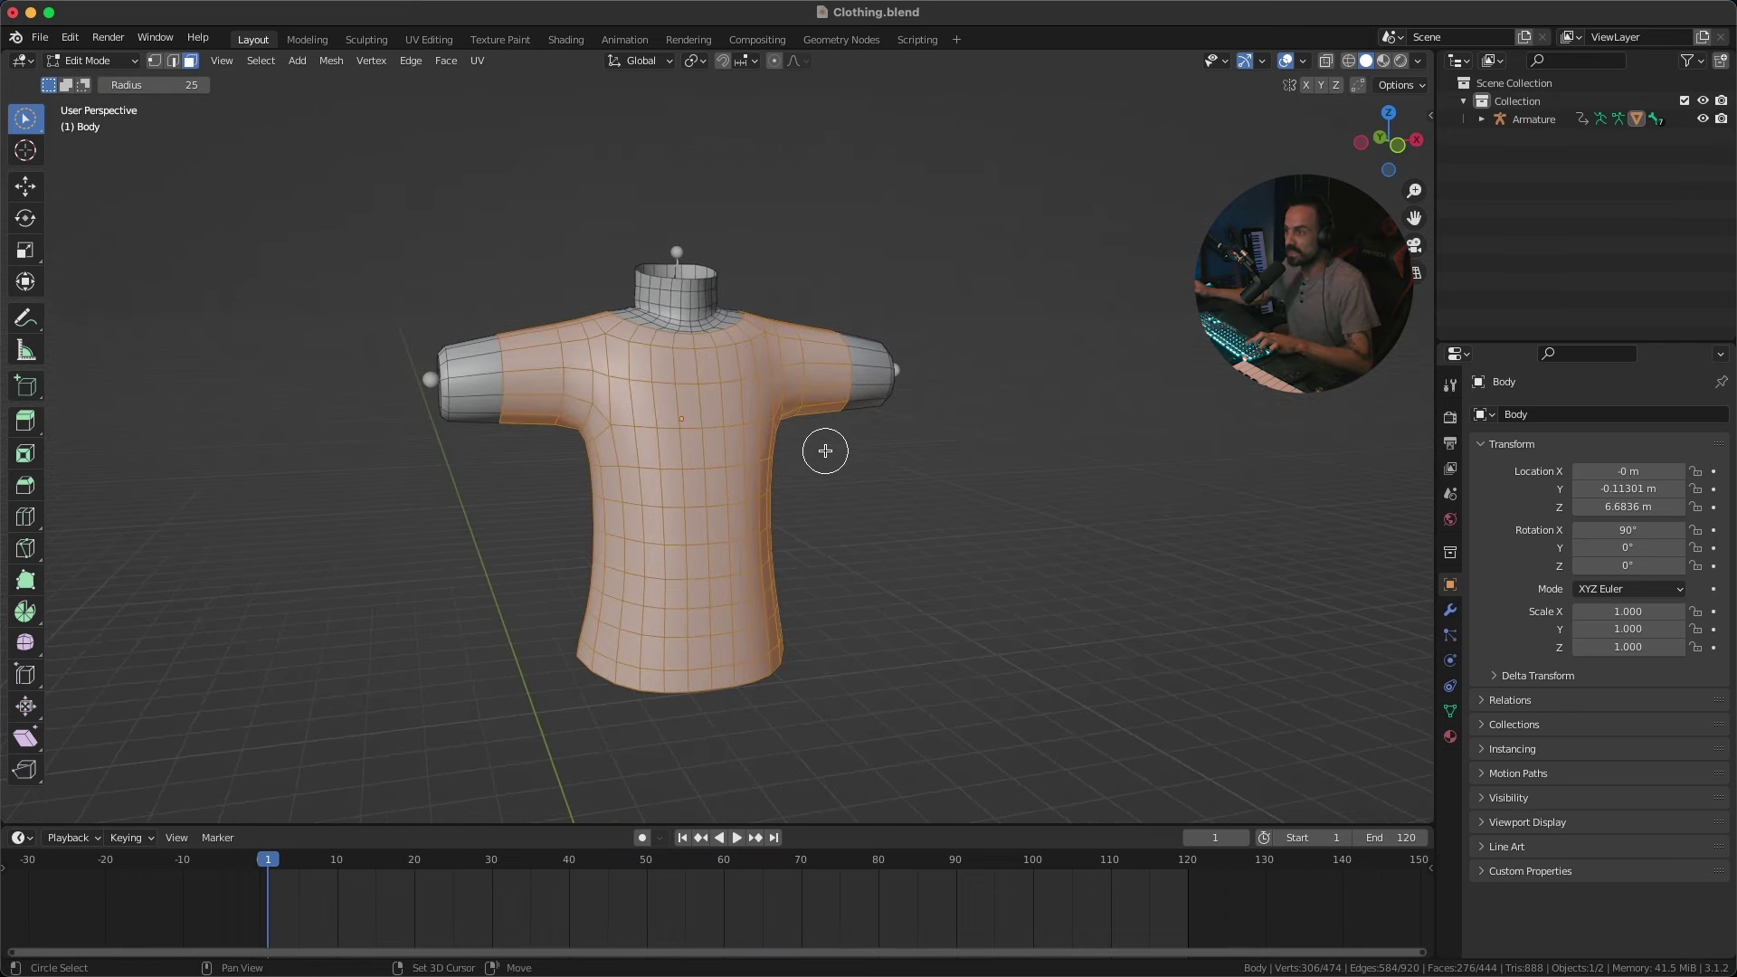
key(shift+d)
right_click(983, 401)
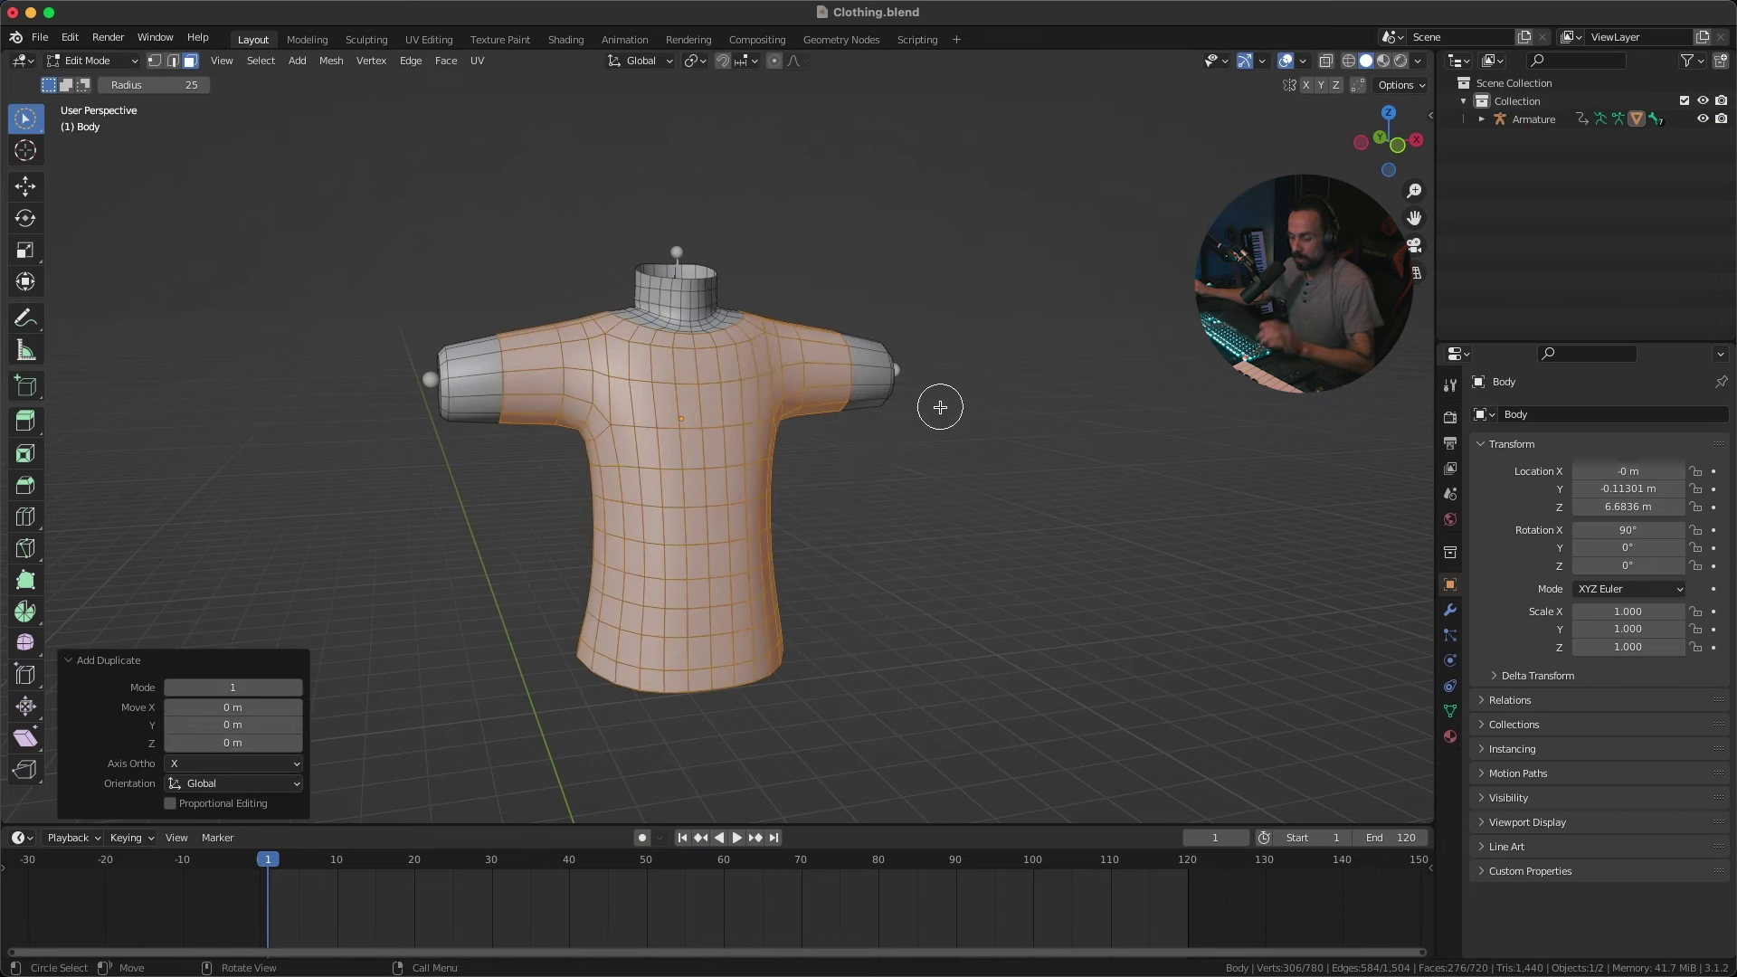
middle_drag(922, 407, 920, 365)
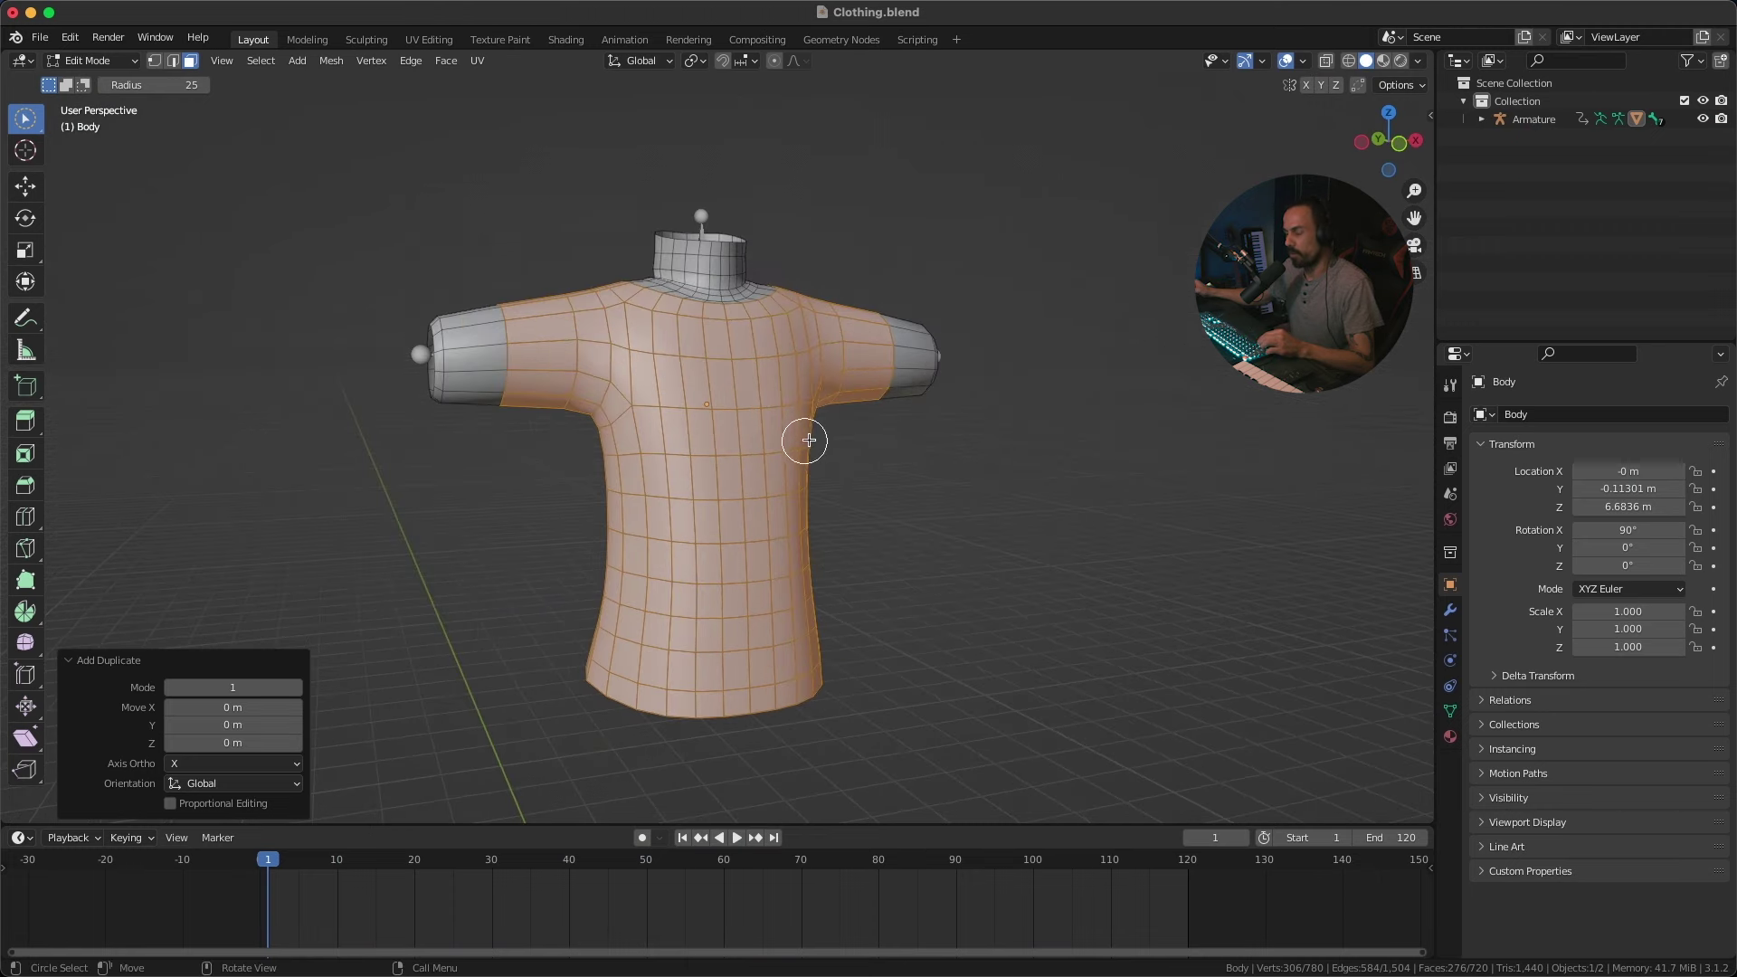
right_click(726, 474)
mouse_move(729, 478)
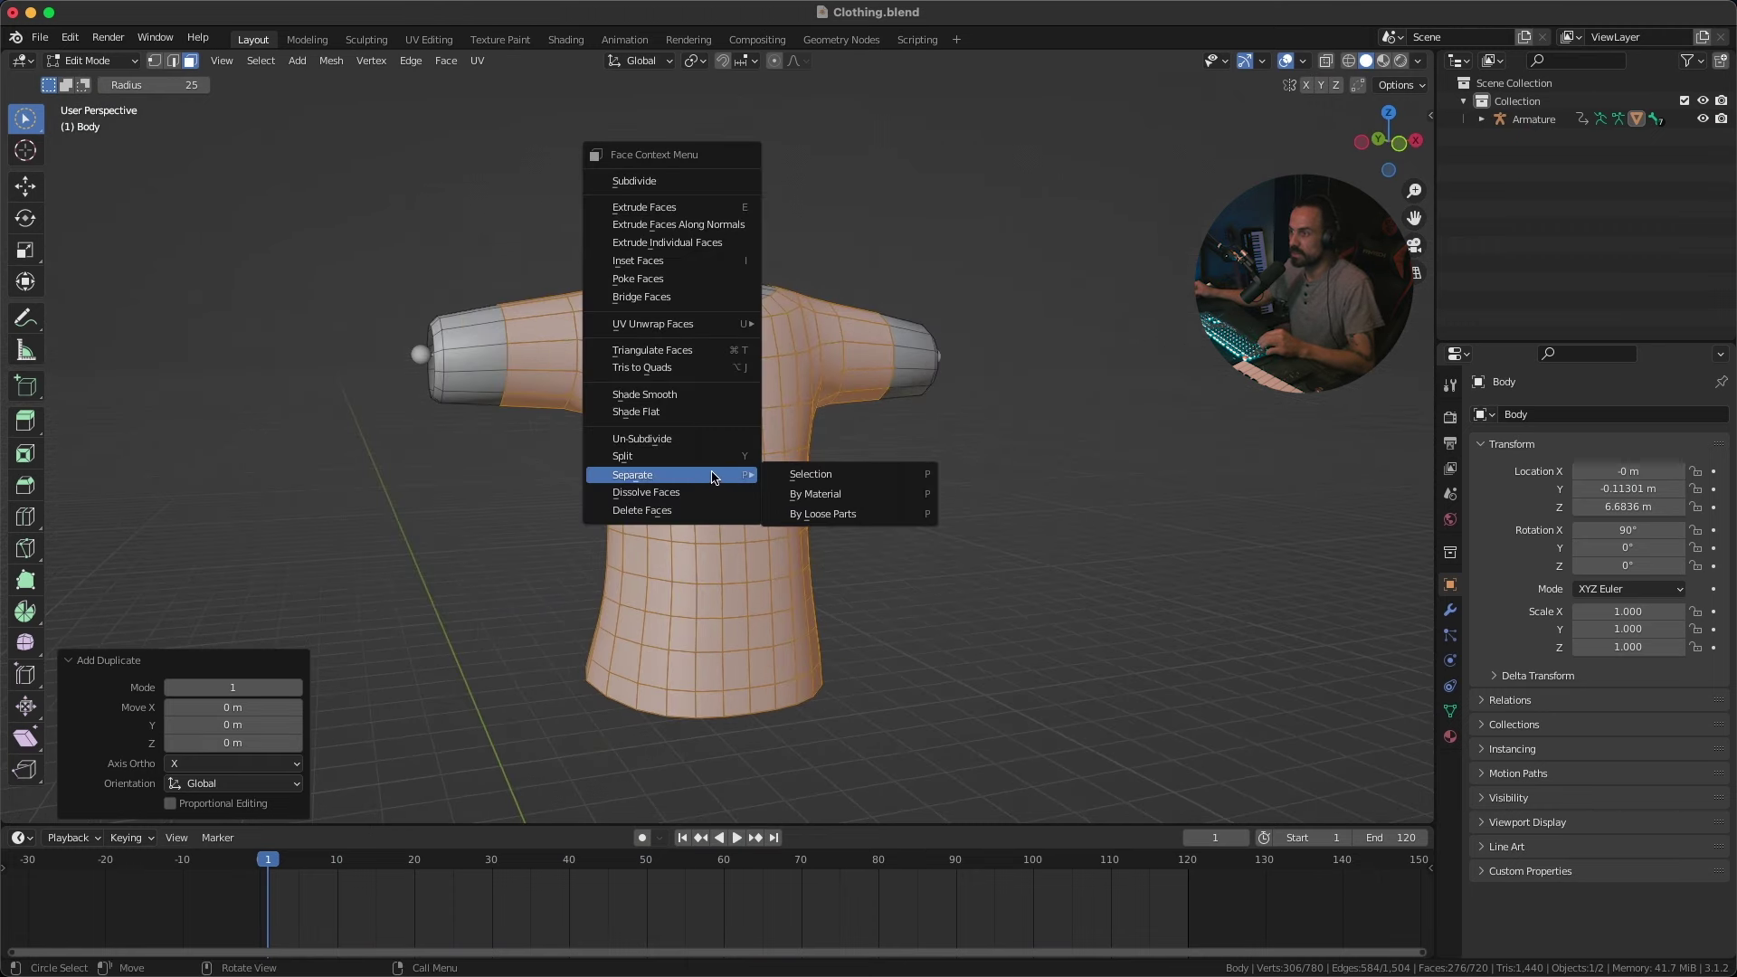
click(837, 475)
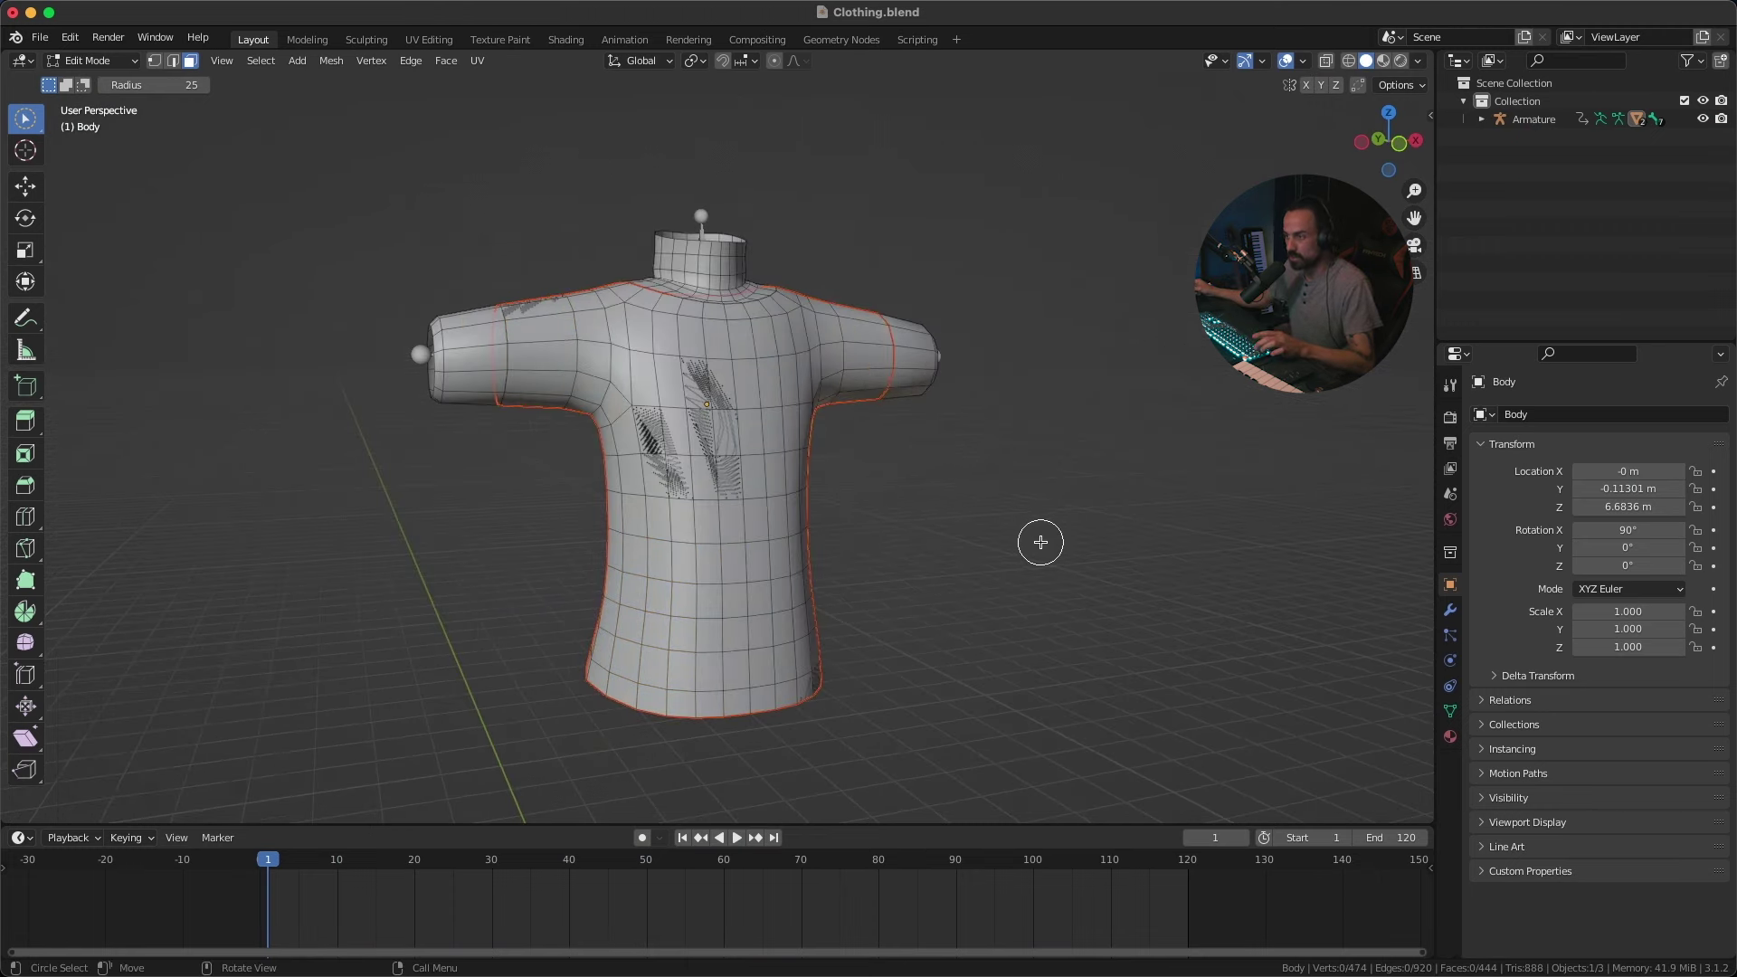
key(Tab)
Step: Select the body and the shirt piece in turn to check that they are separate objects
click(985, 512)
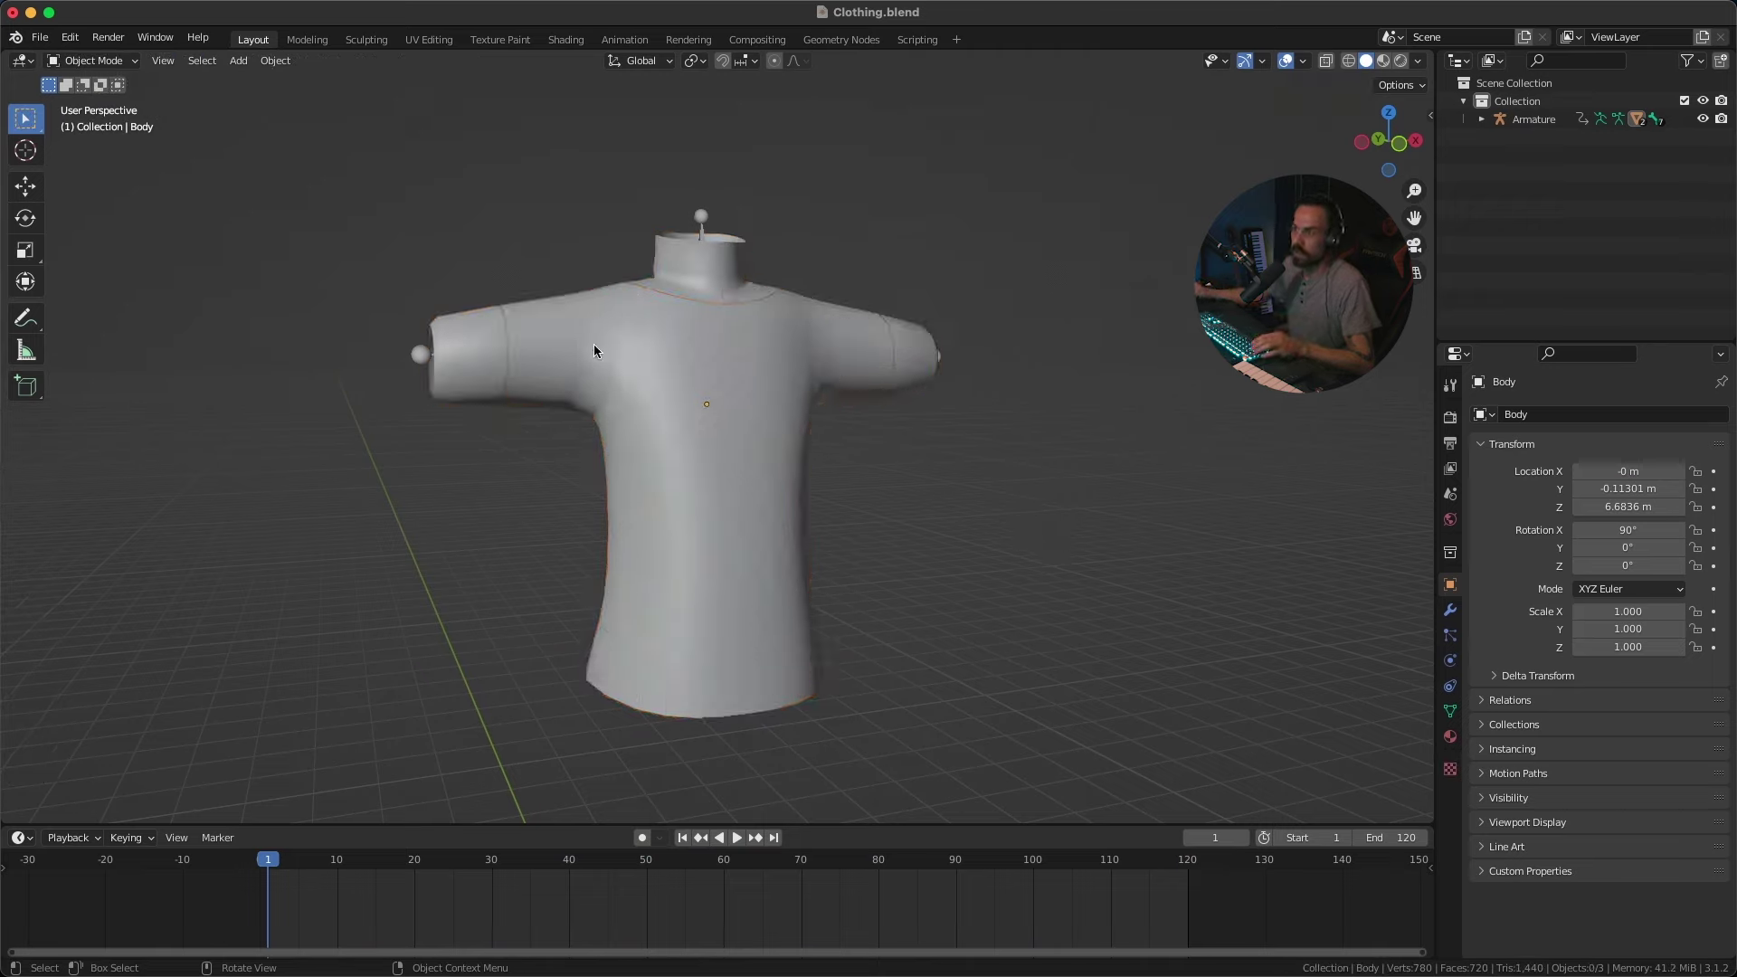
click(473, 358)
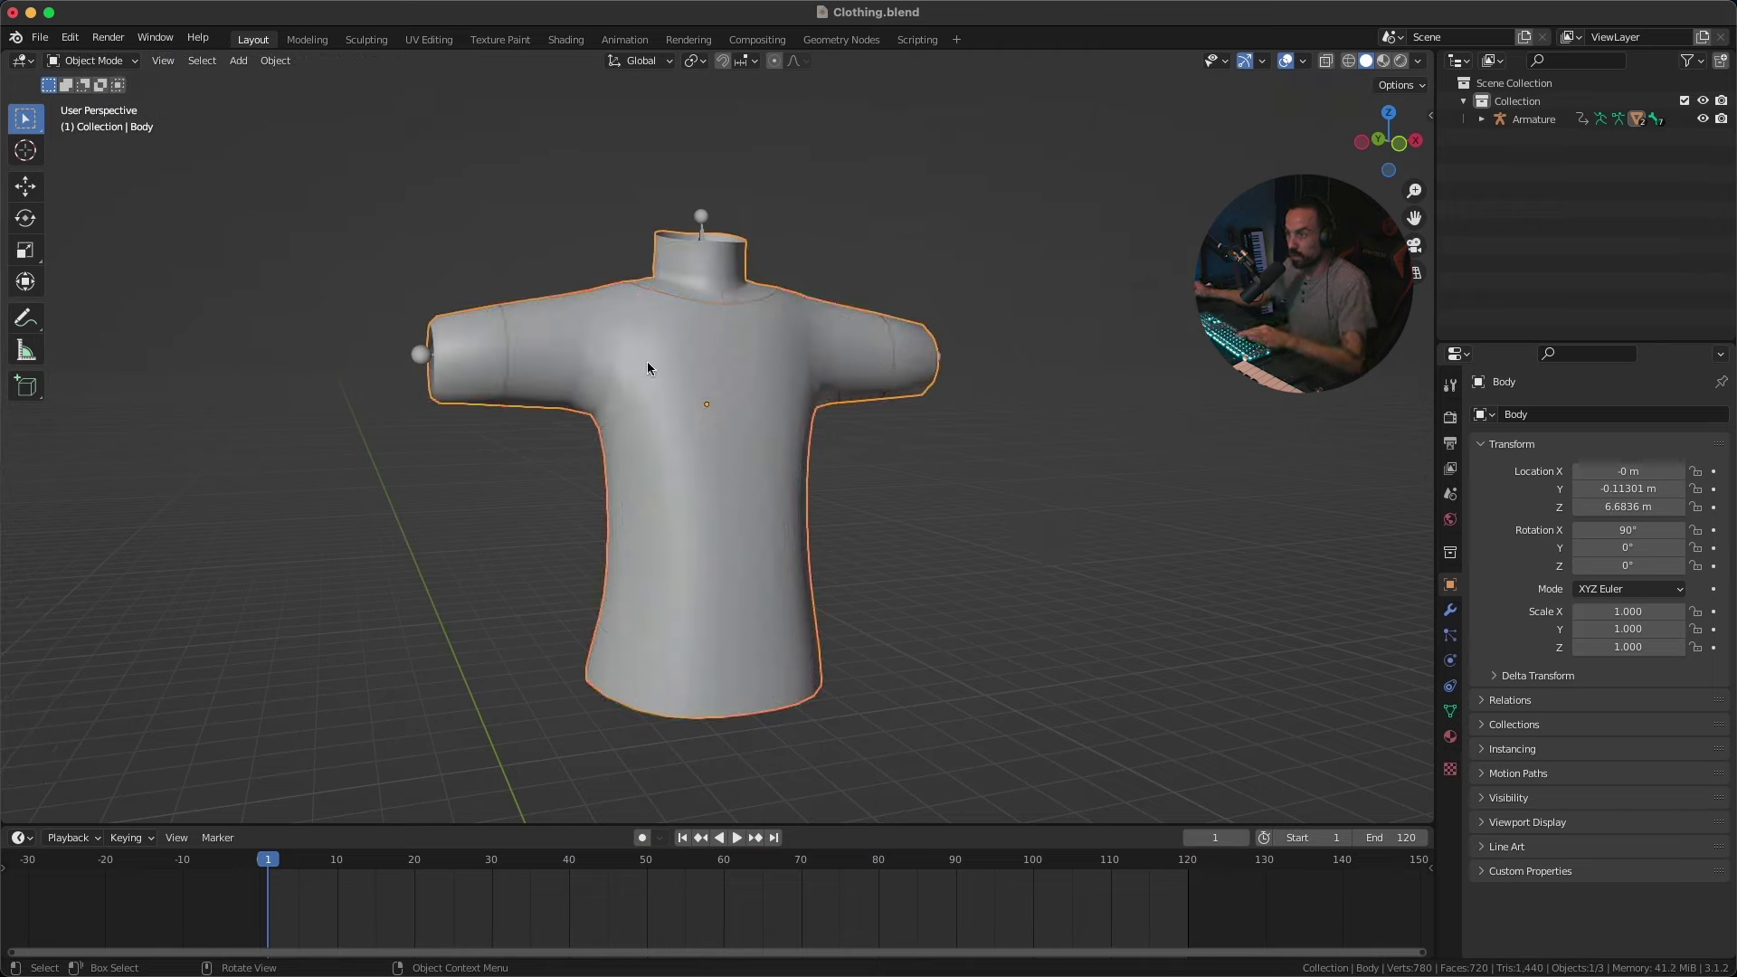
key(shift+d)
key(Escape)
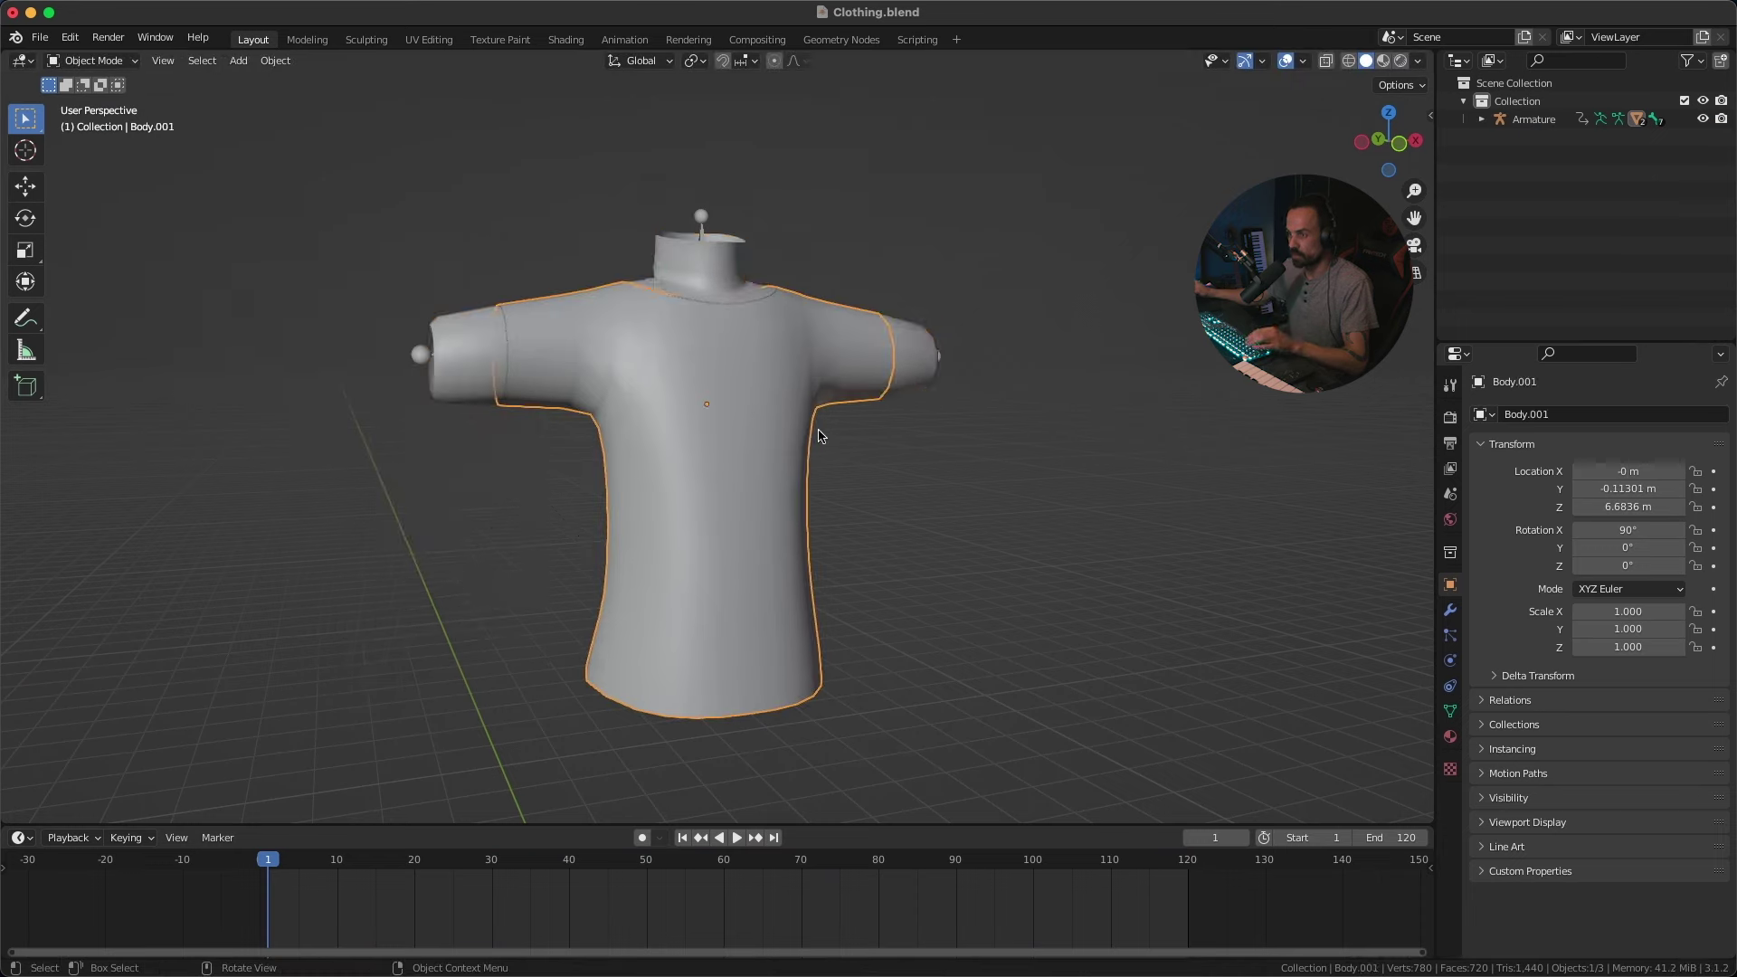
key(g)
key(Escape)
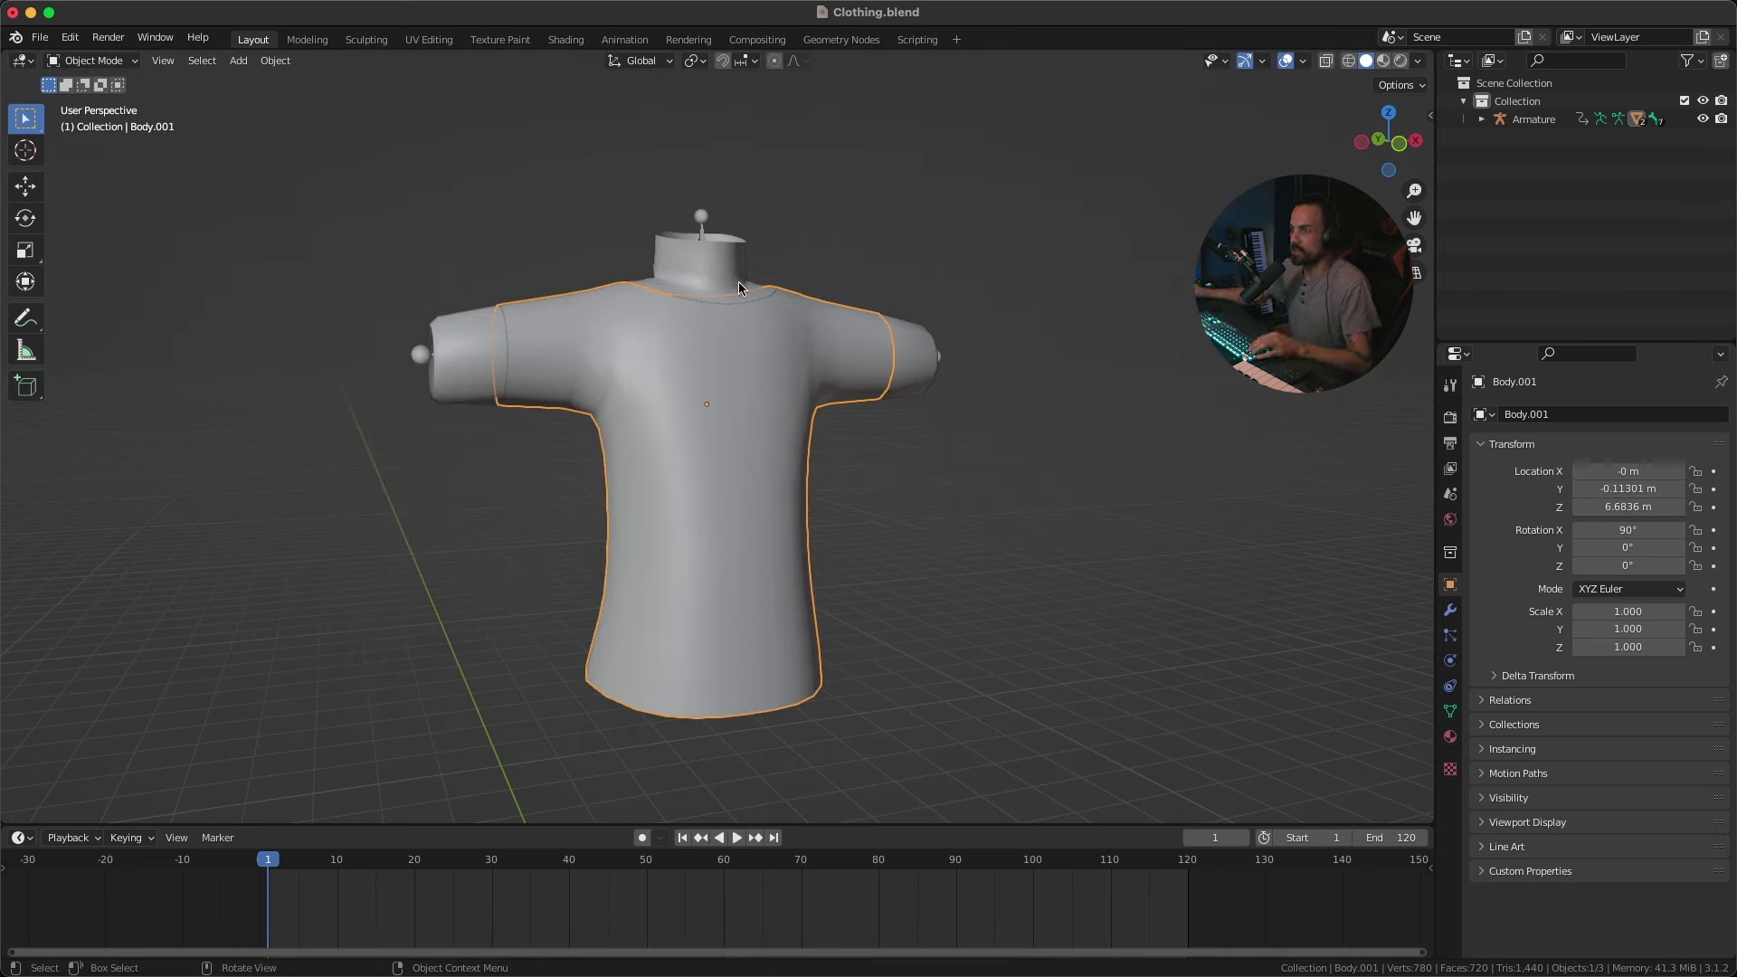
Step: In the Shading workspace, create a new material for the body and set its Base Color to light blue
click(566, 39)
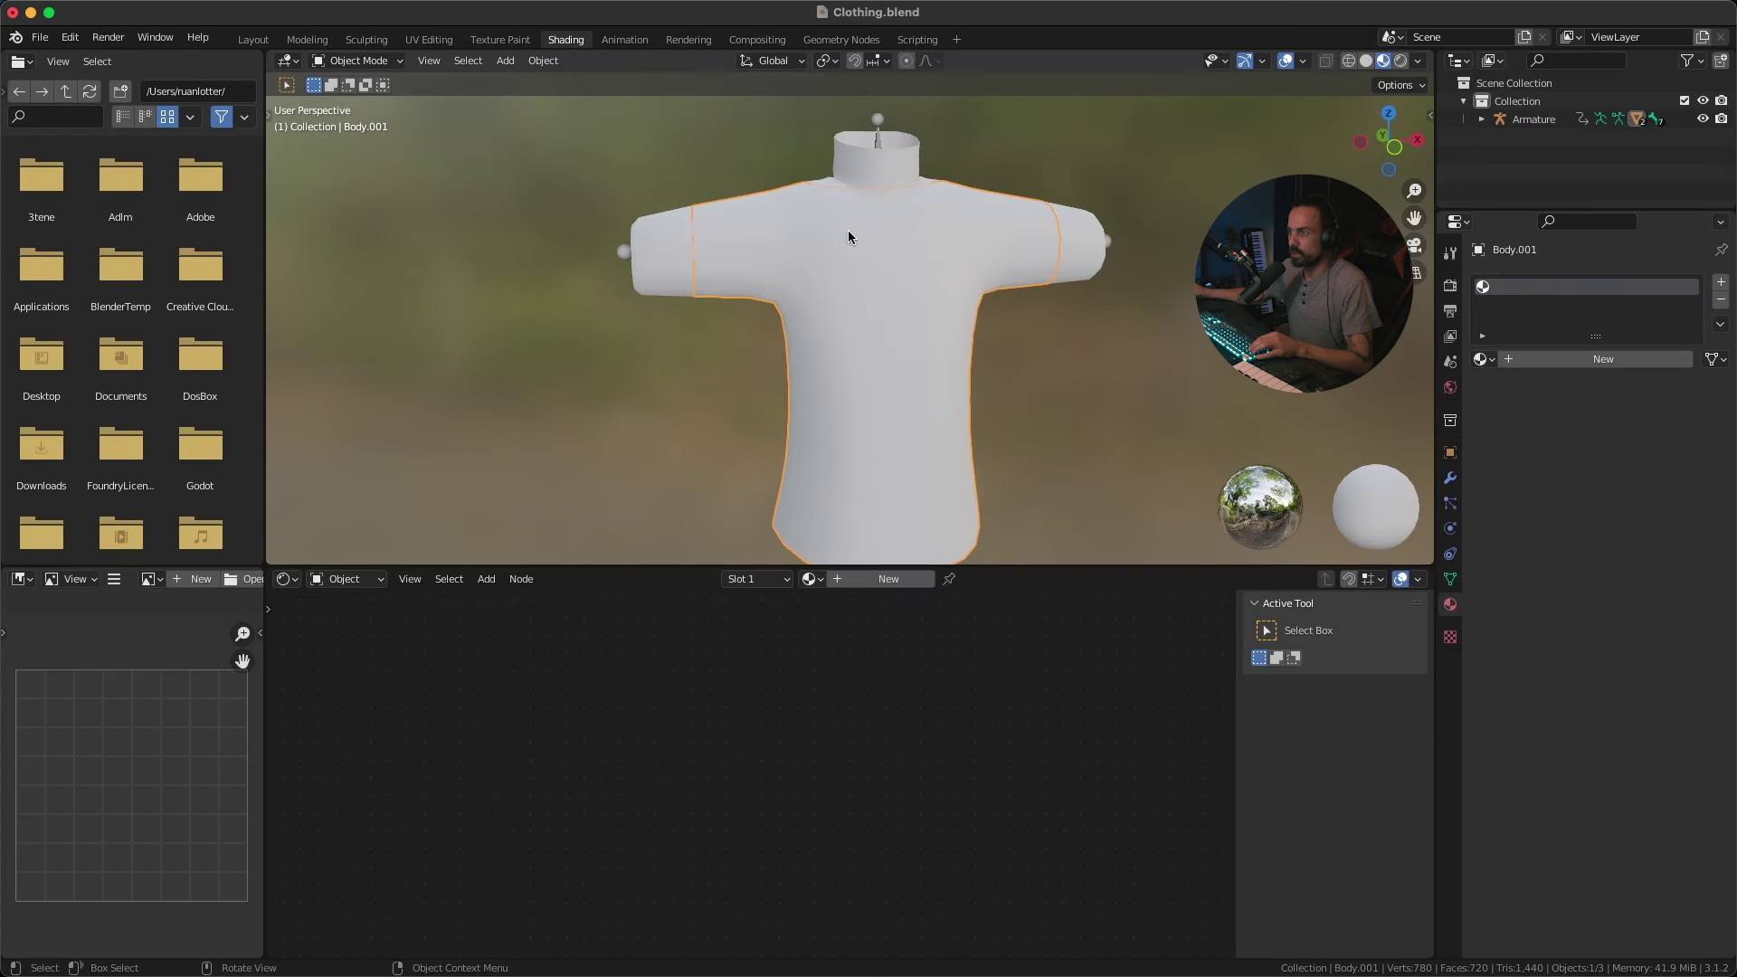
click(669, 249)
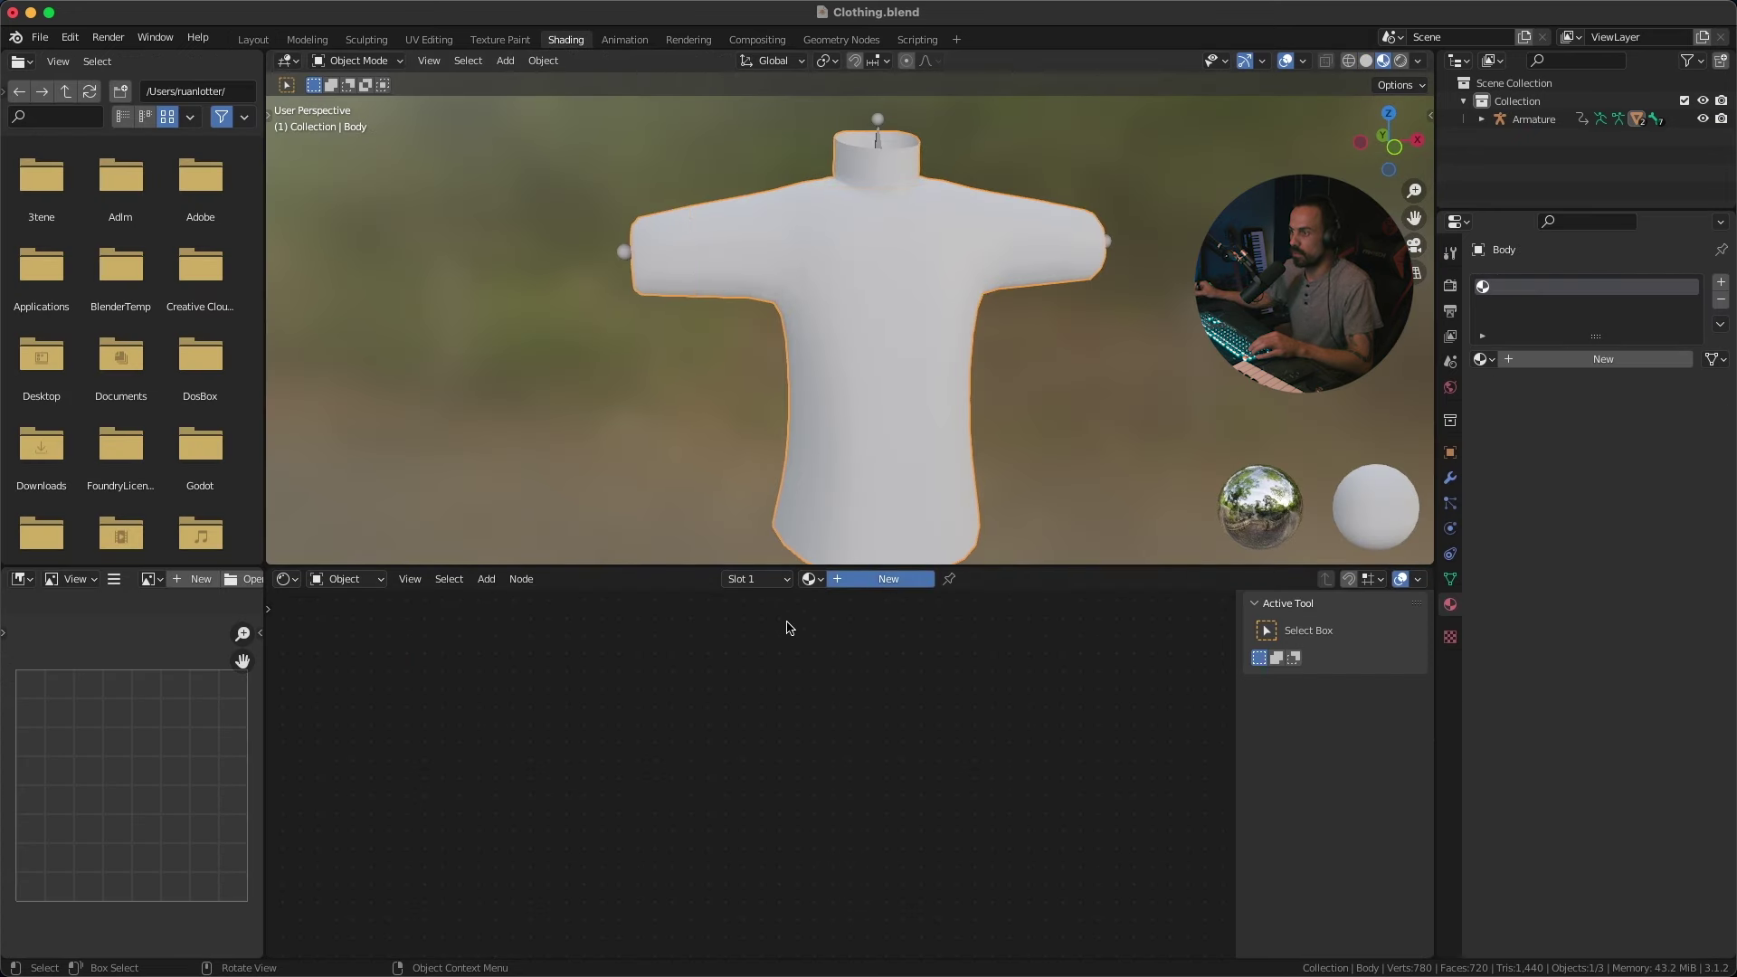
click(825, 703)
click(874, 528)
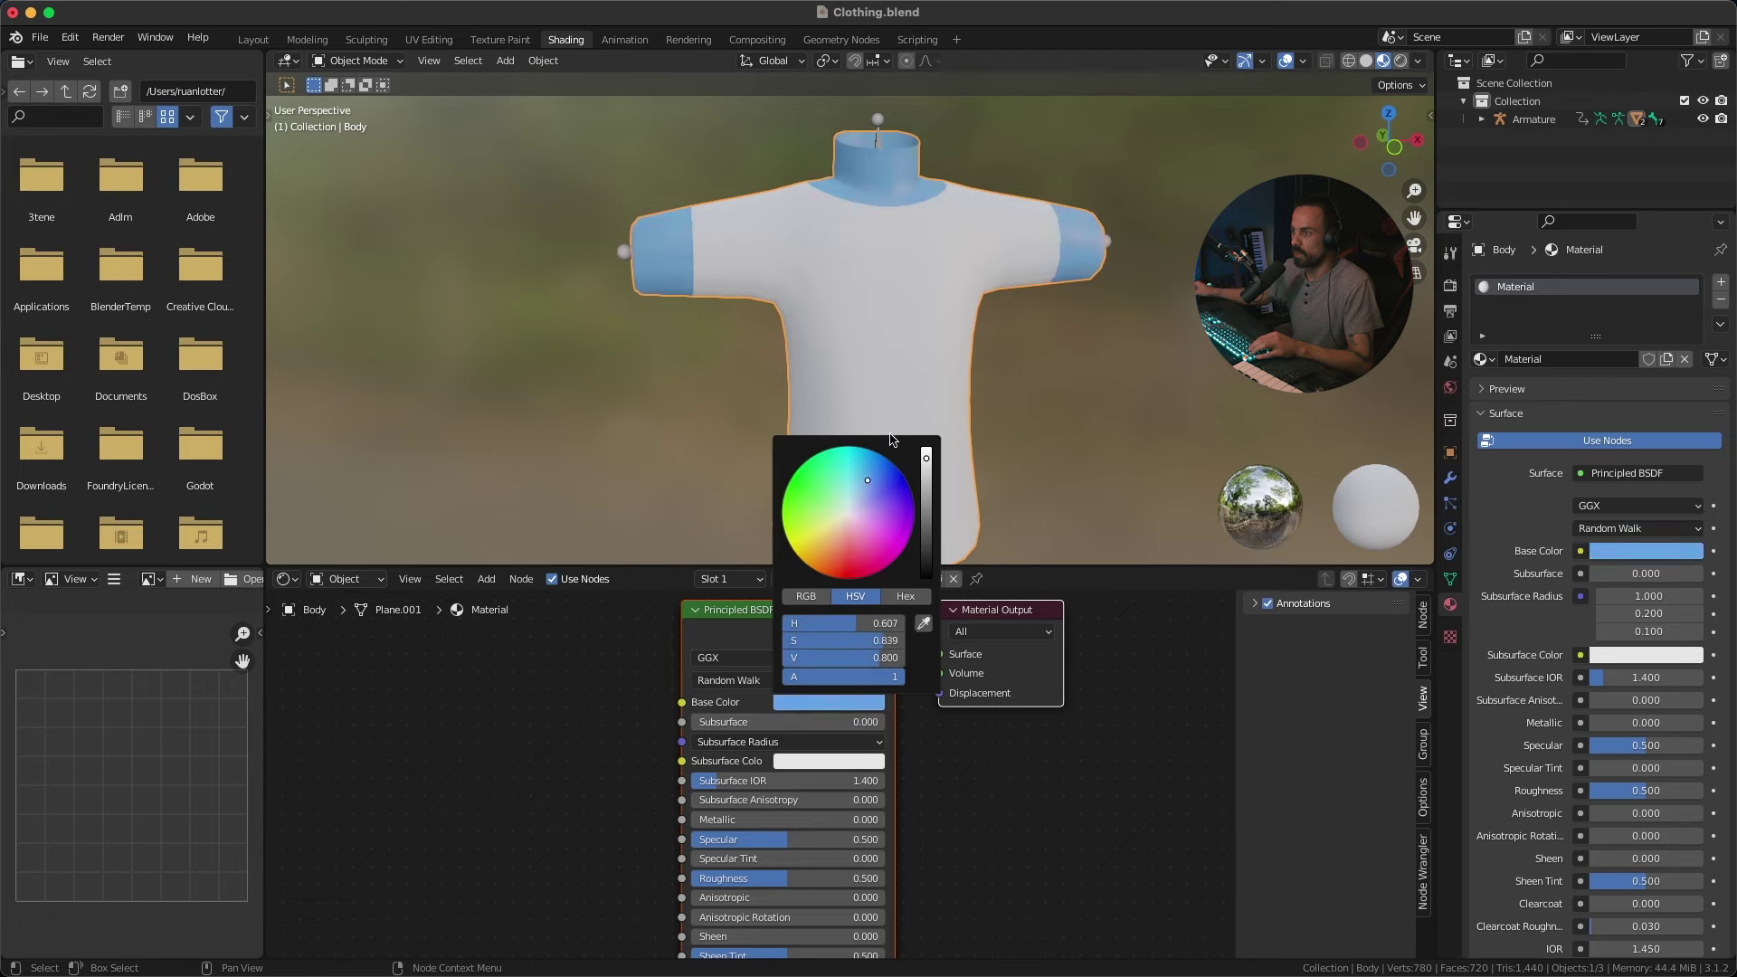
Step: Create a new material for the shirt object and set its Base Color to bright yellow
click(974, 315)
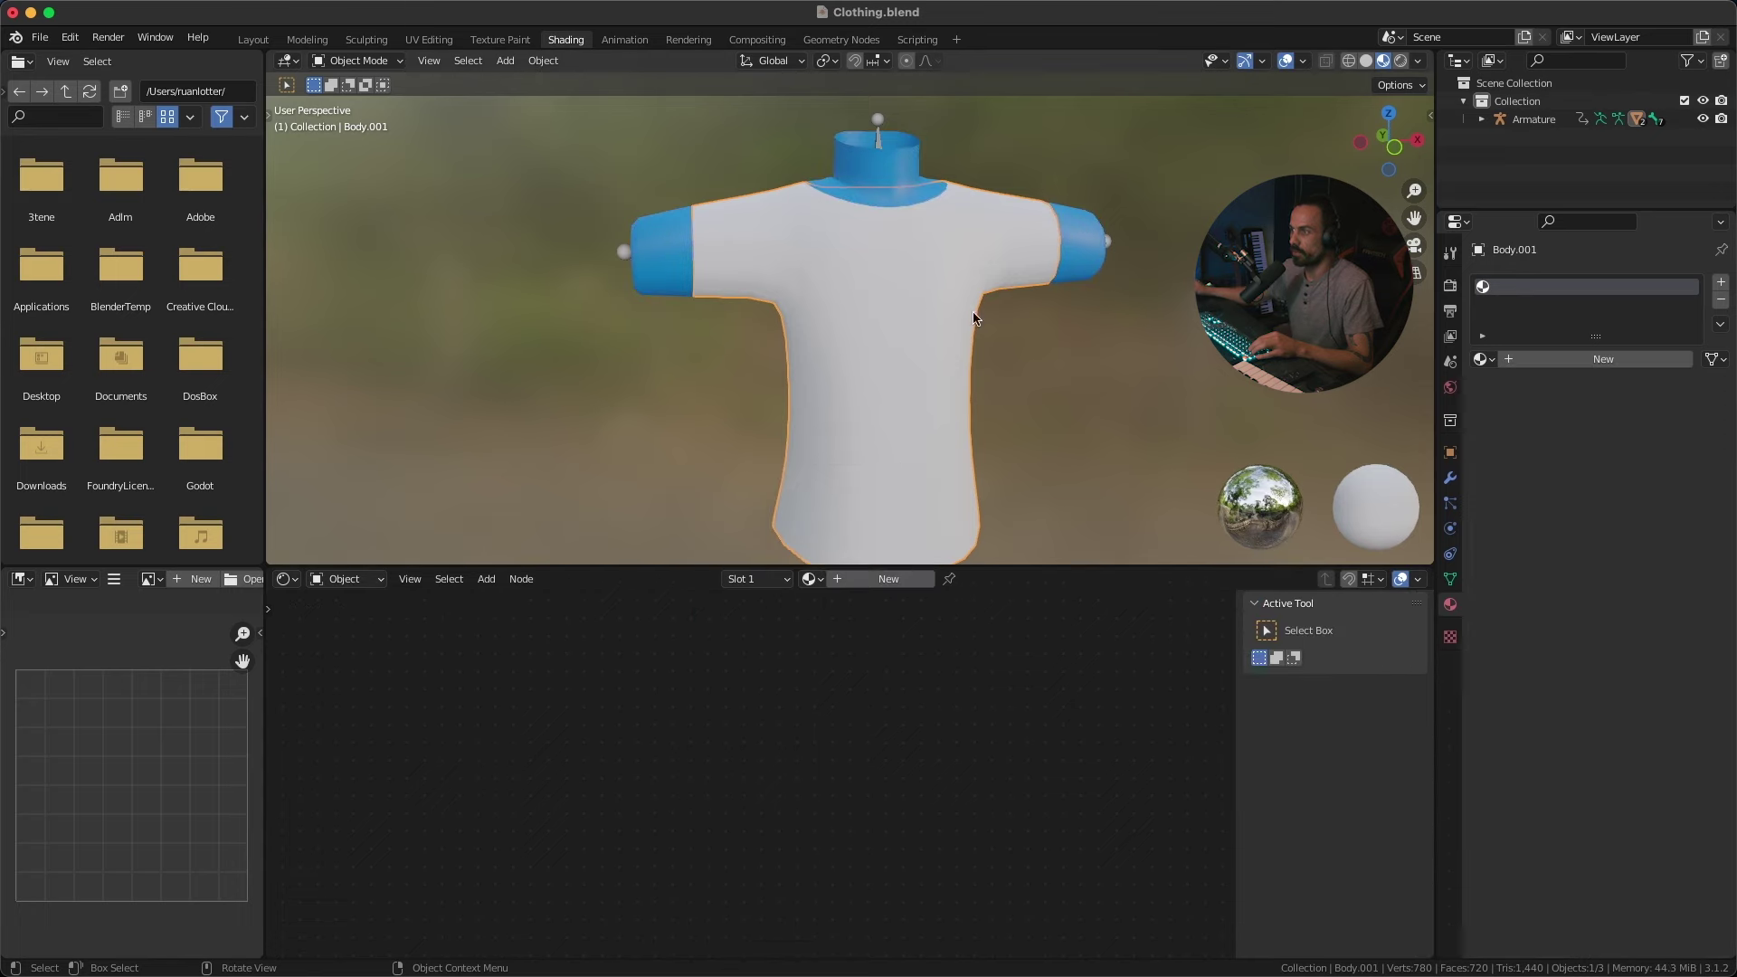
click(888, 576)
click(832, 703)
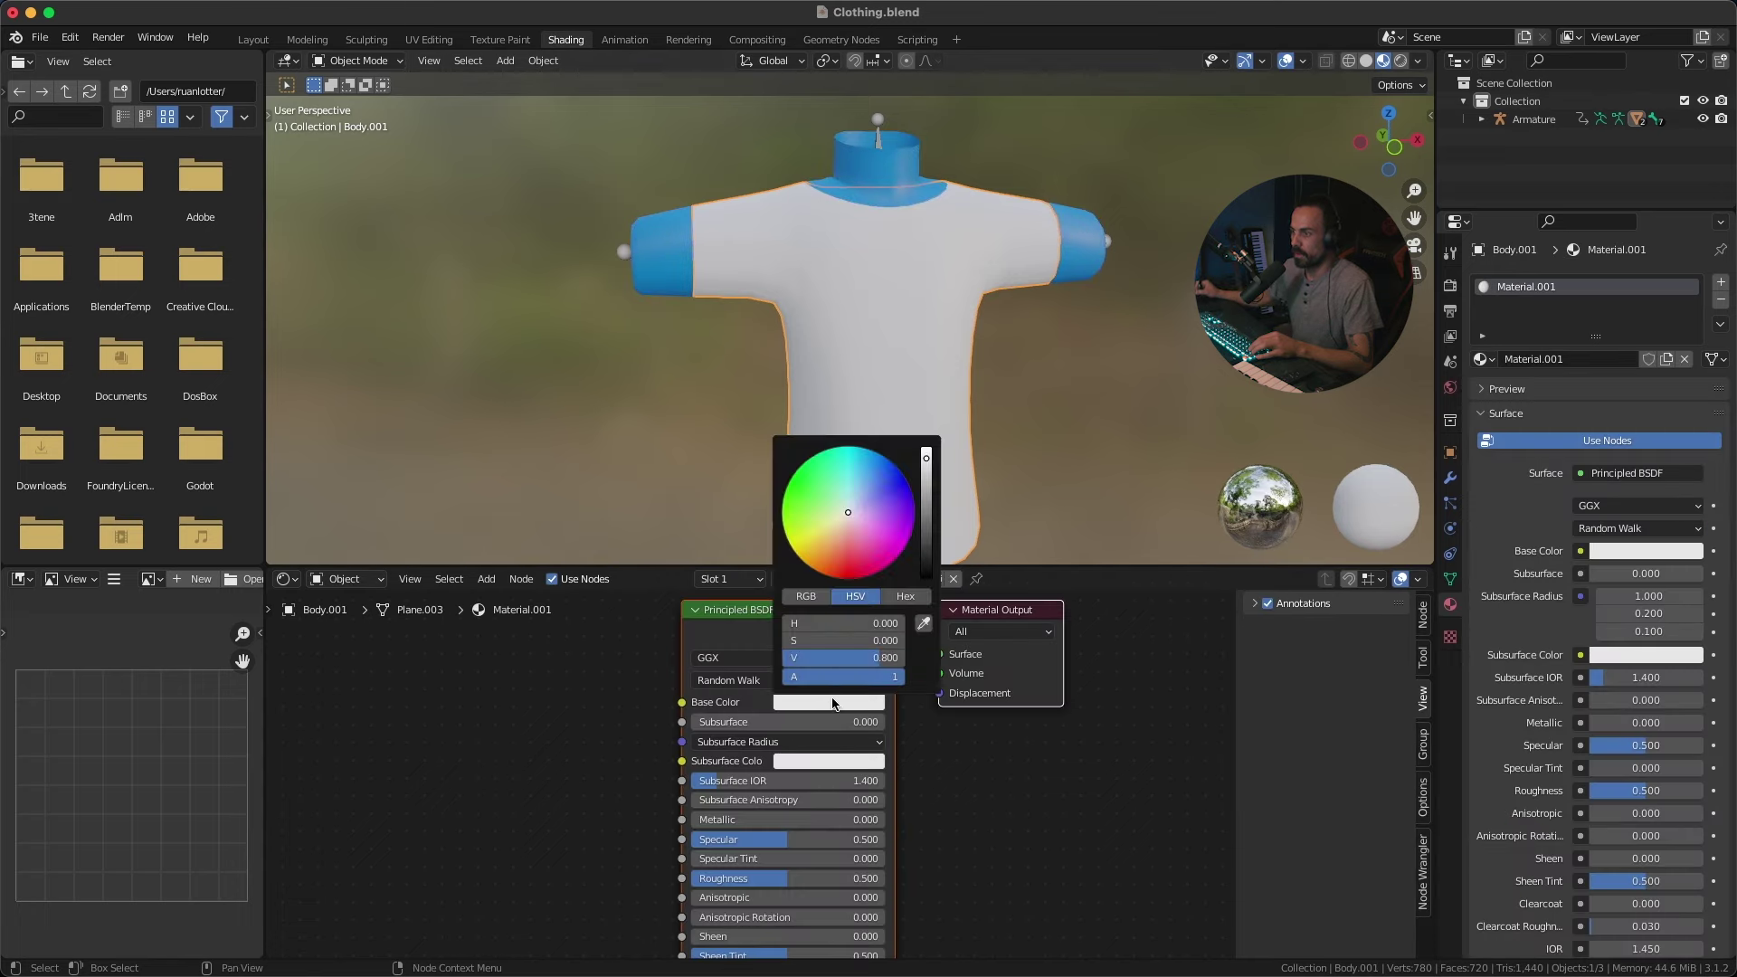
drag(825, 531, 763, 568)
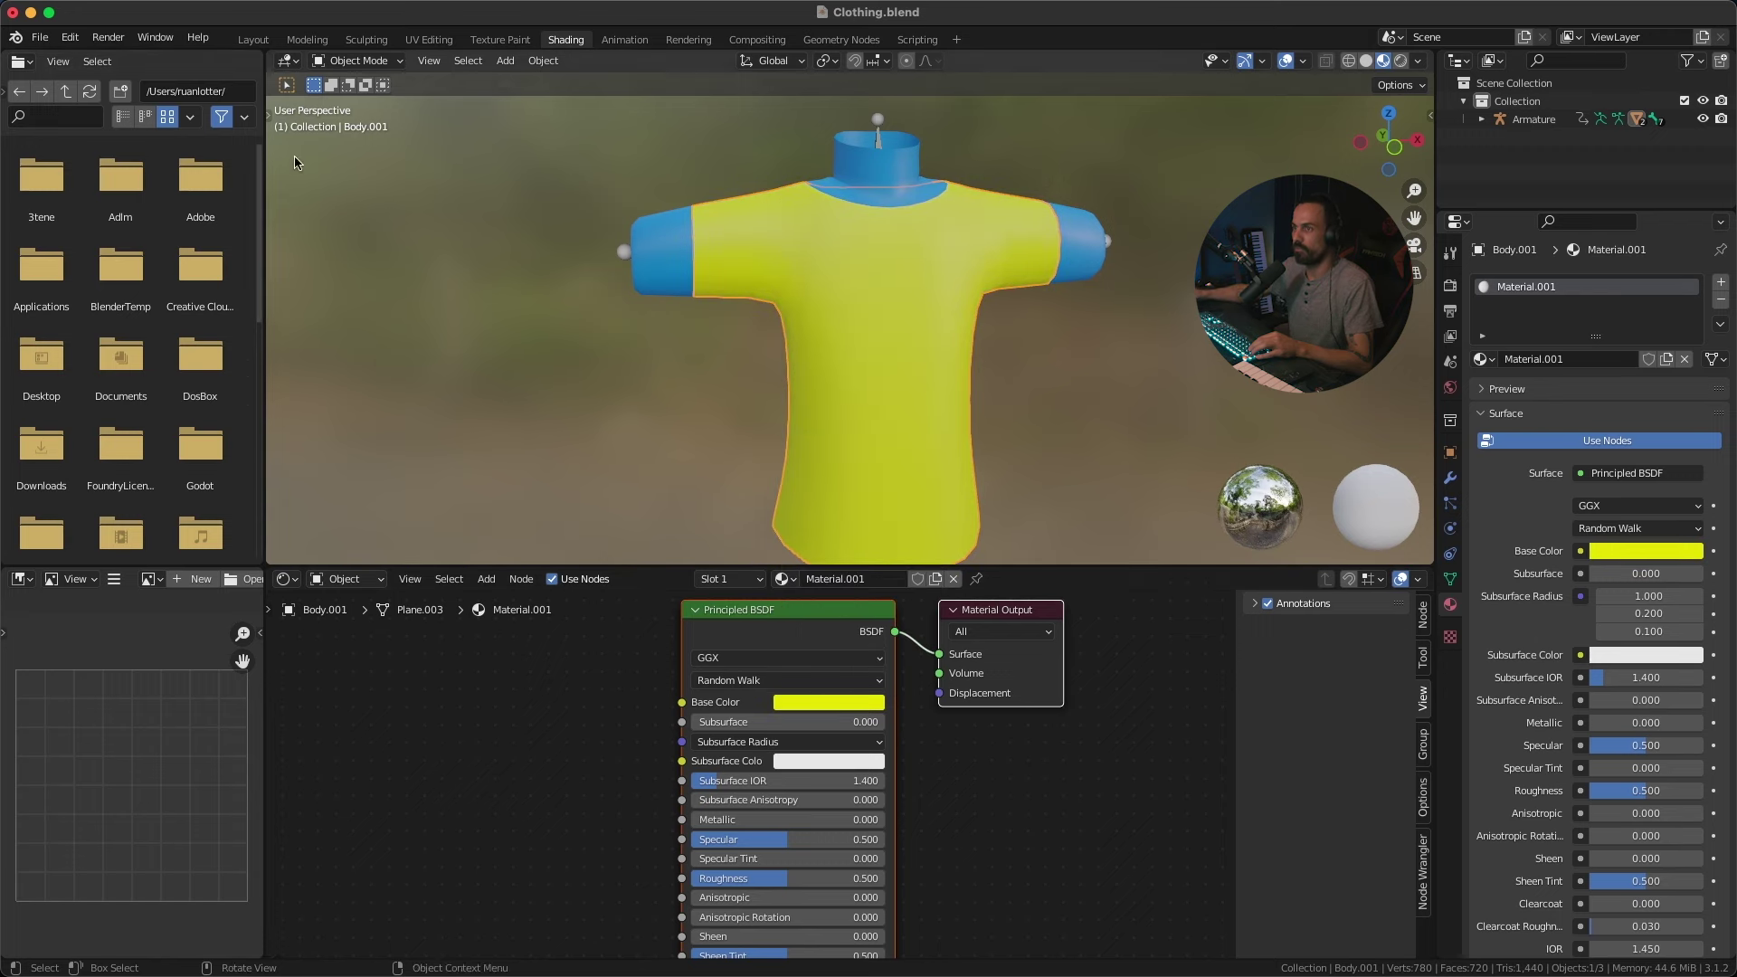
Step: Return to the Layout workspace and switch the viewport to Material Preview shading
click(246, 40)
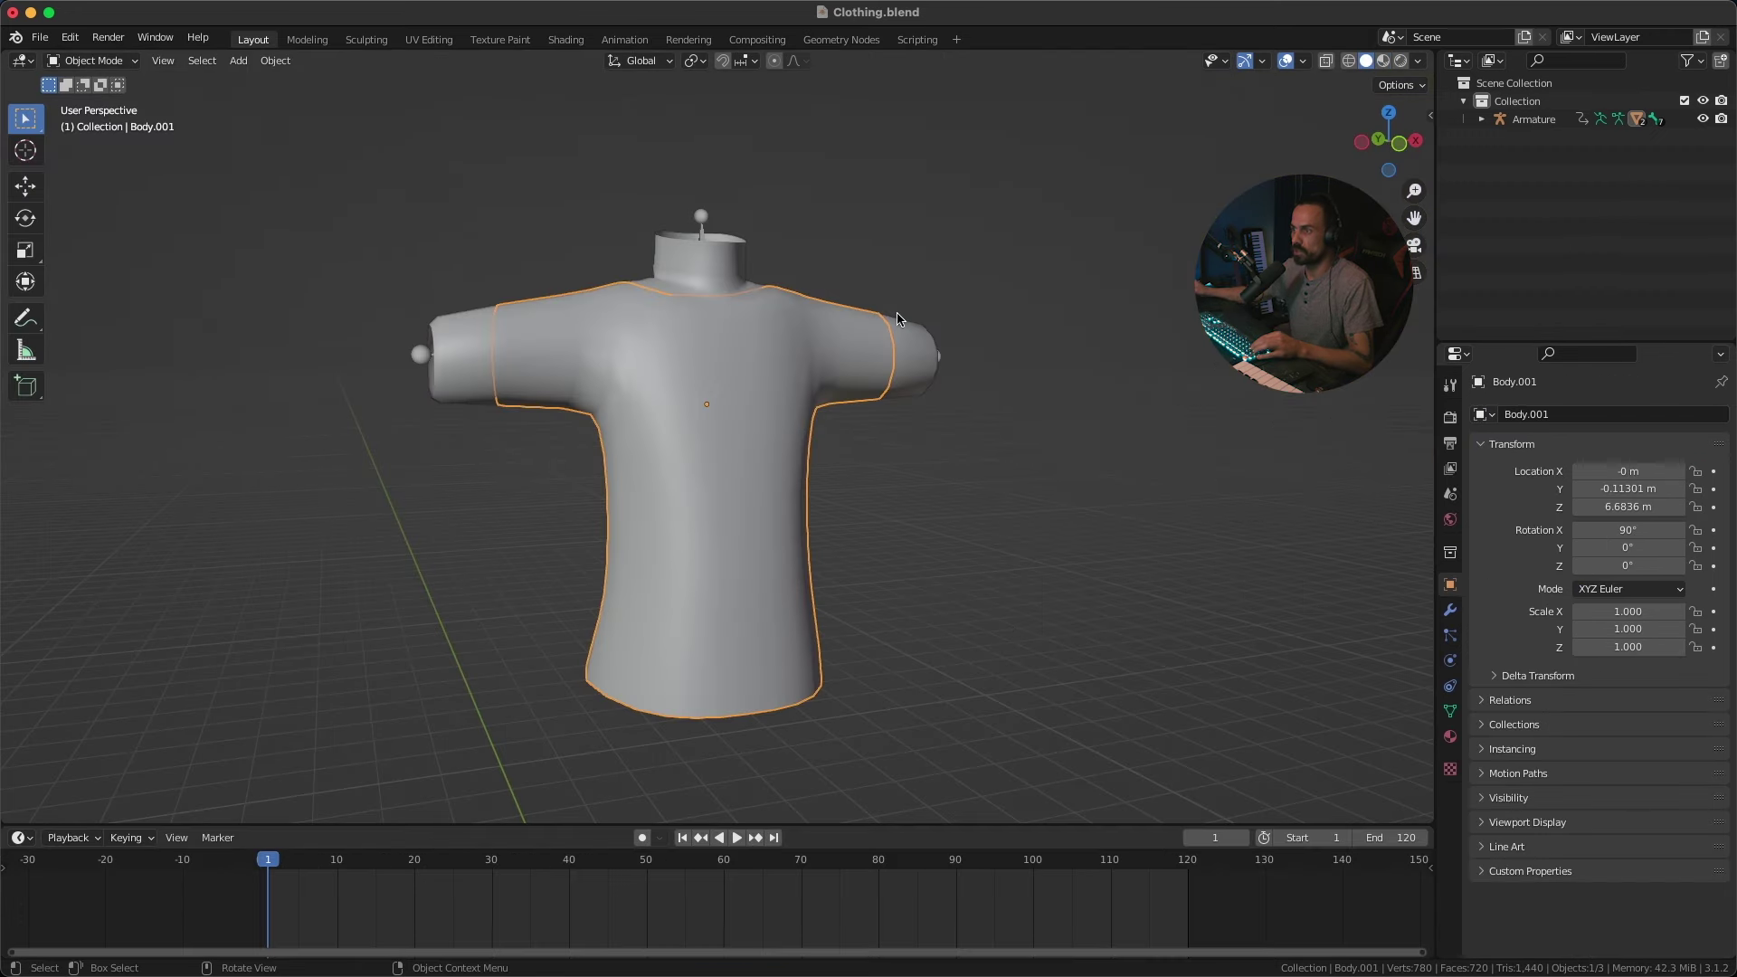
click(1383, 61)
mouse_move(931, 263)
middle_down()
mouse_move(872, 322)
mouse_move(1028, 300)
mouse_move(942, 295)
mouse_move(893, 316)
mouse_move(989, 285)
middle_up()
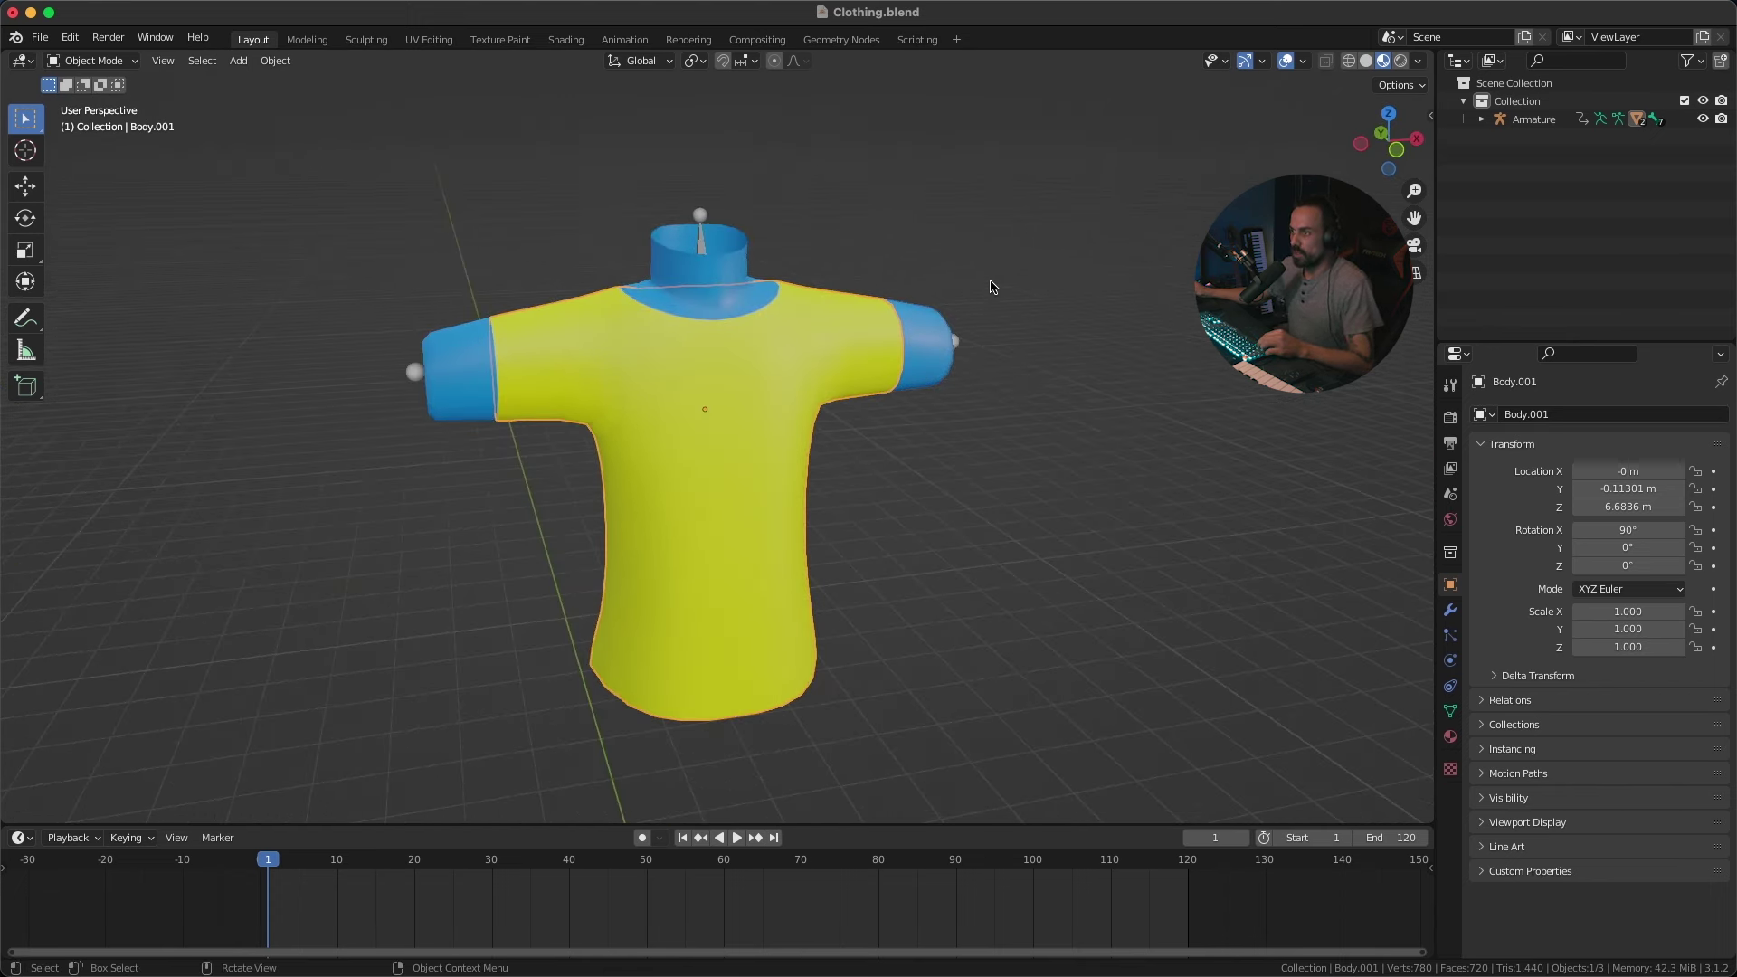
Step: Alternate the selection between the shirt and the body, checking both coloured objects from several angles
click(825, 337)
middle_drag(826, 336, 791, 351)
click(867, 320)
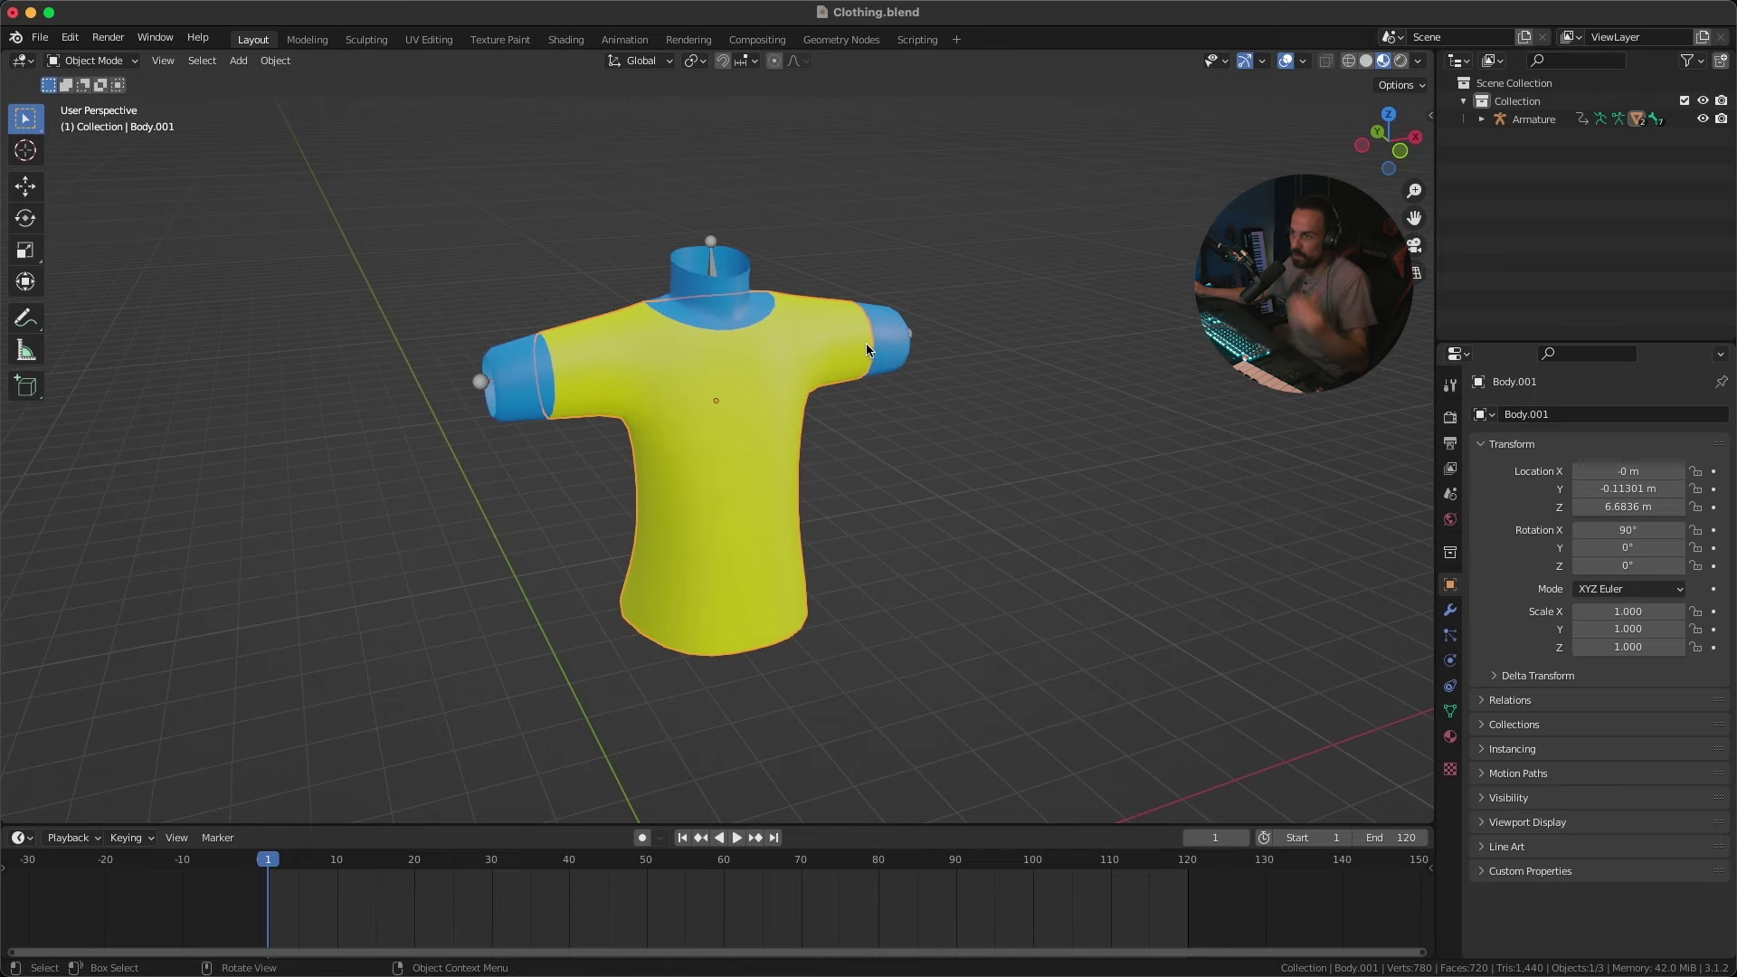
key(alt+a)
scroll(827, 315, up, 3)
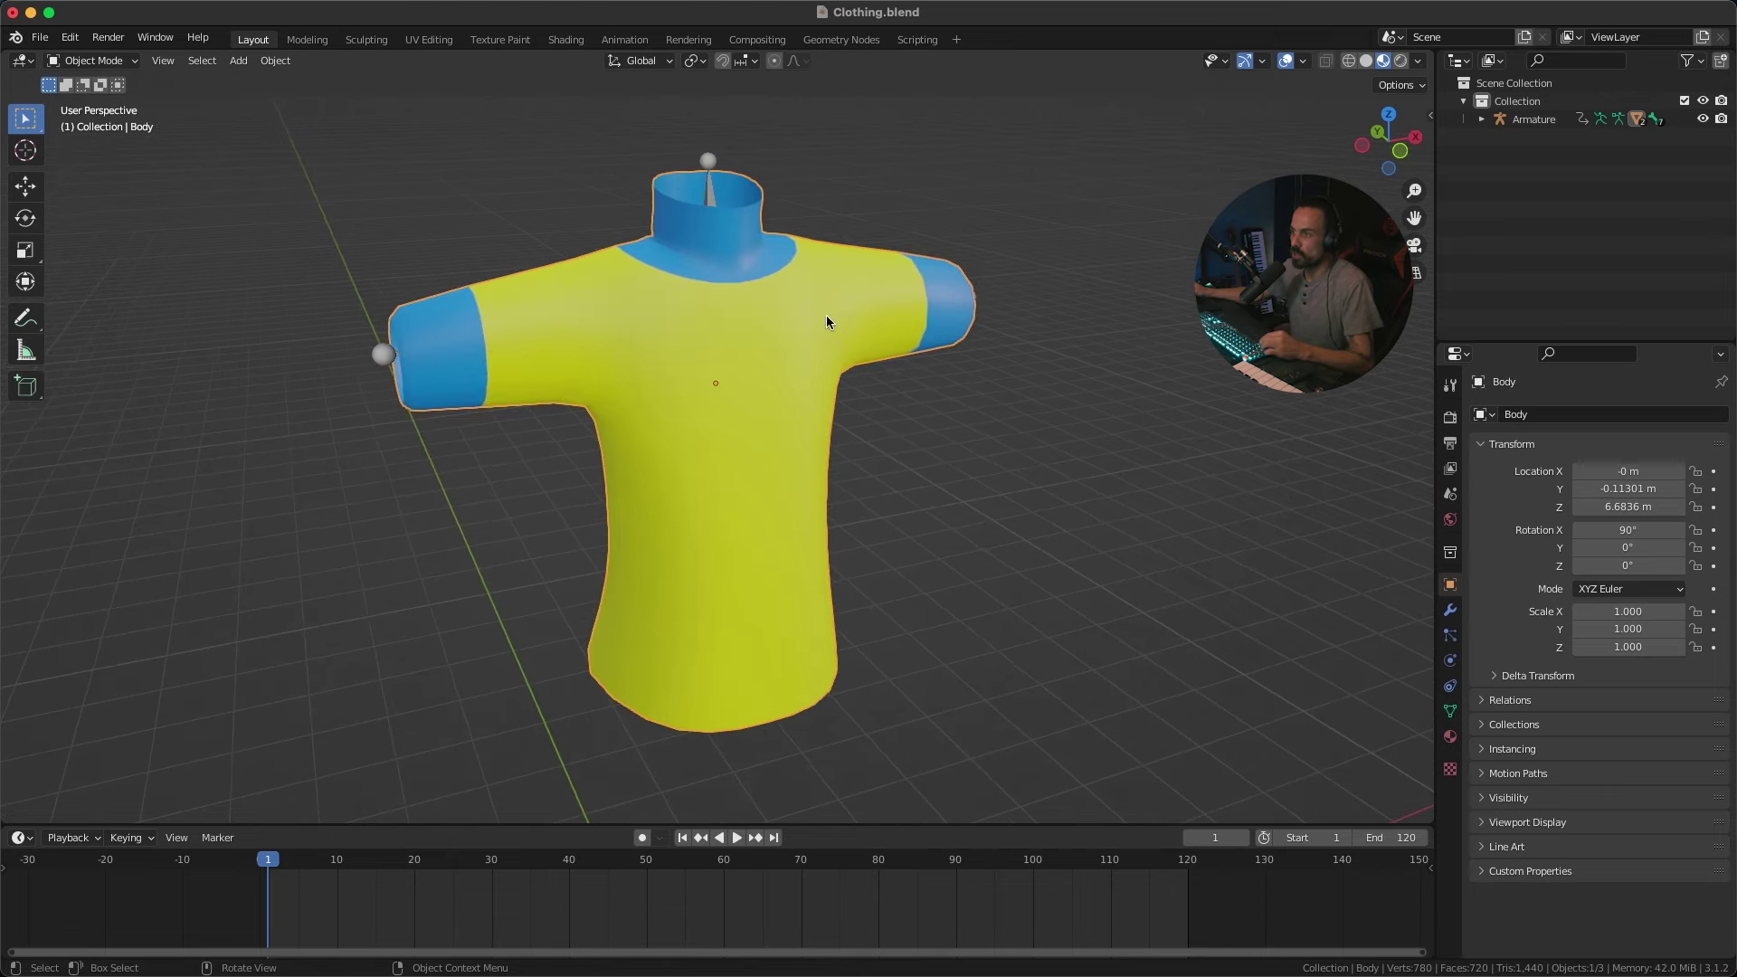
click(856, 308)
mouse_move(856, 307)
middle_down()
mouse_move(788, 333)
mouse_move(832, 330)
middle_up()
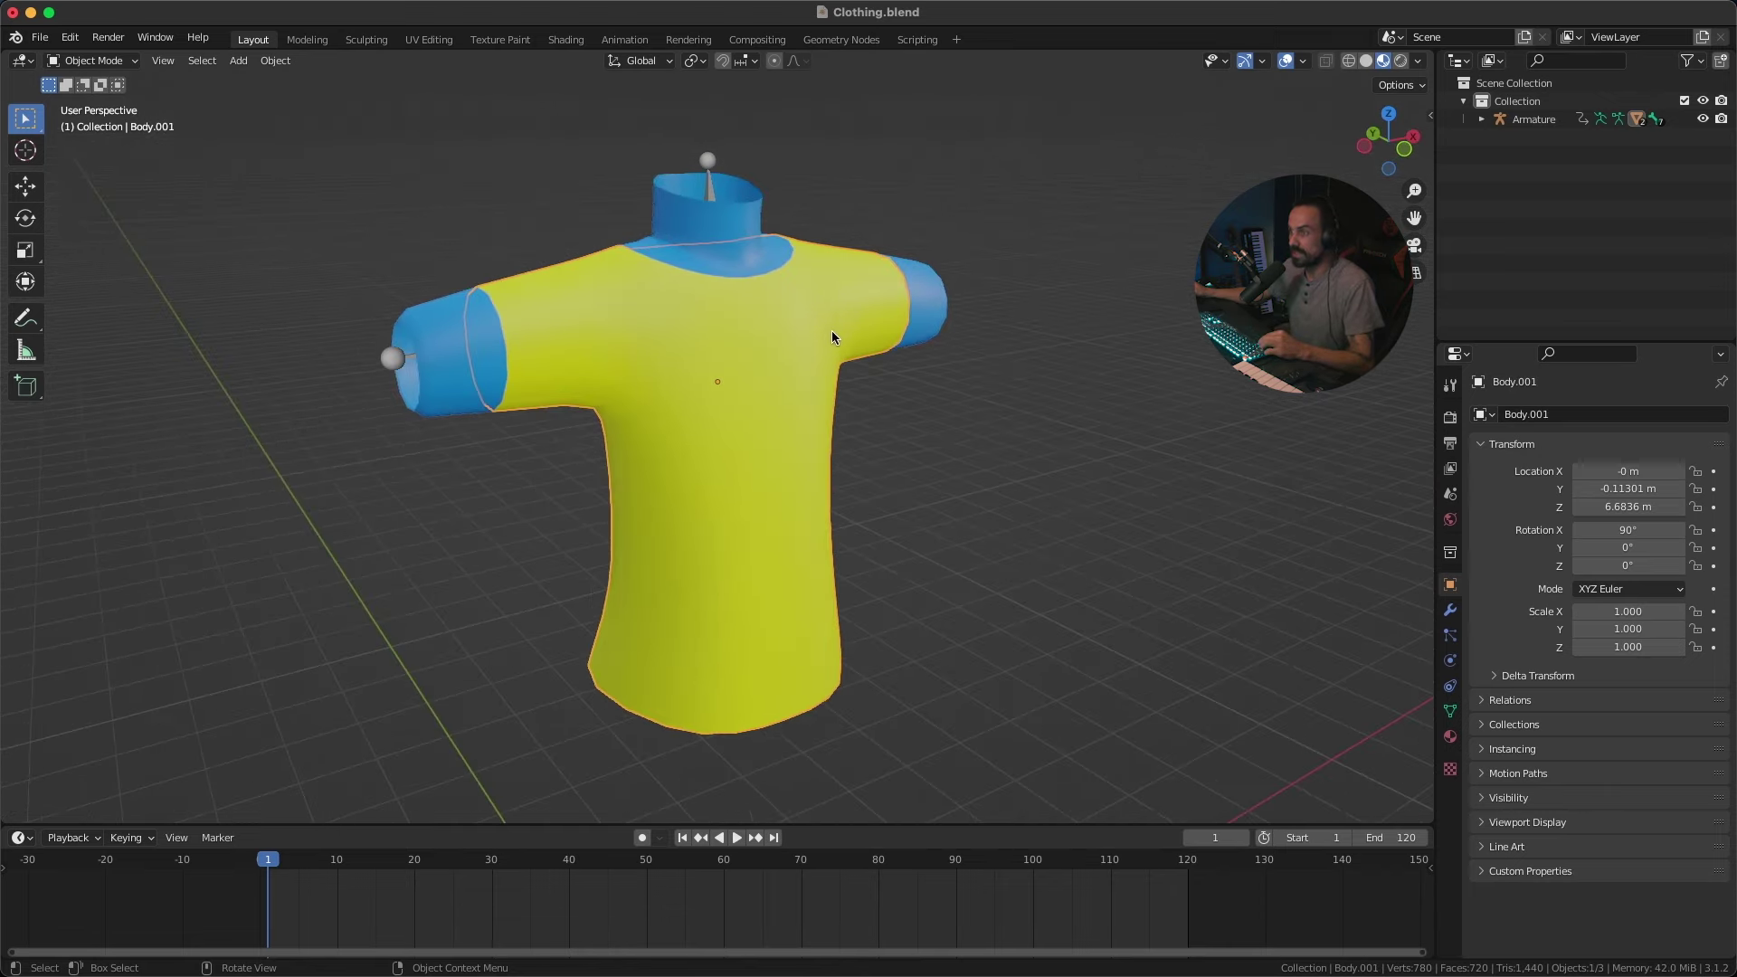
click(753, 344)
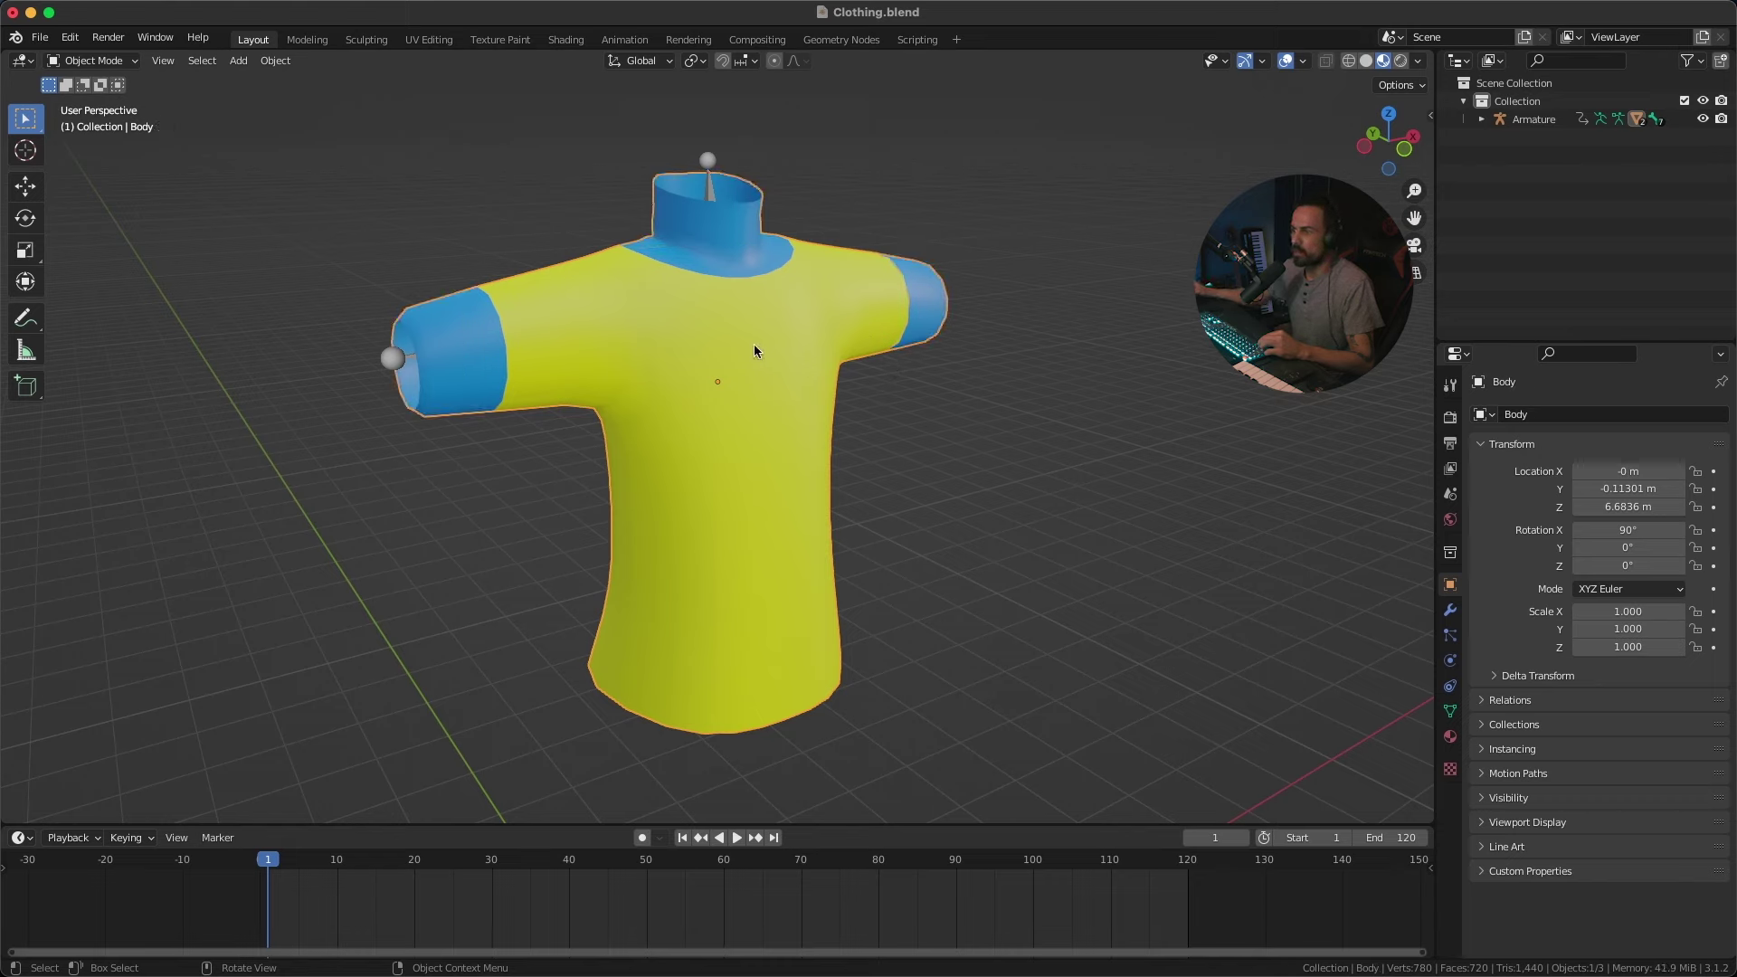
Step: Unparent the yellow shirt from the armature with Clear and Keep Transformation
click(733, 349)
right_click(730, 356)
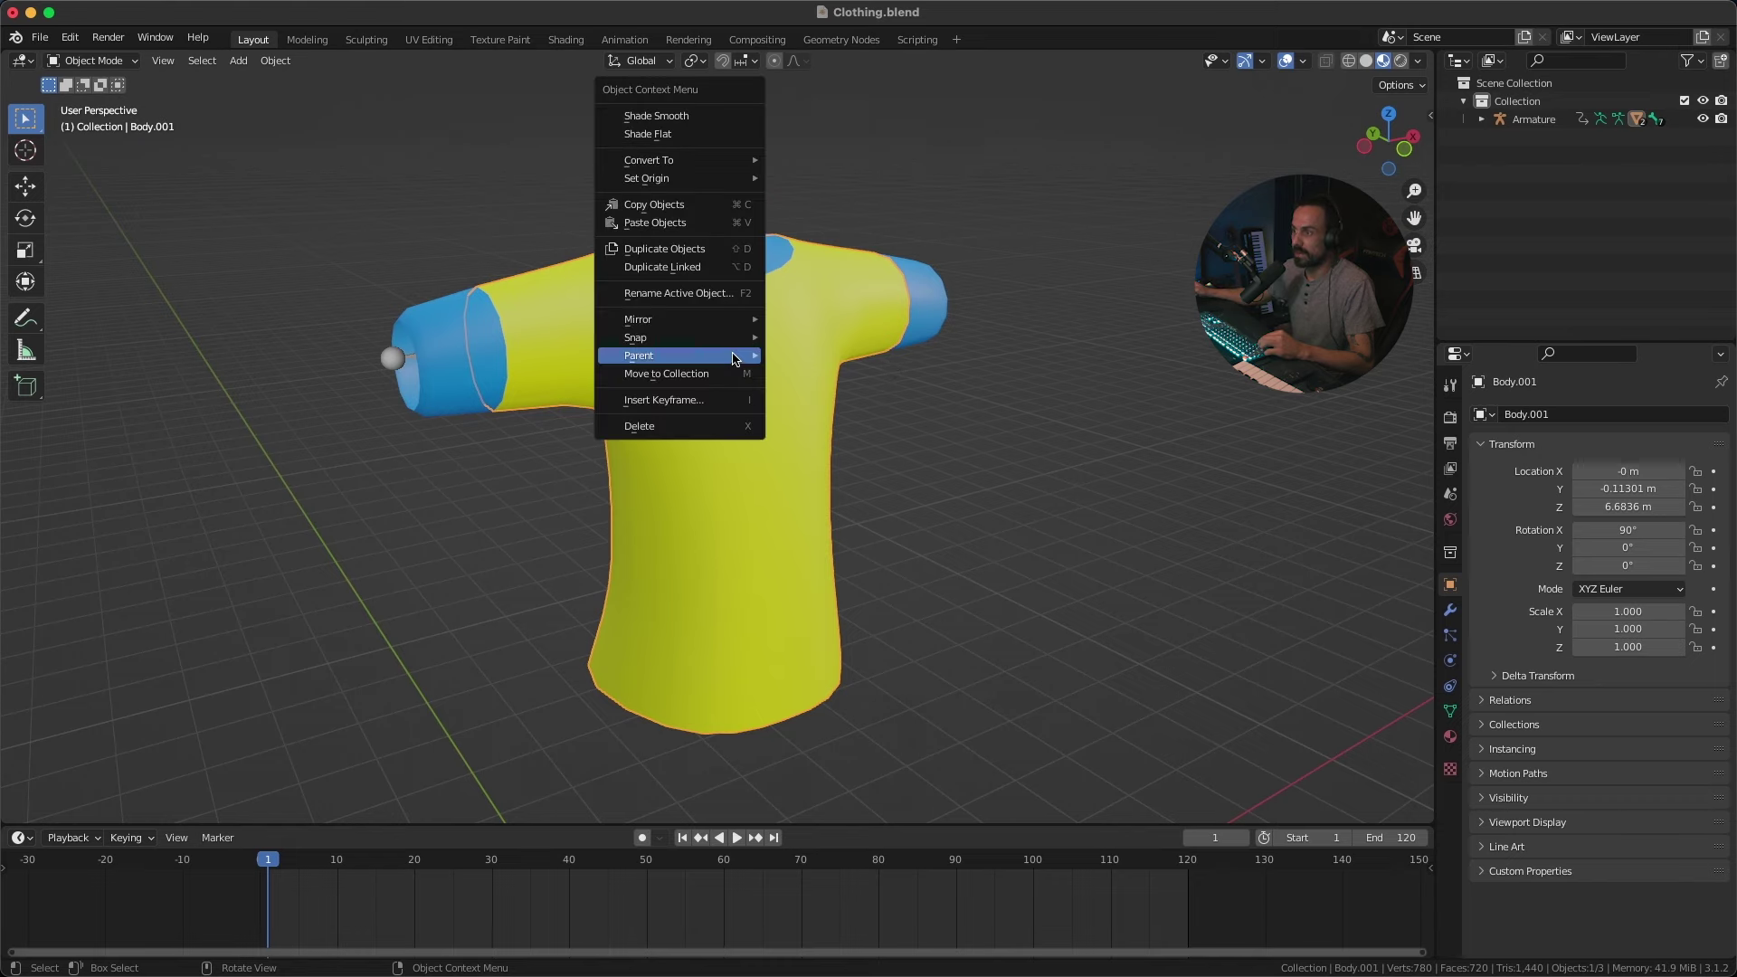
mouse_move(681, 360)
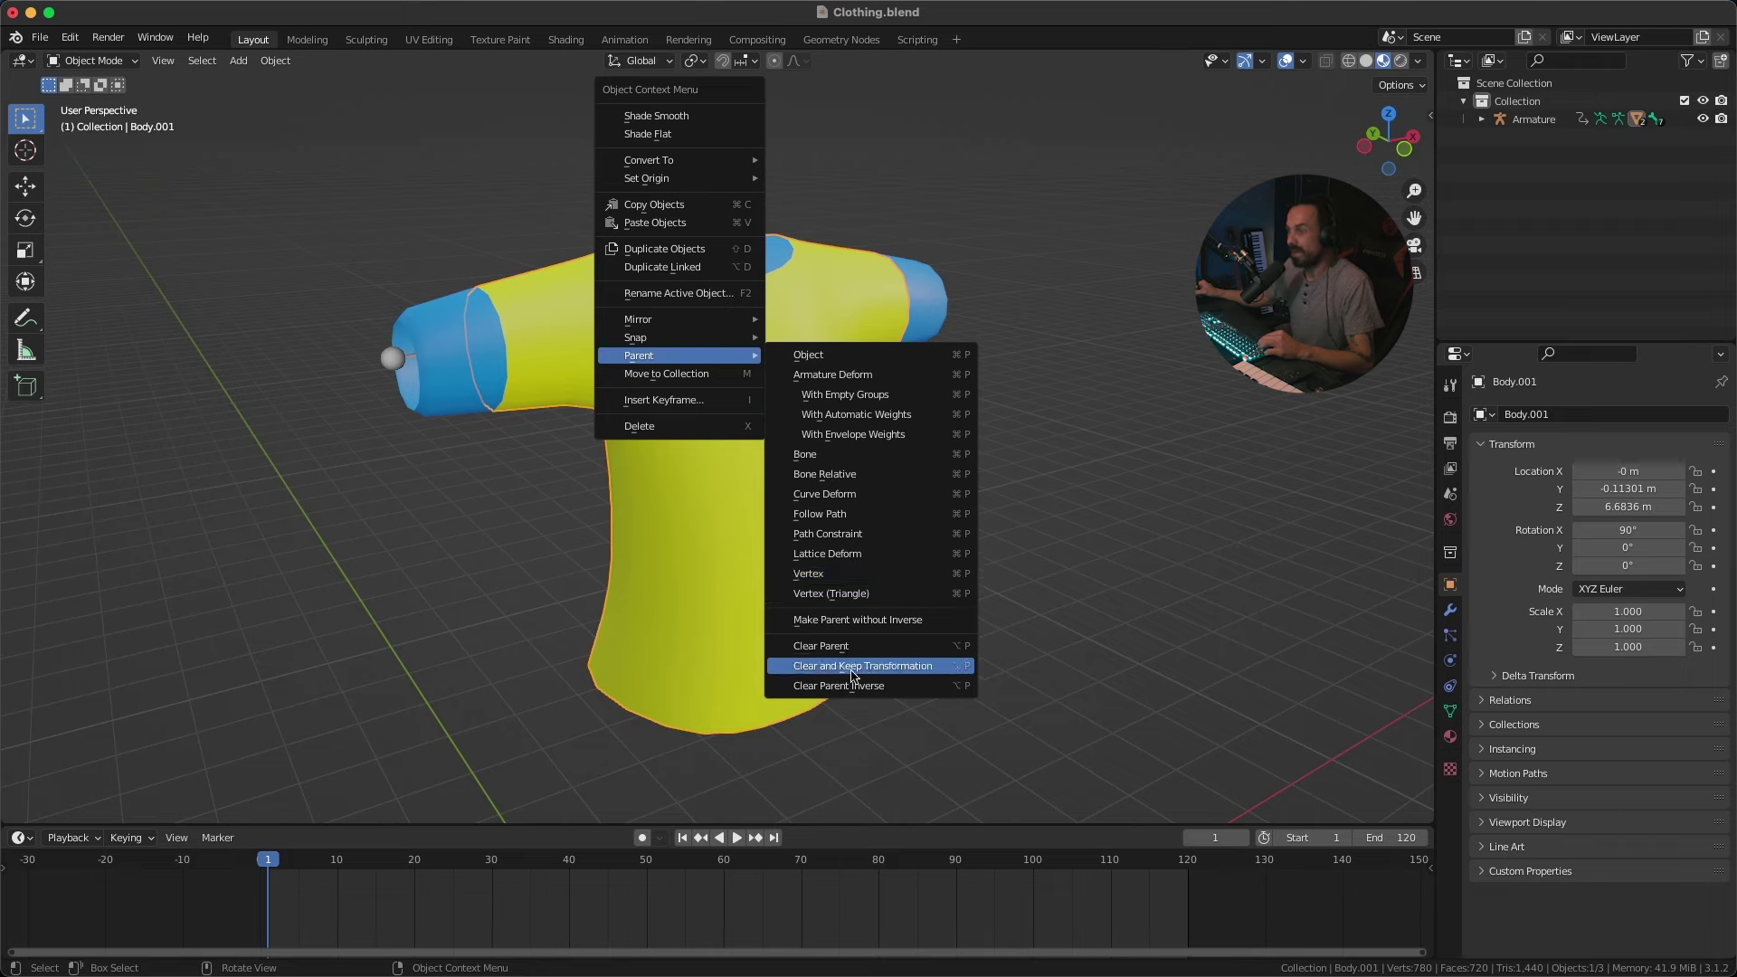
click(901, 669)
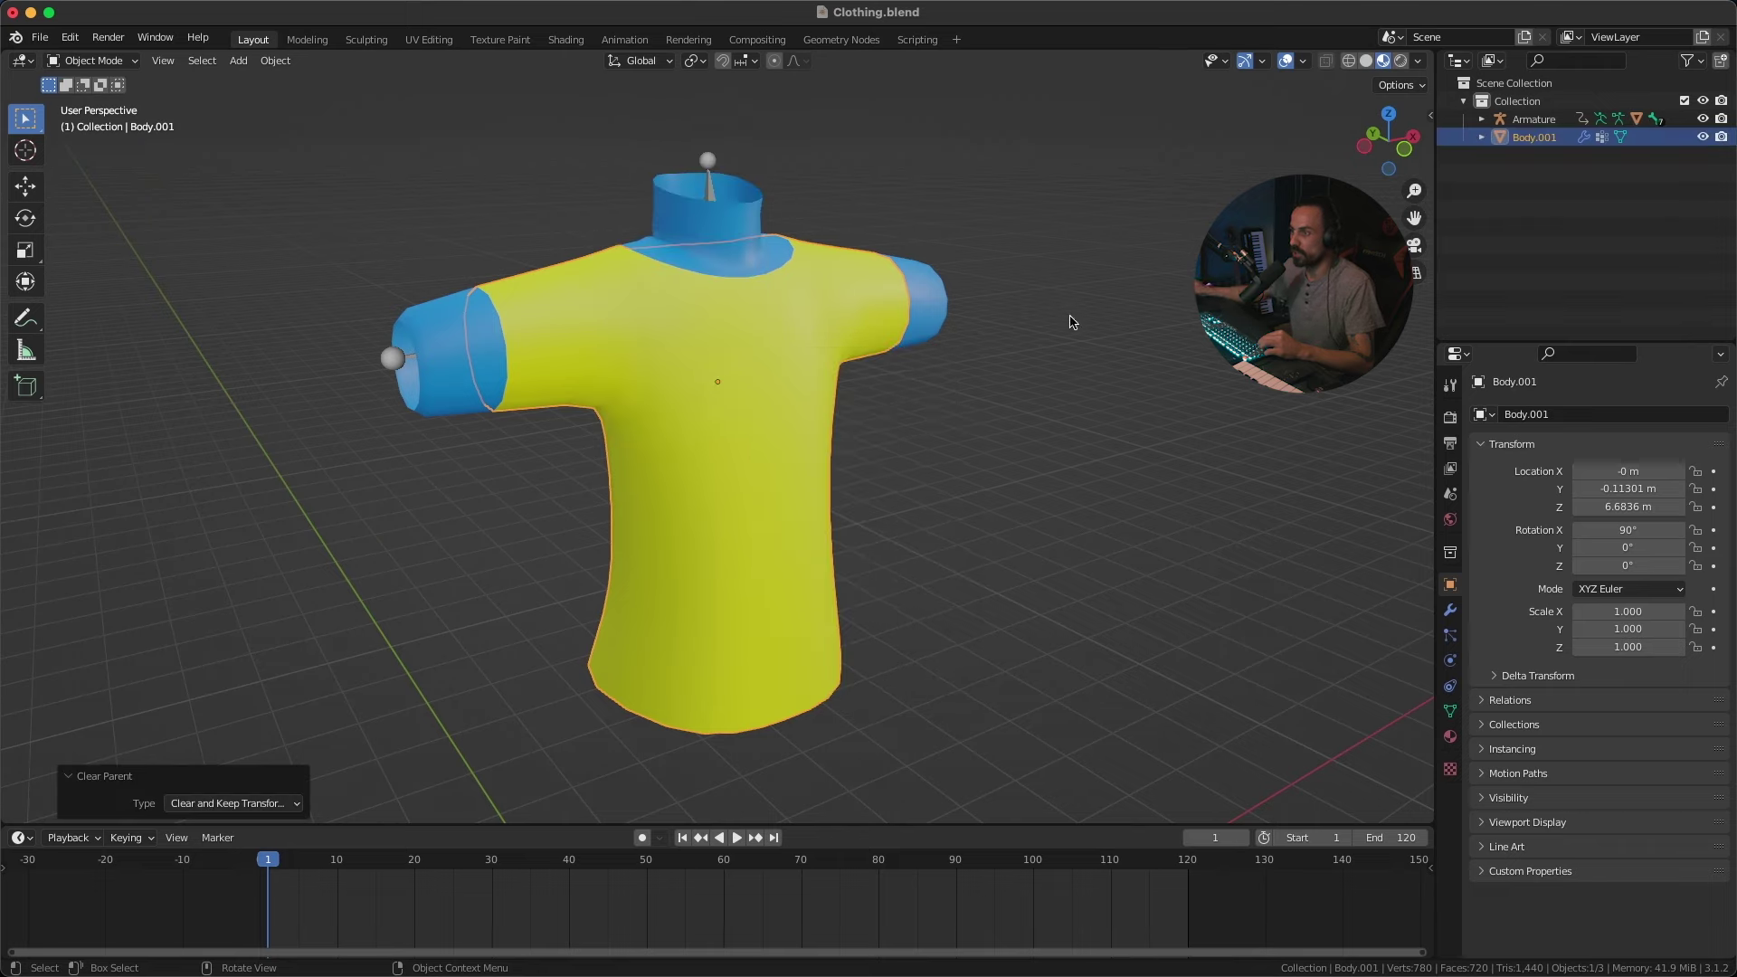
Step: Reselect the shirt and briefly play the animation to check whether it still deforms with the body, then stop at frame 1
click(822, 337)
click(817, 313)
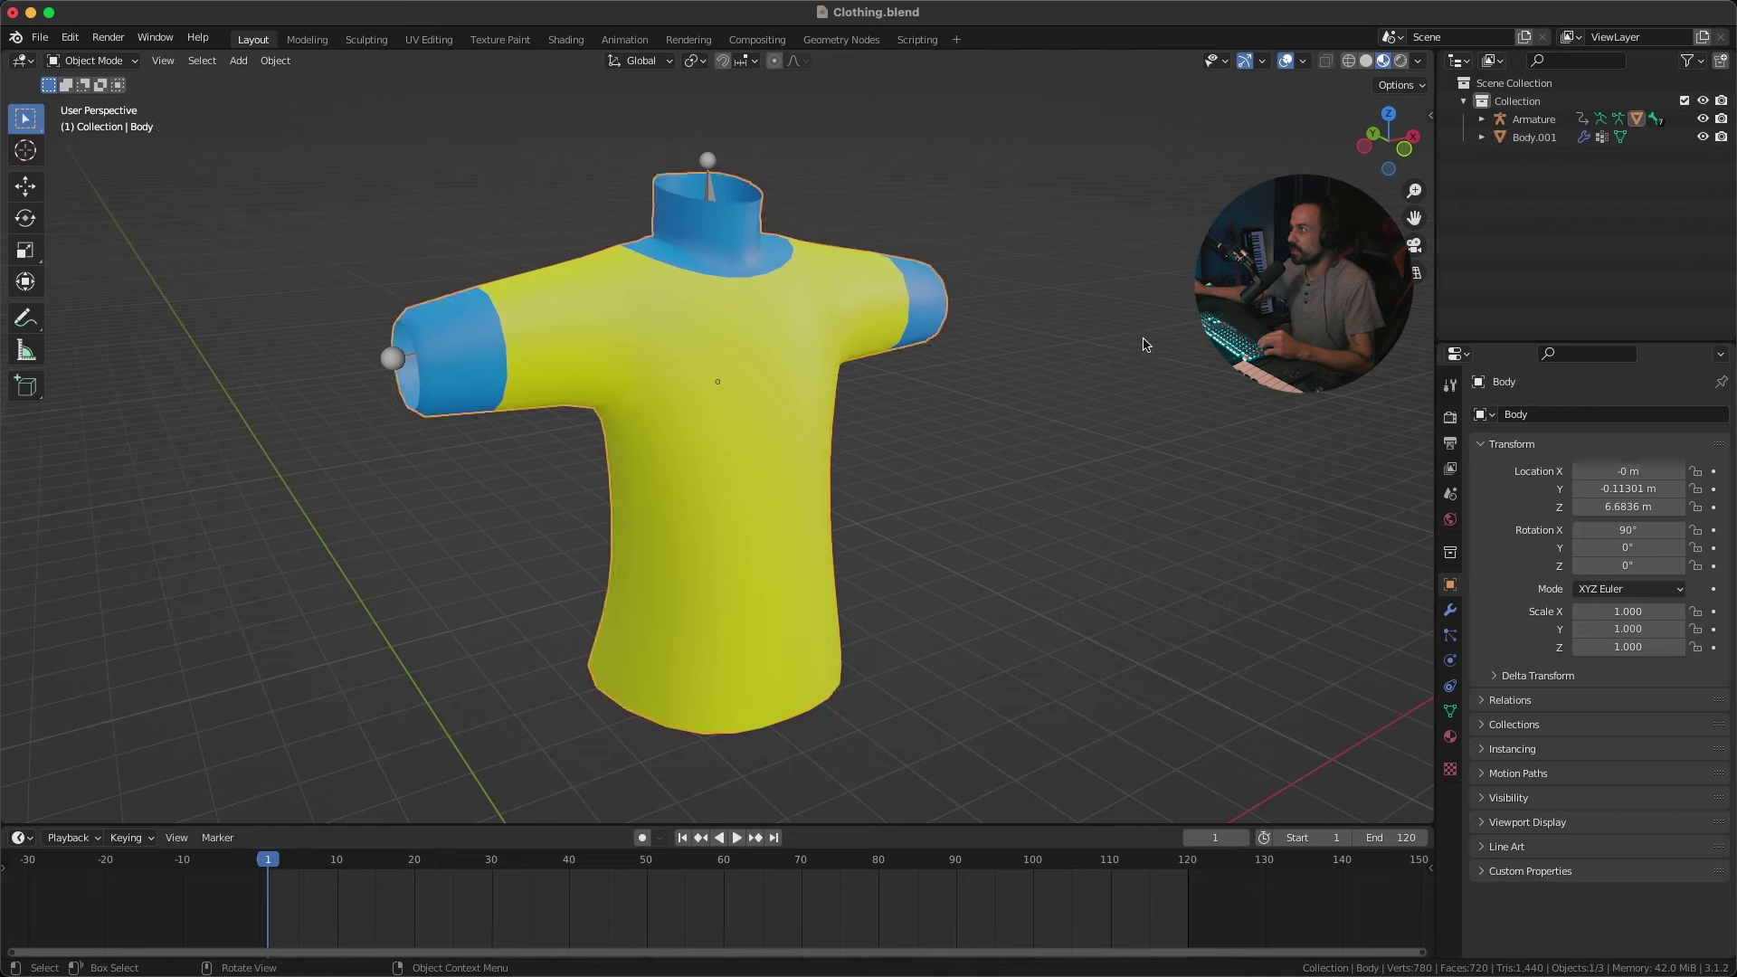
click(816, 314)
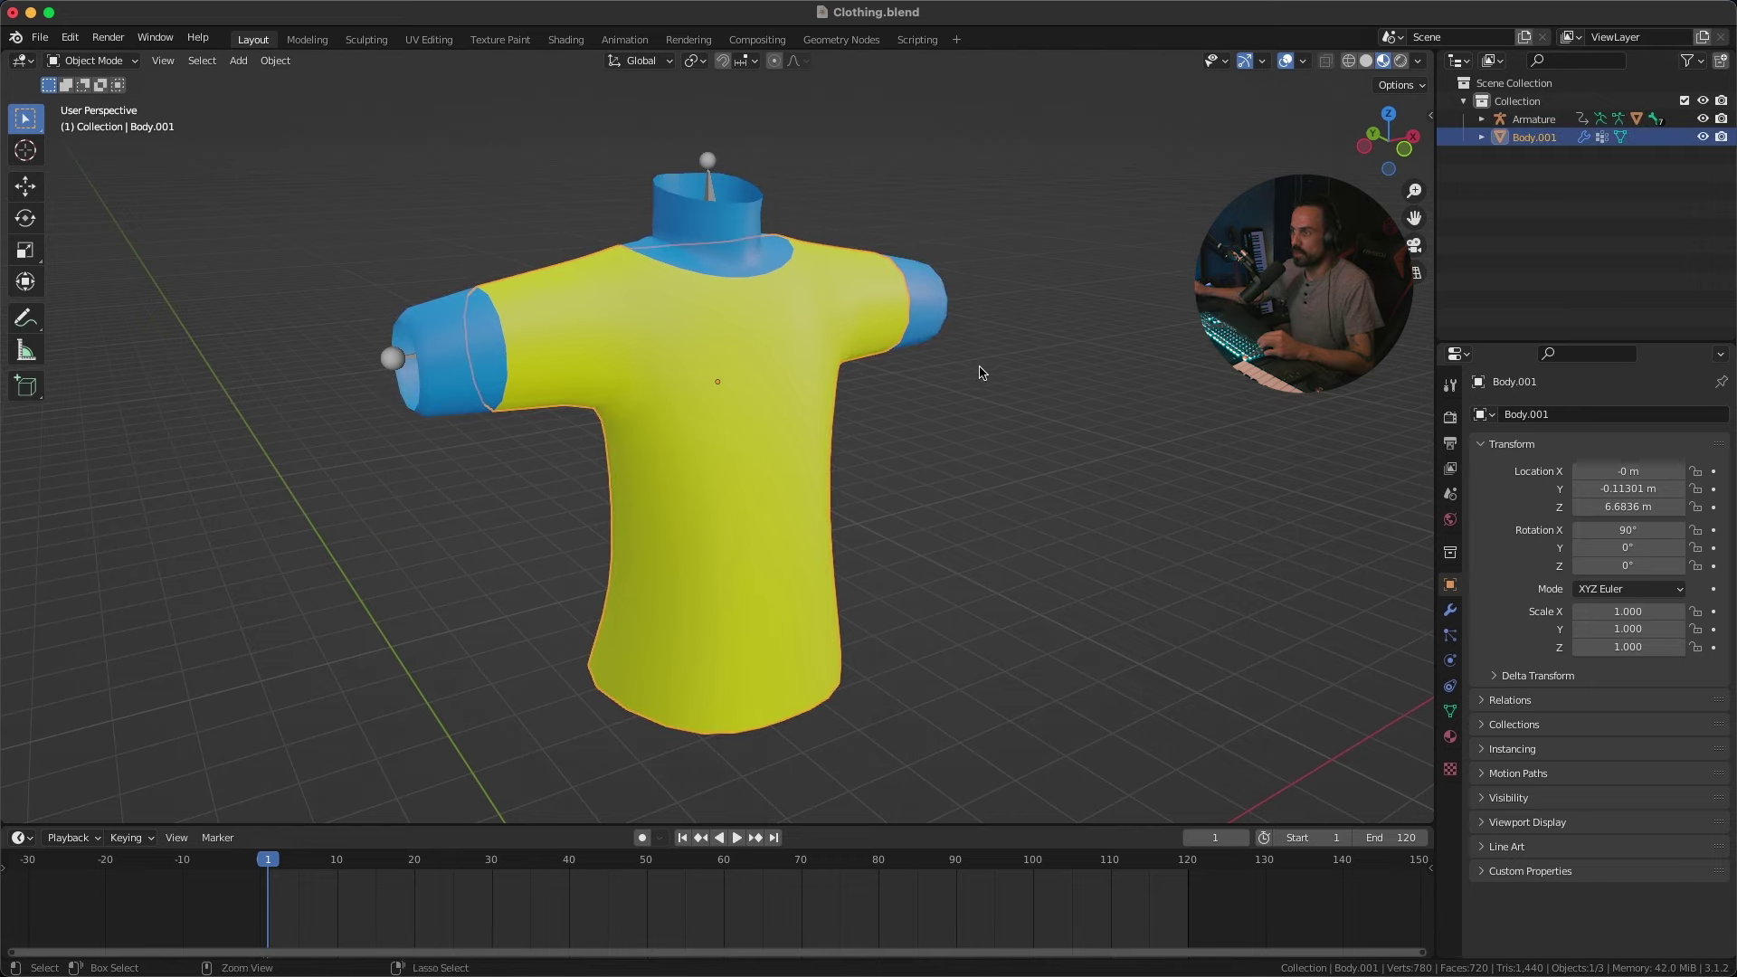
scroll(981, 373, down, 1)
key(space)
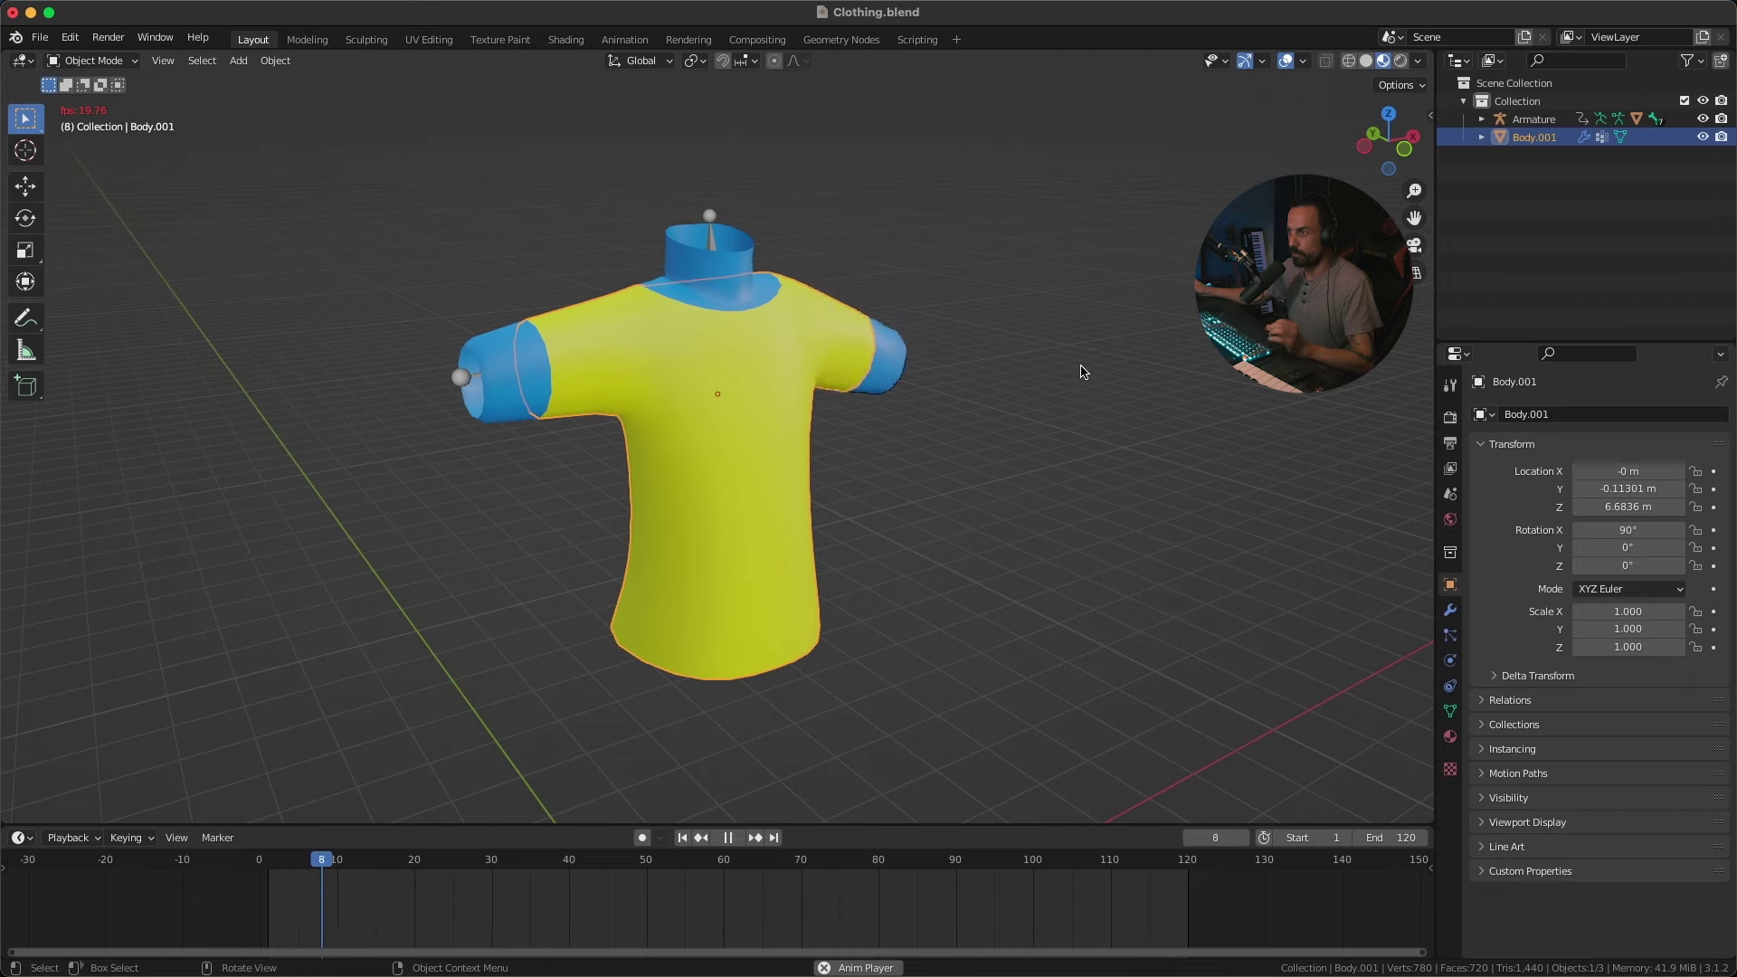
key(Escape)
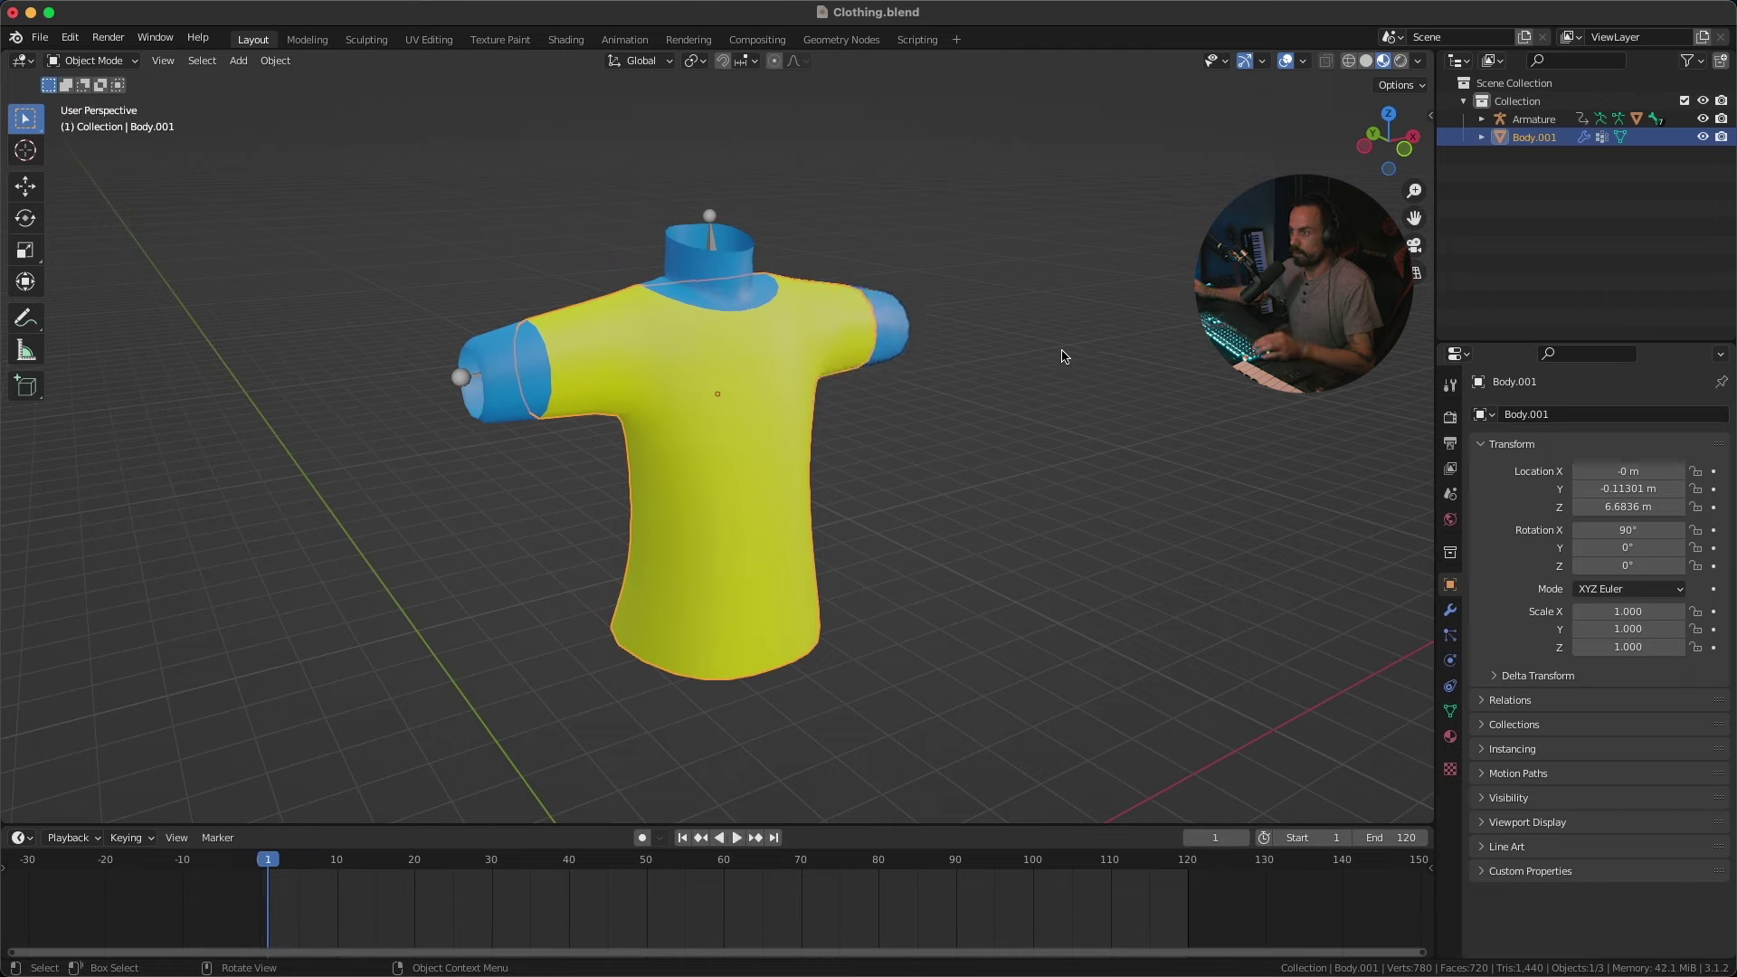
Step: Compare the modifiers of the body and the shirt, and delete the Armature modifier from the shirt only
key(ctrl+z)
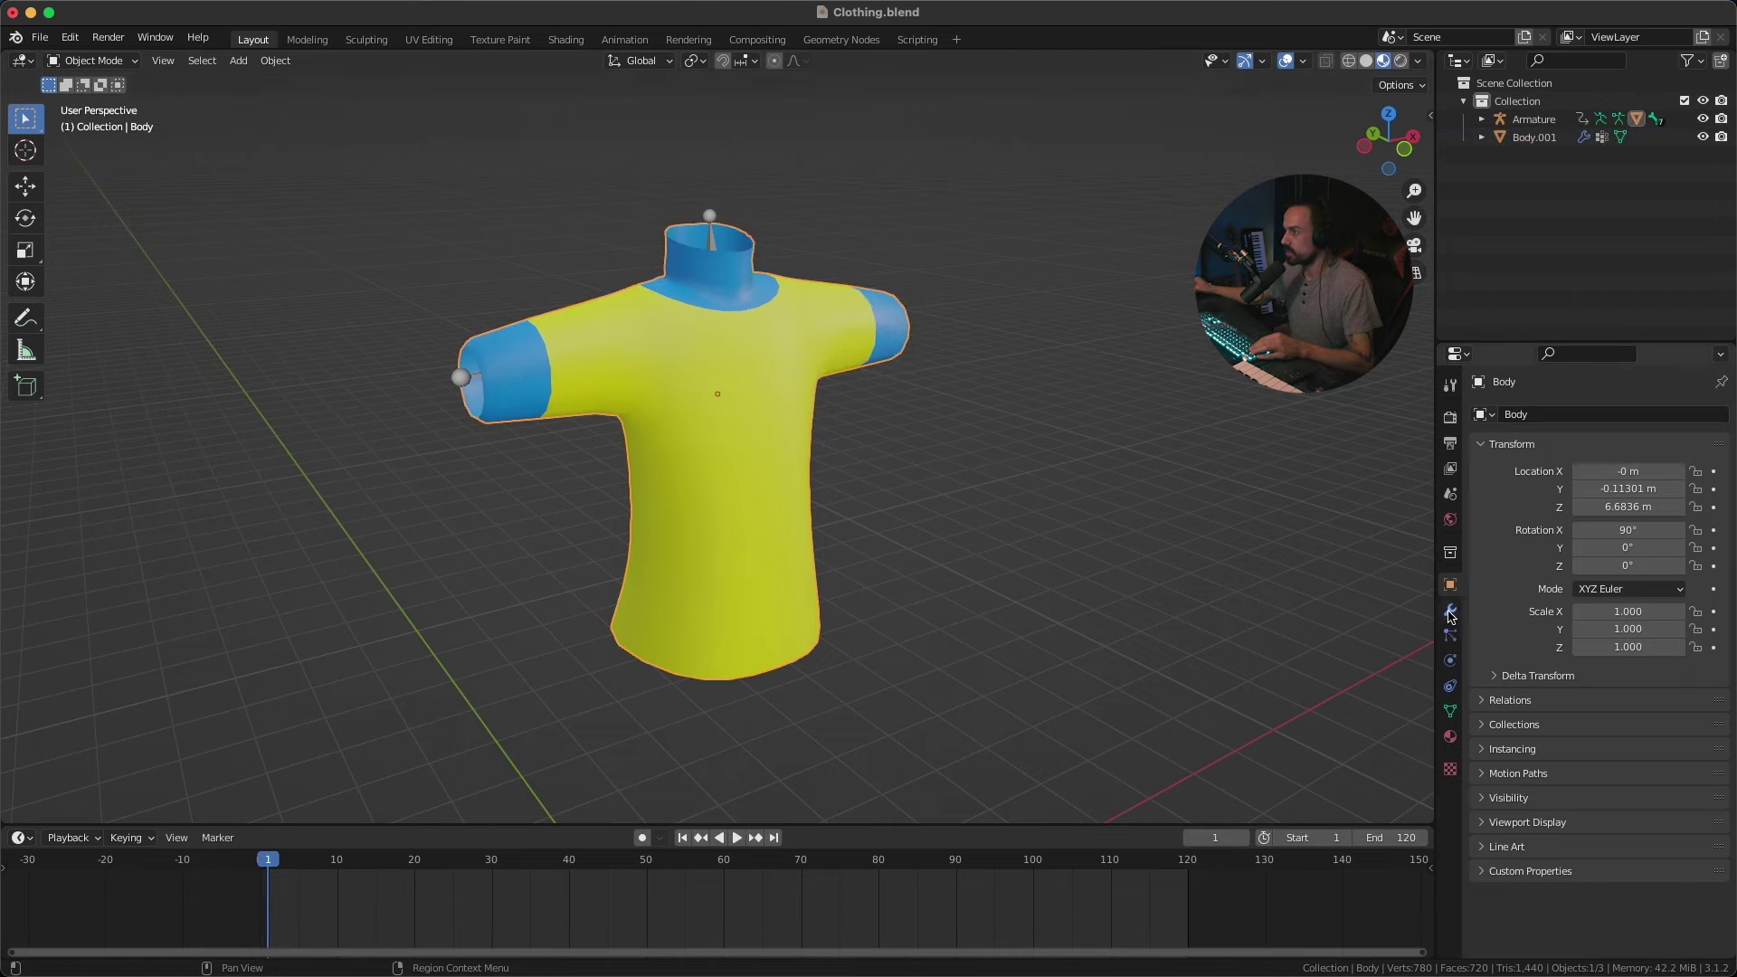
click(1451, 612)
middle_drag(941, 420, 817, 371)
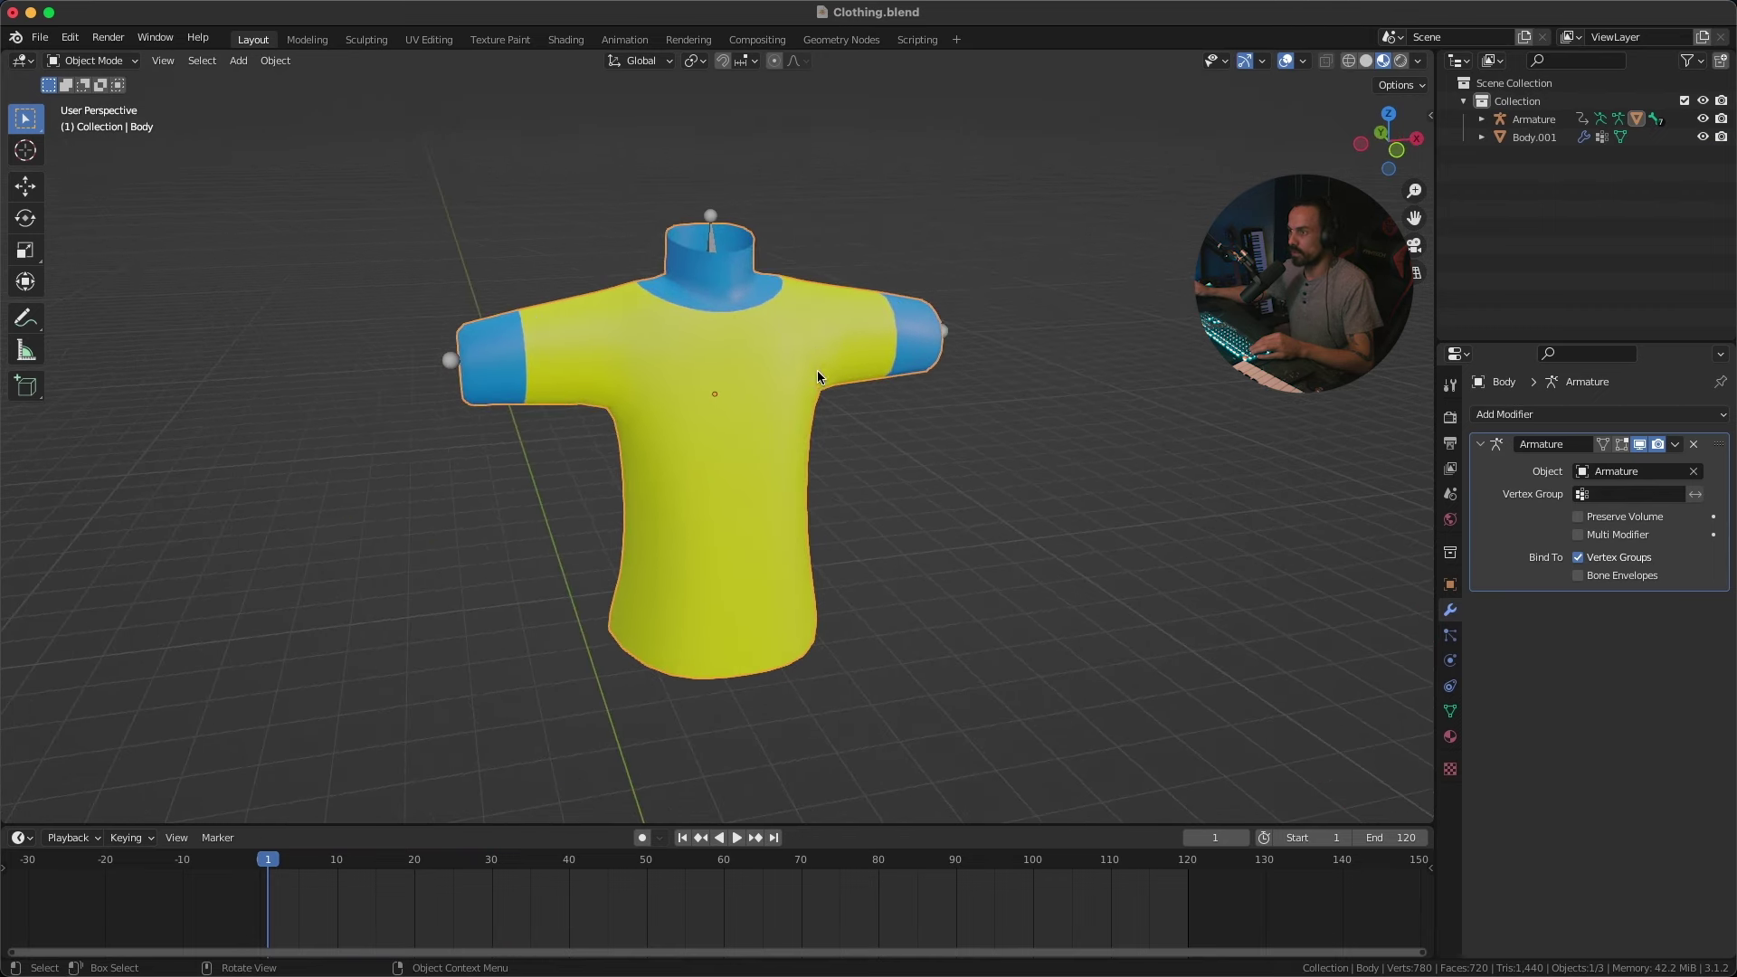
click(849, 351)
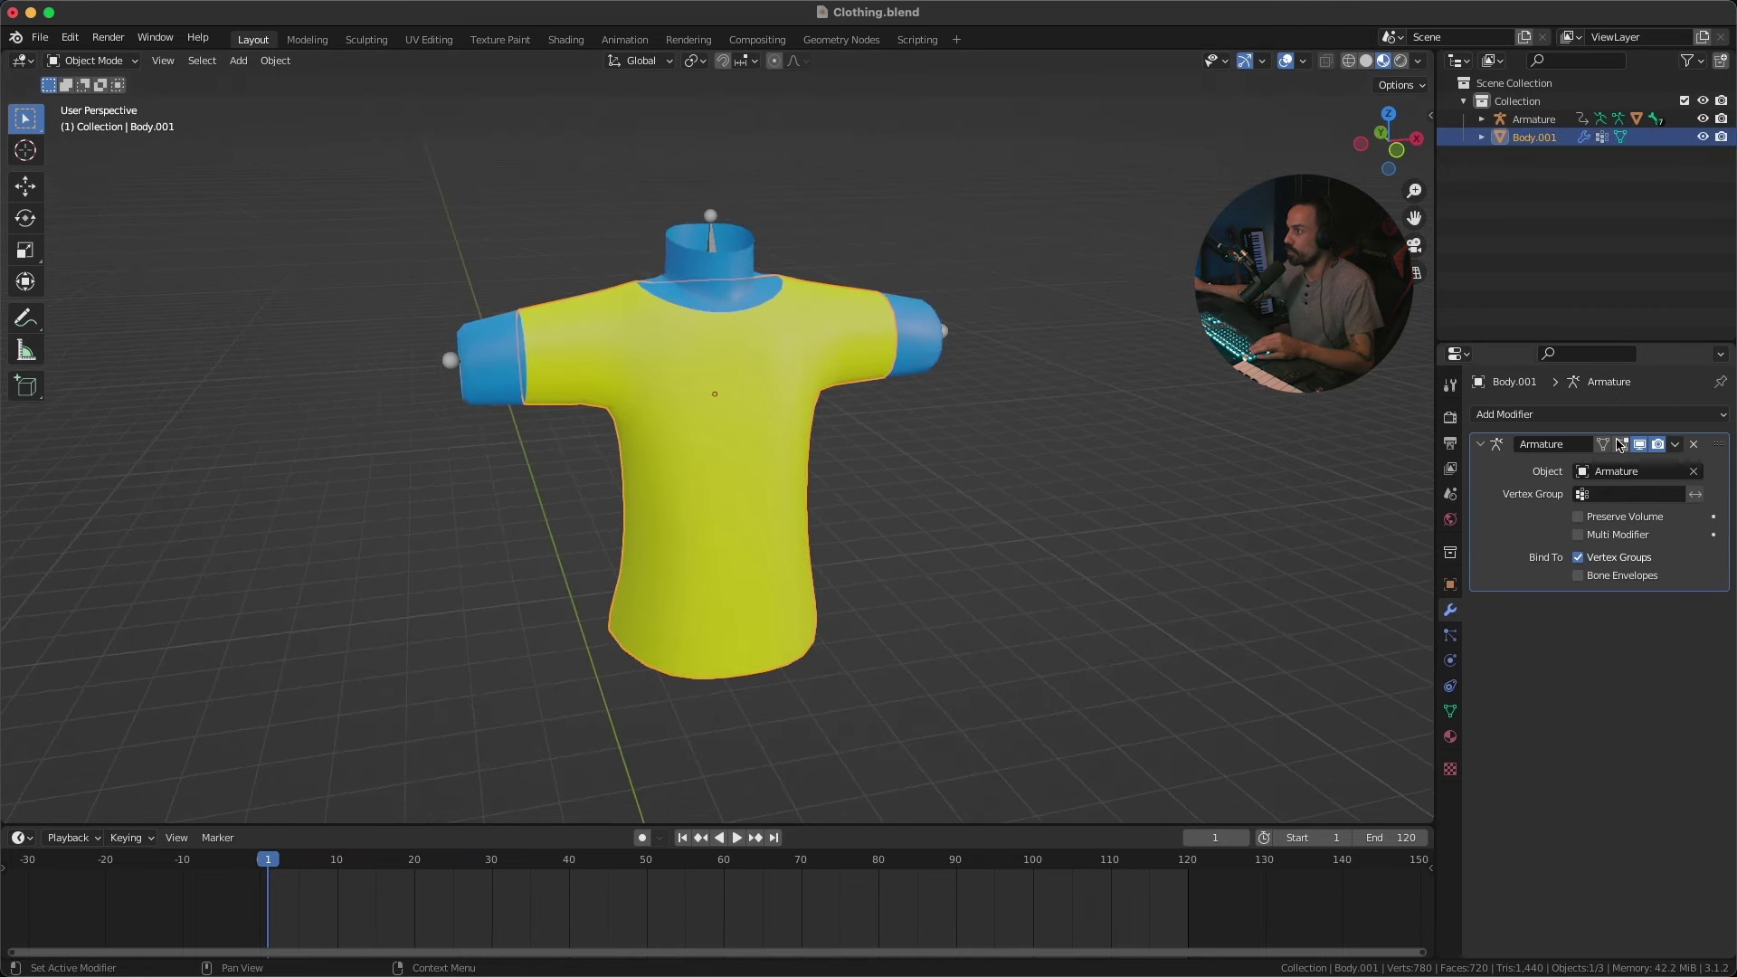
click(1694, 444)
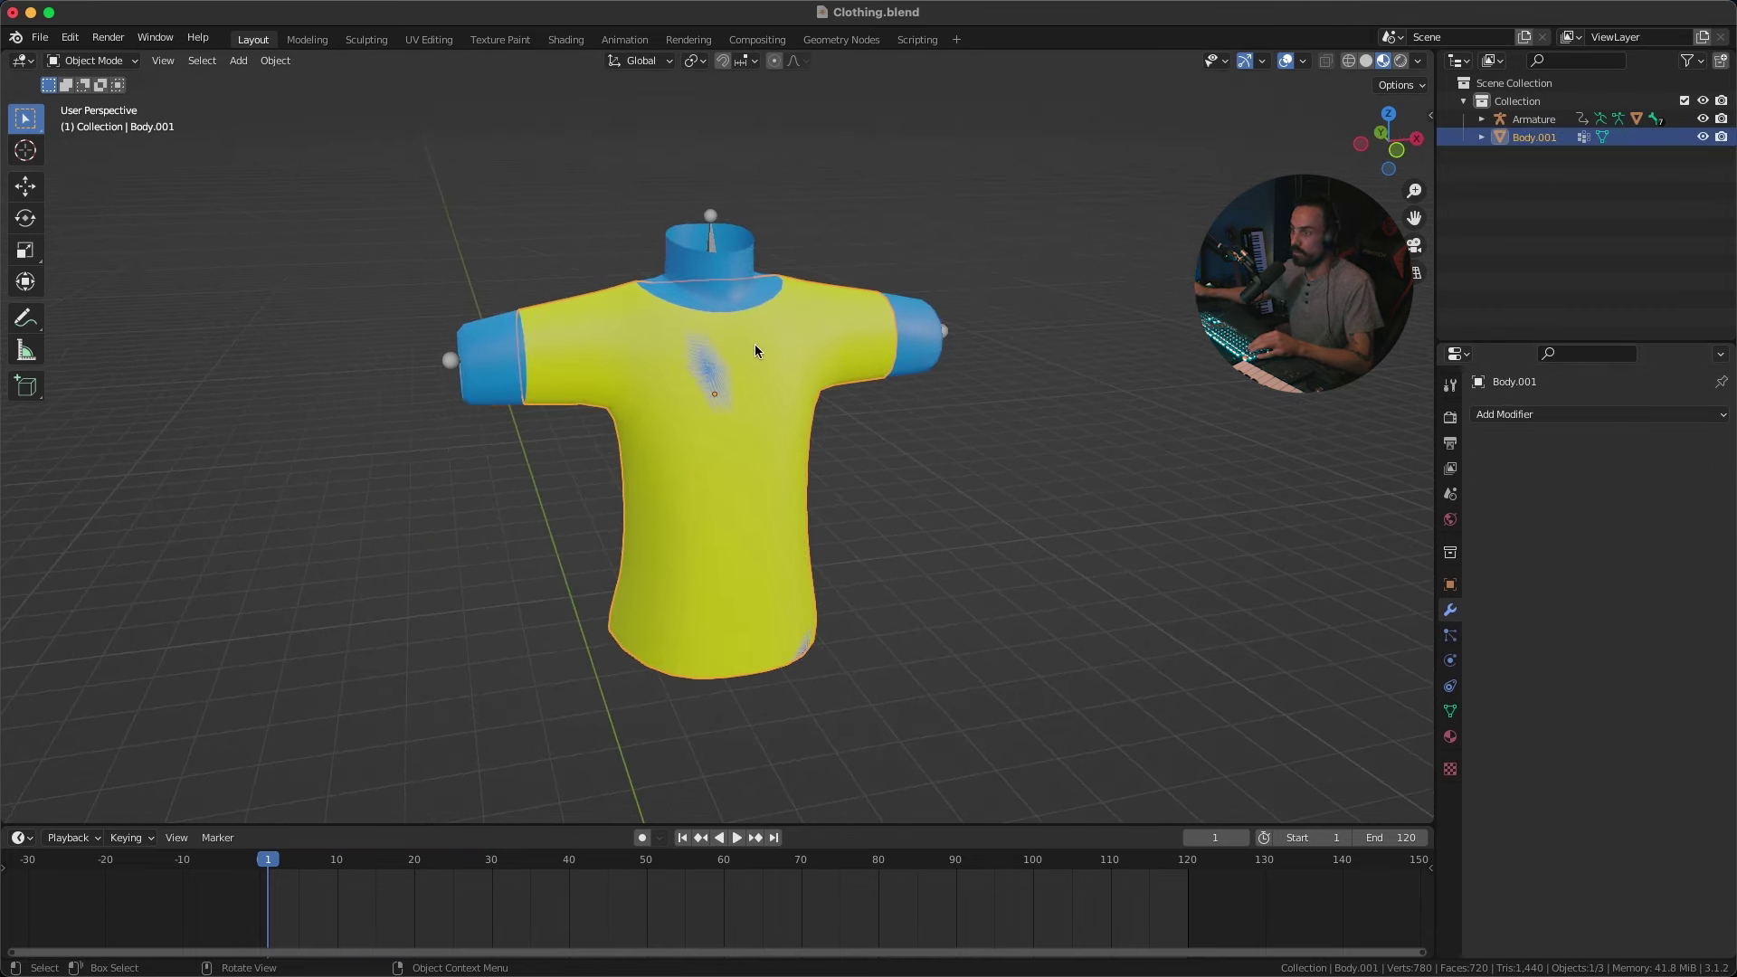
Step: Deselect everything and play the animation to check that only the body follows the armature, then stop at frame 1
click(957, 260)
key(space)
middle_drag(993, 365, 982, 361)
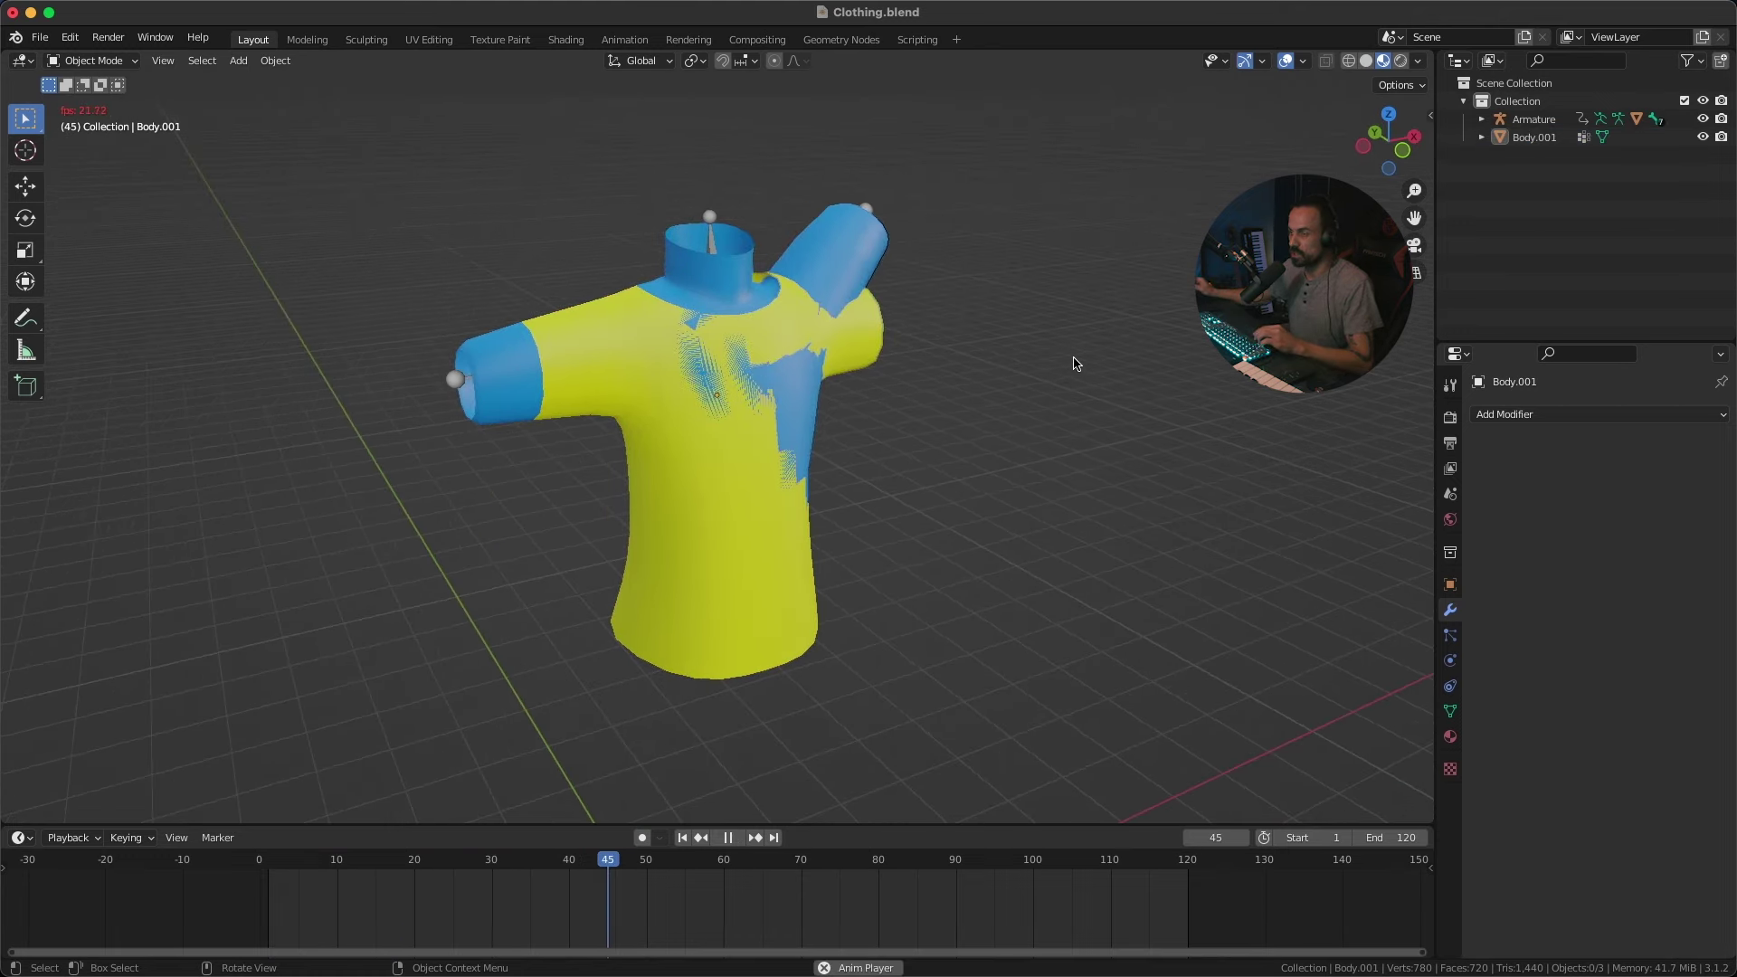
key(Escape)
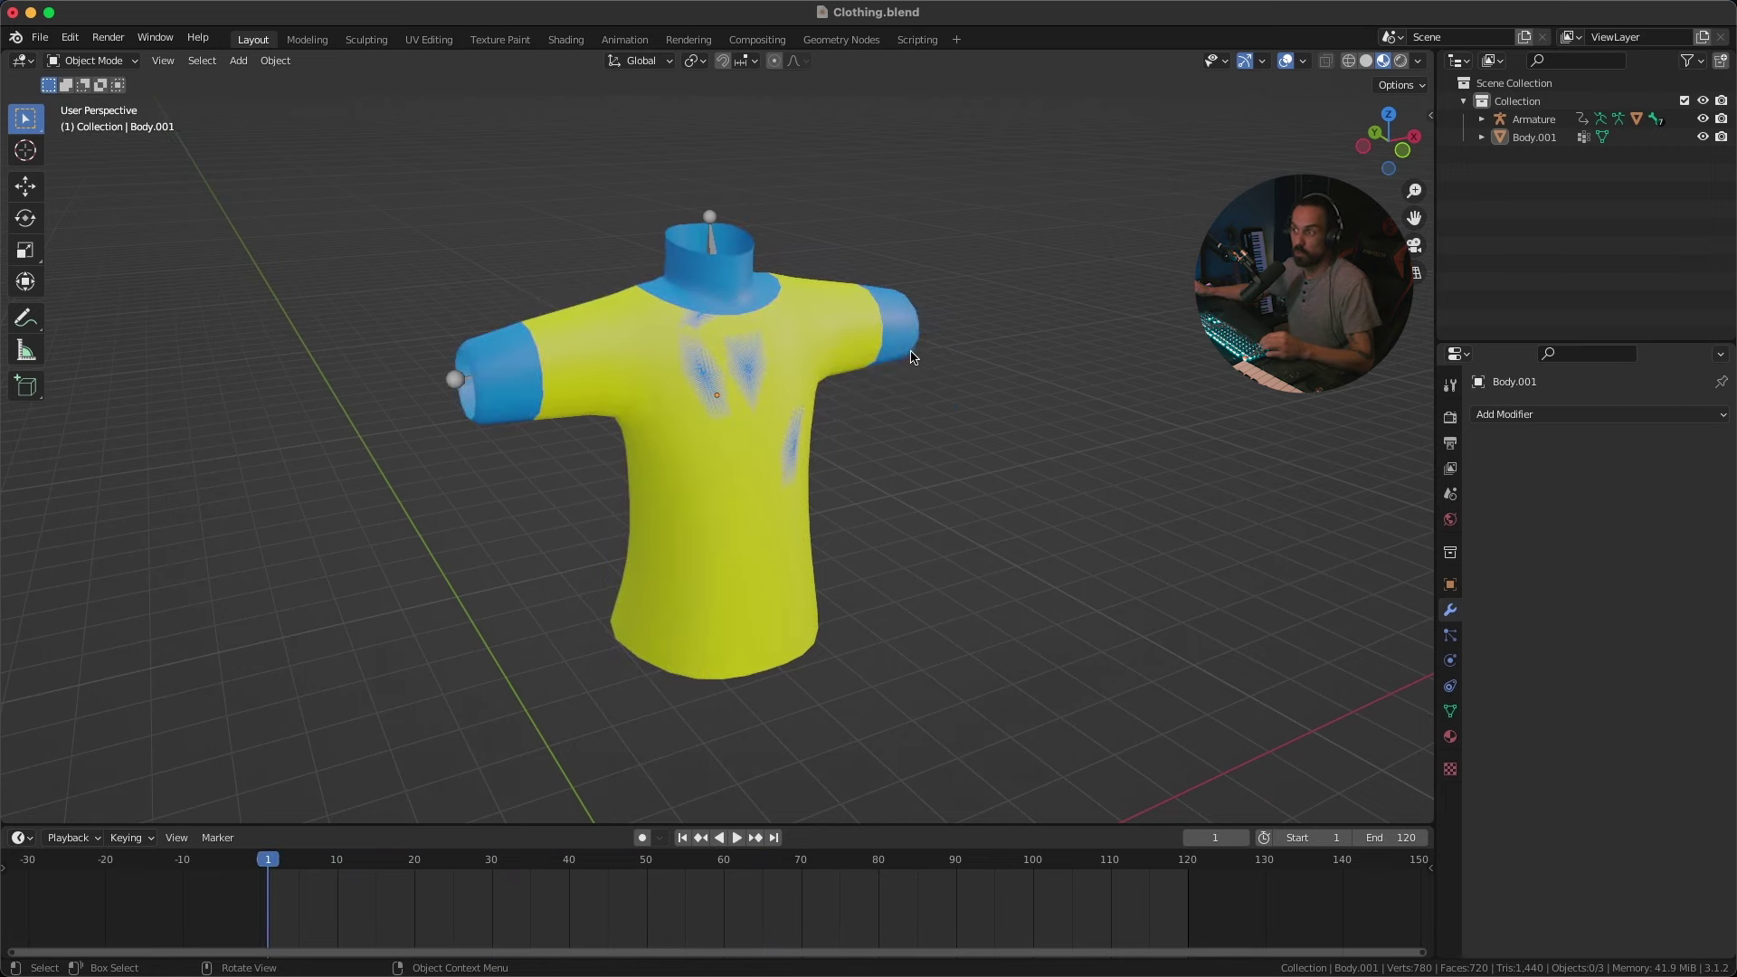
middle_drag(912, 356, 971, 367)
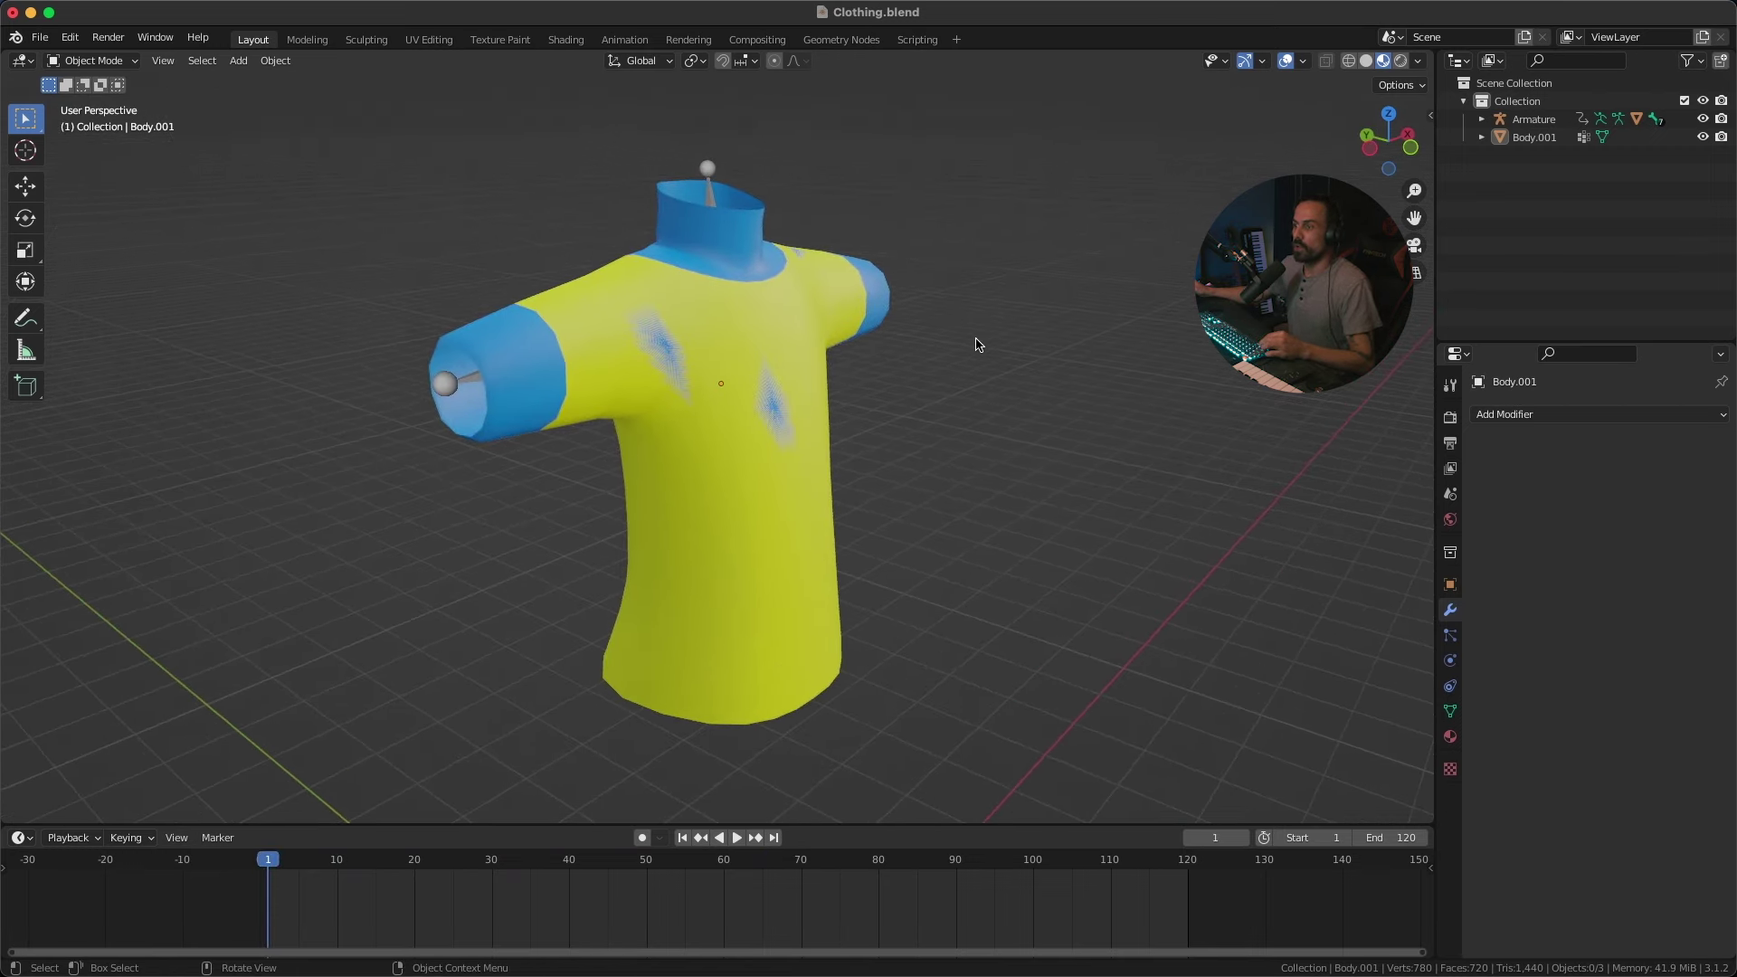
Step: Select the shirt and scale it up uniformly by about 1.081 so that it sits outside the body
key(ctrl+z)
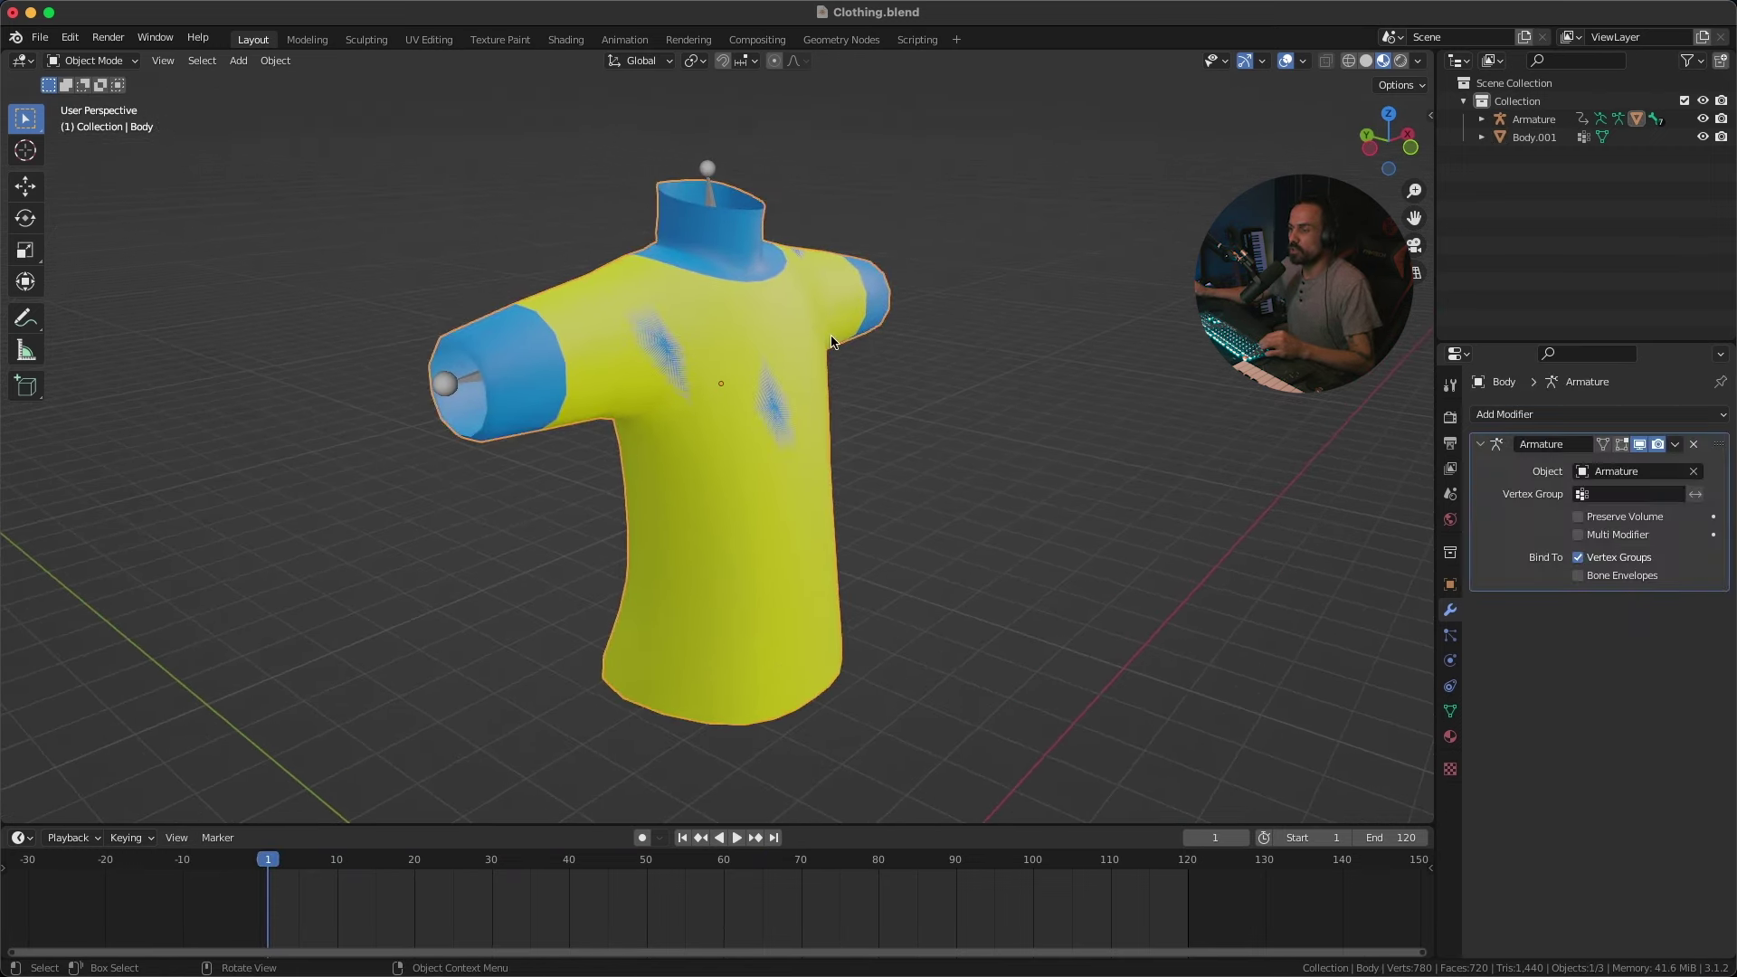
click(796, 346)
middle_drag(796, 346, 978, 335)
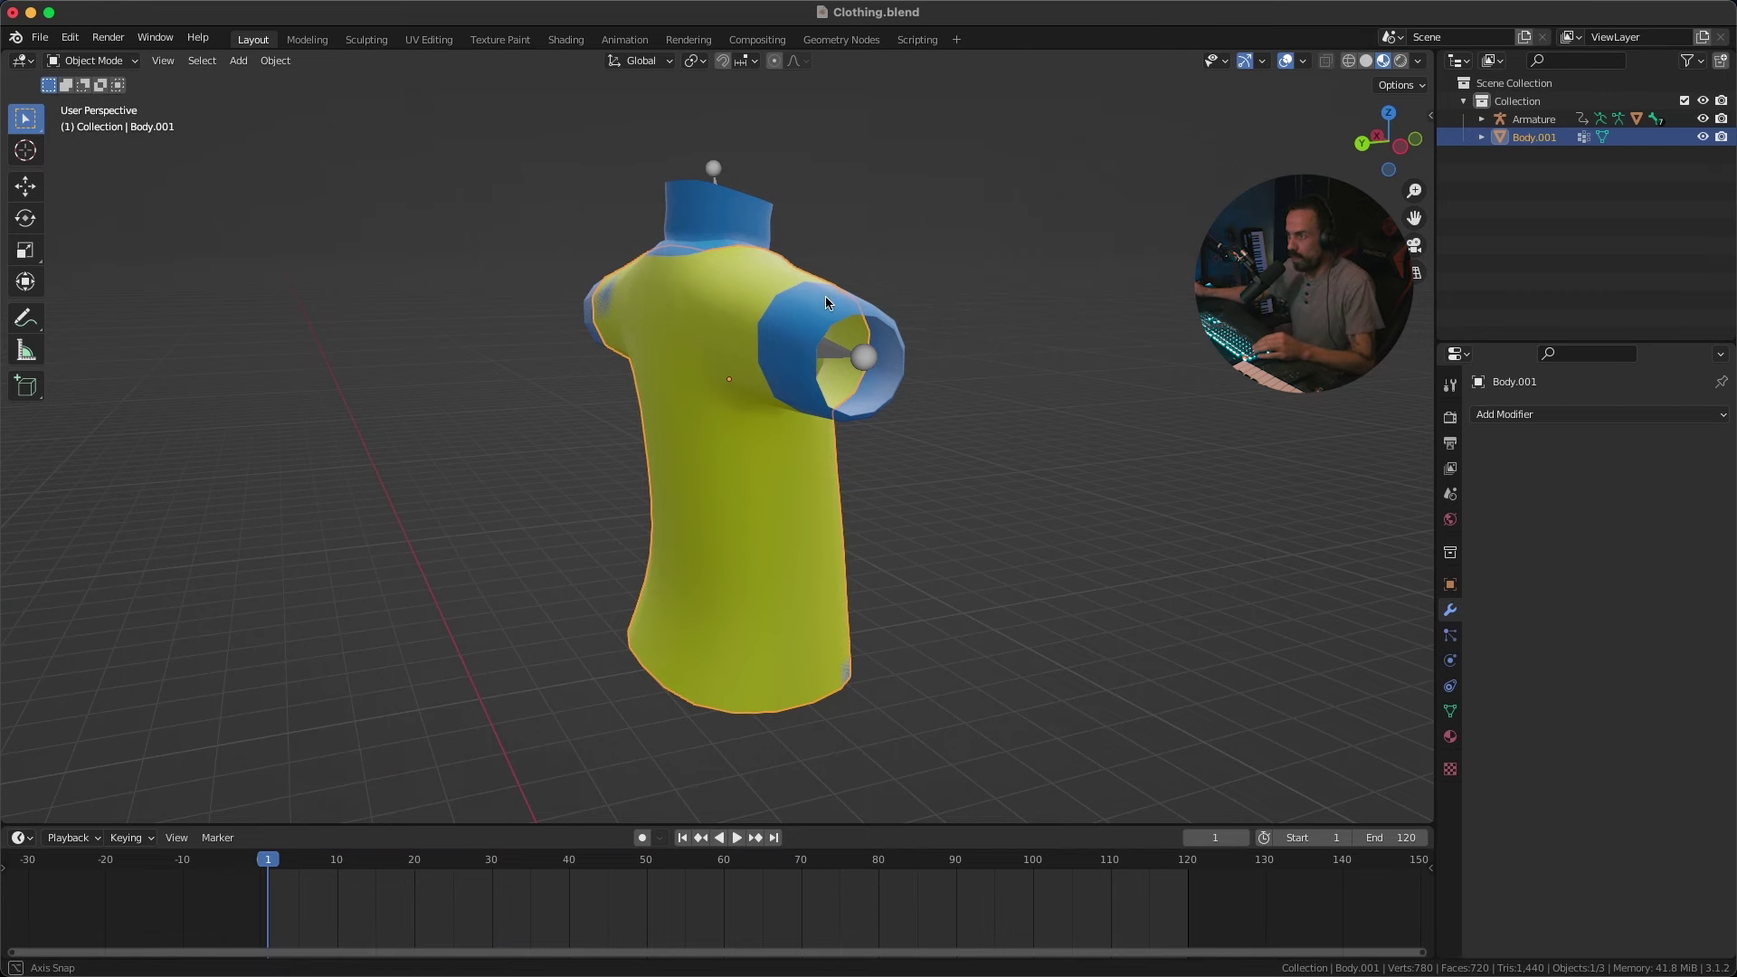
mouse_move(825, 296)
middle_down()
mouse_move(725, 295)
mouse_move(800, 306)
middle_up()
middle_drag(958, 380, 873, 376)
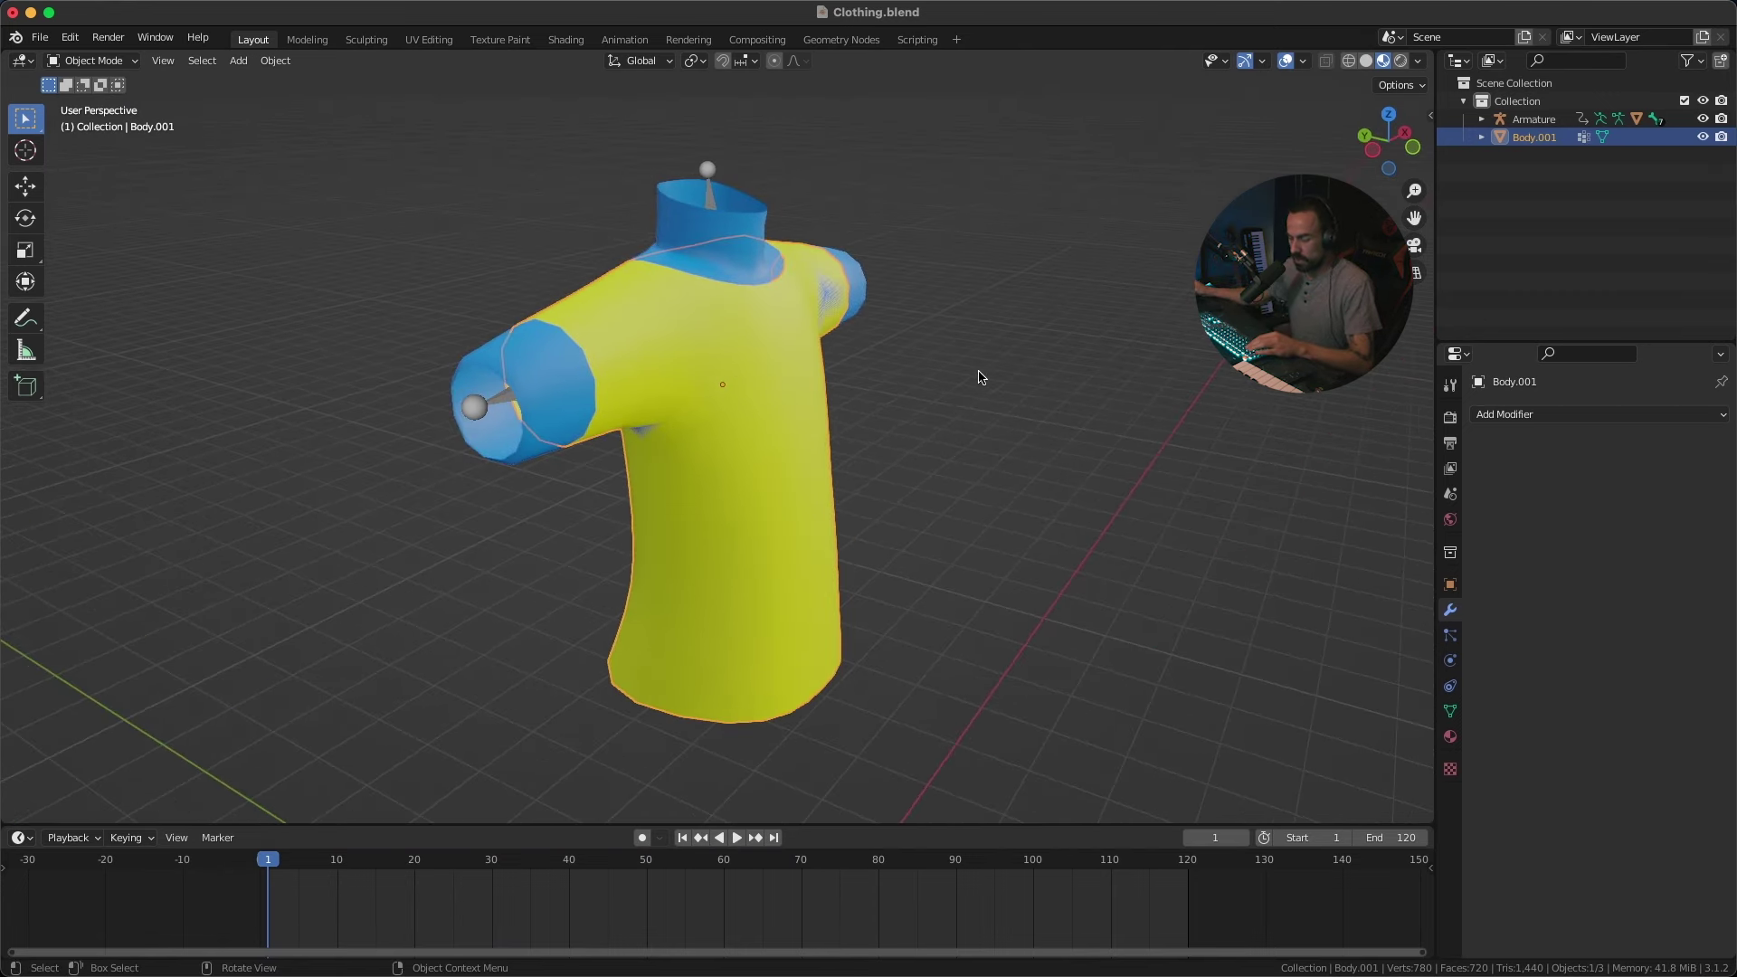
key(s)
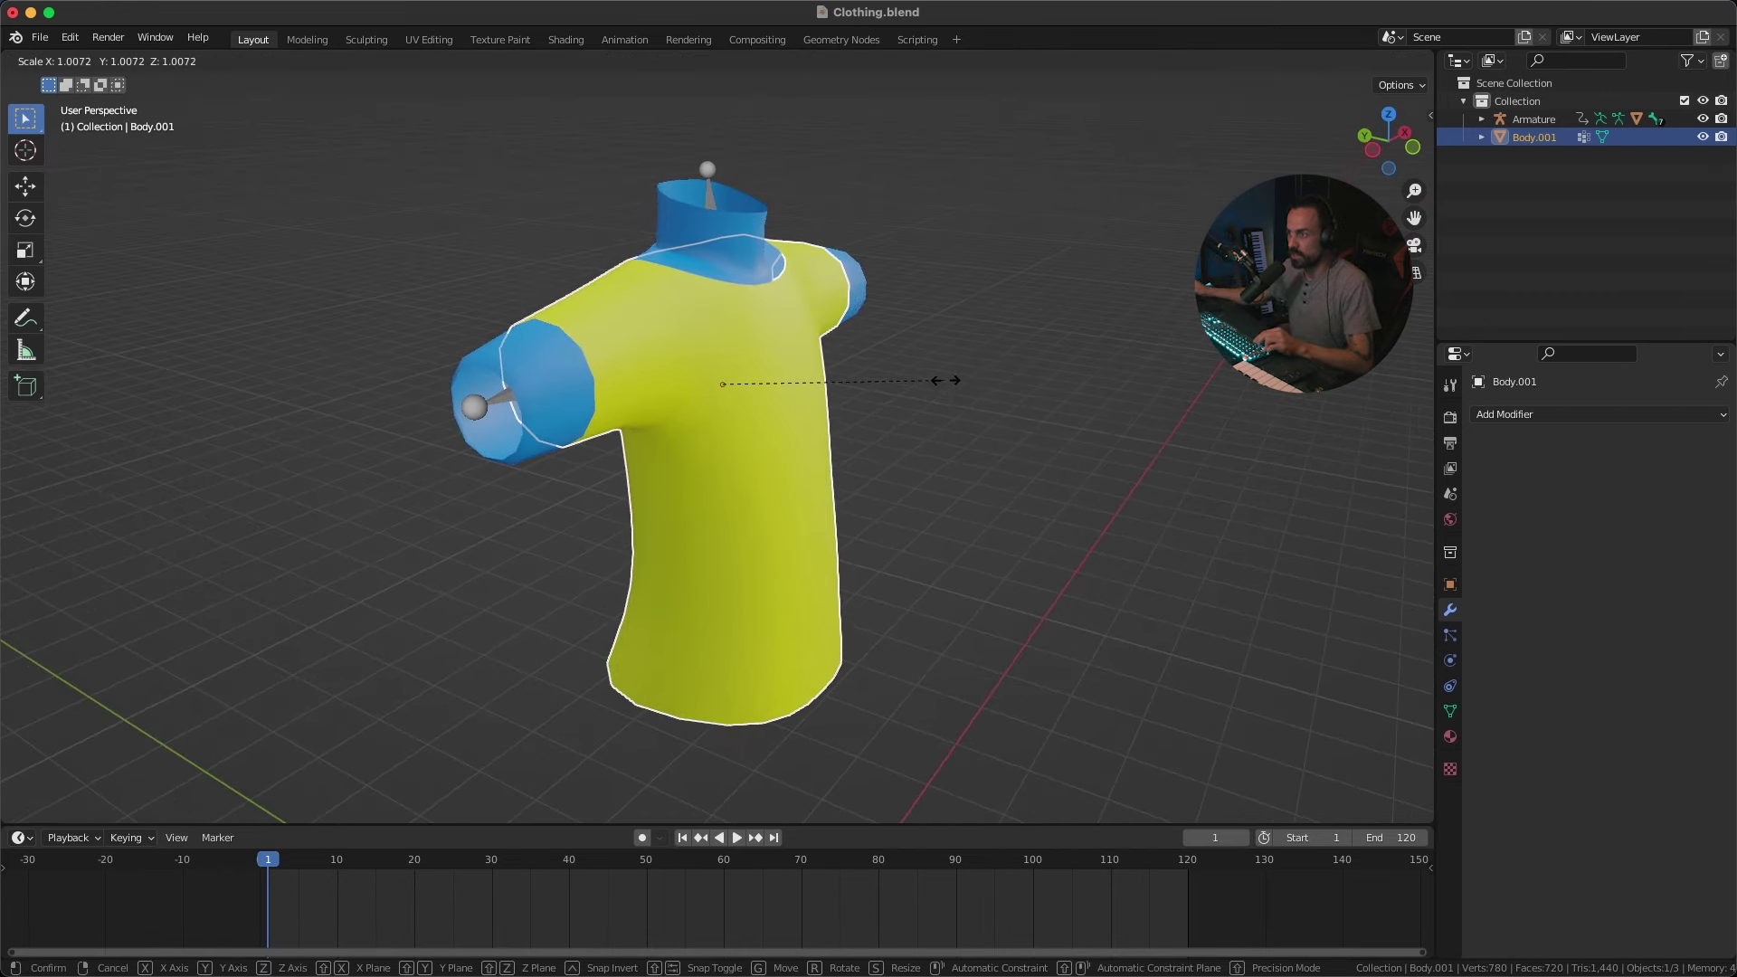
click(1073, 370)
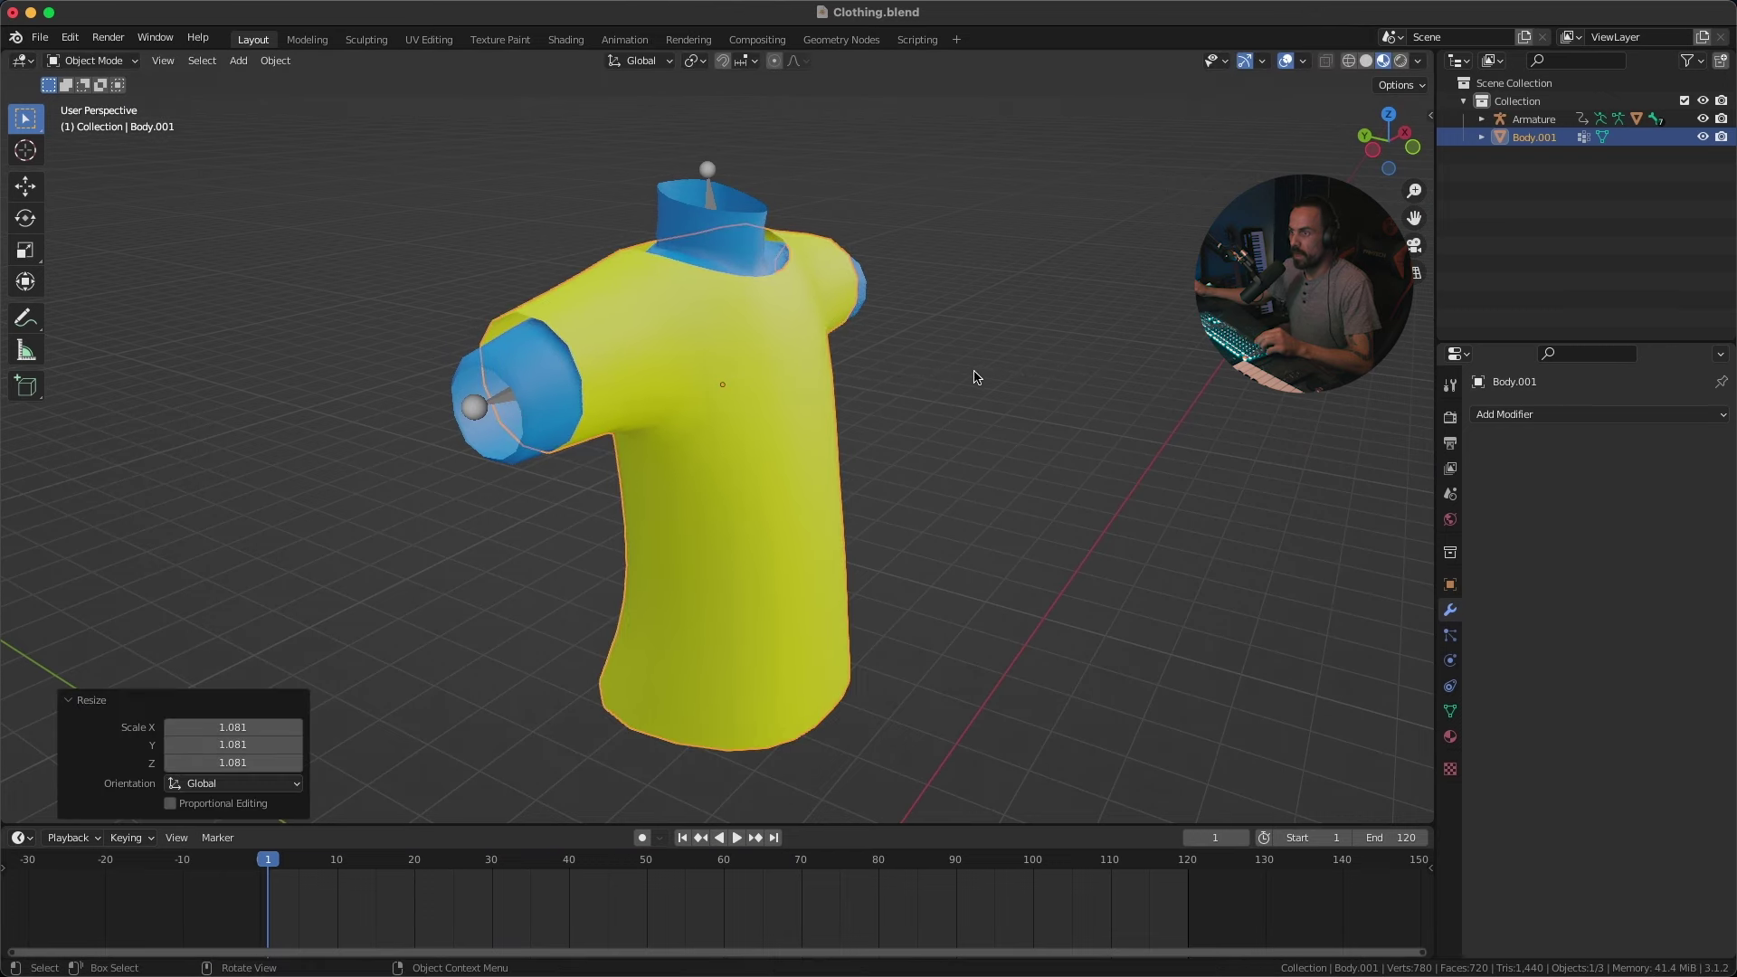
Step: Scale the shirt by about 1.035 along the global Z axis and about 1.089 along the global Y axis
middle_drag(977, 375, 917, 374)
key(s)
key(z)
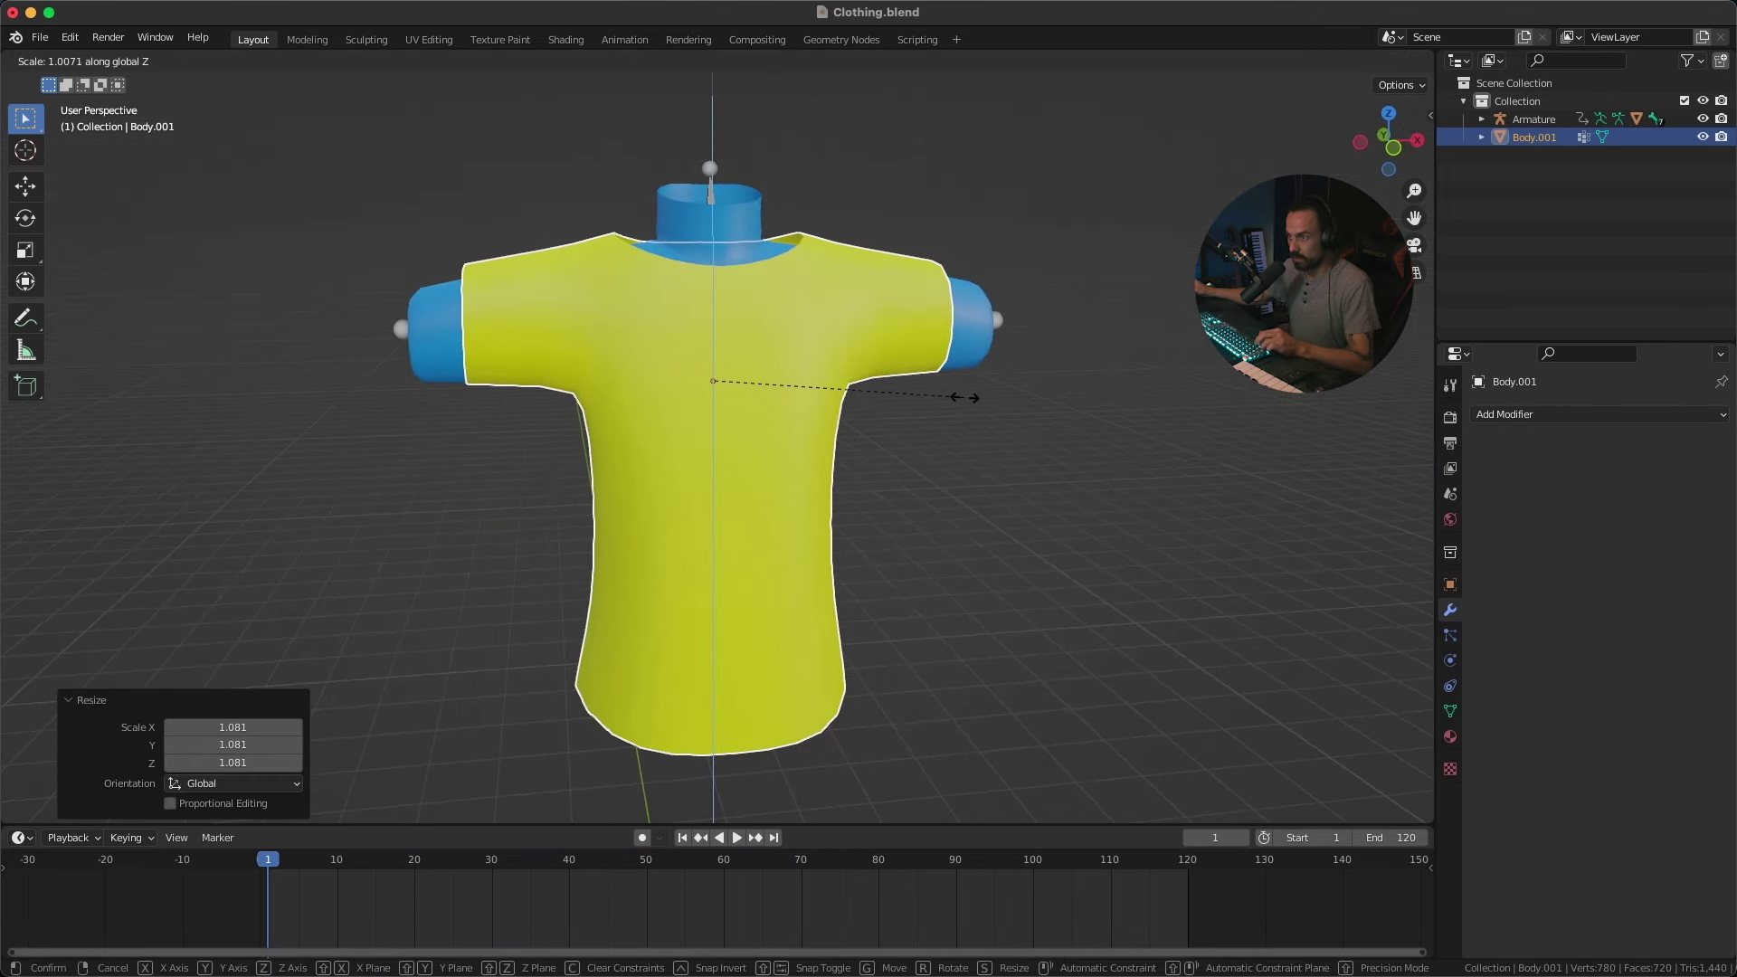
click(1021, 415)
middle_drag(1021, 414, 977, 549)
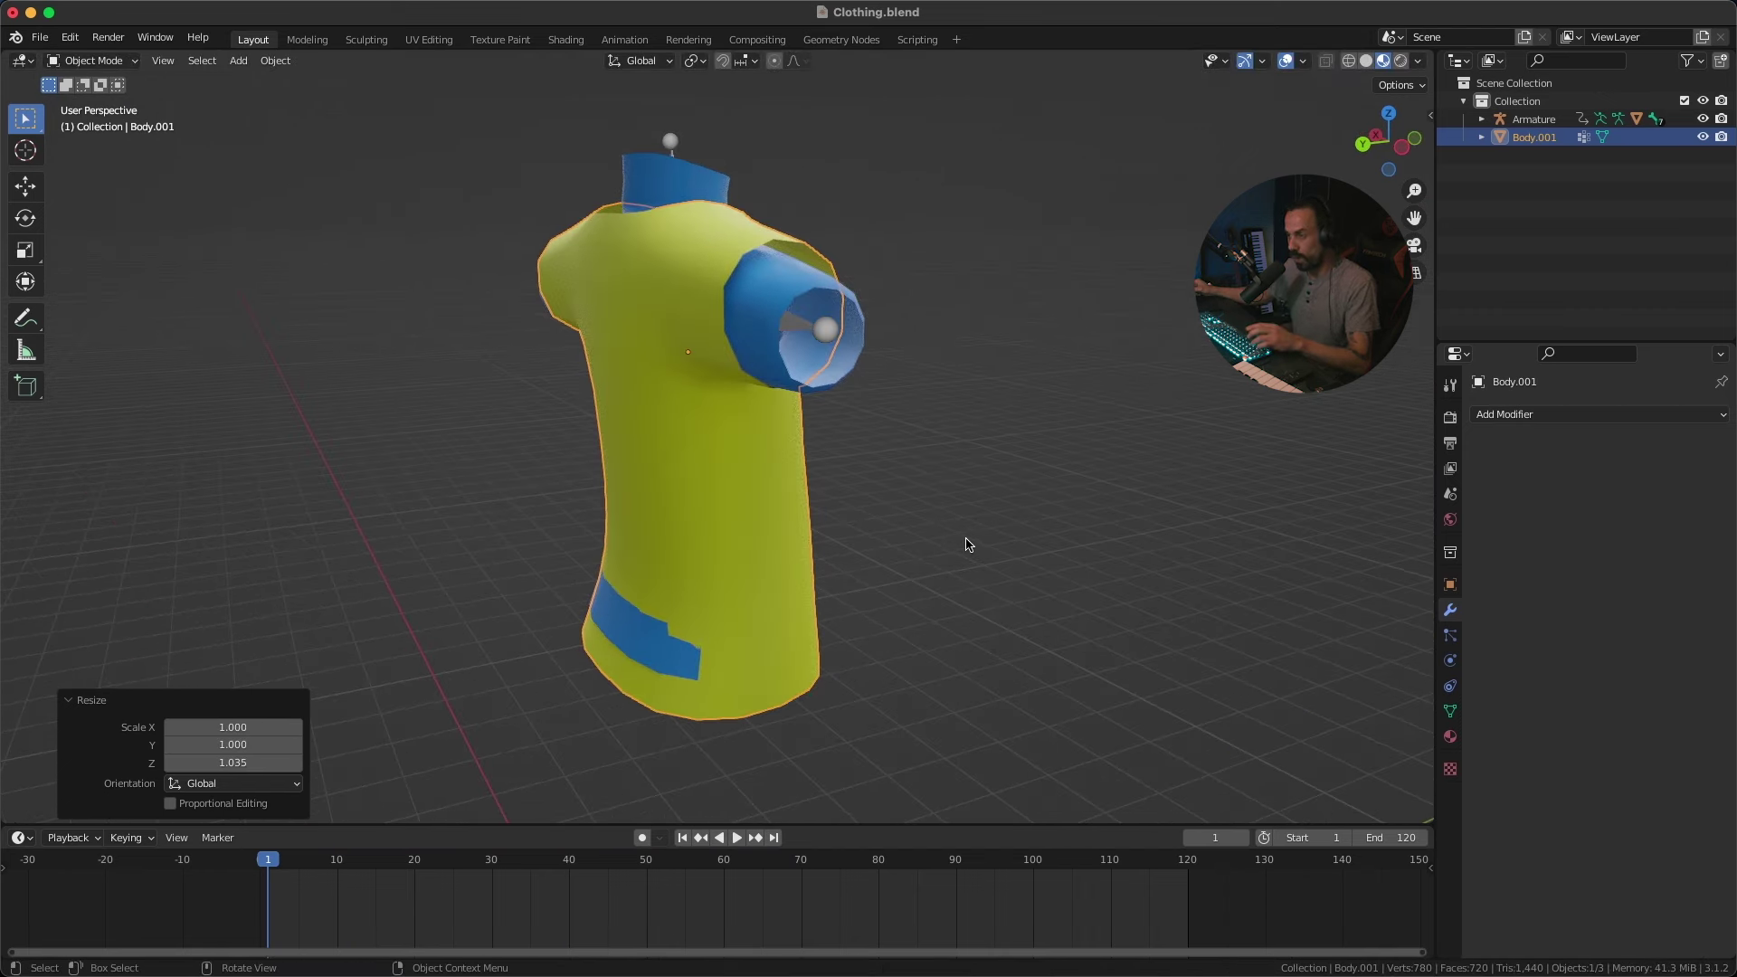
key(s)
key(y)
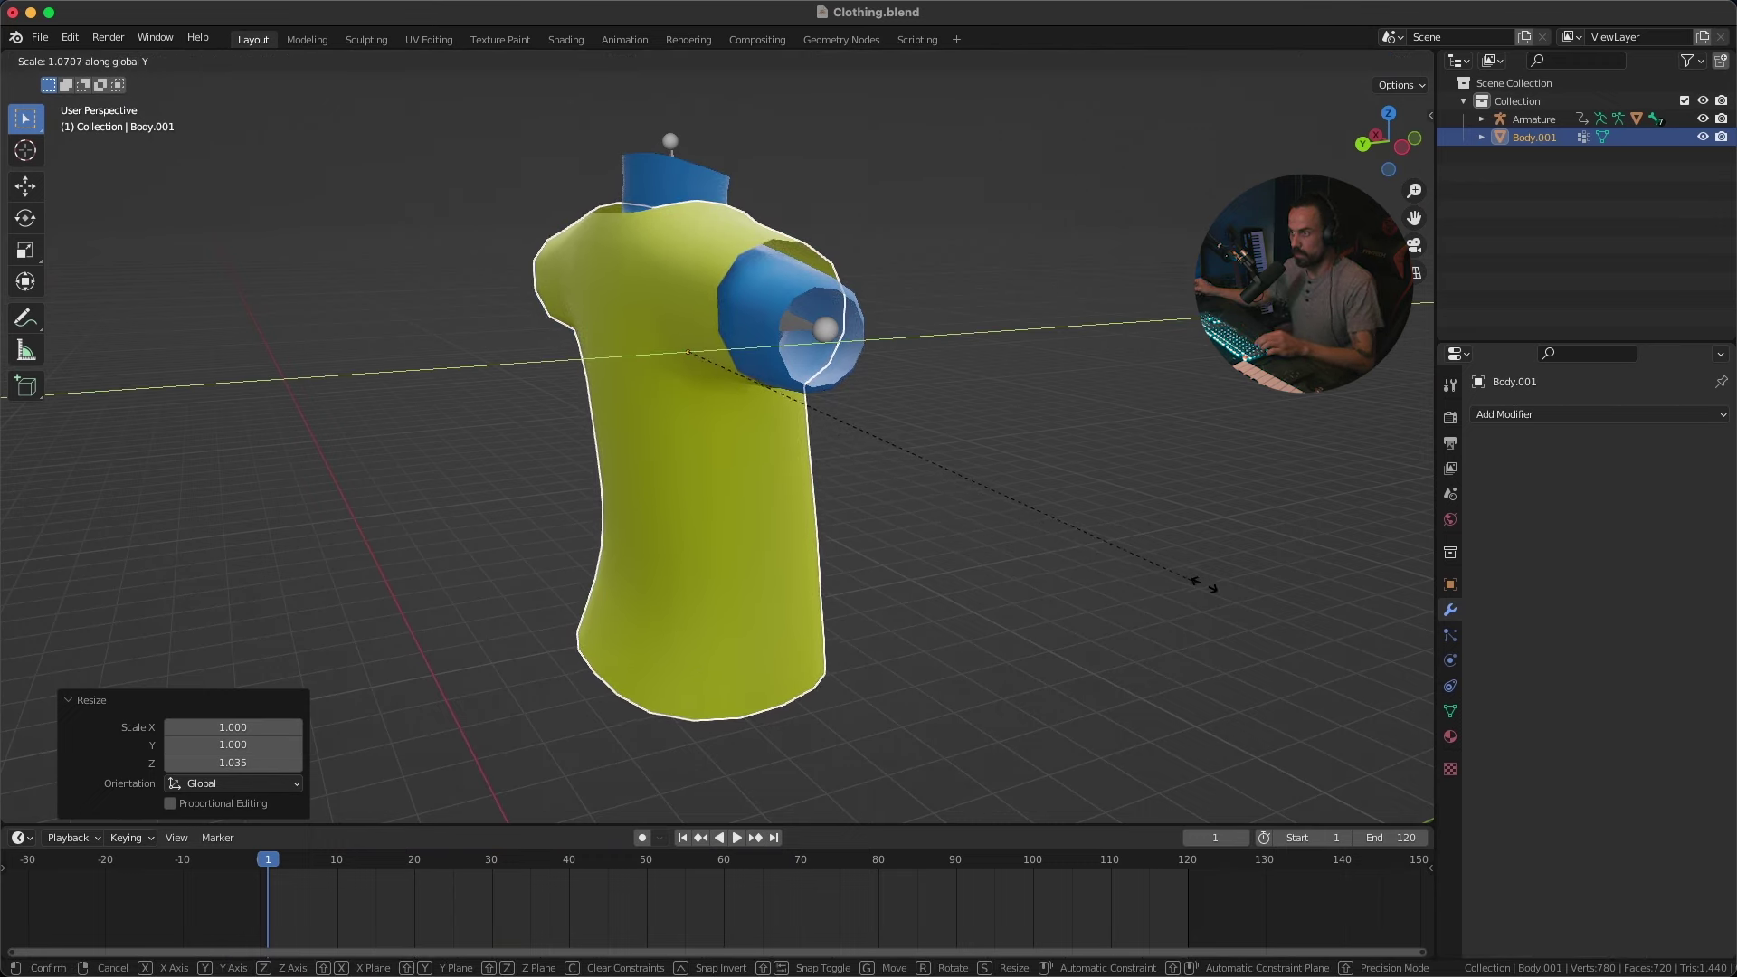
click(1261, 601)
Step: Scale the shirt by about 1.020 along the global X axis and inspect its fit around the sleeves and neck
middle_drag(1020, 500, 938, 473)
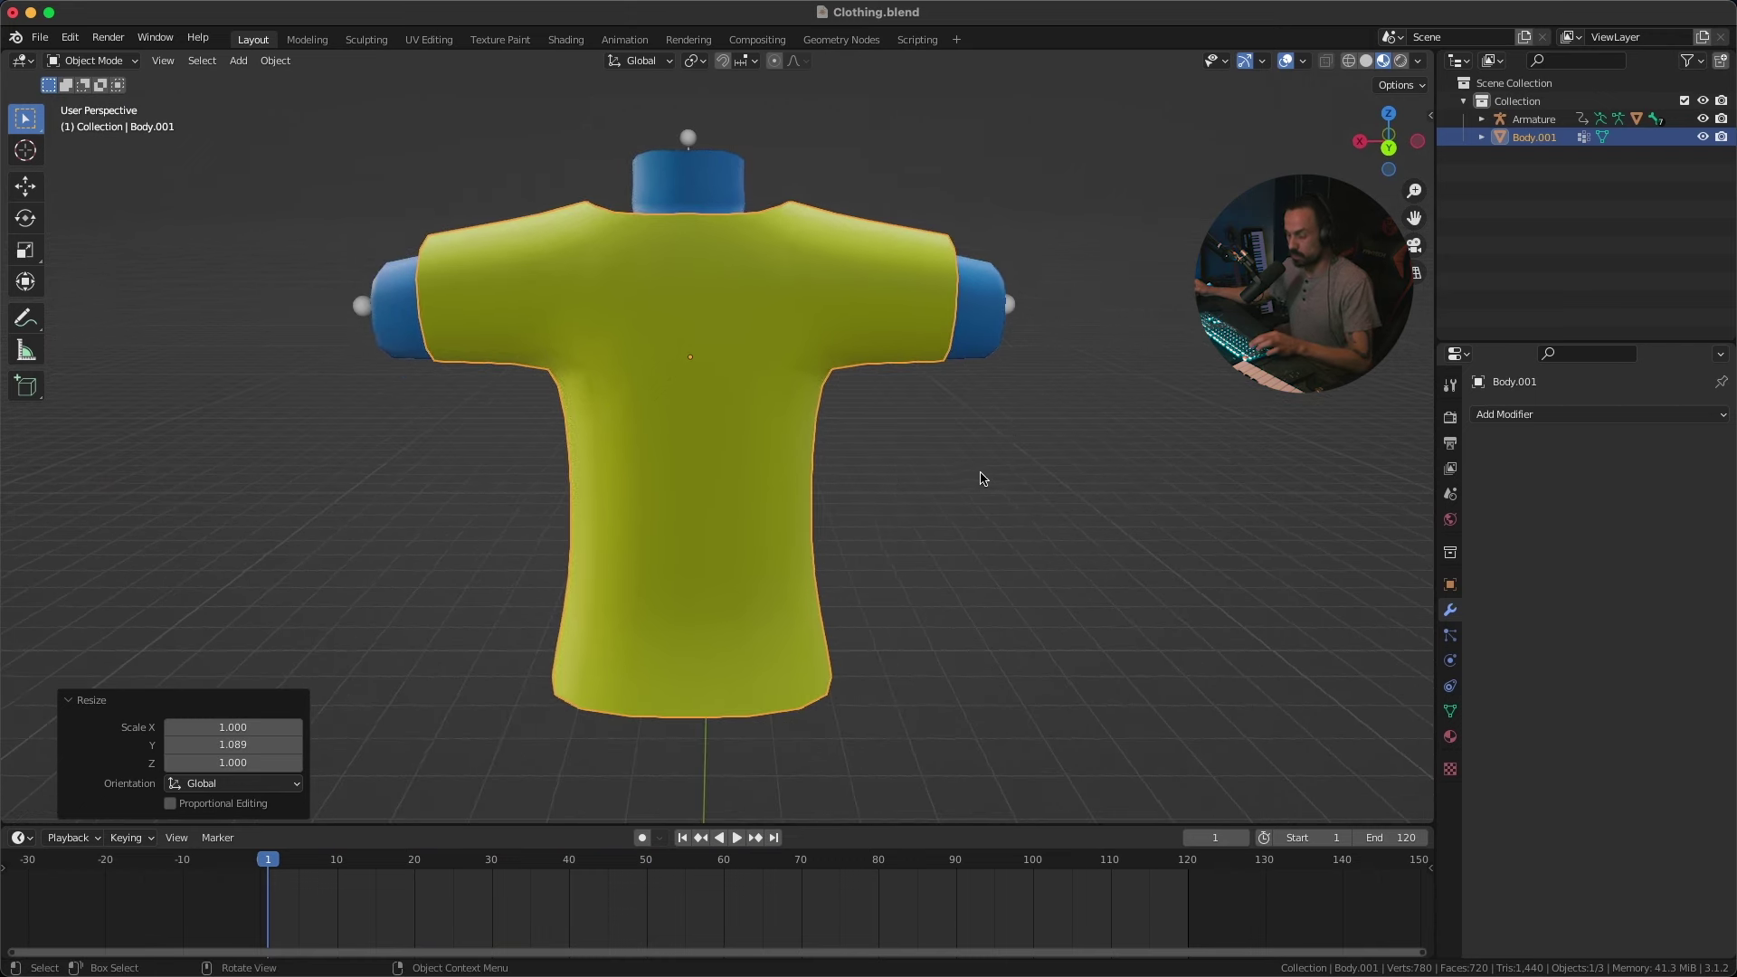
key(s)
key(x)
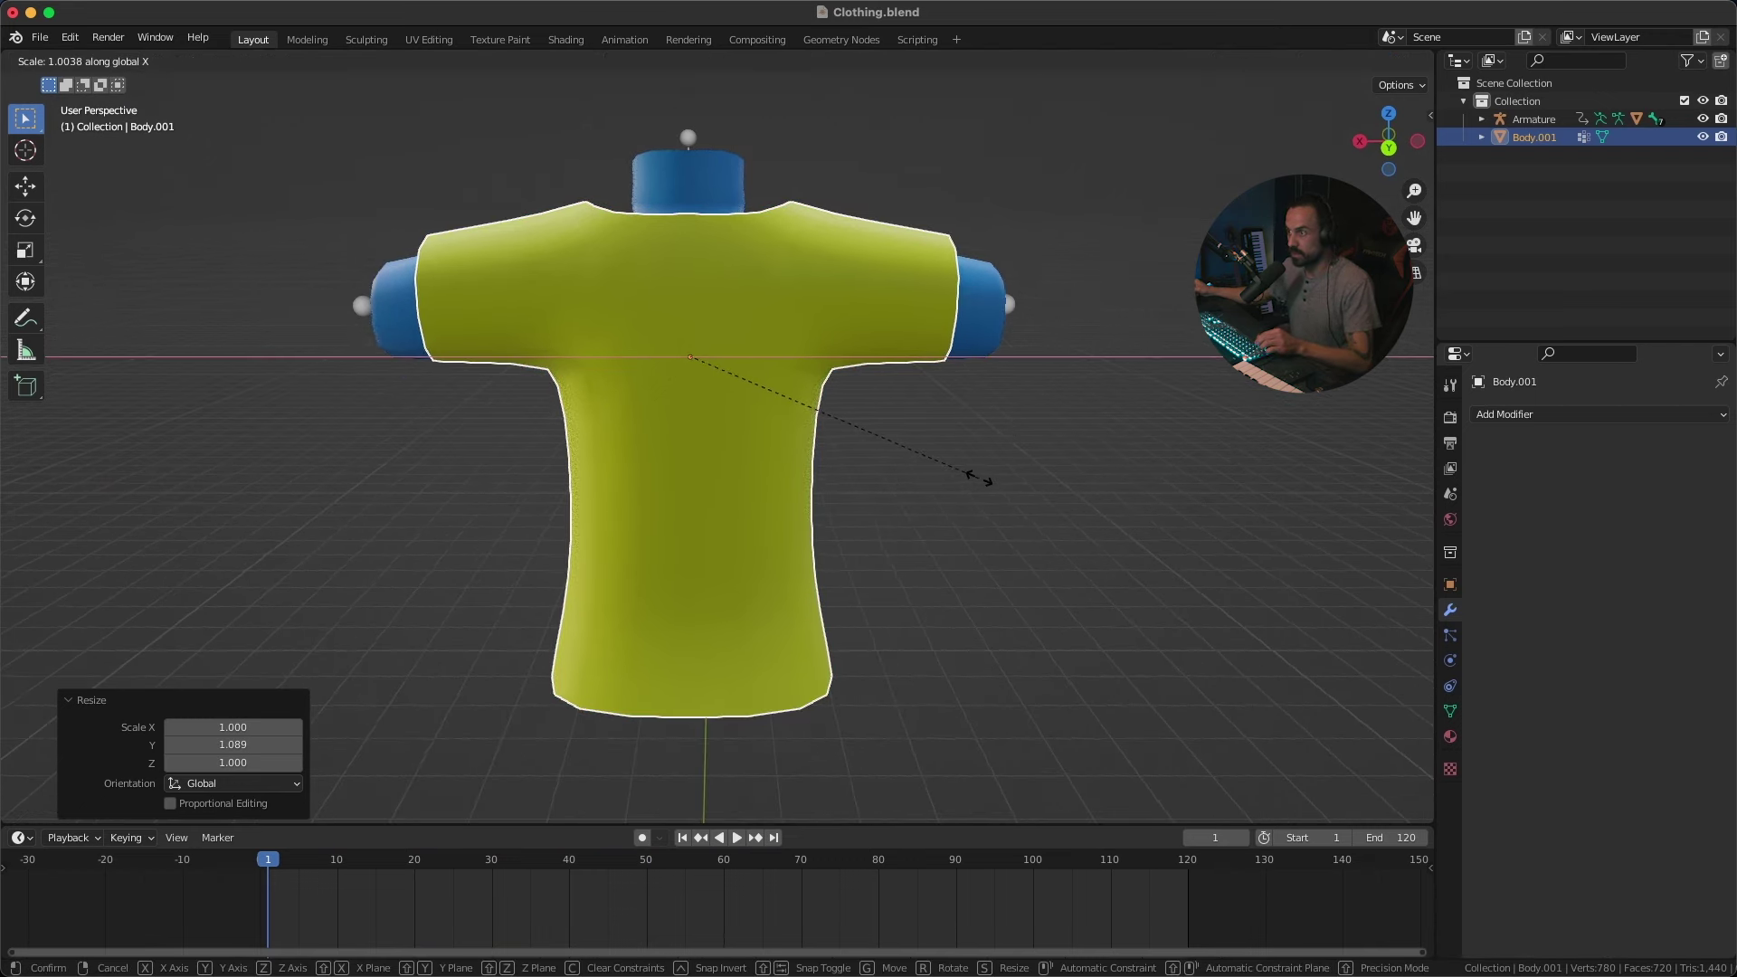
click(1027, 472)
middle_drag(922, 465, 877, 434)
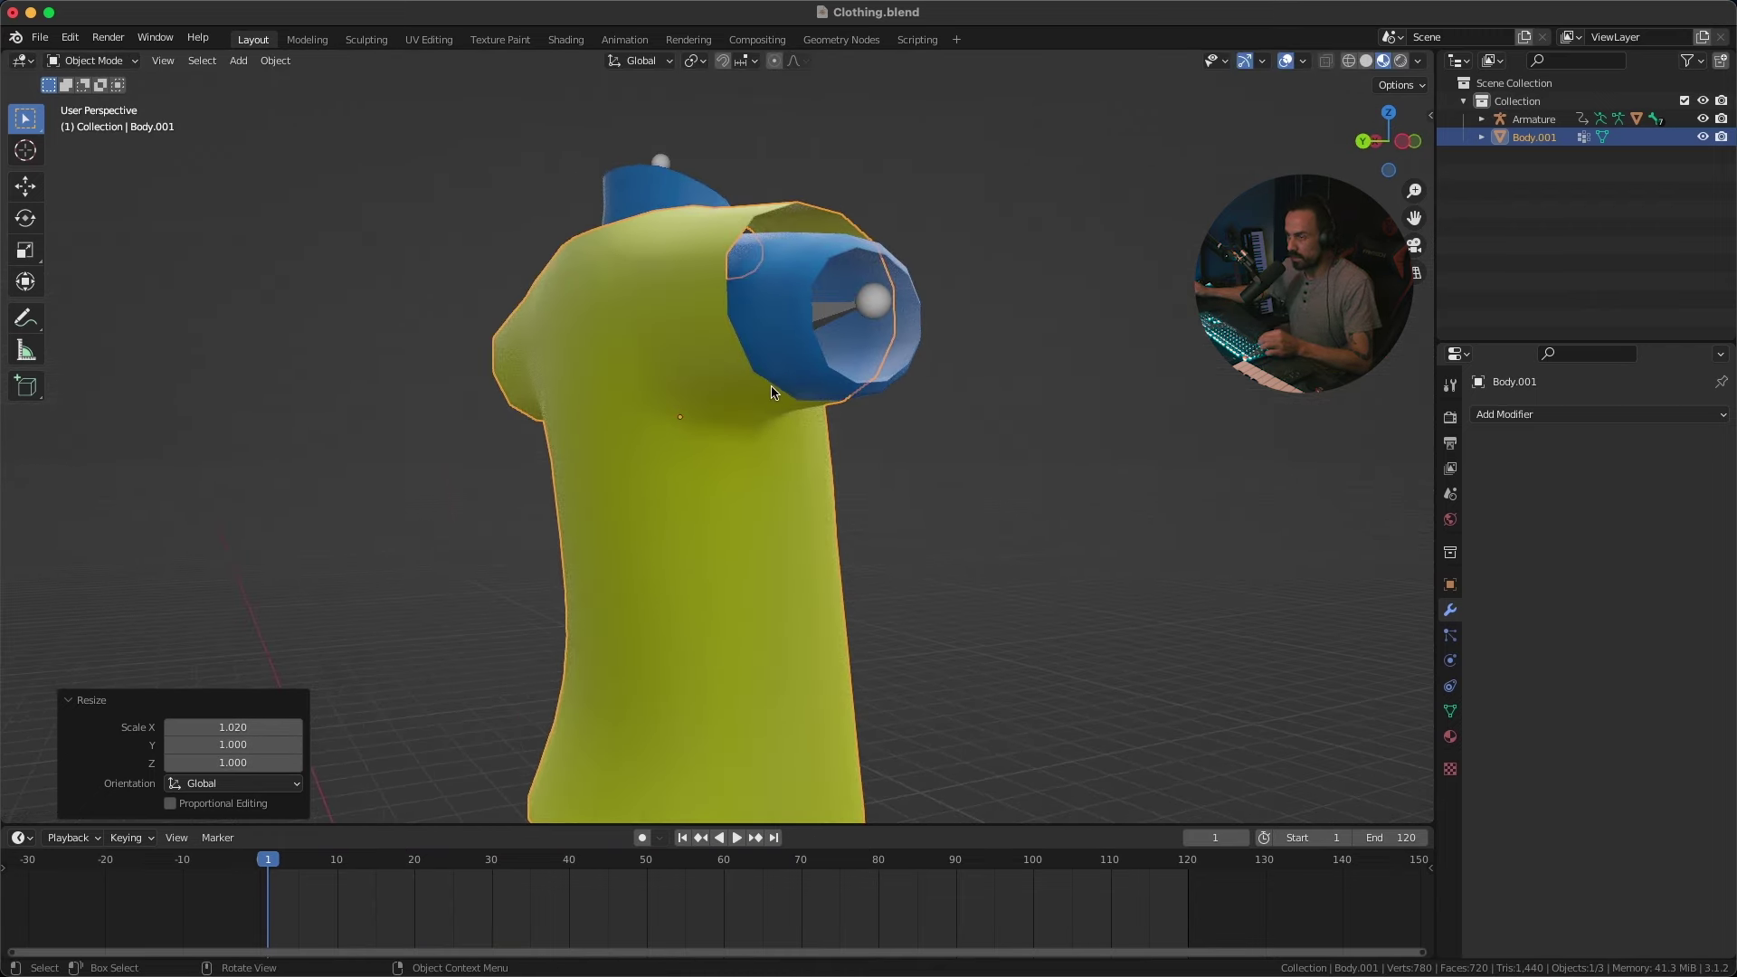
middle_drag(773, 392, 974, 216)
middle_drag(838, 338, 884, 368)
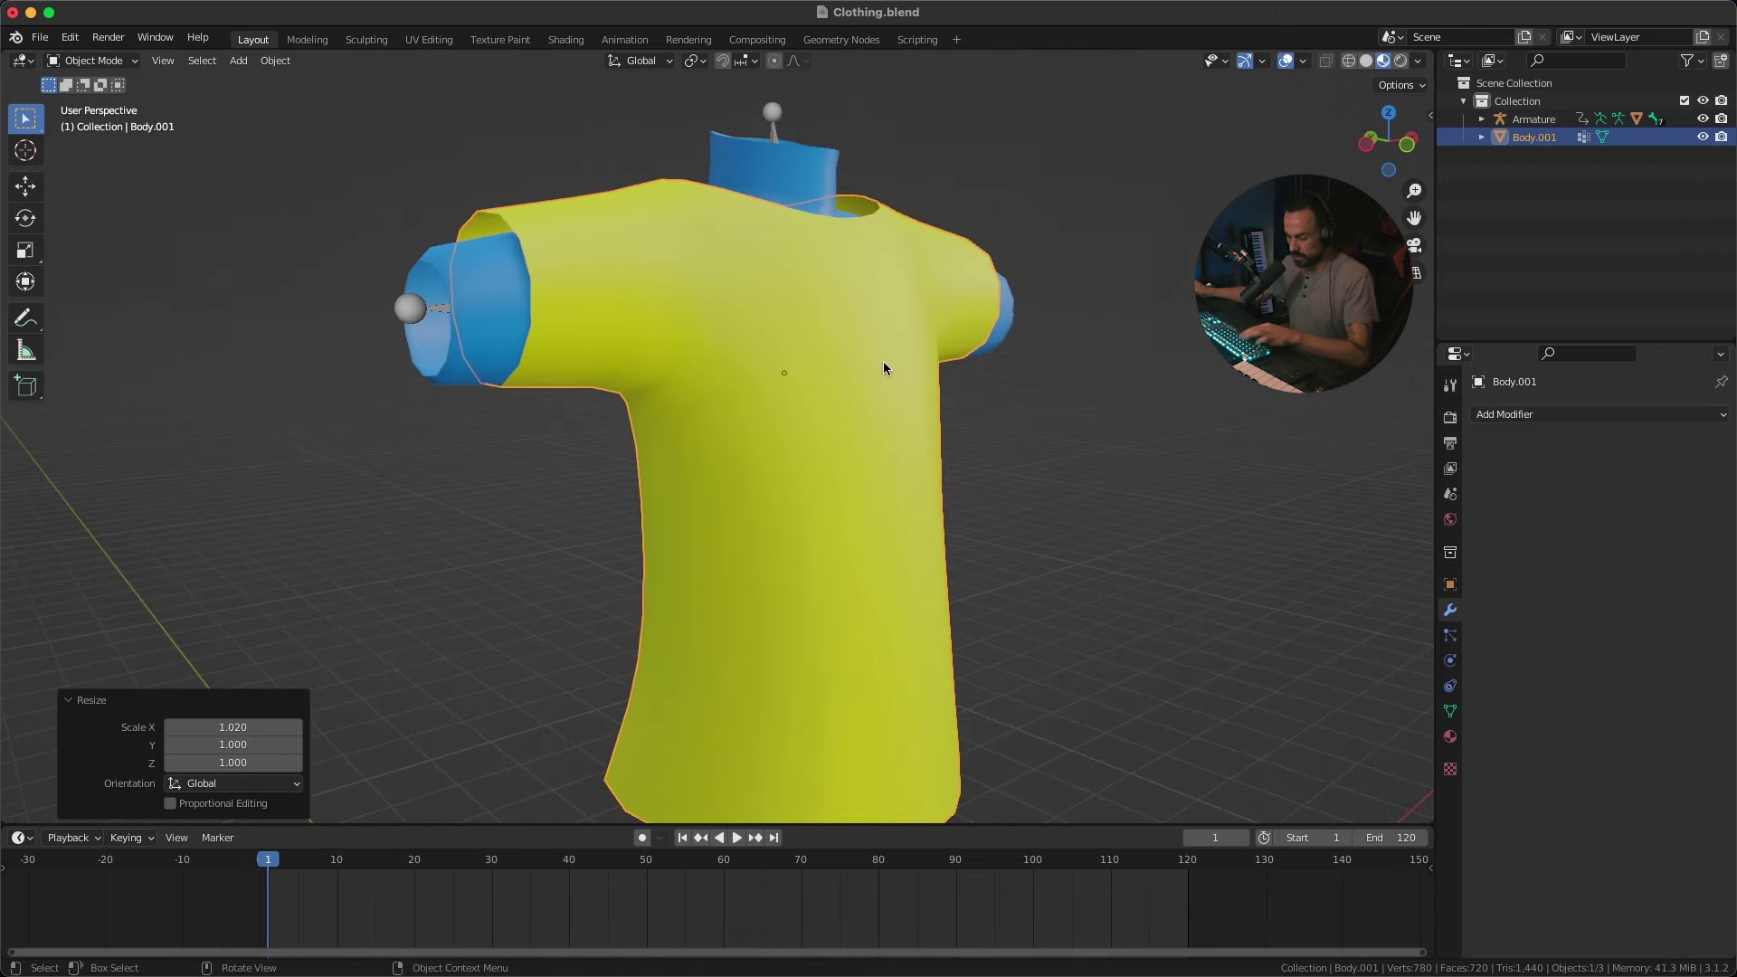
Step: Move the shirt down about 0.041 m along the global Z axis to adjust its fit around the neck and sleeves
key(g)
key(z)
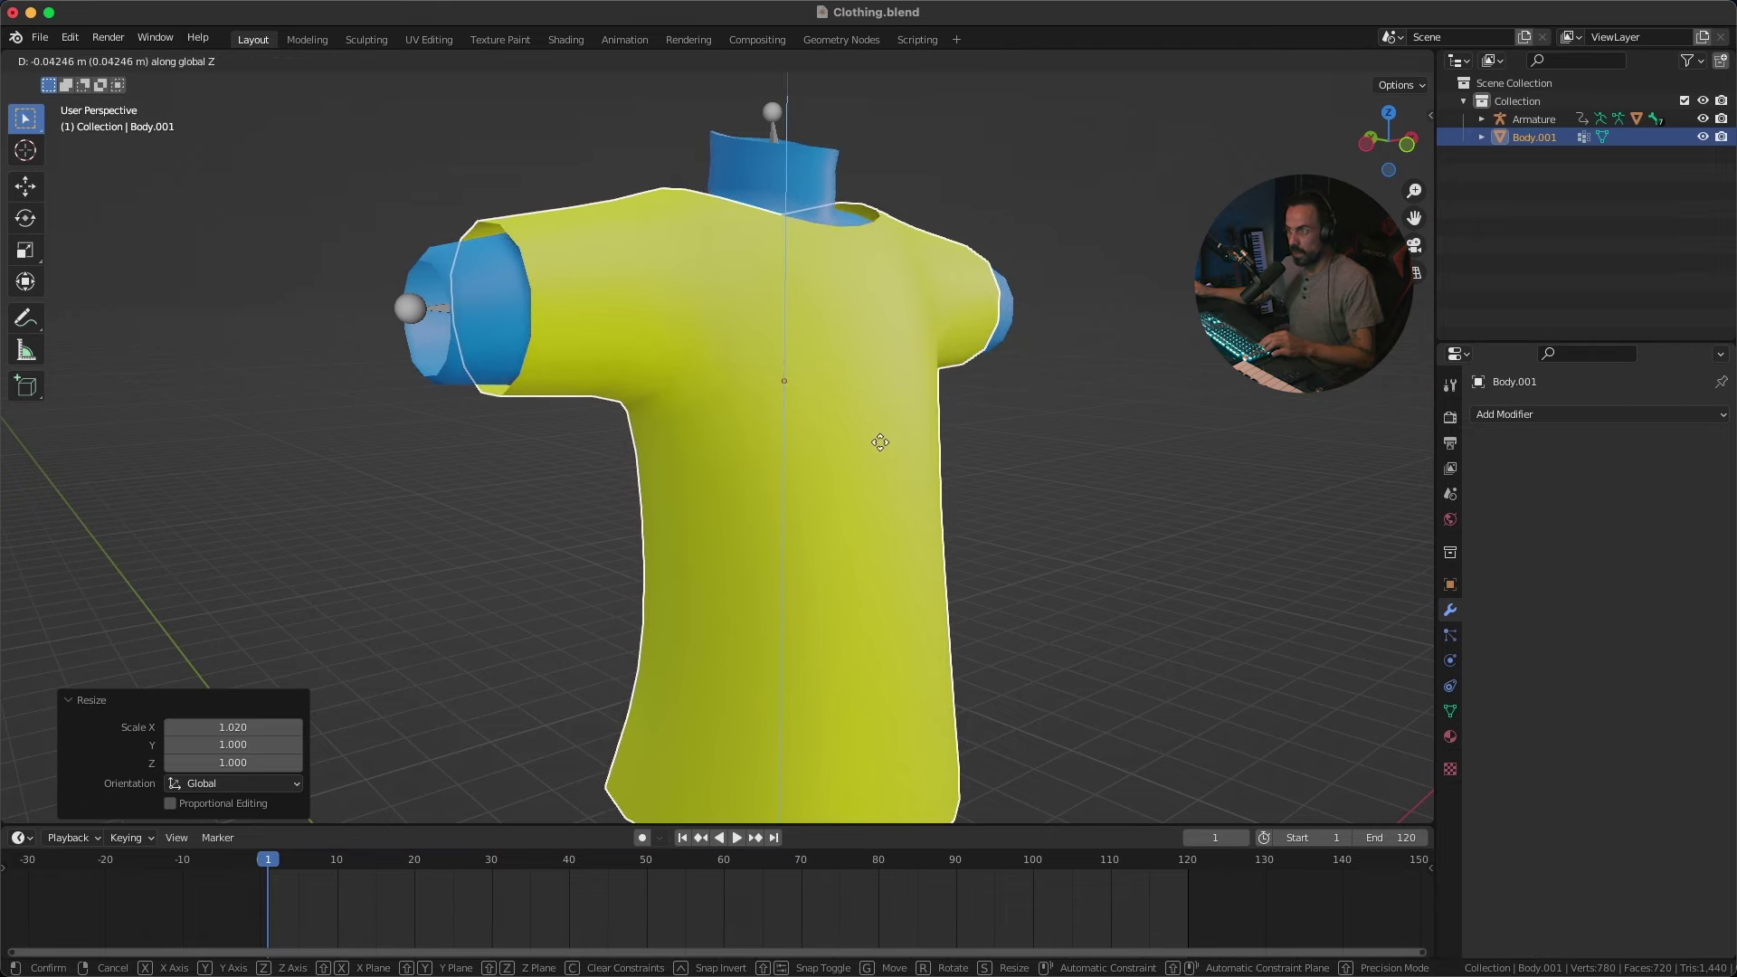
click(880, 442)
mouse_move(884, 437)
middle_down()
mouse_move(687, 404)
mouse_move(730, 372)
mouse_move(744, 273)
mouse_move(761, 341)
mouse_move(814, 362)
mouse_move(884, 369)
mouse_move(923, 322)
mouse_move(758, 467)
mouse_move(791, 399)
mouse_move(896, 425)
mouse_move(959, 389)
middle_up()
scroll(791, 399, down, 4)
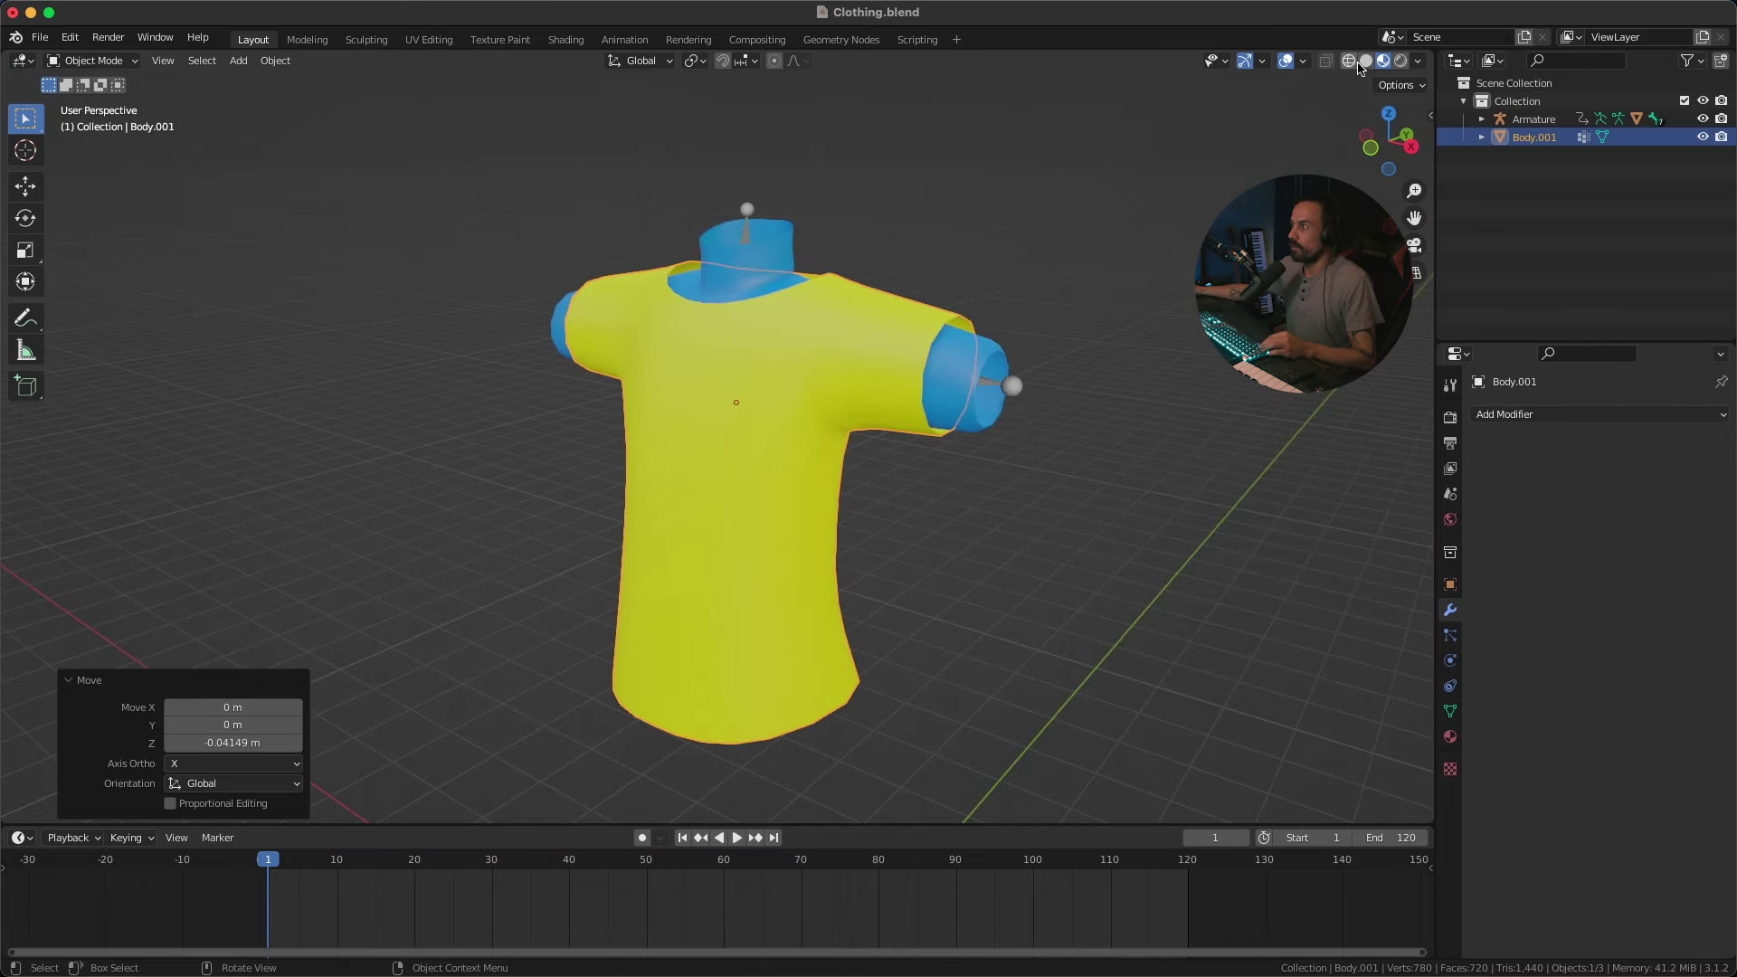
Step: Inspect the shirt's clearance around the body from the side in wireframe shading, and return to Material Preview shading
click(1349, 60)
mouse_move(1191, 194)
middle_down()
mouse_move(1016, 256)
mouse_move(795, 266)
mouse_move(969, 283)
mouse_move(1051, 260)
mouse_move(1212, 162)
middle_up()
scroll(795, 265, up, 4)
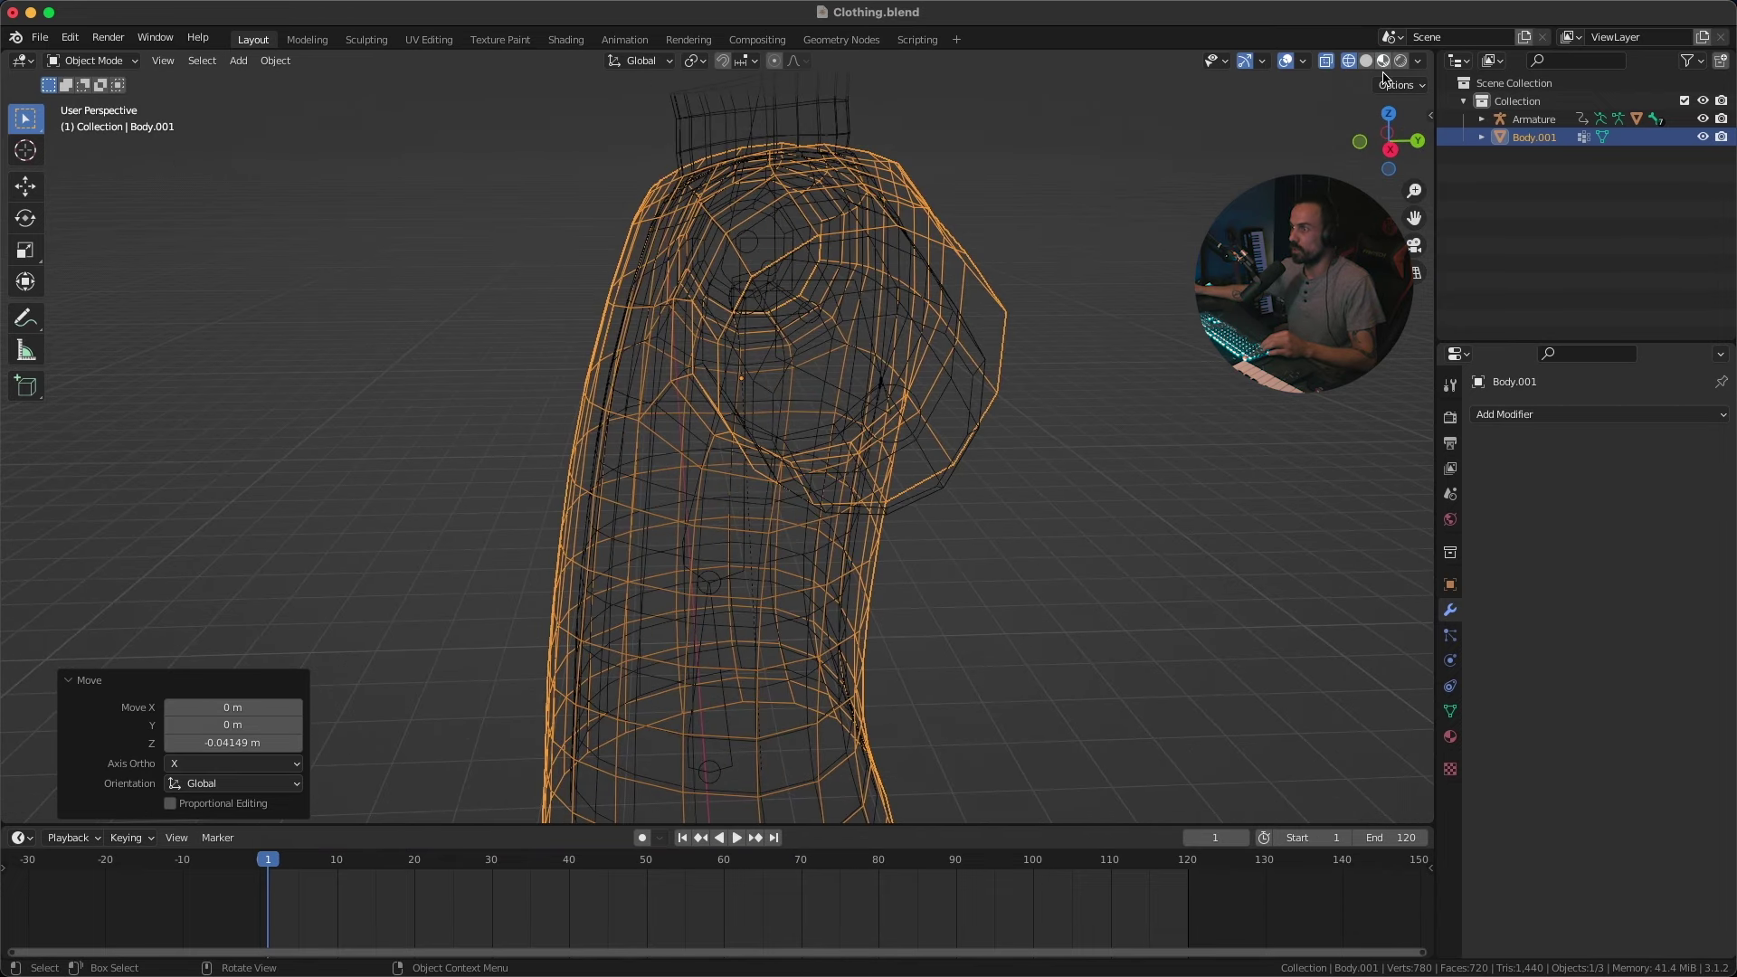
click(1384, 61)
mouse_move(1124, 307)
middle_down()
mouse_move(935, 290)
mouse_move(888, 326)
mouse_move(1097, 299)
mouse_move(1056, 290)
mouse_move(818, 342)
mouse_move(1001, 310)
middle_up()
scroll(935, 341, down, 2)
Step: Deselect everything, play the animation to check the shirt against the moving body, and save the file at frame 1
click(1003, 299)
key(space)
key(space)
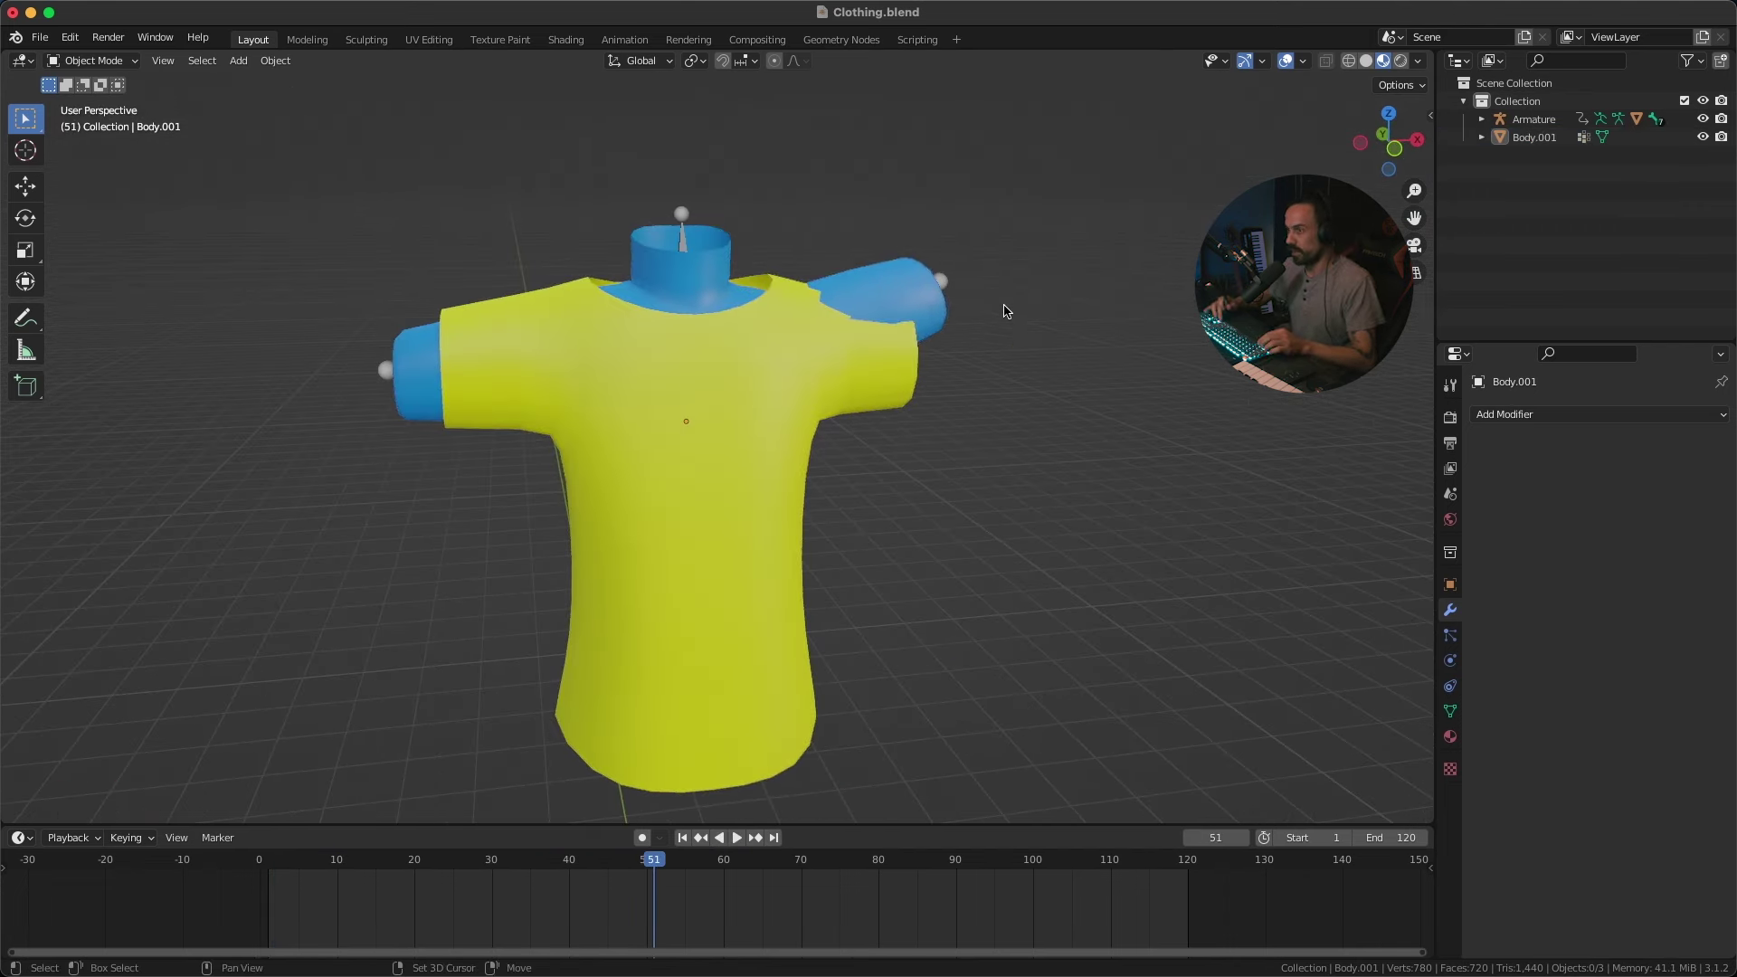
key(shift+Left)
key(super+s)
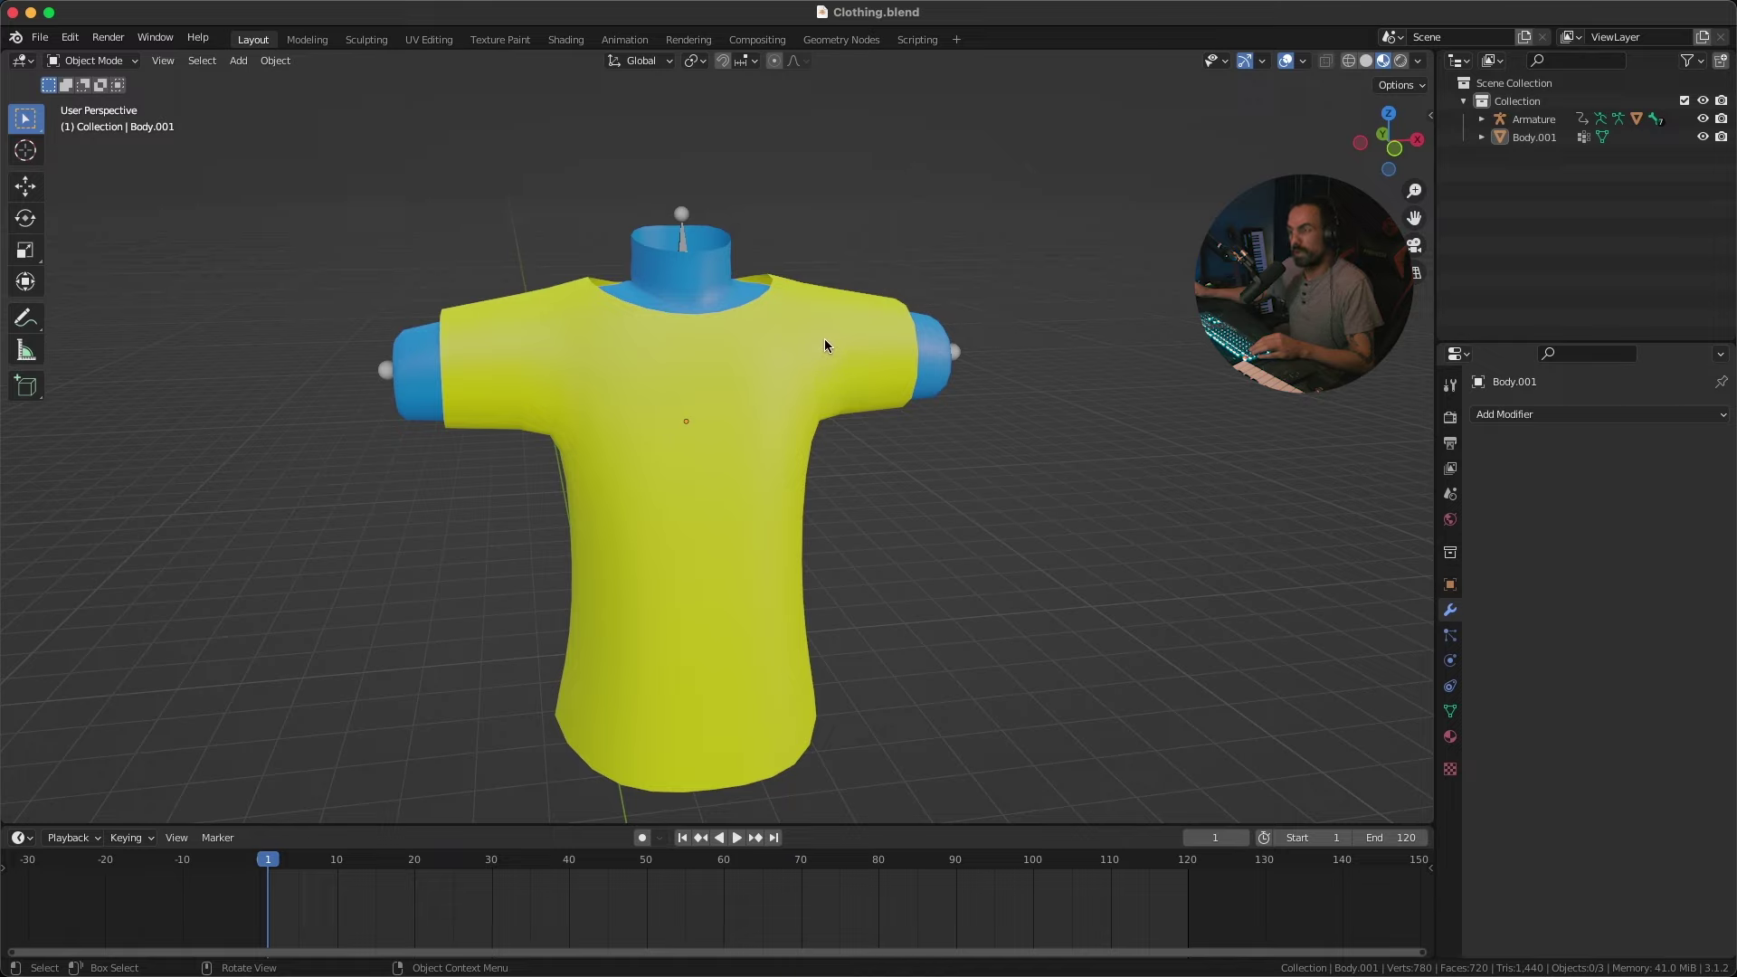
click(752, 385)
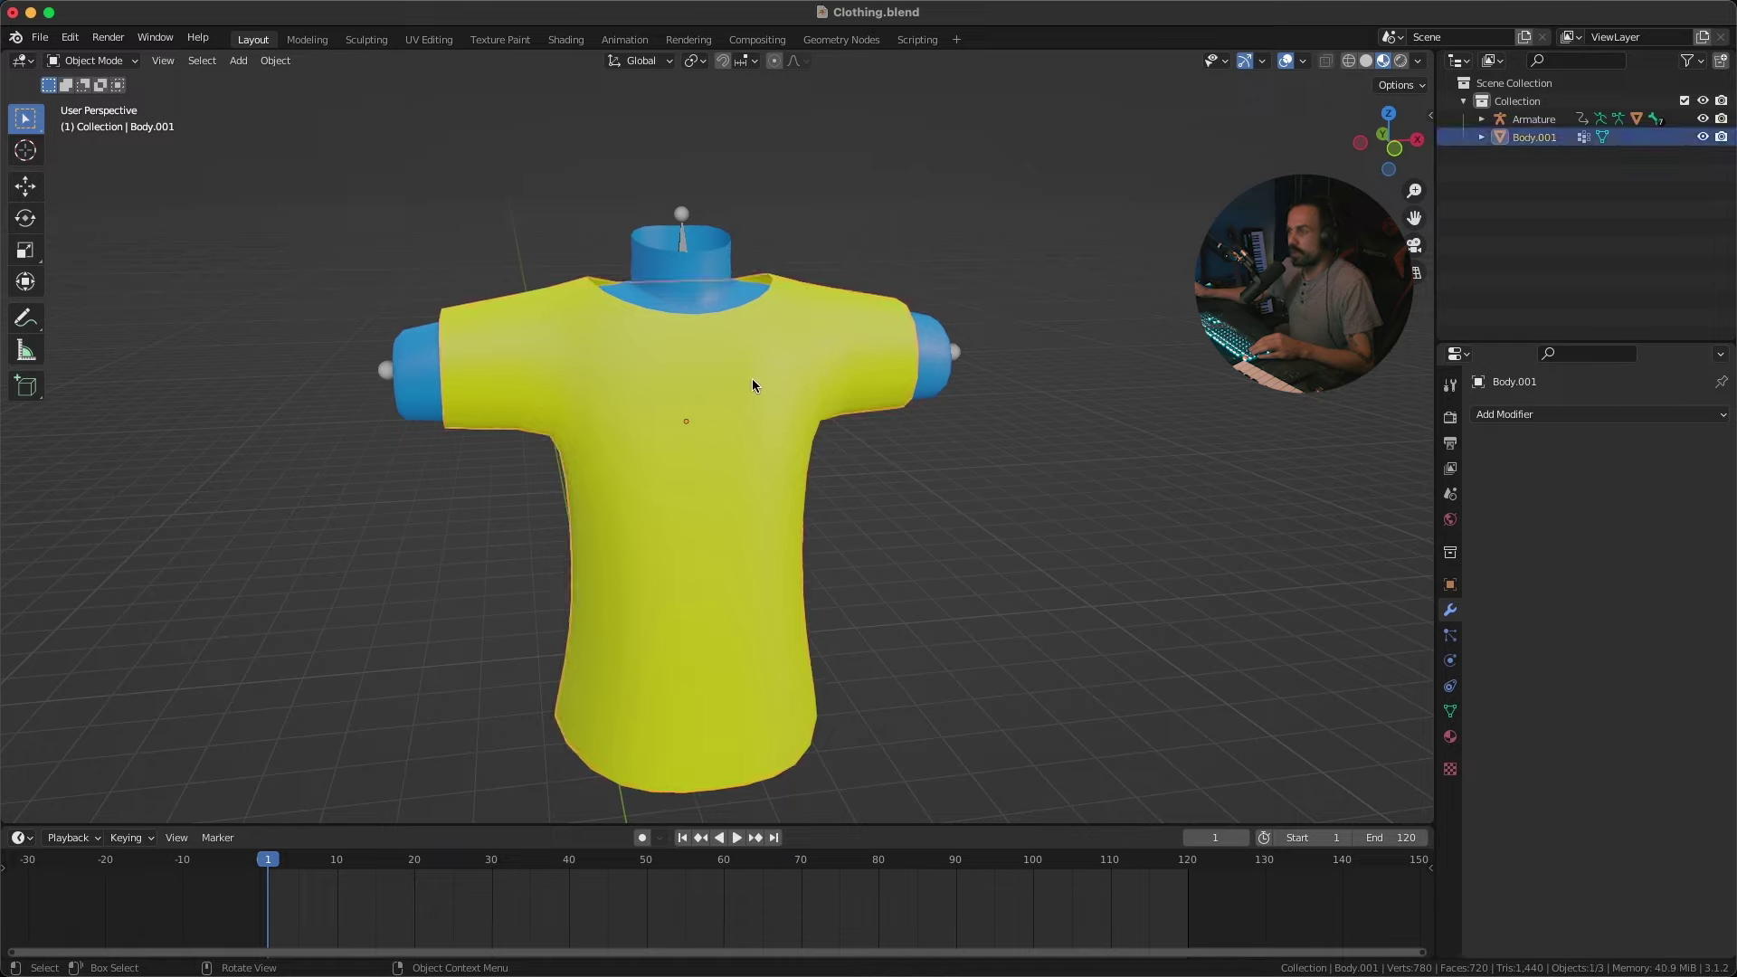
shift+click(936, 337)
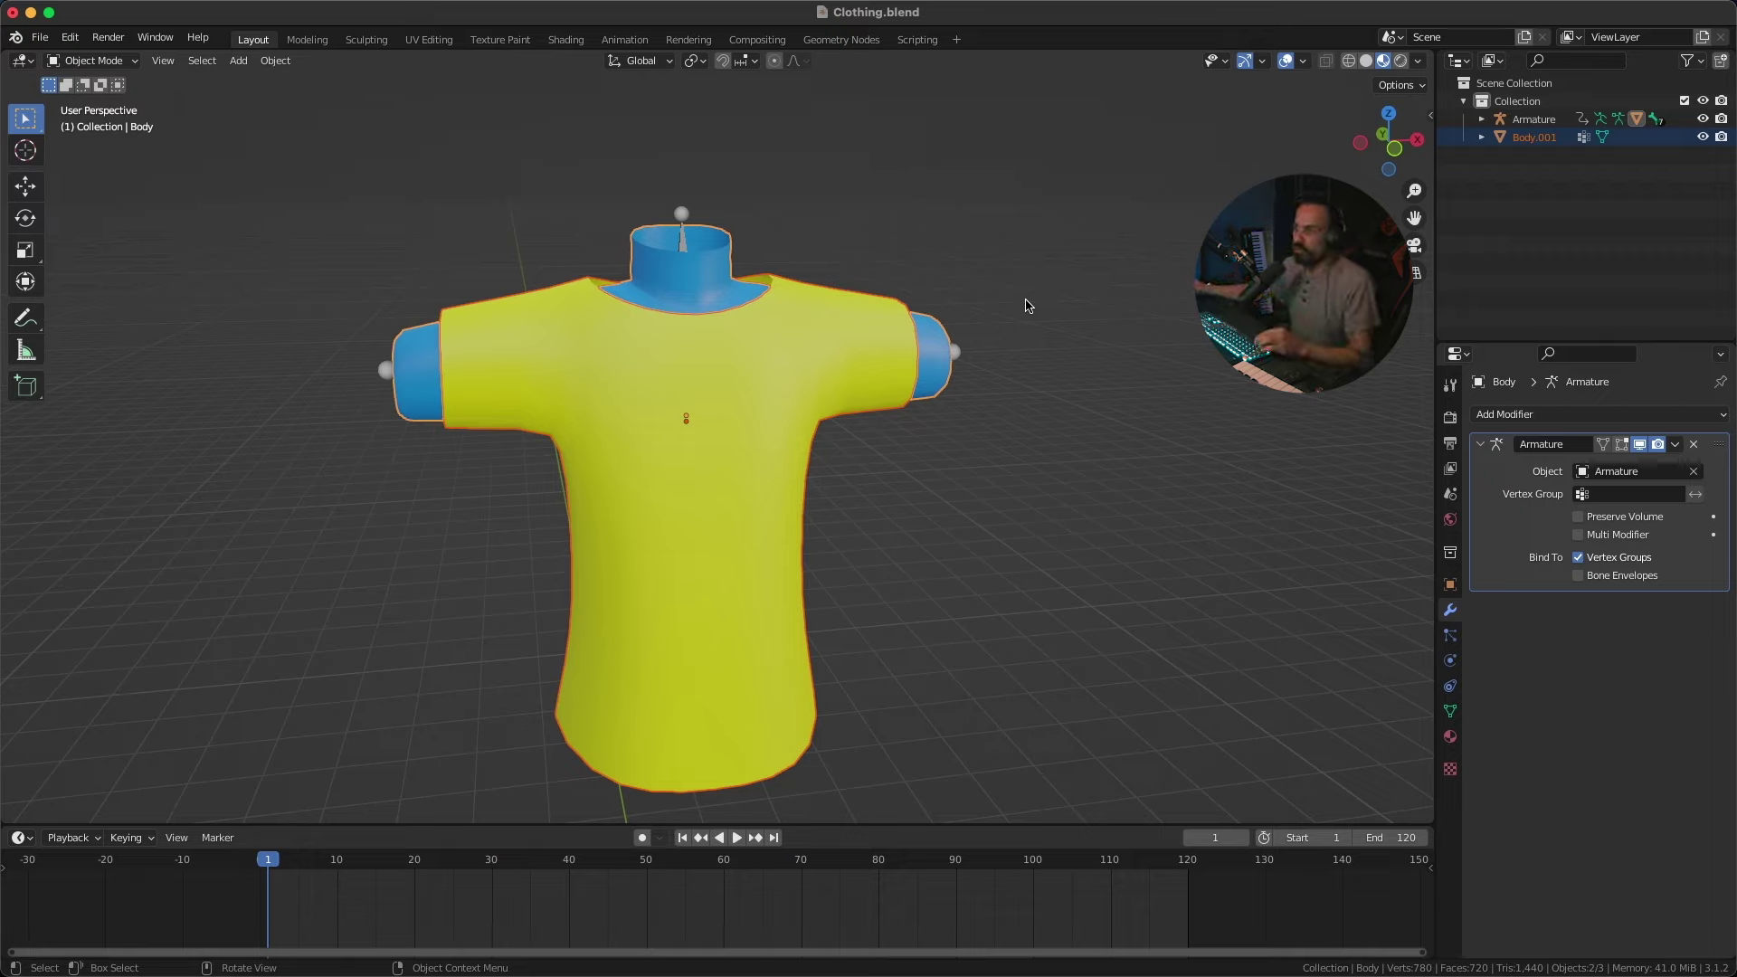
click(975, 321)
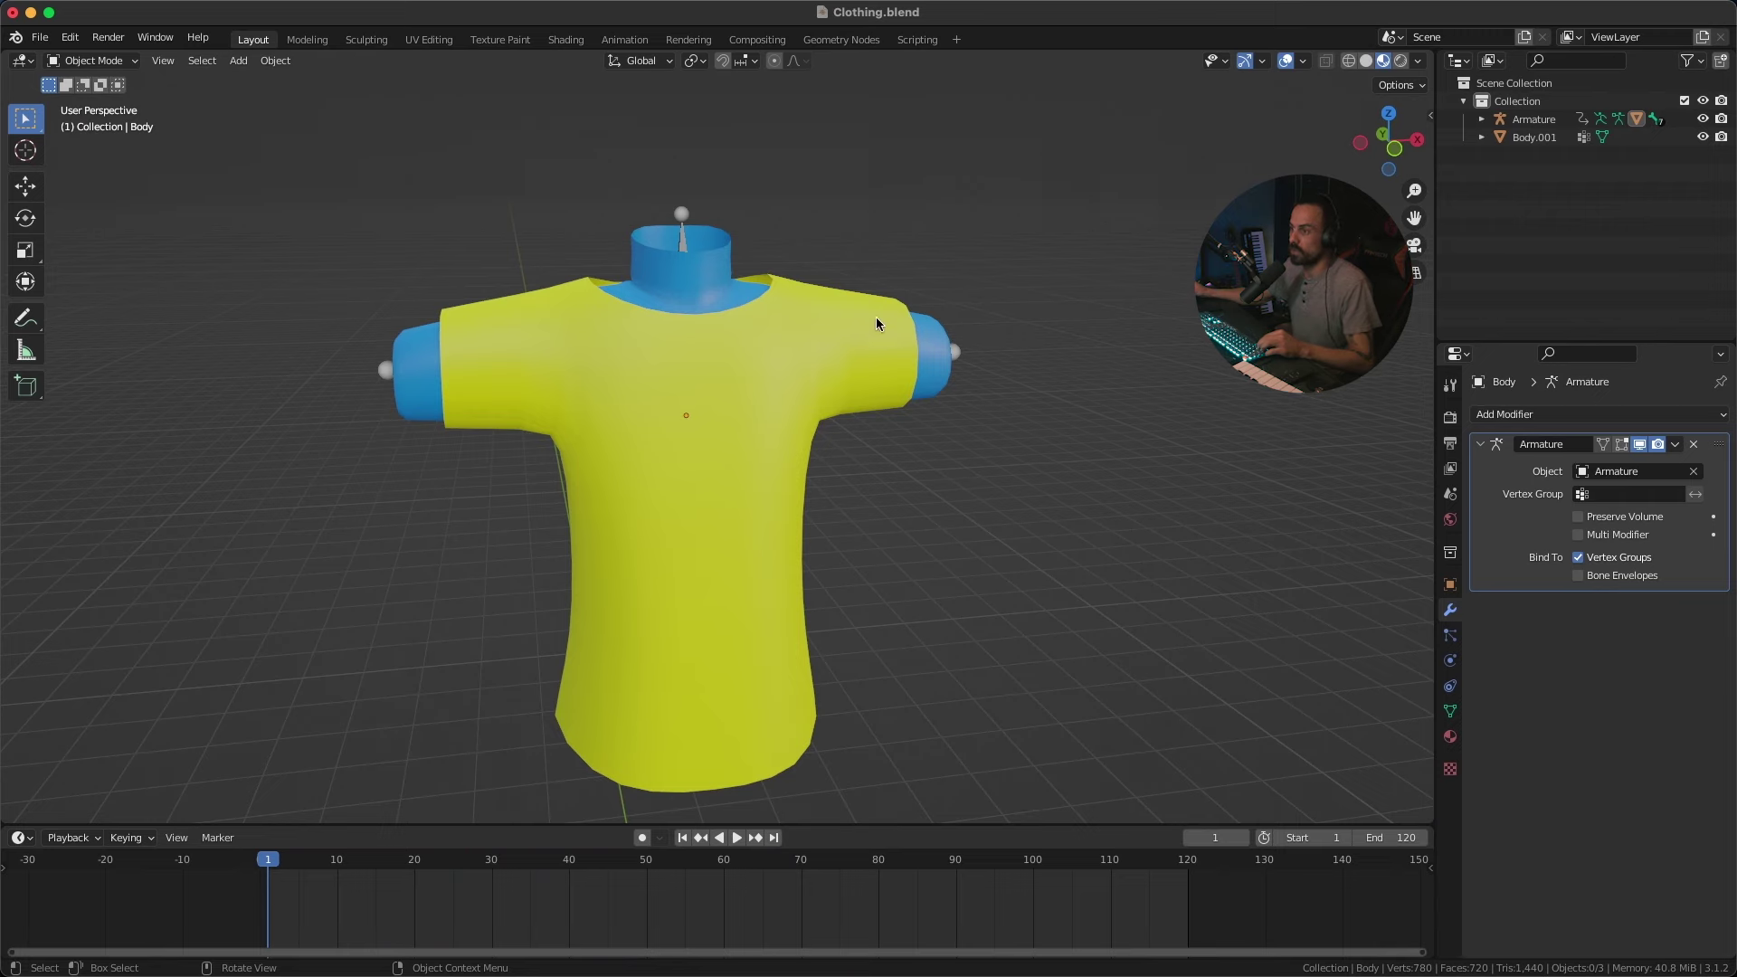
click(853, 332)
middle_drag(838, 296, 872, 344)
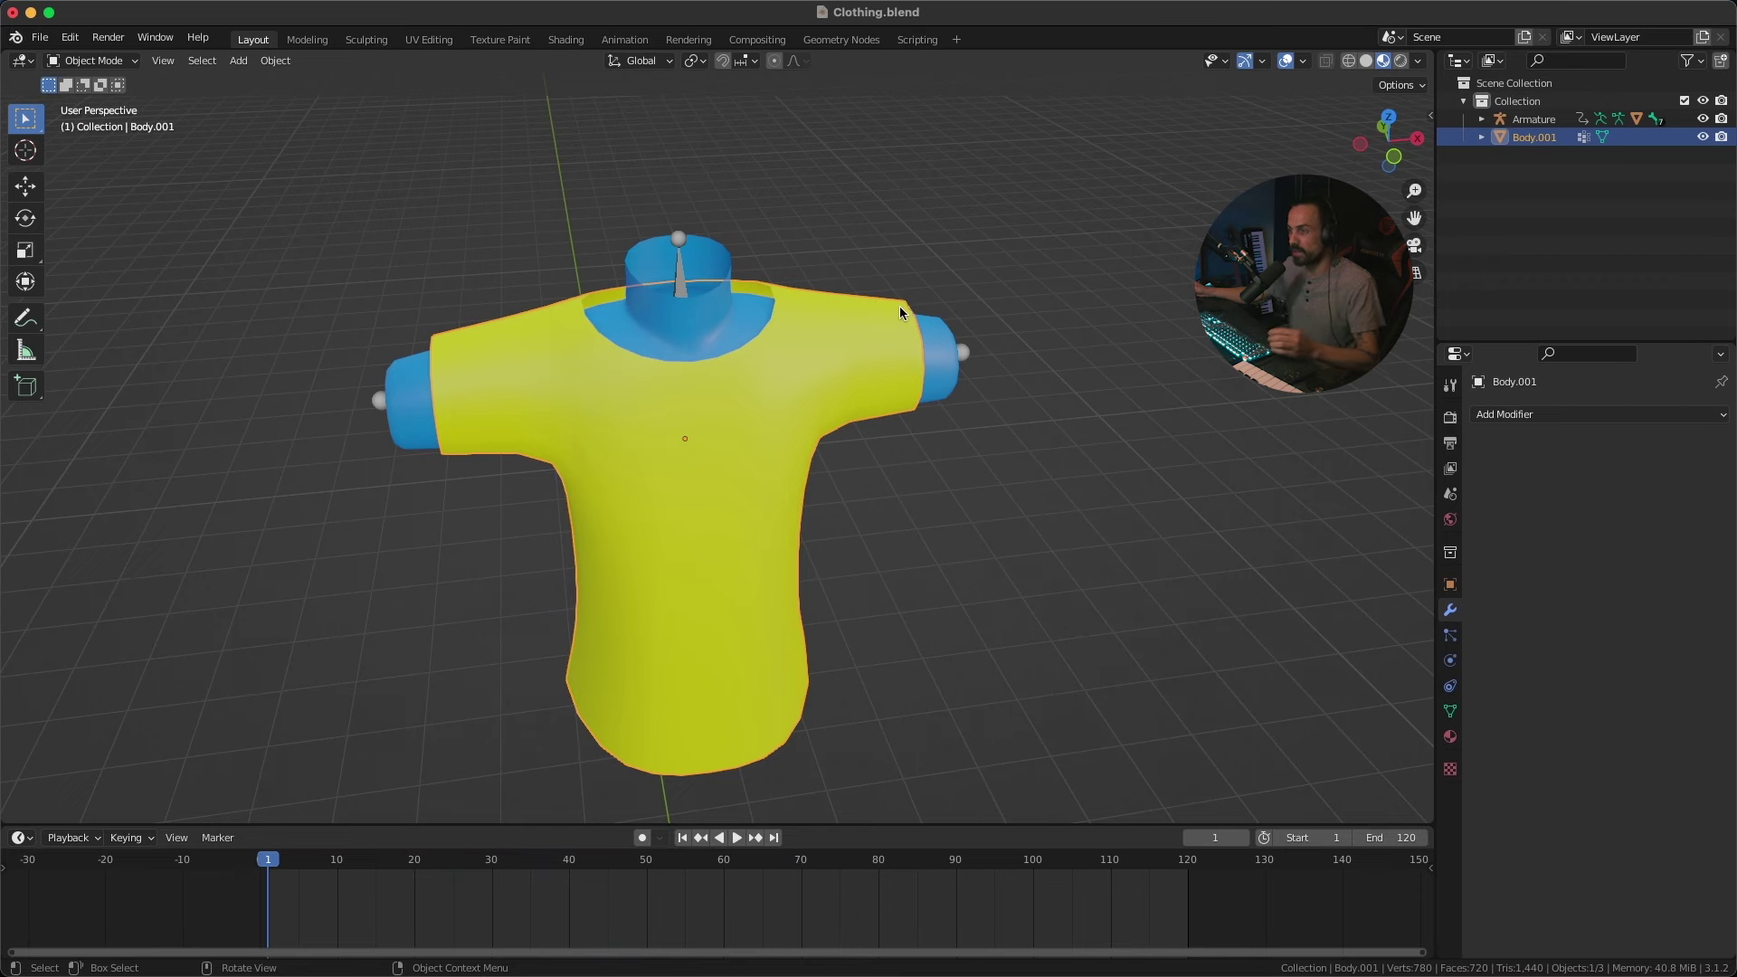
mouse_move(900, 306)
middle_down()
mouse_move(775, 302)
mouse_move(943, 298)
mouse_move(854, 338)
mouse_move(910, 297)
middle_up()
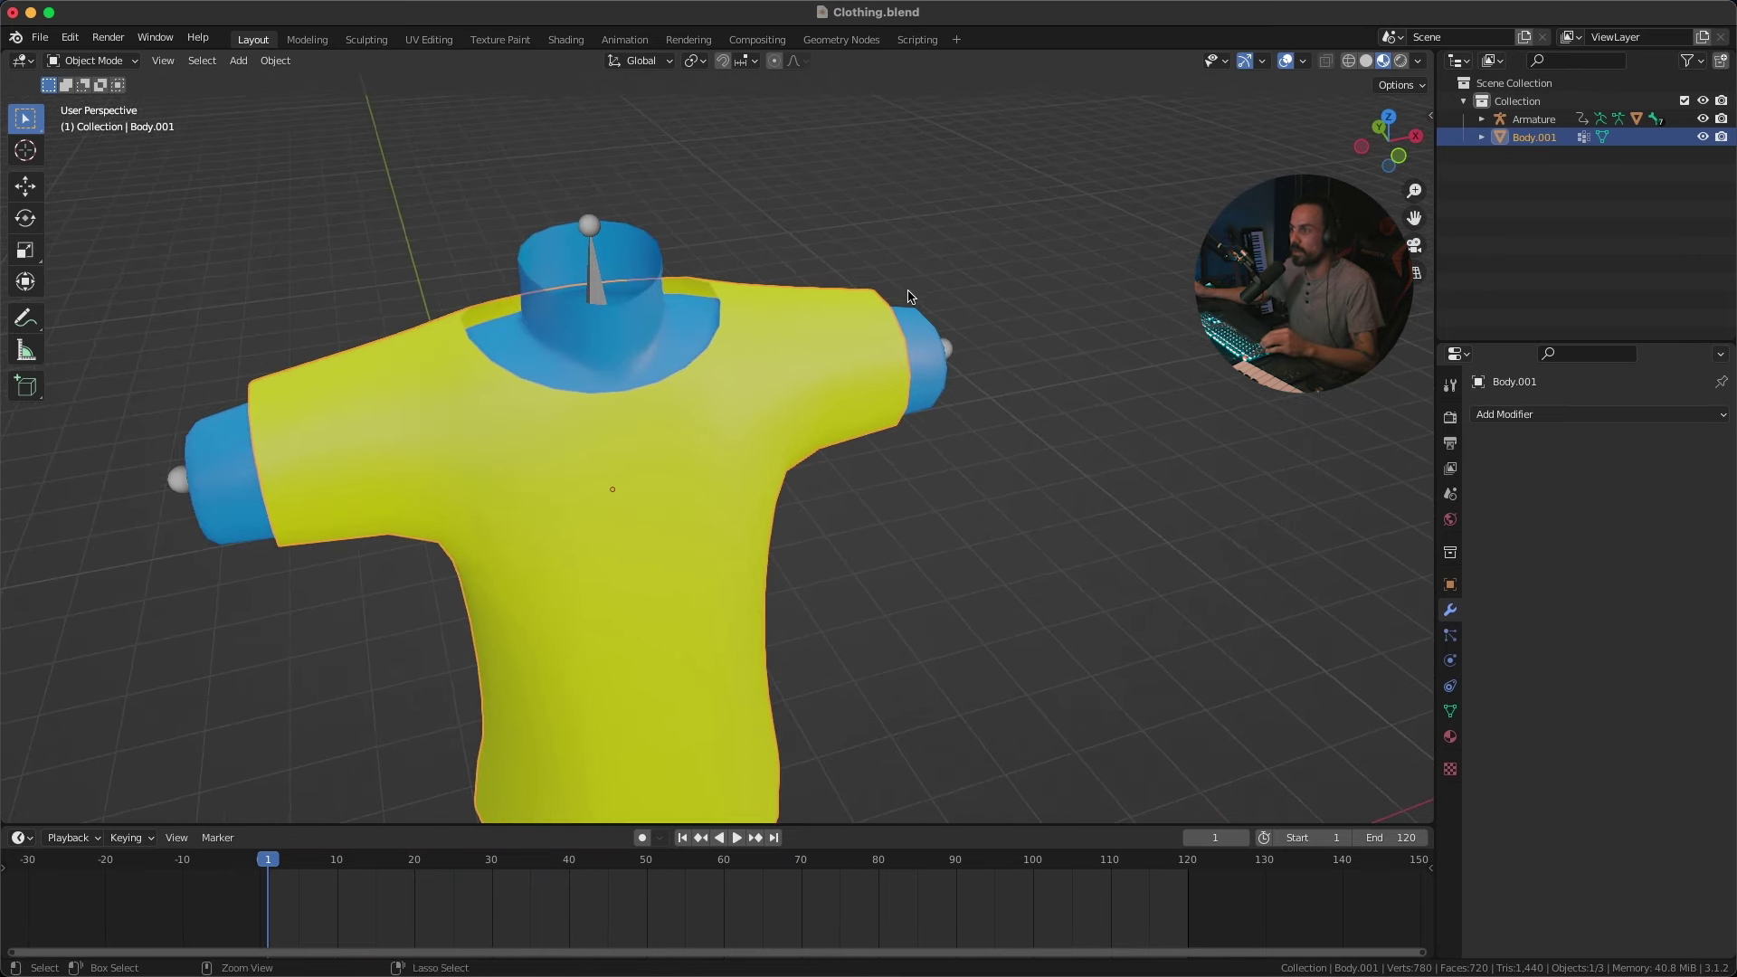
click(910, 297)
Step: Parent the shirt to the body with the Object parent type, keeping the body as the active object
click(841, 353)
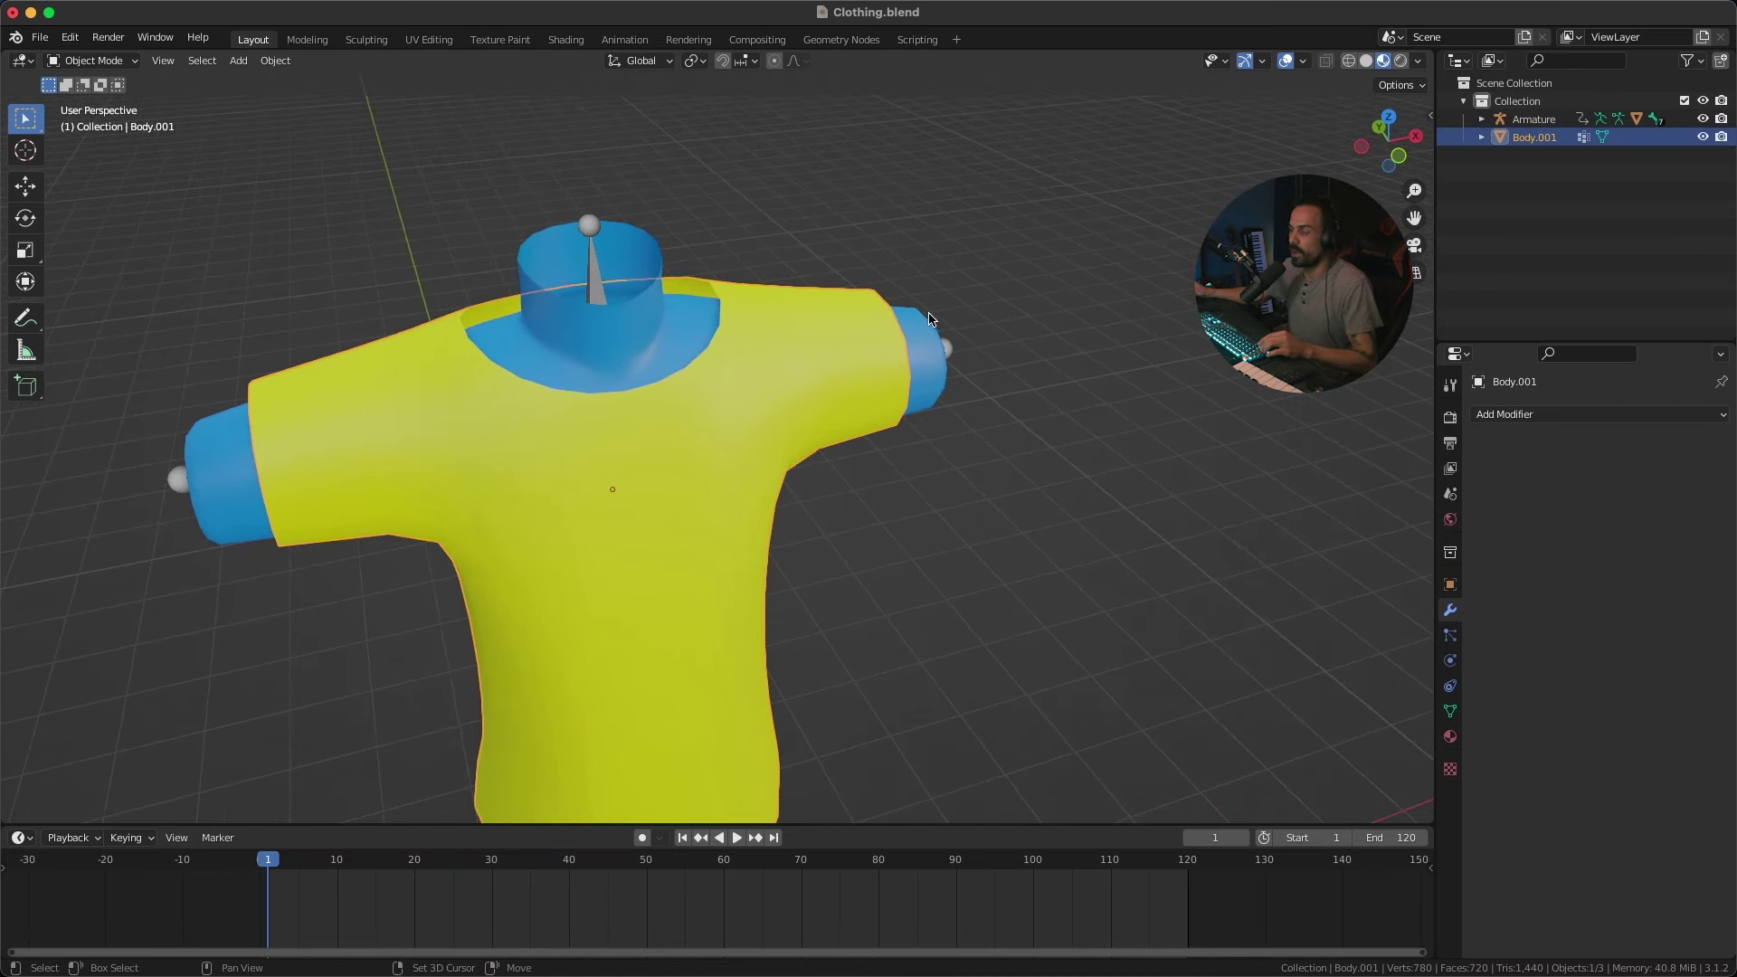
shift+click(921, 349)
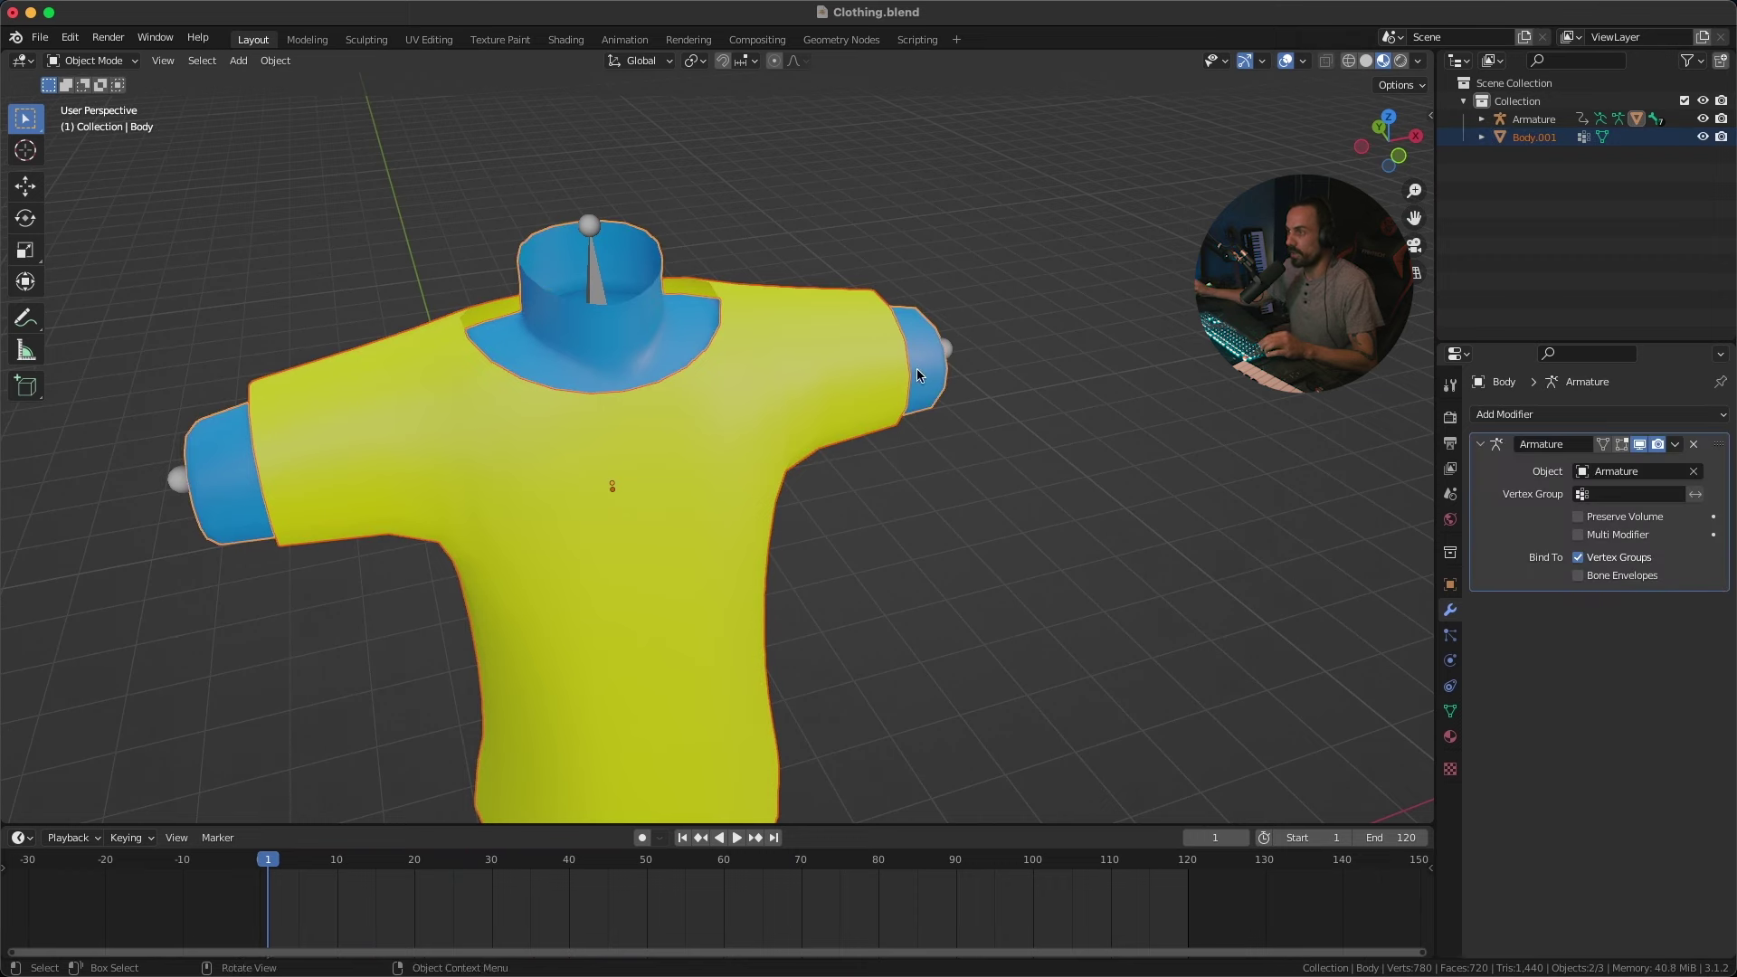
right_click(916, 352)
mouse_move(922, 351)
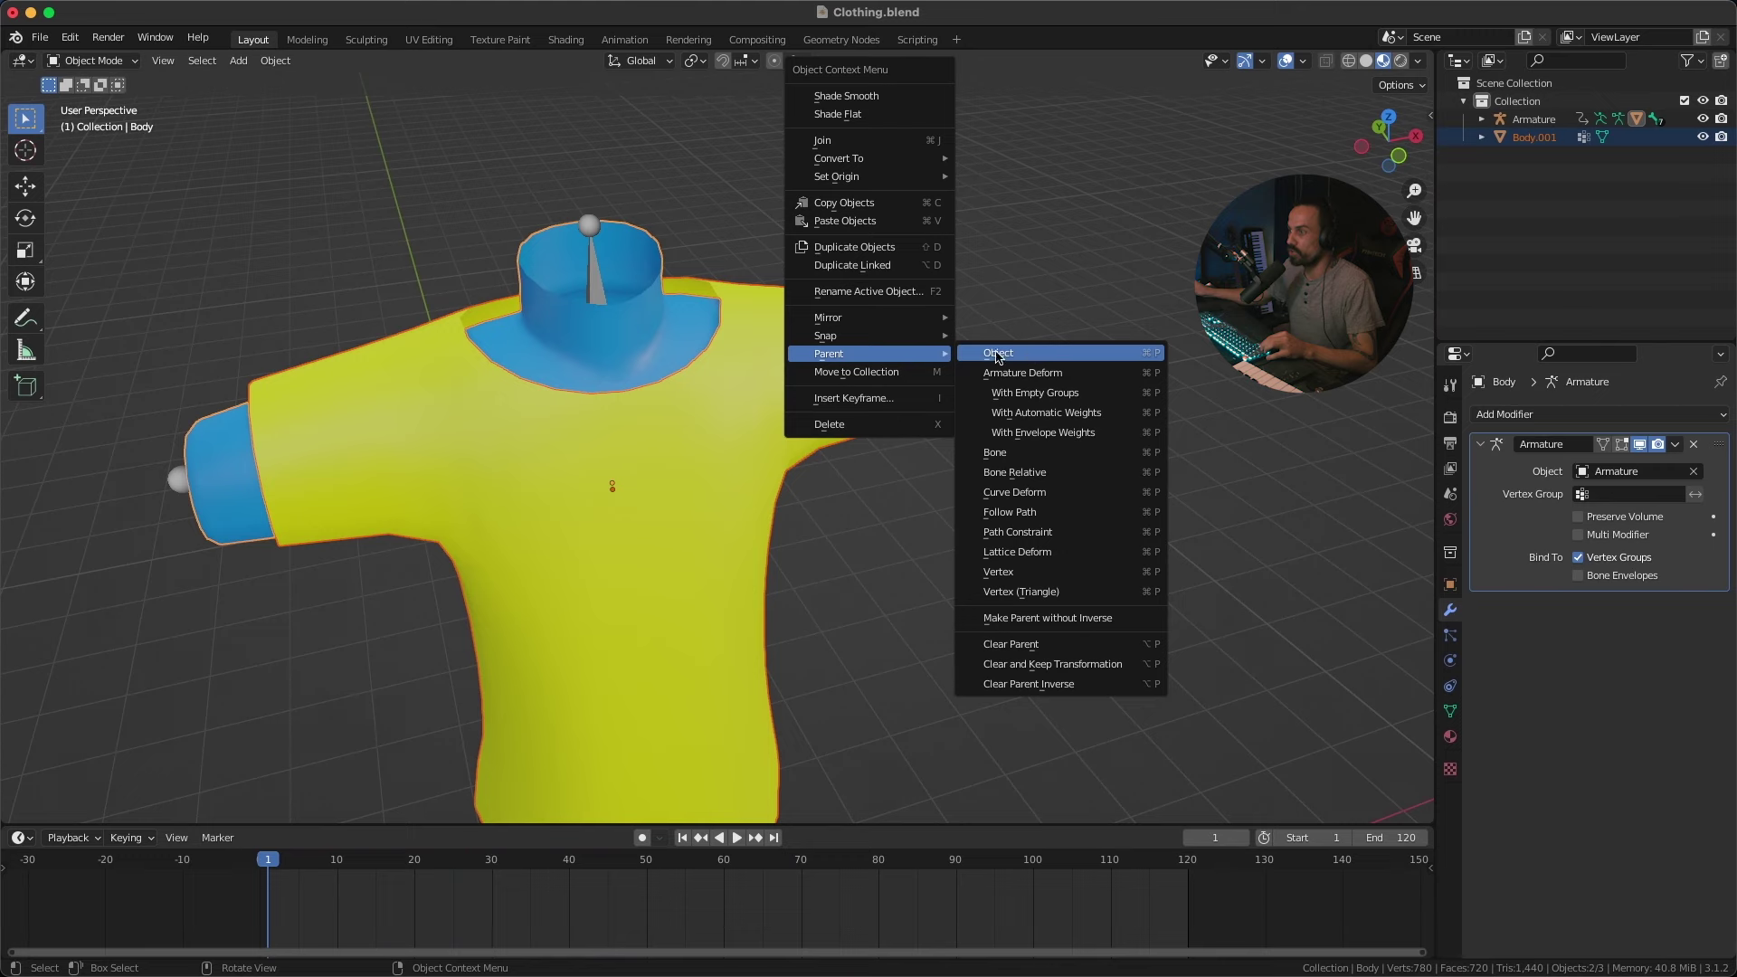
click(1036, 356)
Step: Deselect everything and play the animation to check how the parented shirt behaves, returning to frame 1
scroll(1036, 368, down, 3)
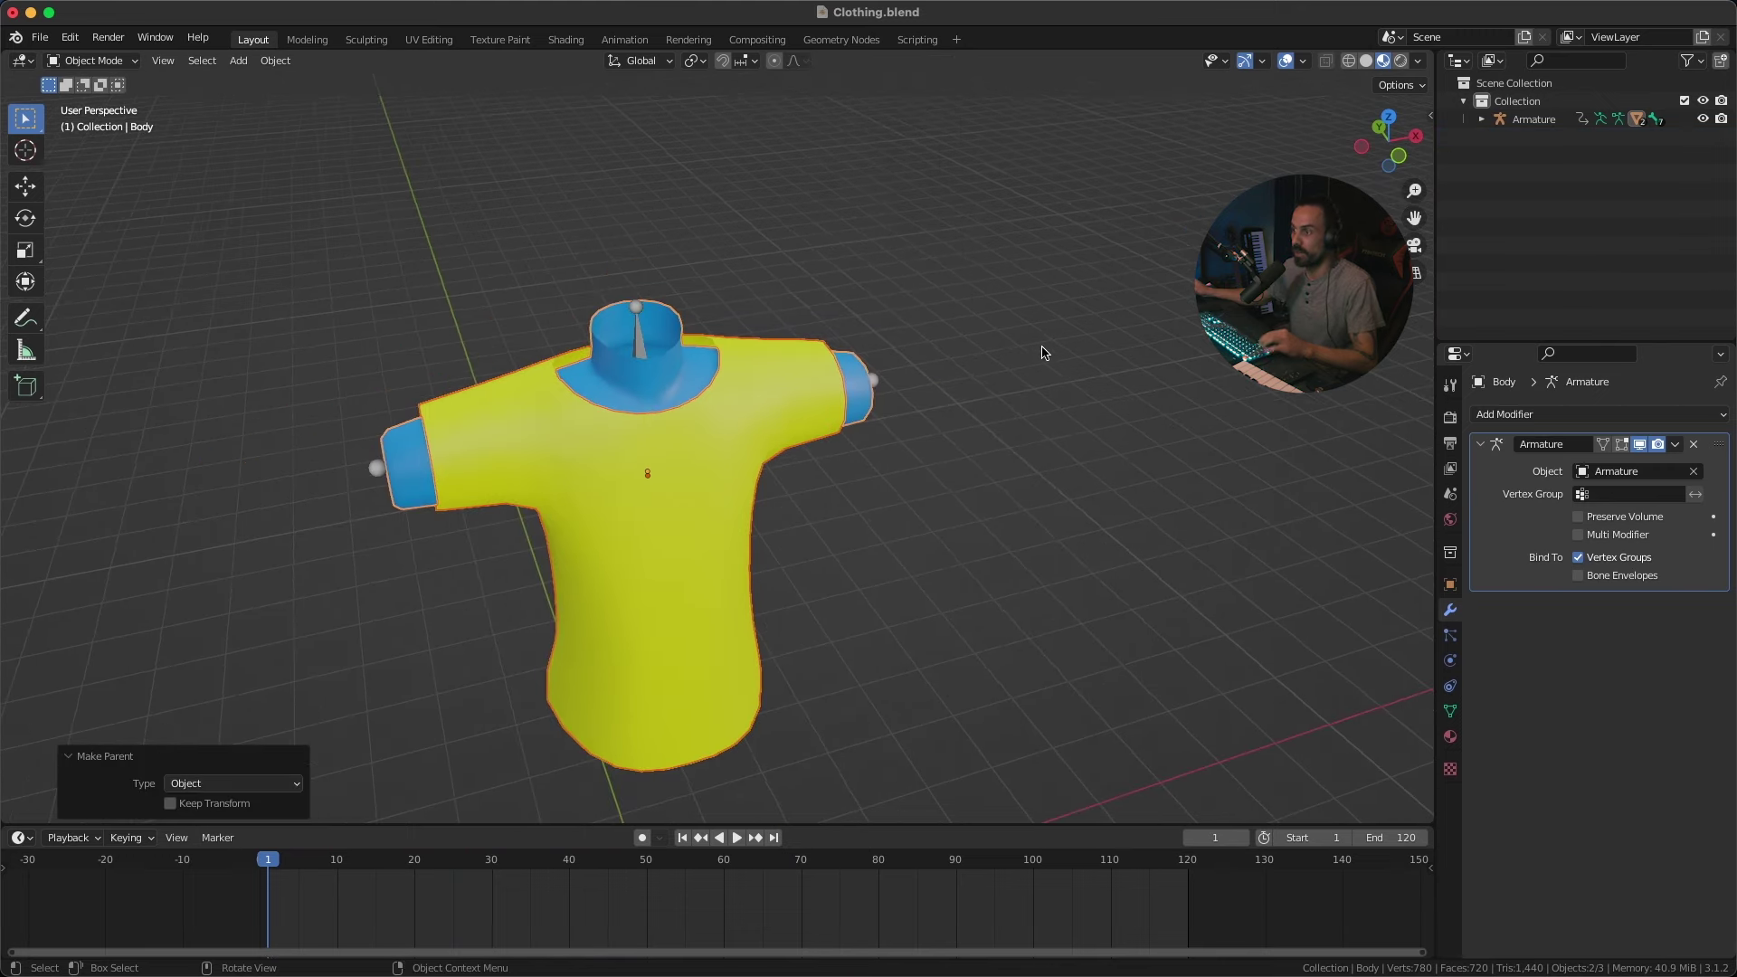
click(1044, 353)
middle_drag(1043, 353, 969, 329)
key(space)
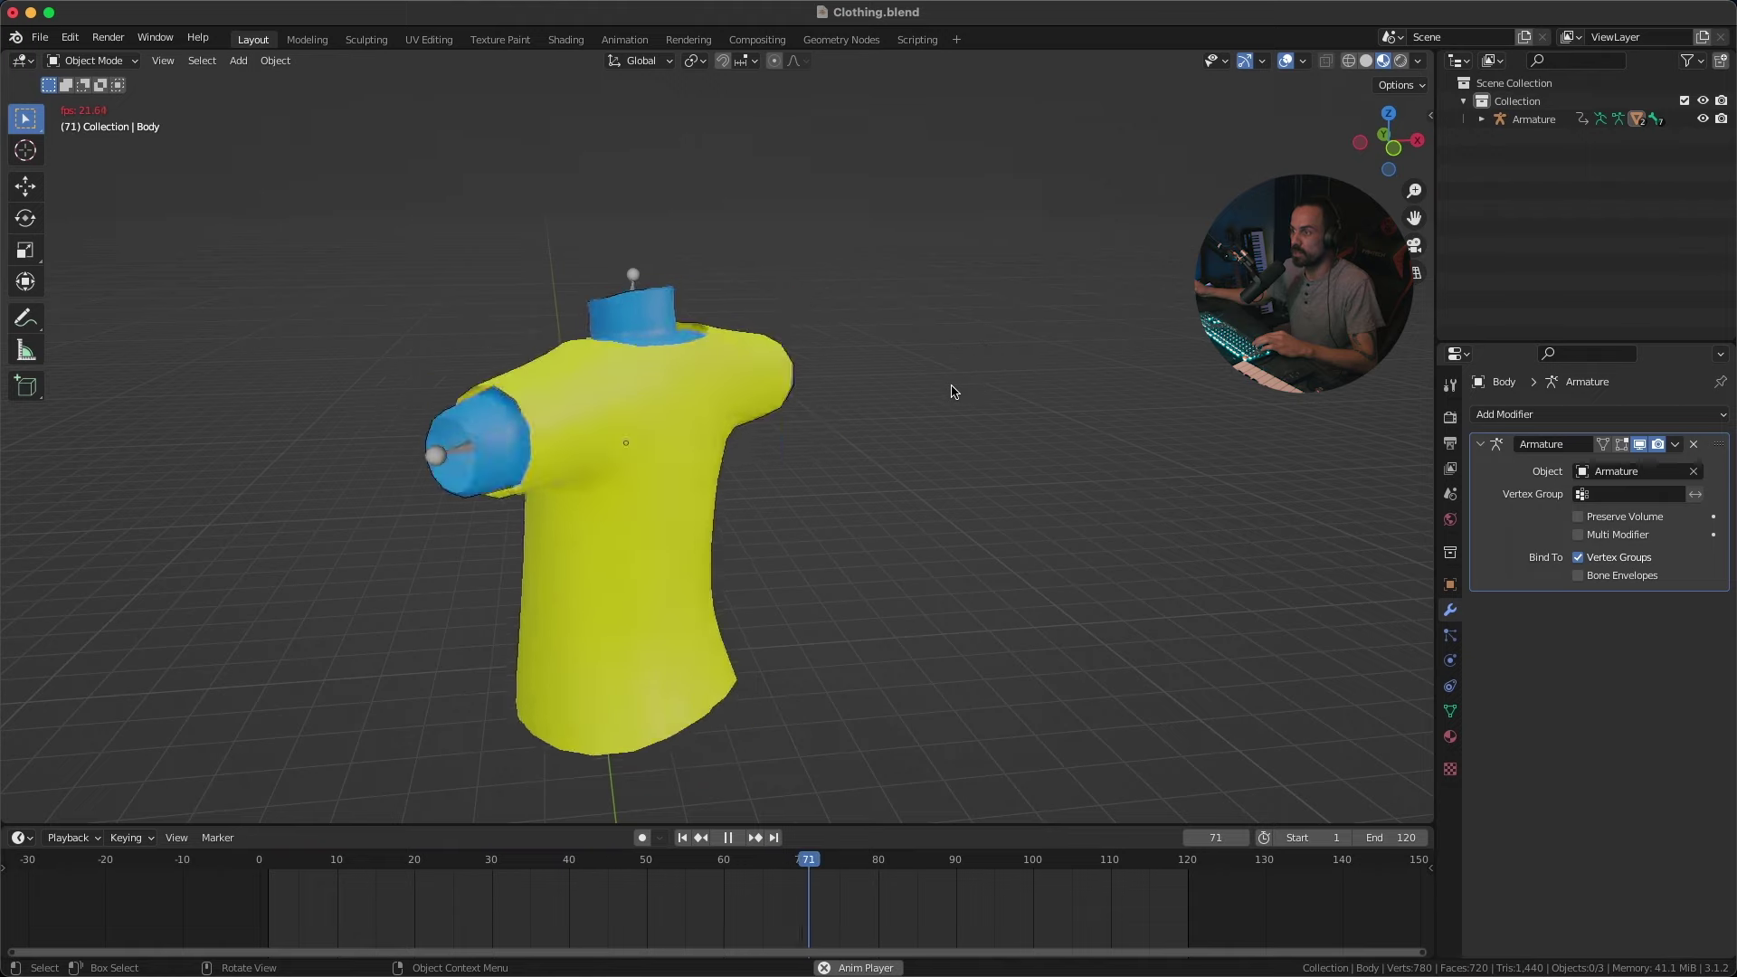
key(space)
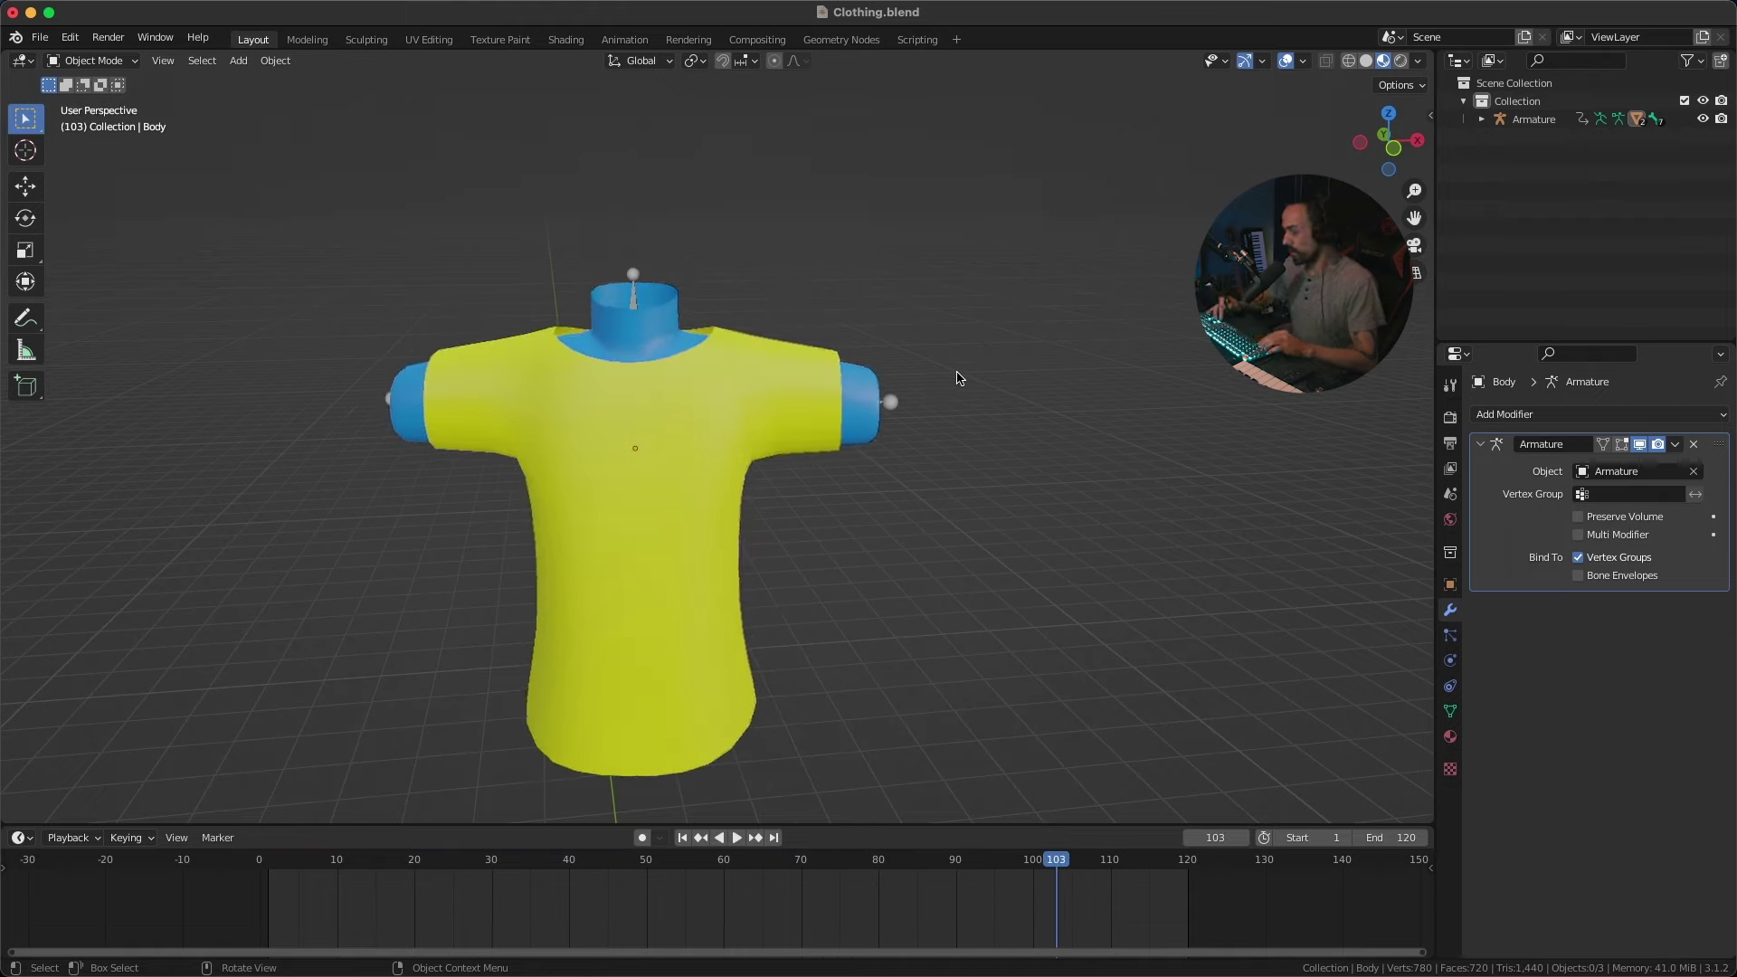
key(shift+Left)
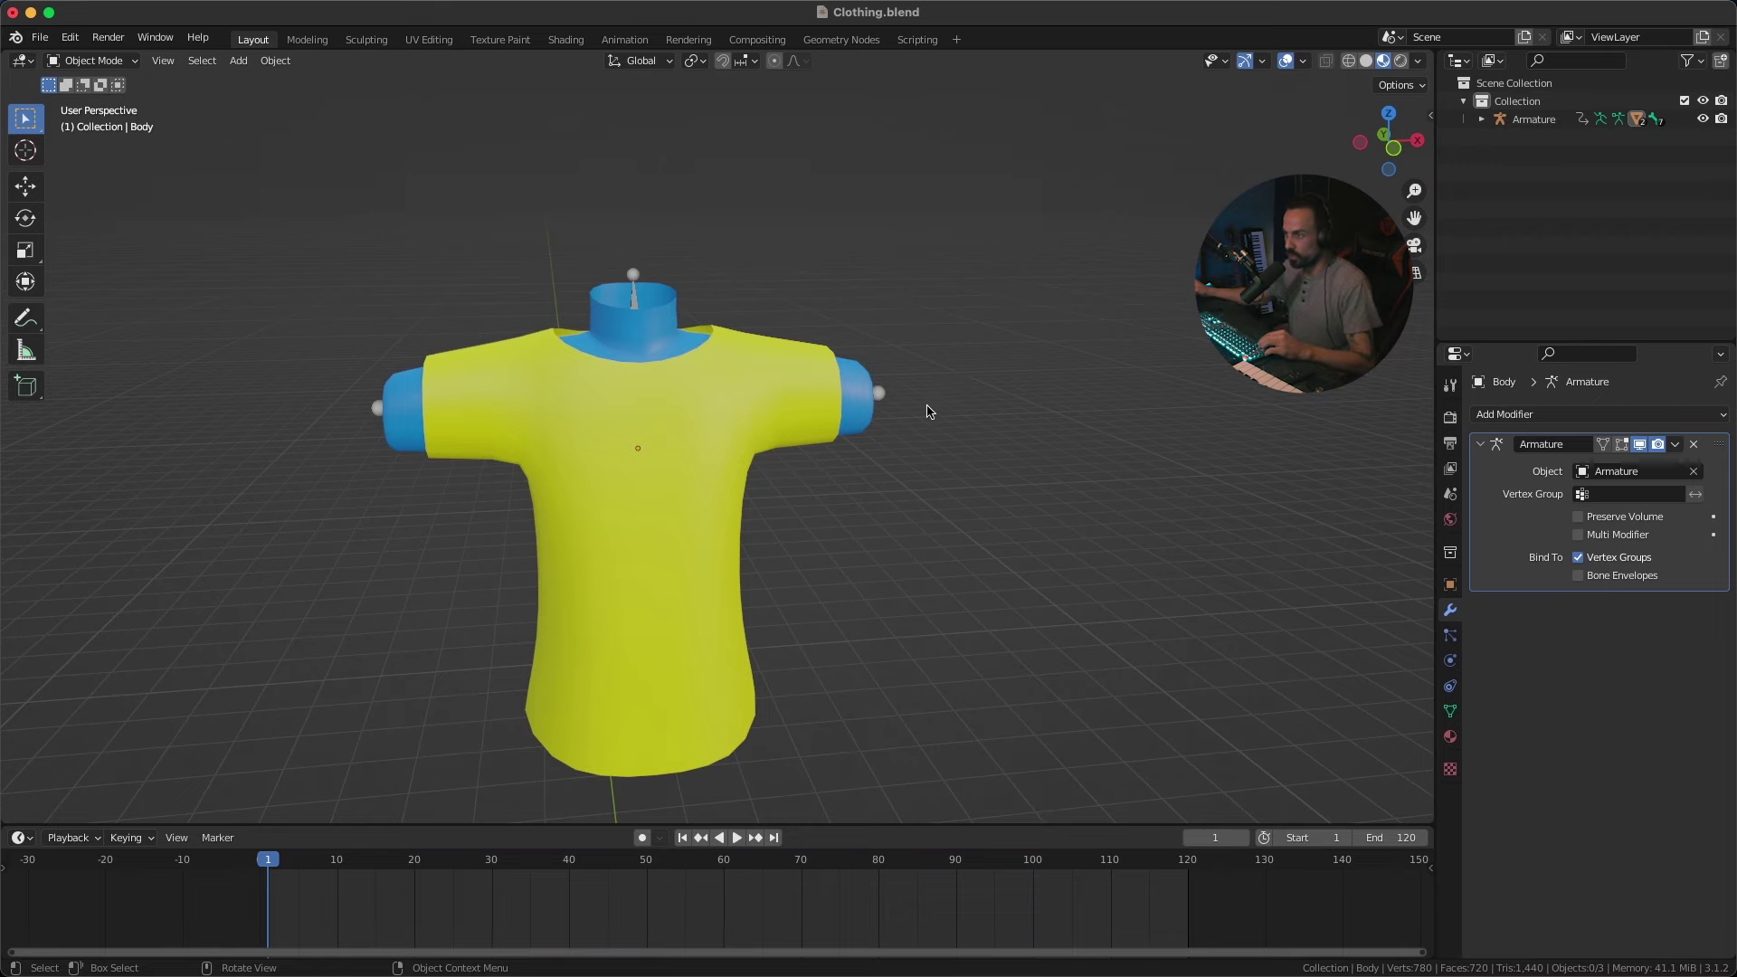
Step: Add Cloth physics to the shirt
middle_drag(928, 412, 980, 355)
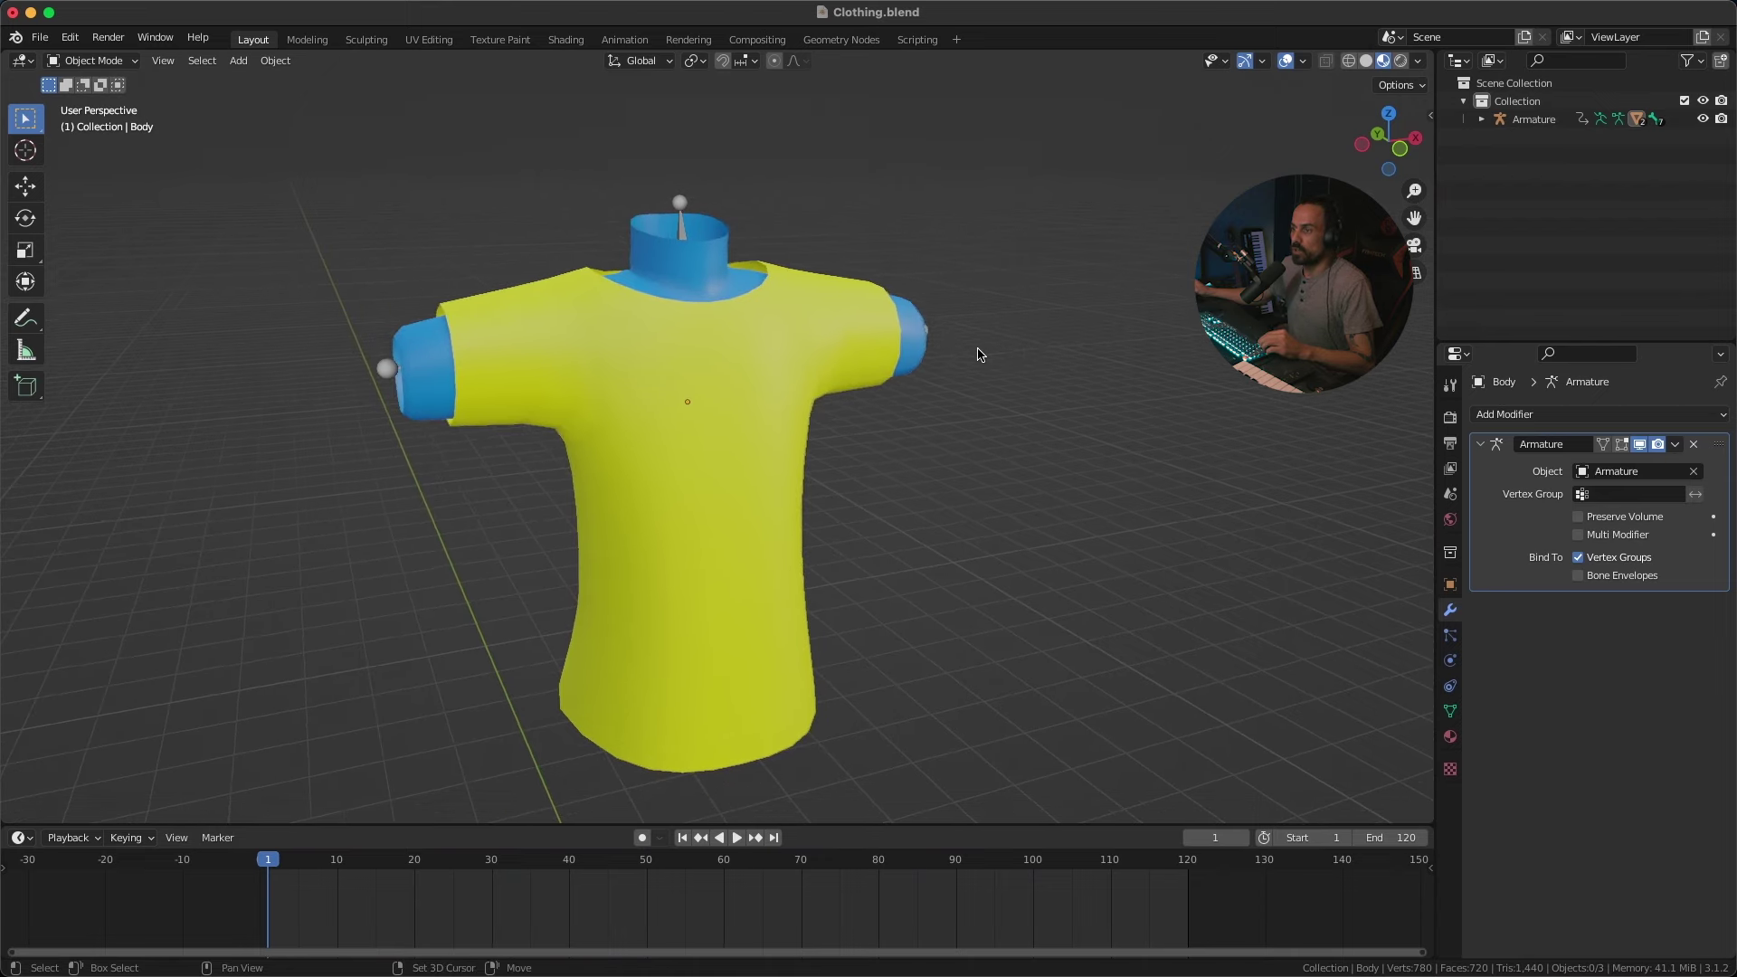
click(752, 367)
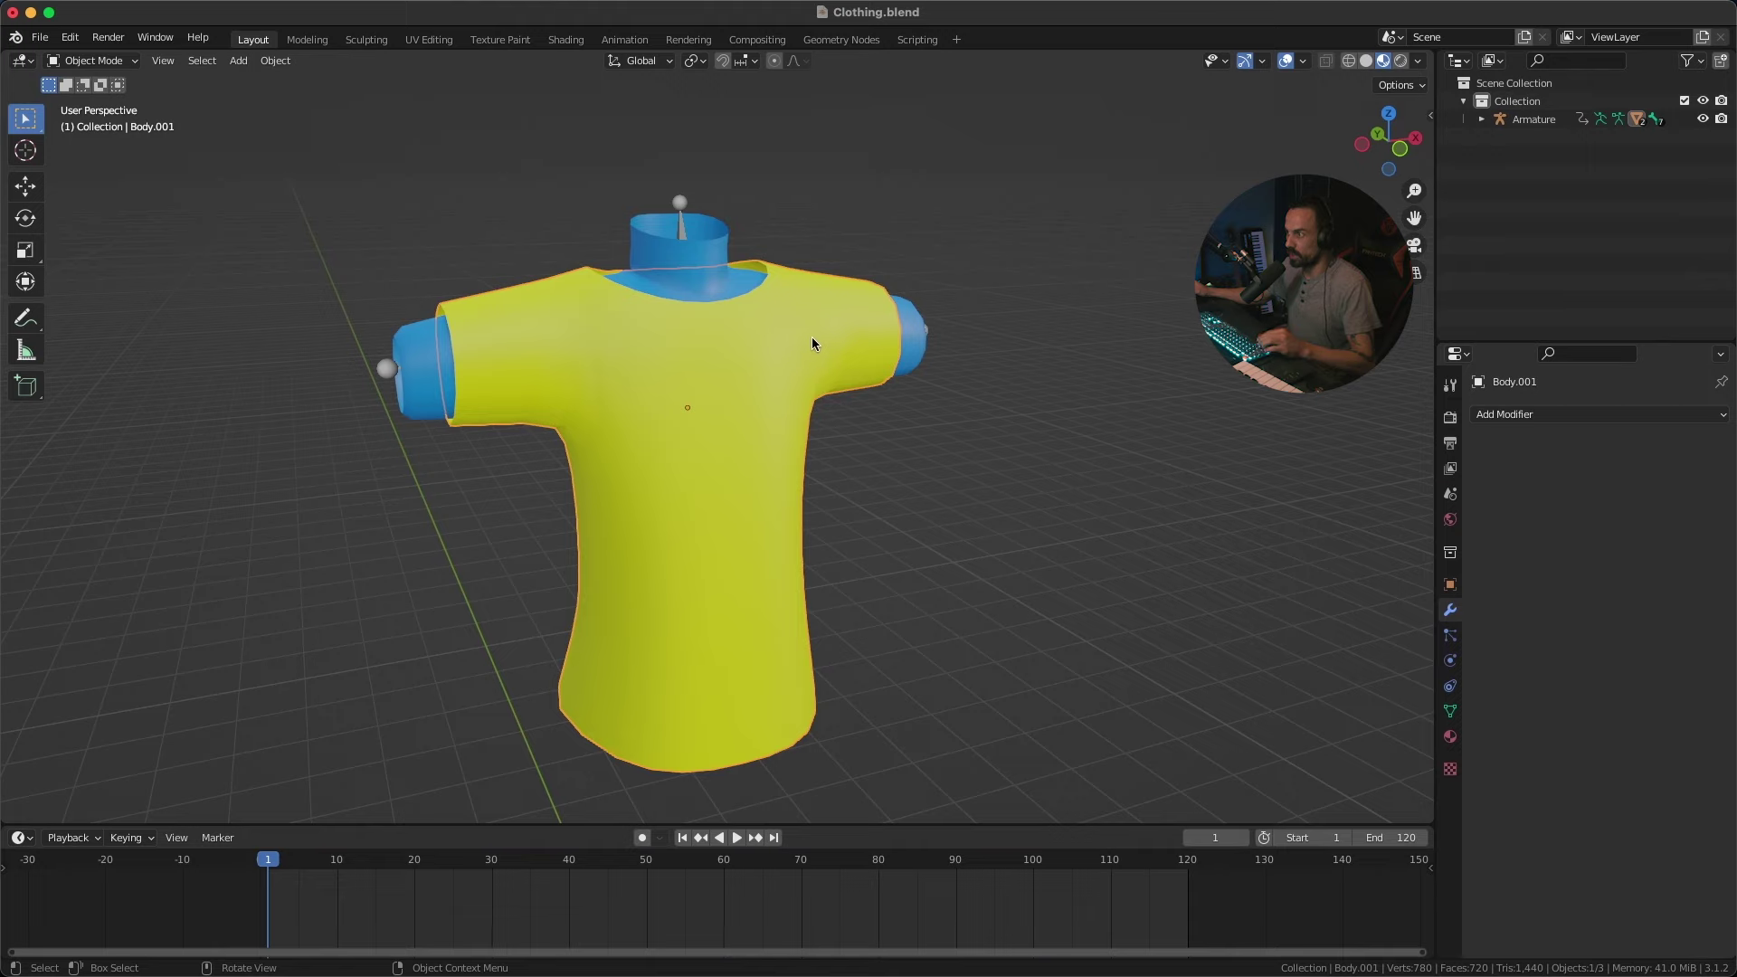
click(1451, 662)
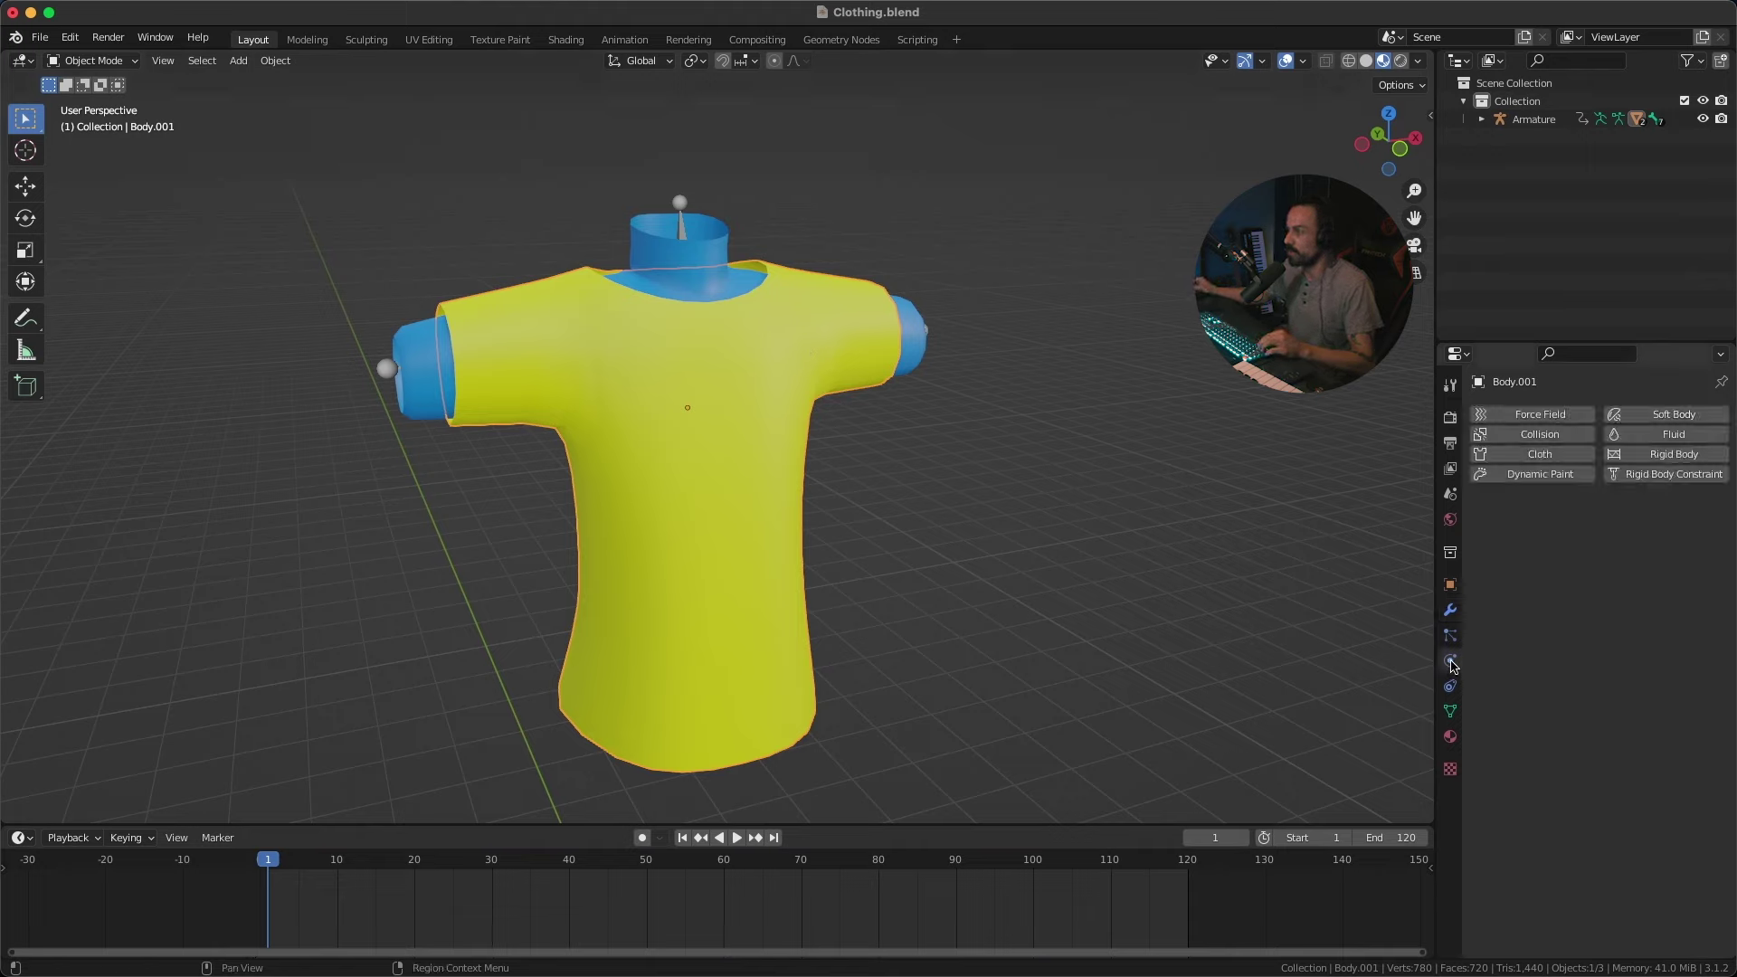
click(1550, 455)
Step: Play the cloth simulation to see how the shirt behaves, return to frame 1 and inspect the shirt on the body
key(space)
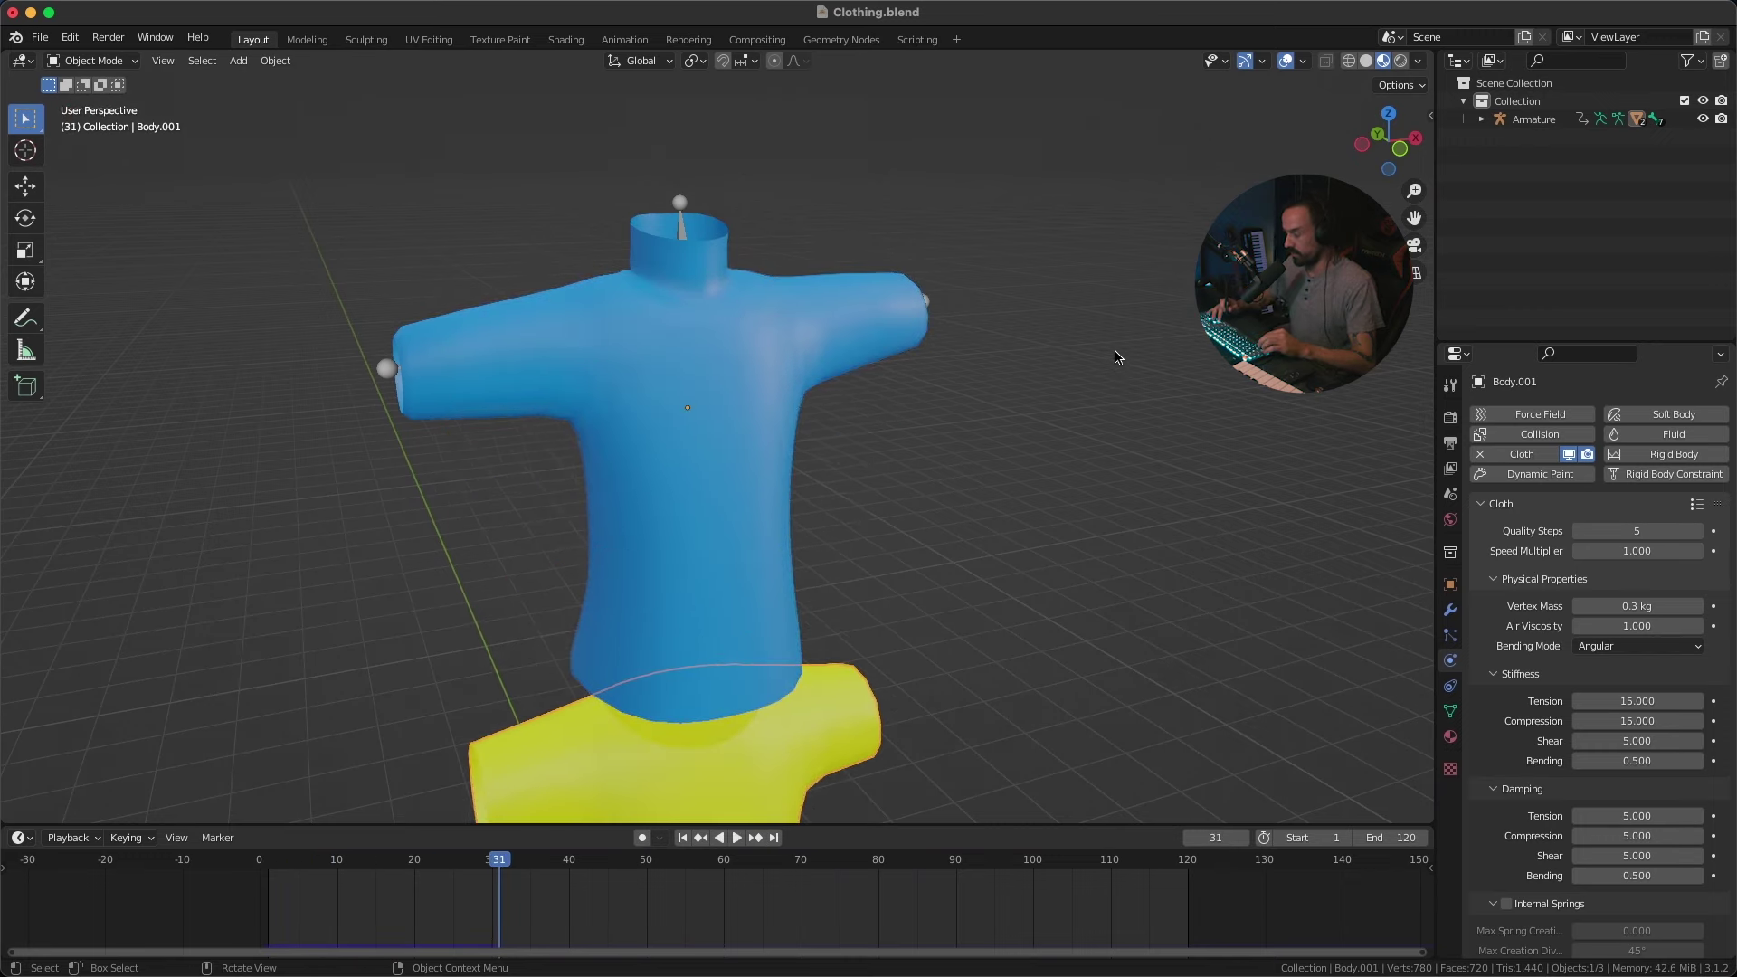
key(Escape)
mouse_move(1037, 351)
middle_down()
mouse_move(838, 344)
mouse_move(1054, 345)
middle_up()
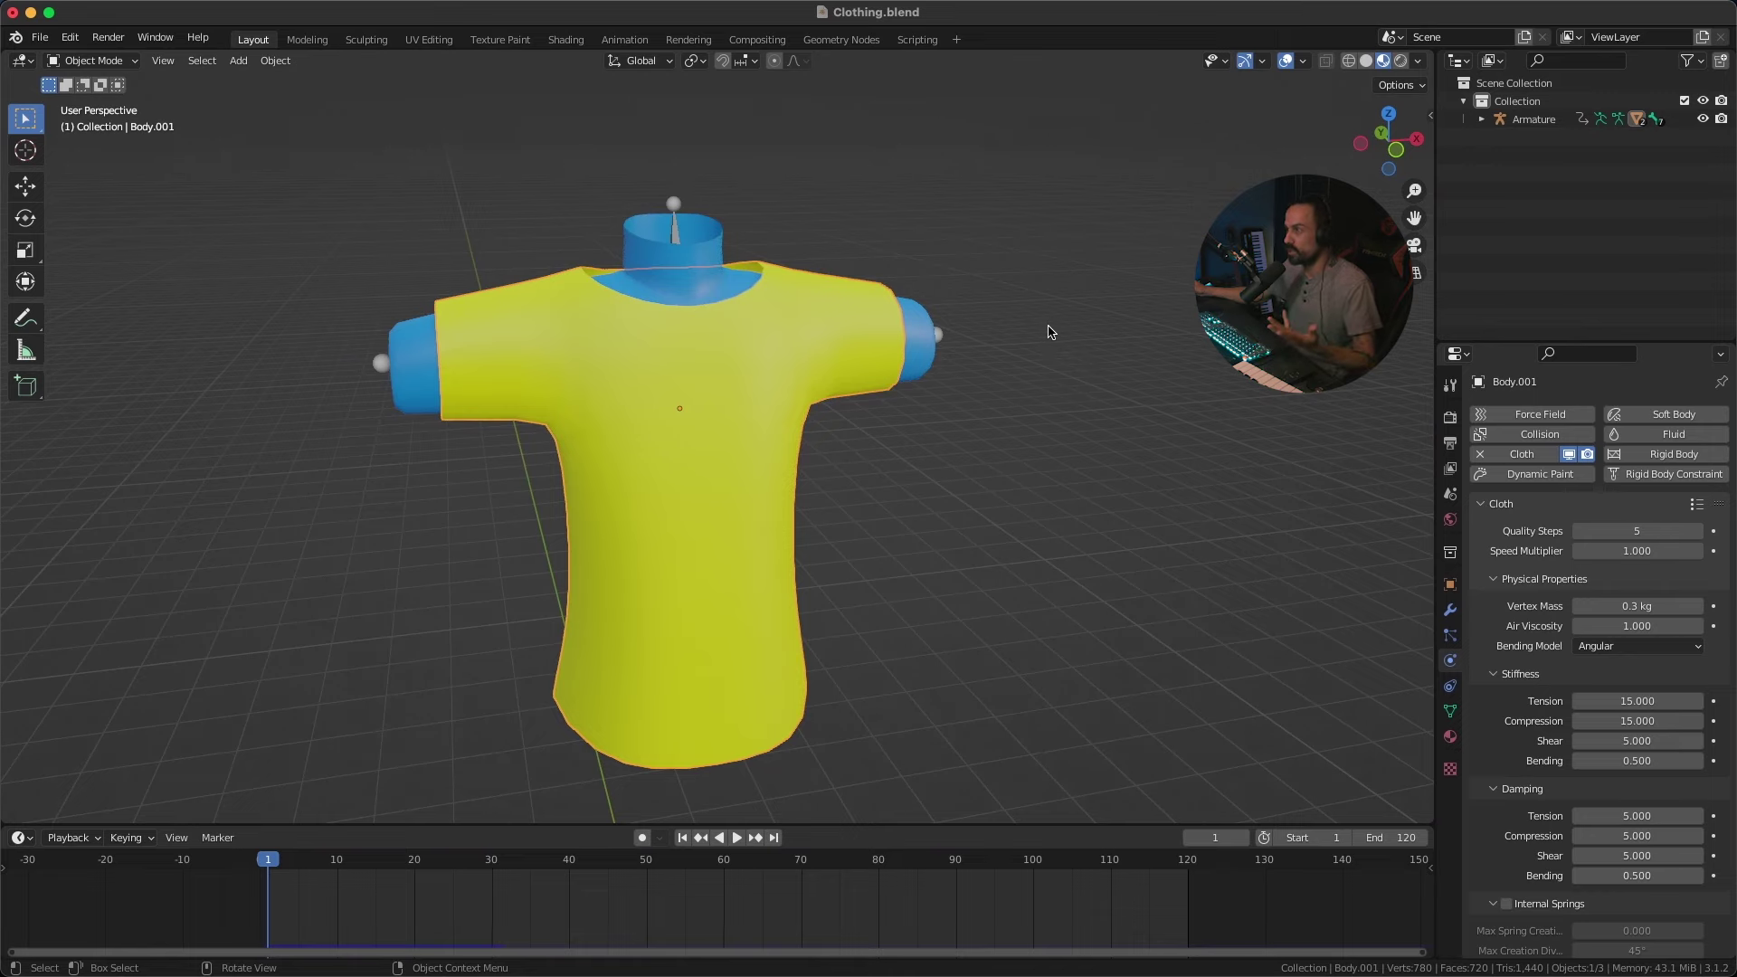
mouse_move(1049, 332)
middle_down()
mouse_move(1093, 329)
mouse_move(1062, 342)
middle_up()
middle_drag(864, 286, 801, 286)
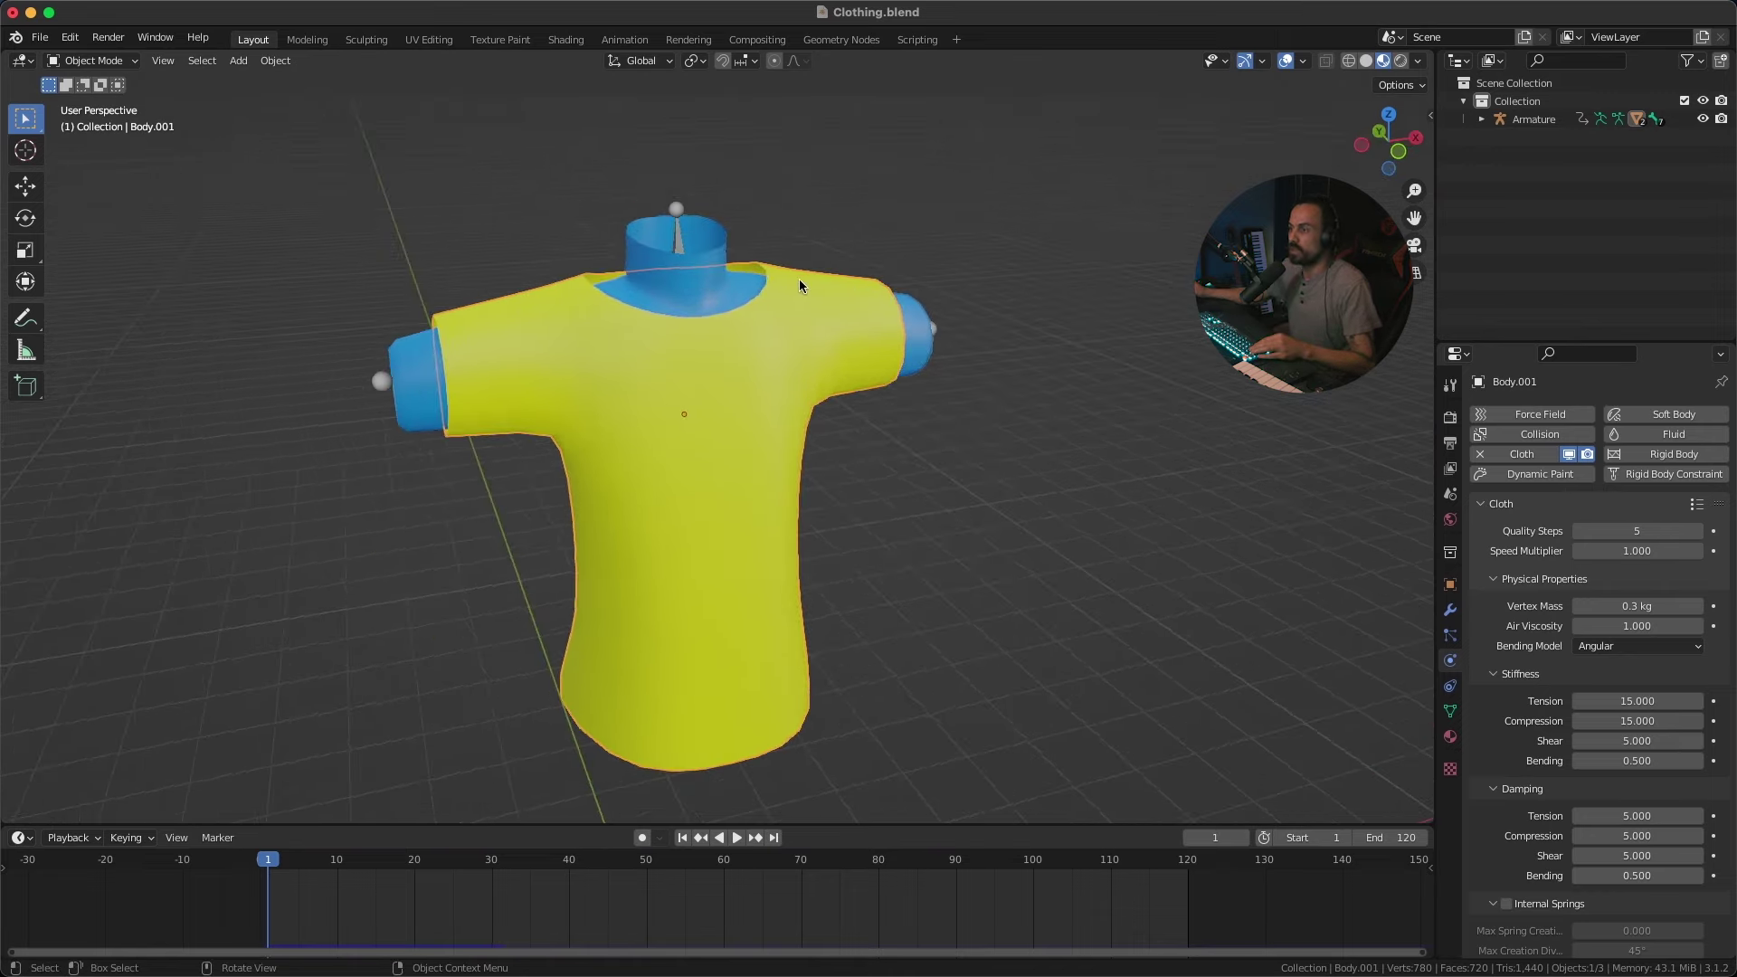
middle_drag(925, 259, 941, 311)
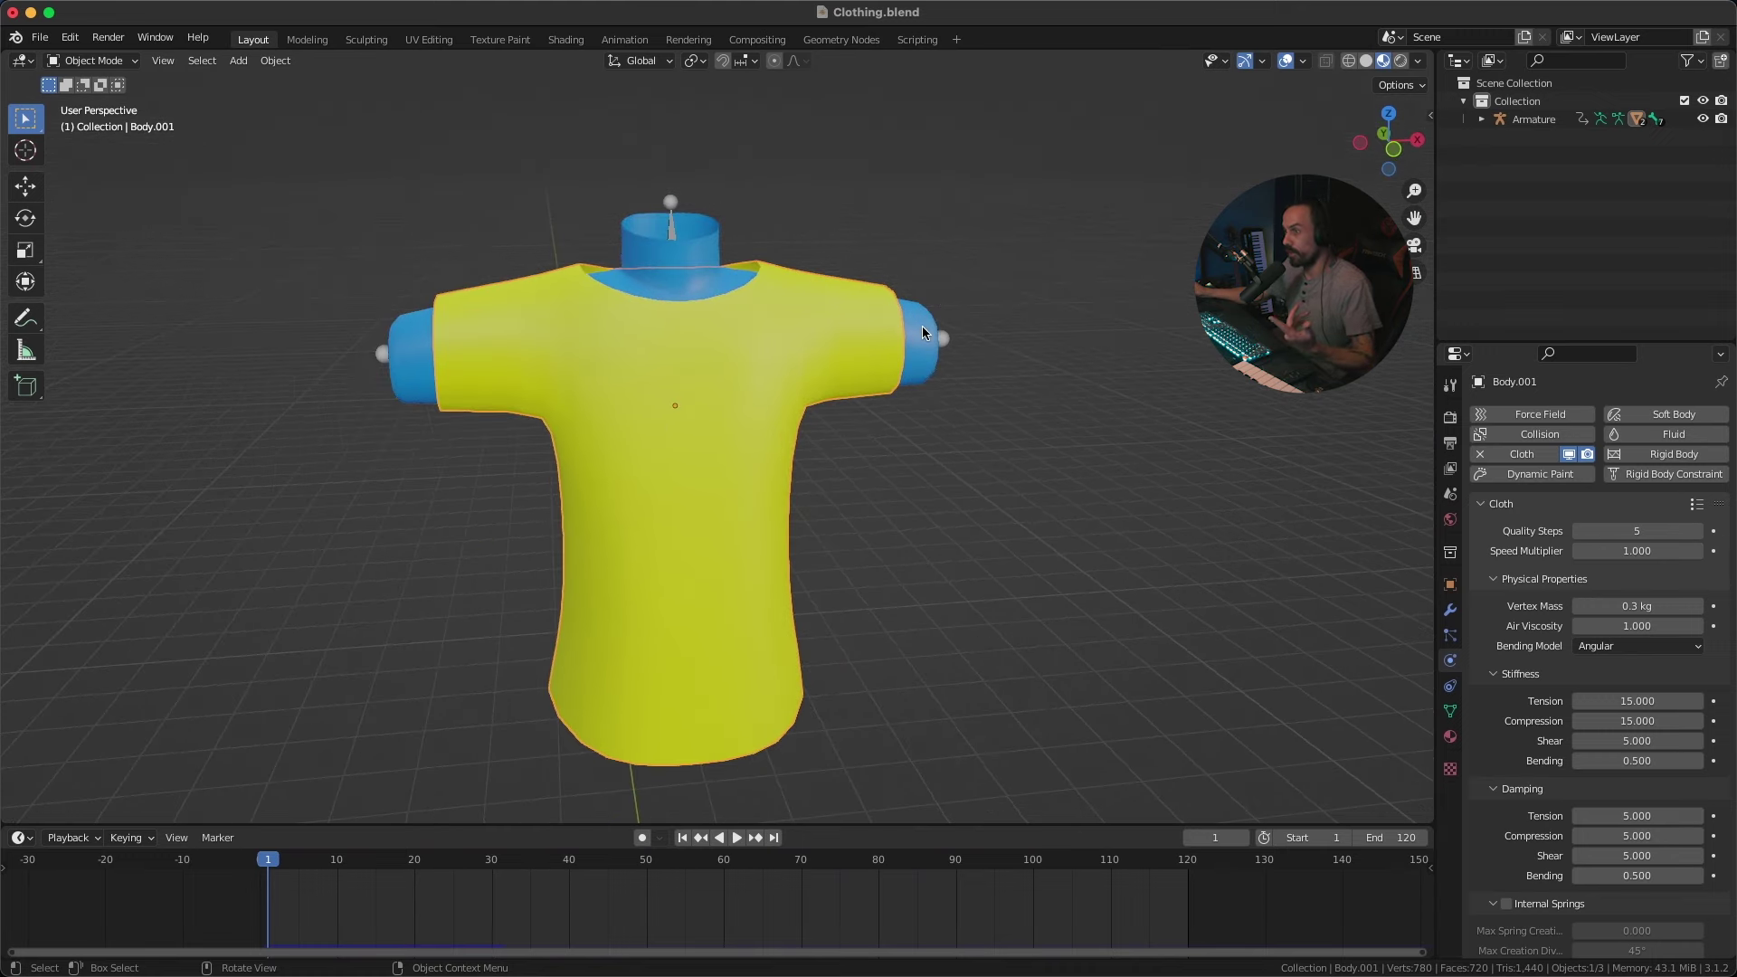
Step: Add Collision physics to the body and deselect it
click(921, 322)
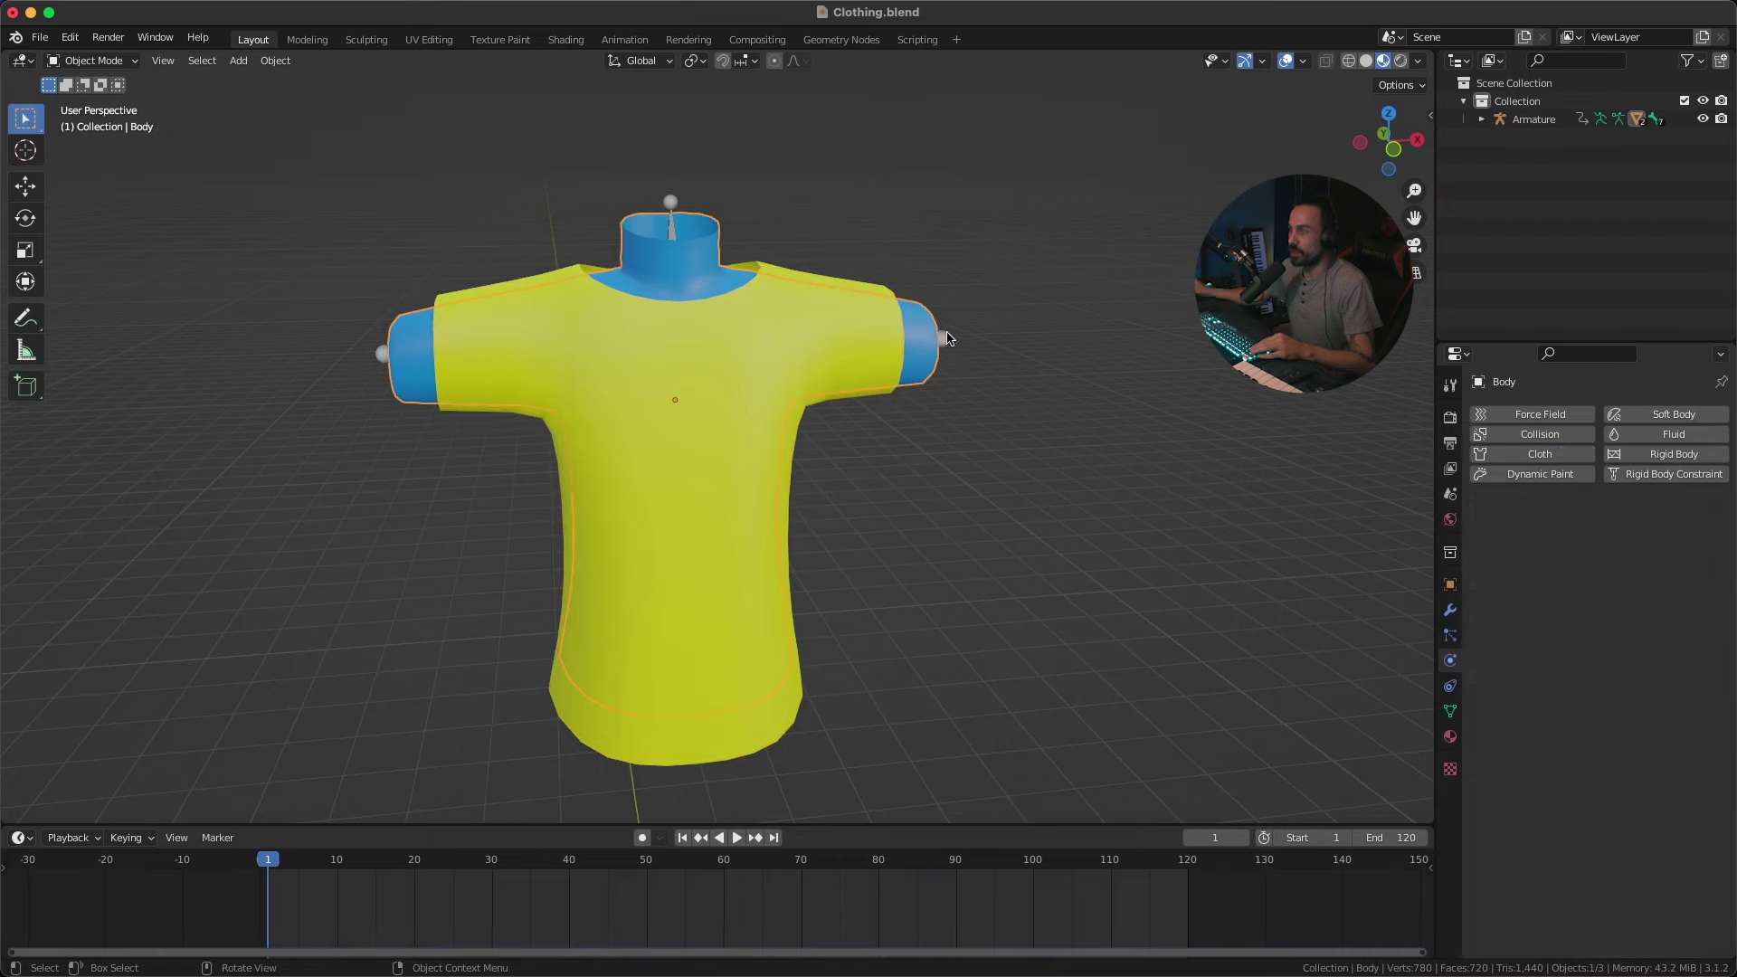
click(1572, 436)
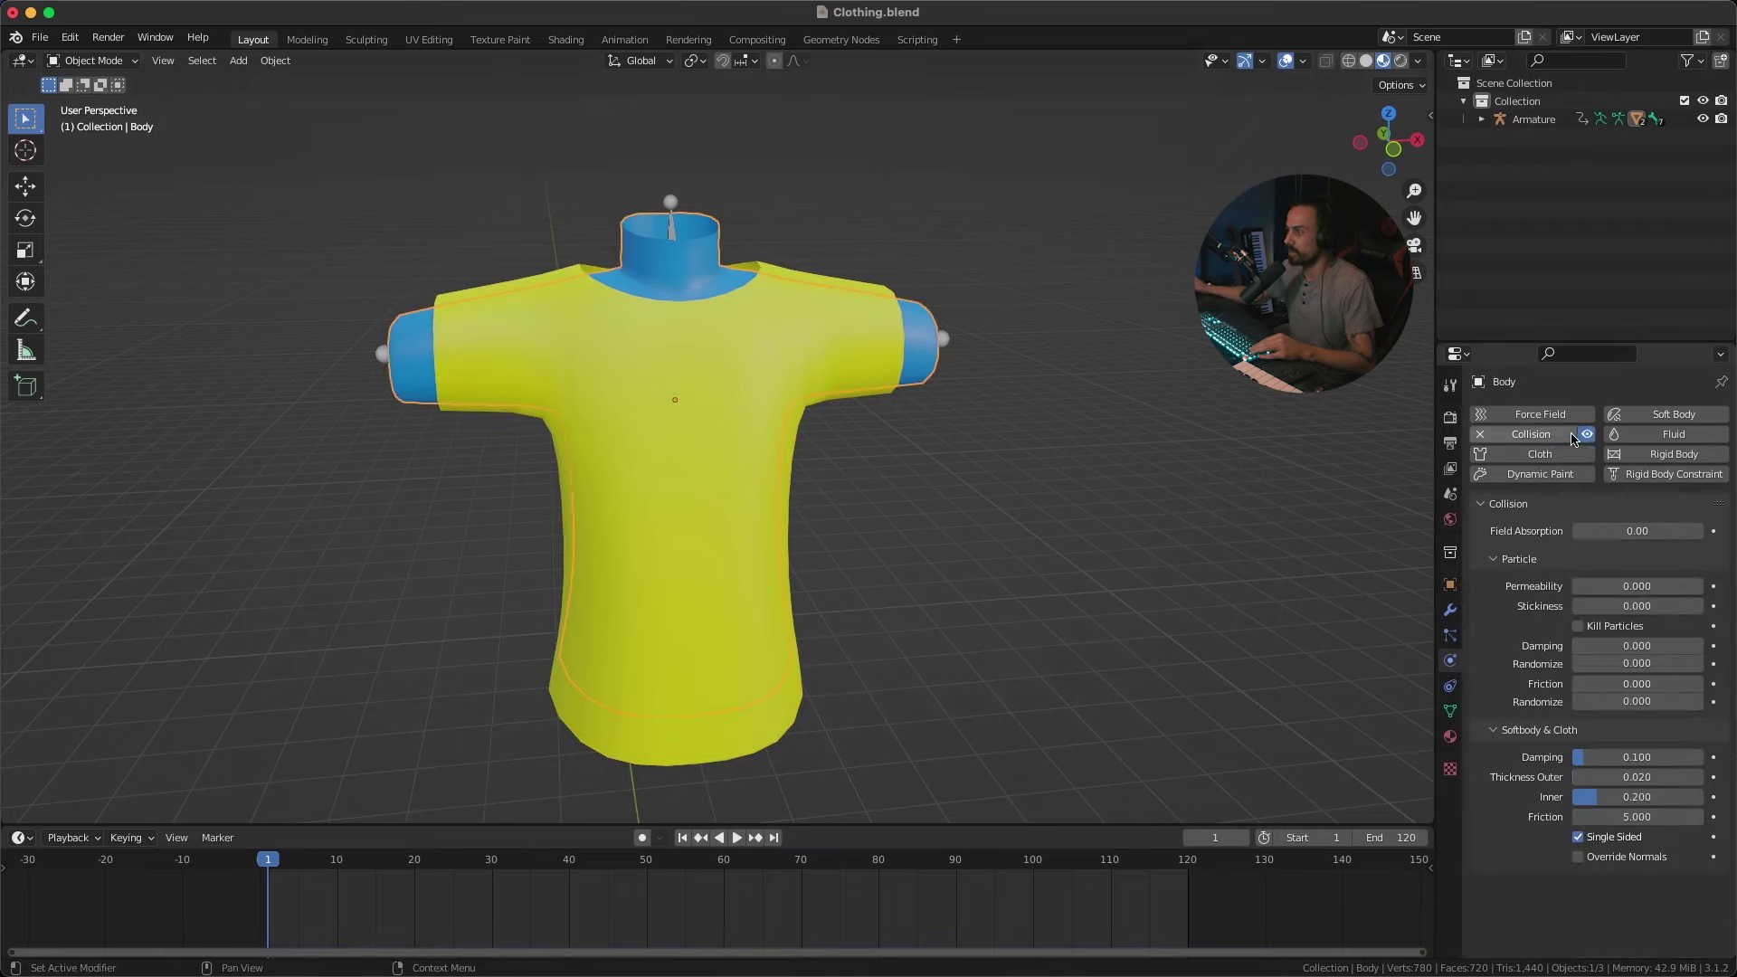
click(1076, 328)
Step: Play the simulation to check how the cloth shirt collides with the moving body, and return to frame 1
key(space)
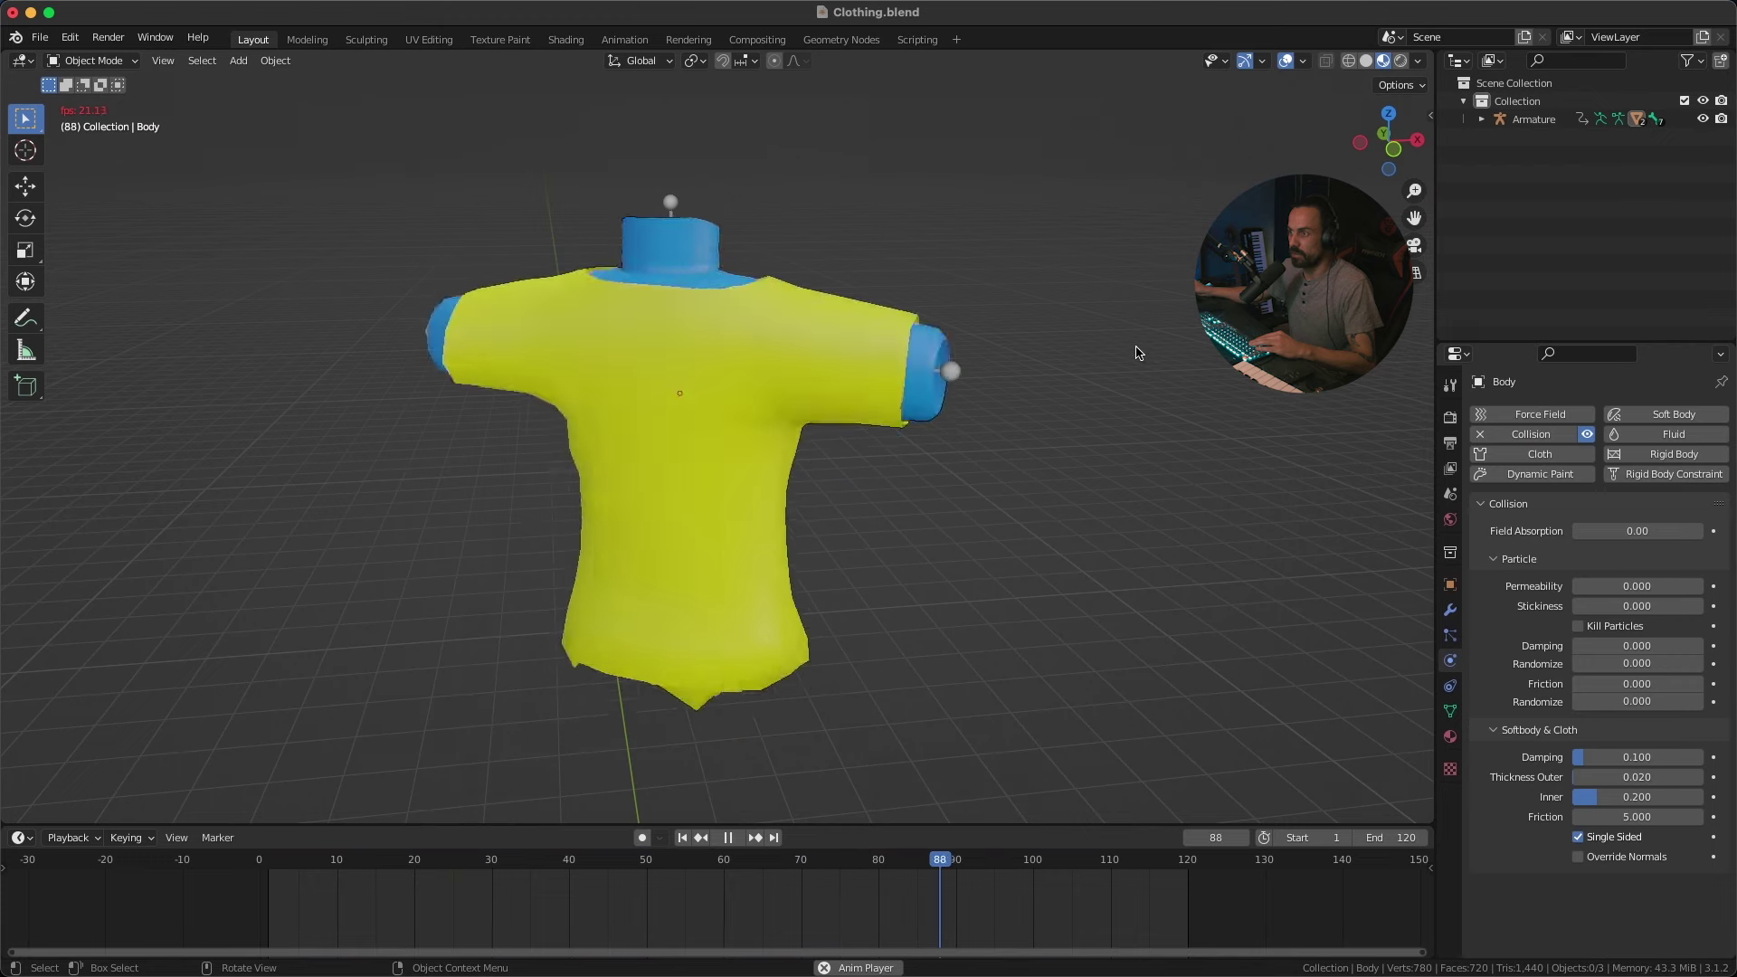
key(space)
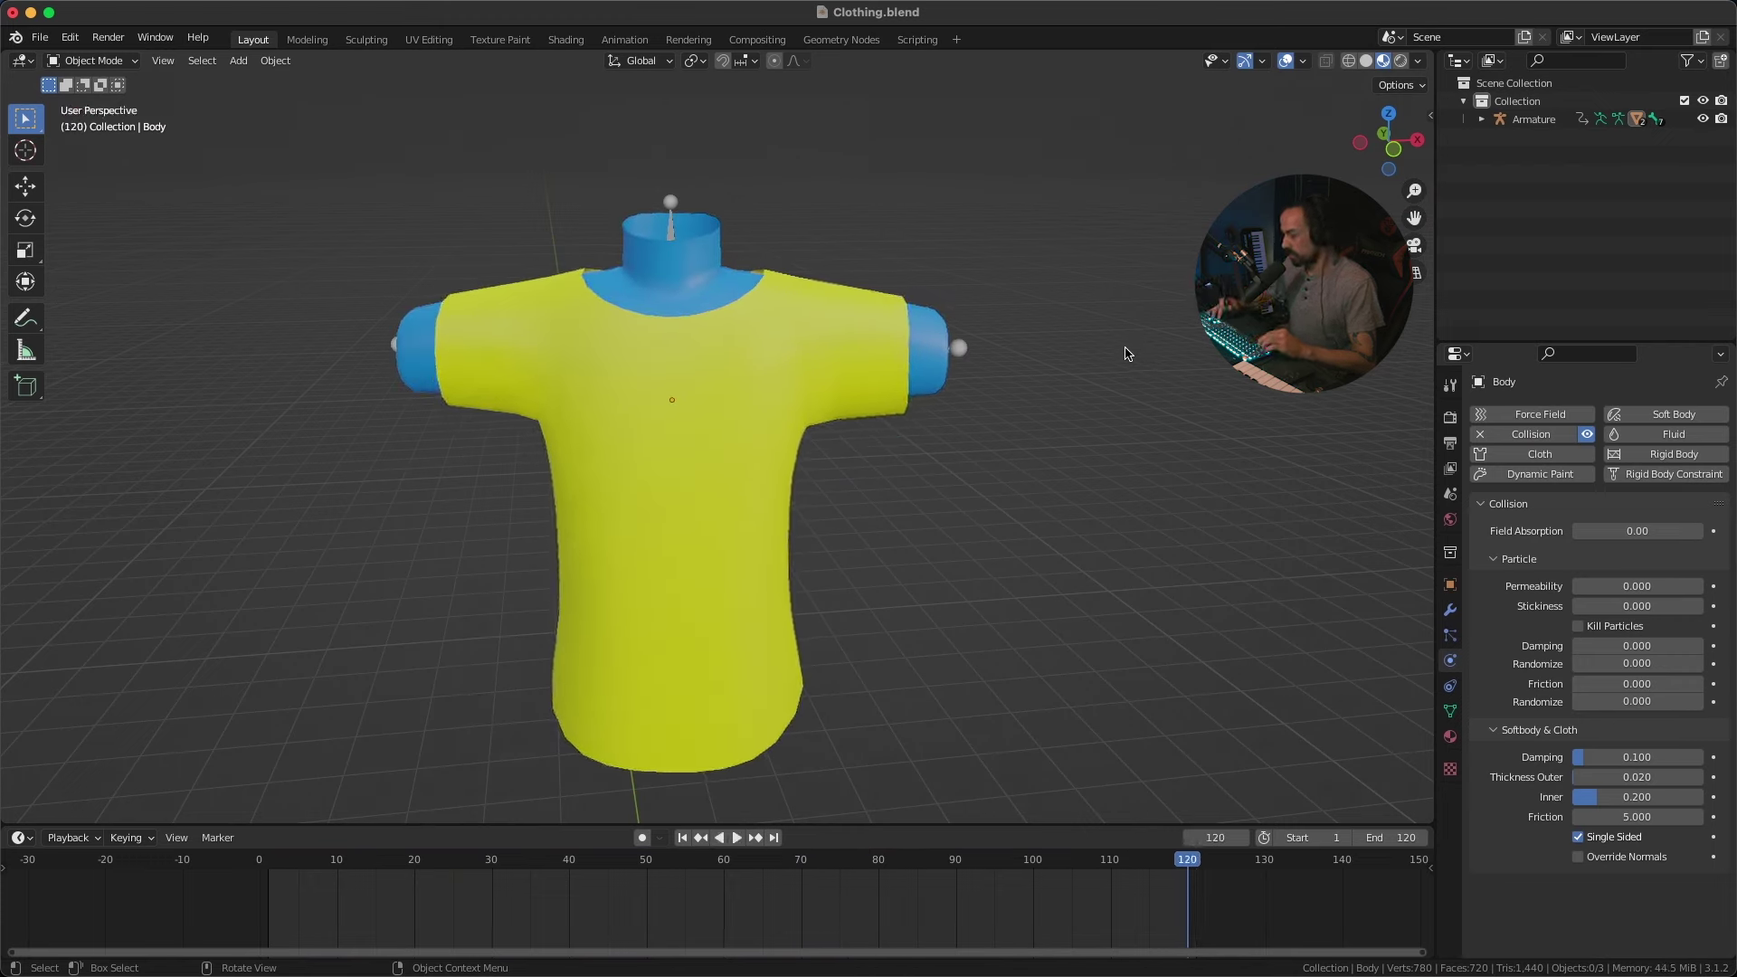
key(shift+Left)
Step: Set the Quality Steps of the shirt's cloth simulation to 10 and review its remaining cloth settings
click(901, 328)
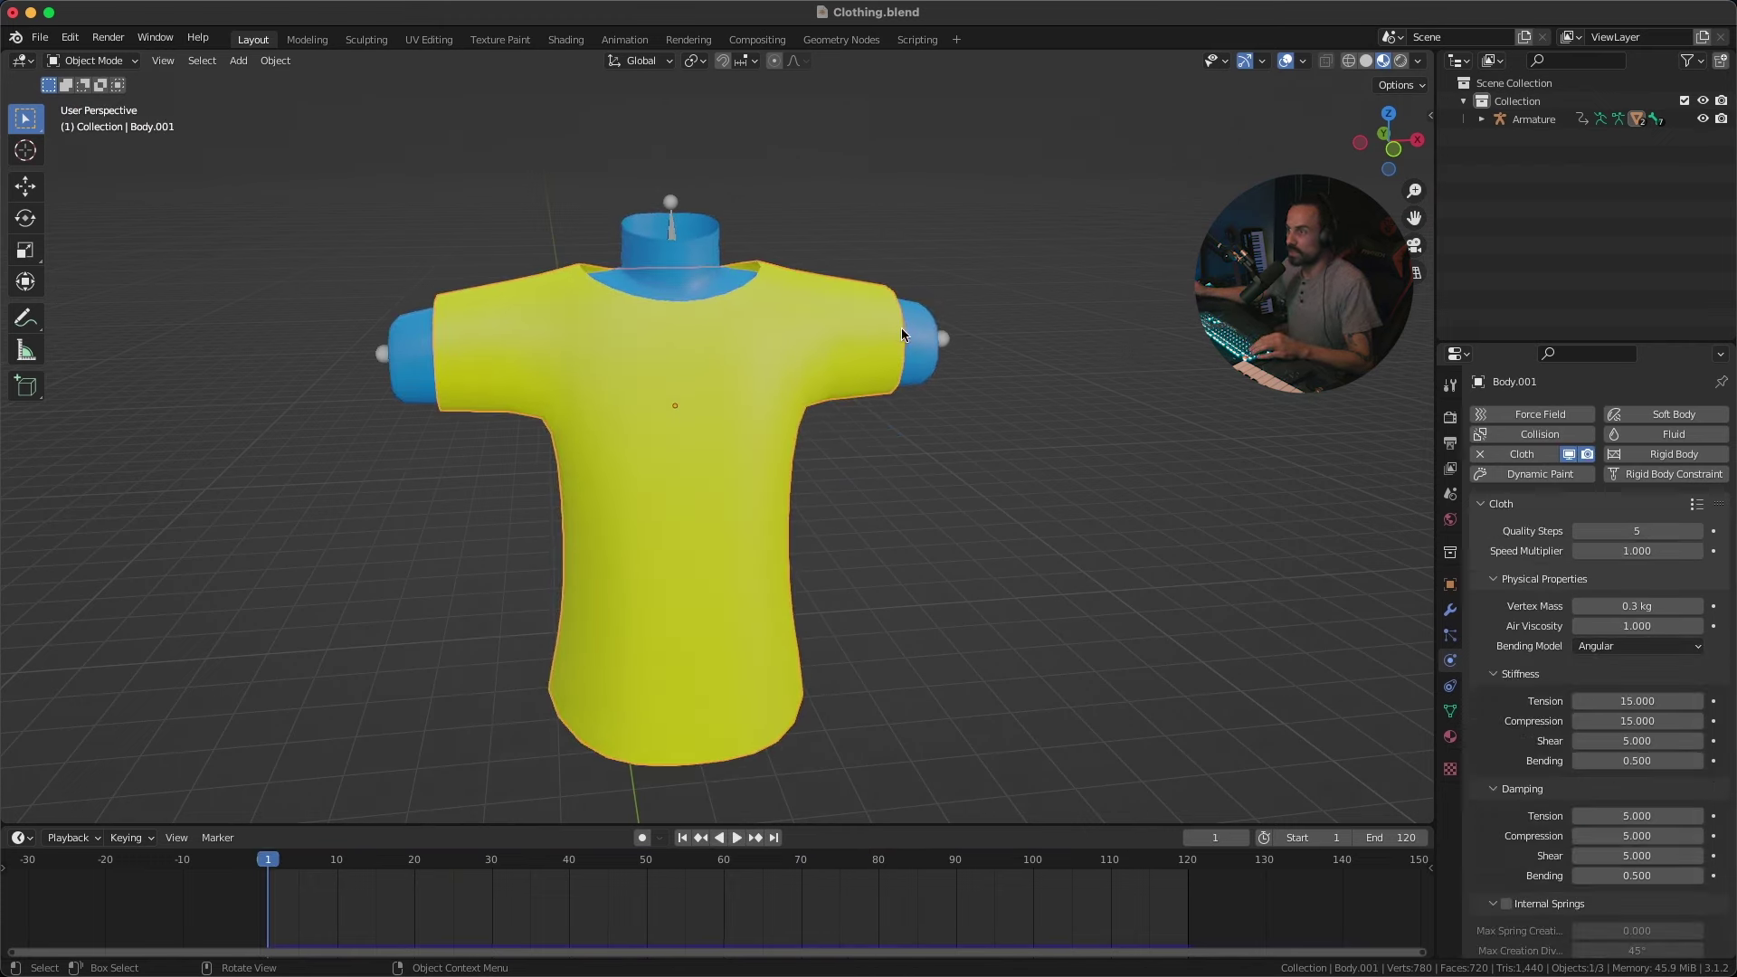
click(1023, 276)
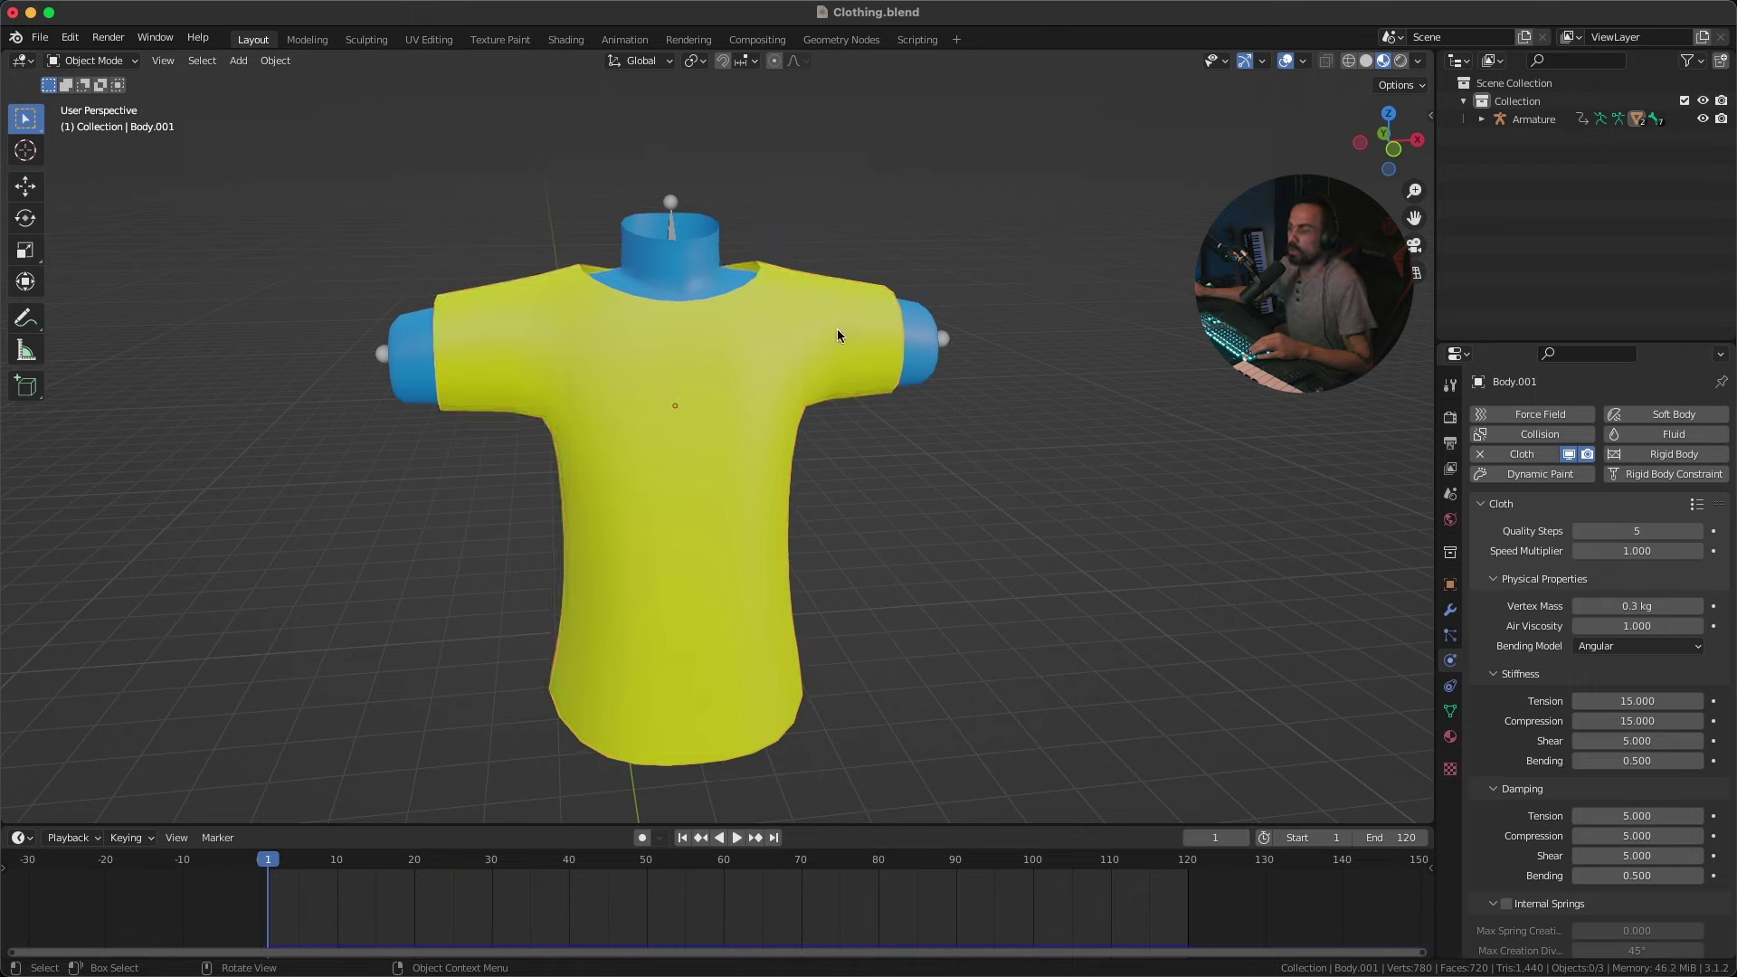
click(834, 335)
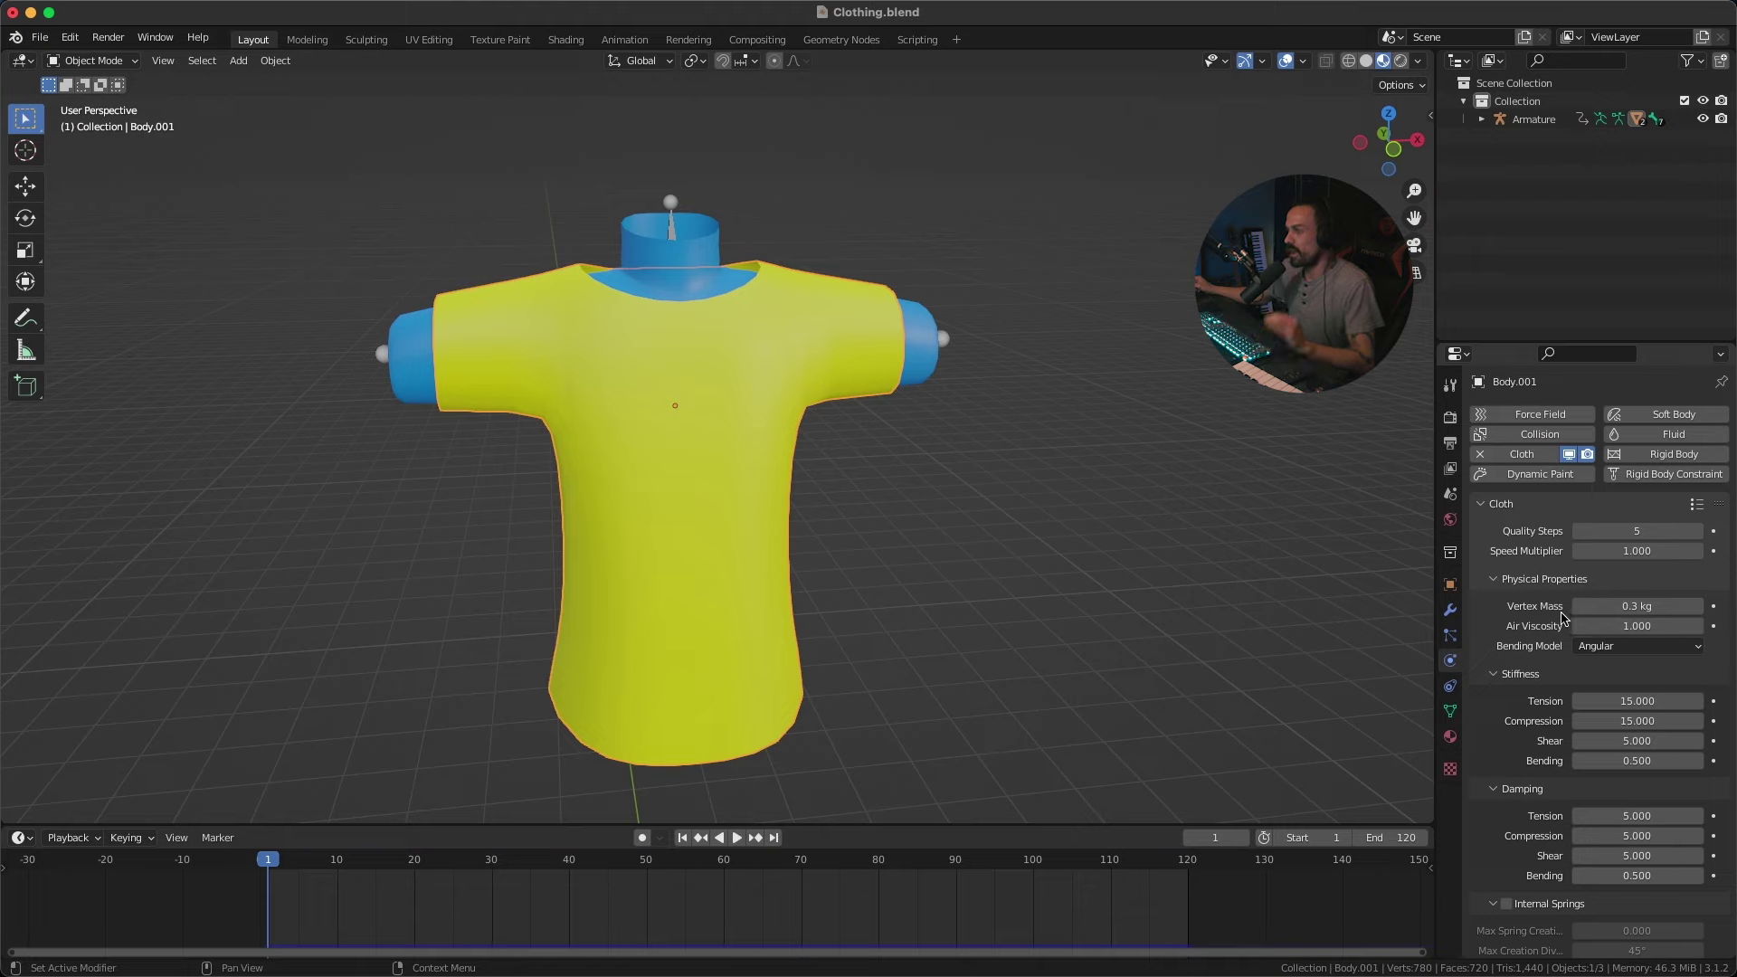
middle_drag(1570, 631, 1555, 698)
scroll(1570, 661, up, 7)
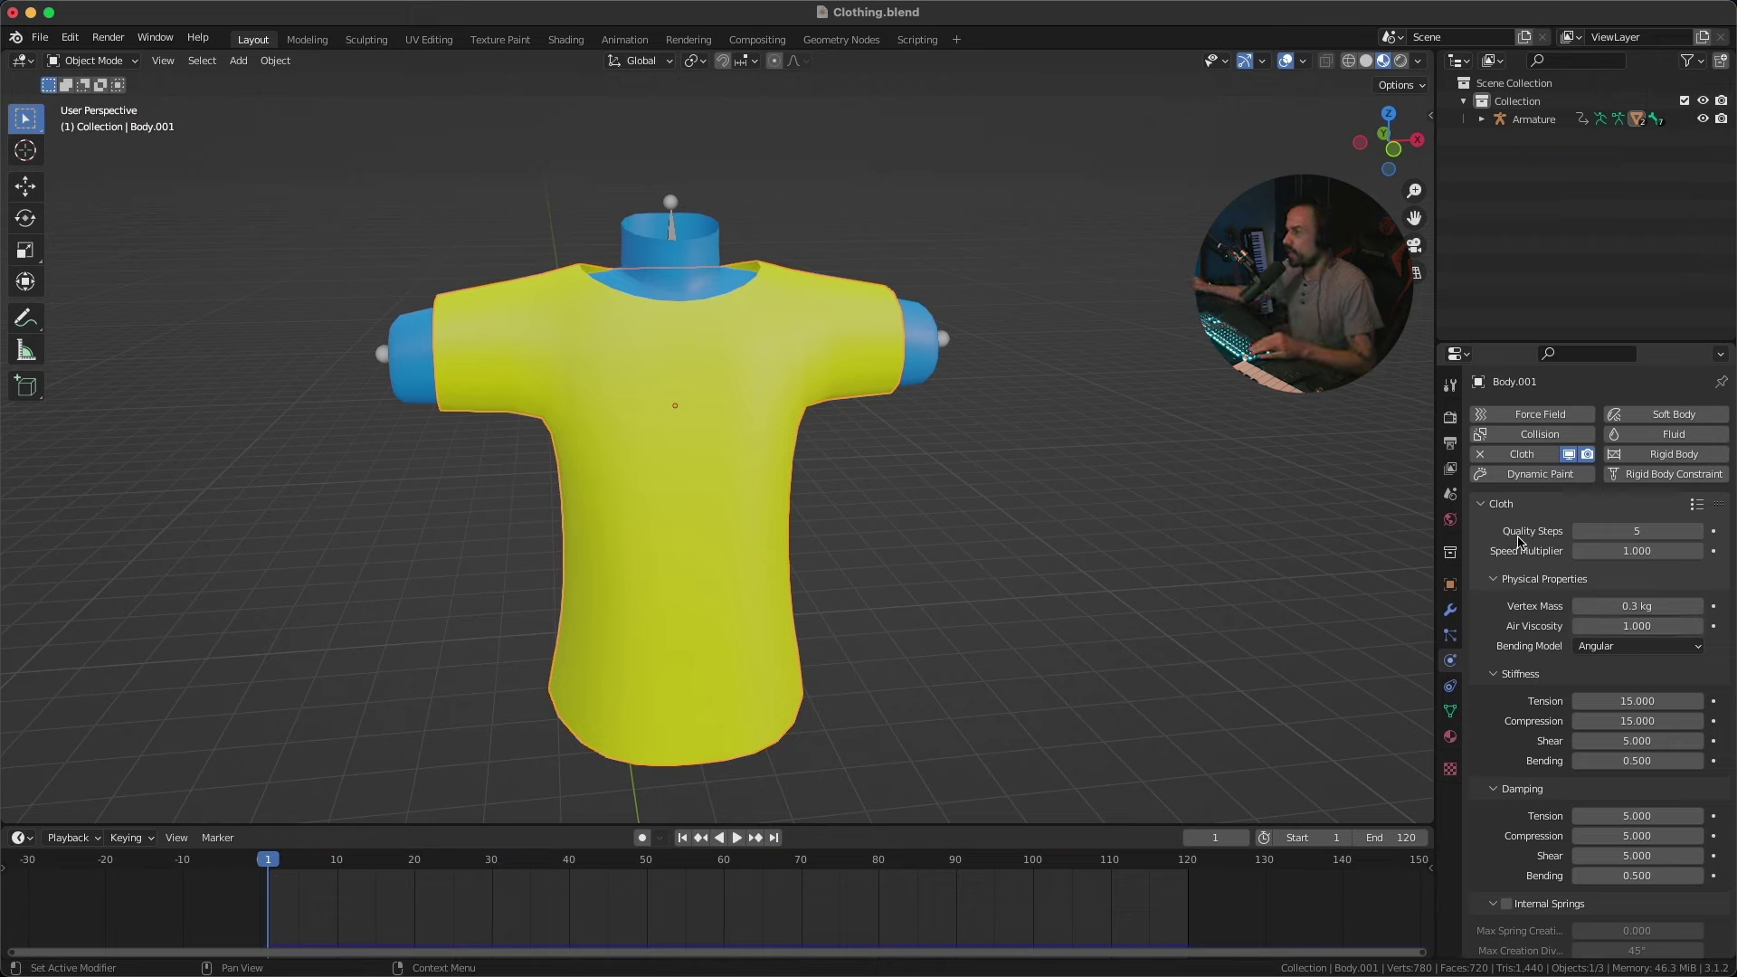
click(1647, 531)
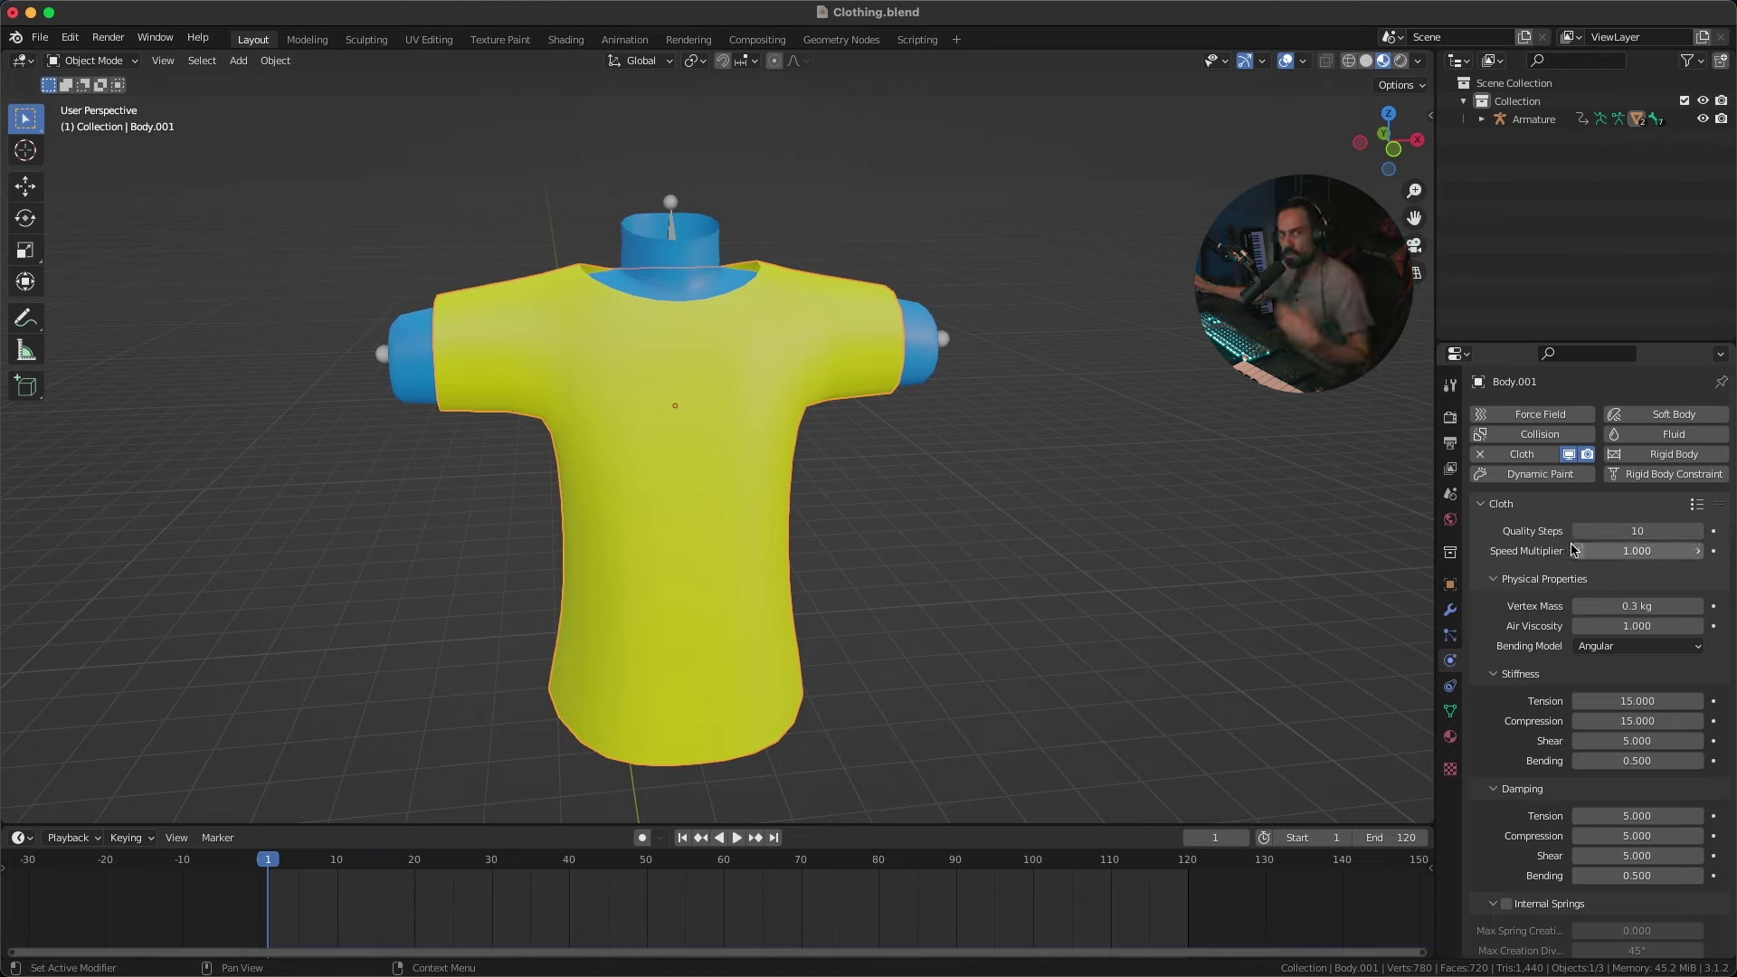
scroll(1663, 589, down, 7)
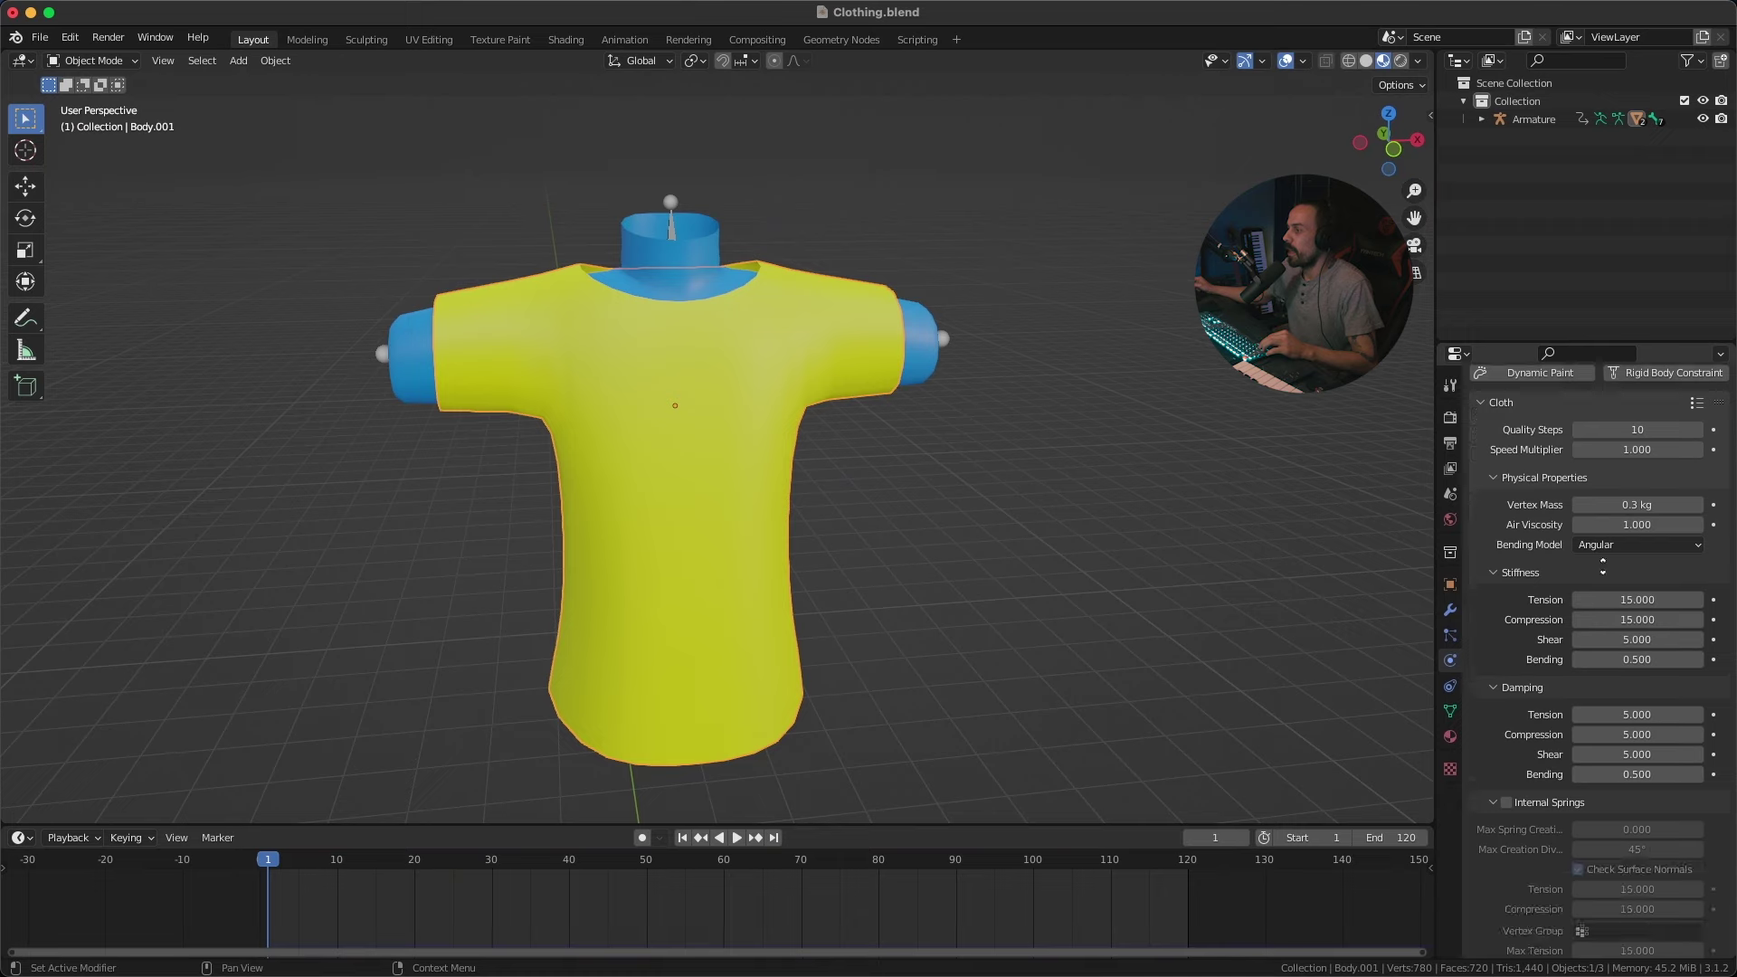
scroll(1575, 543, up, 2)
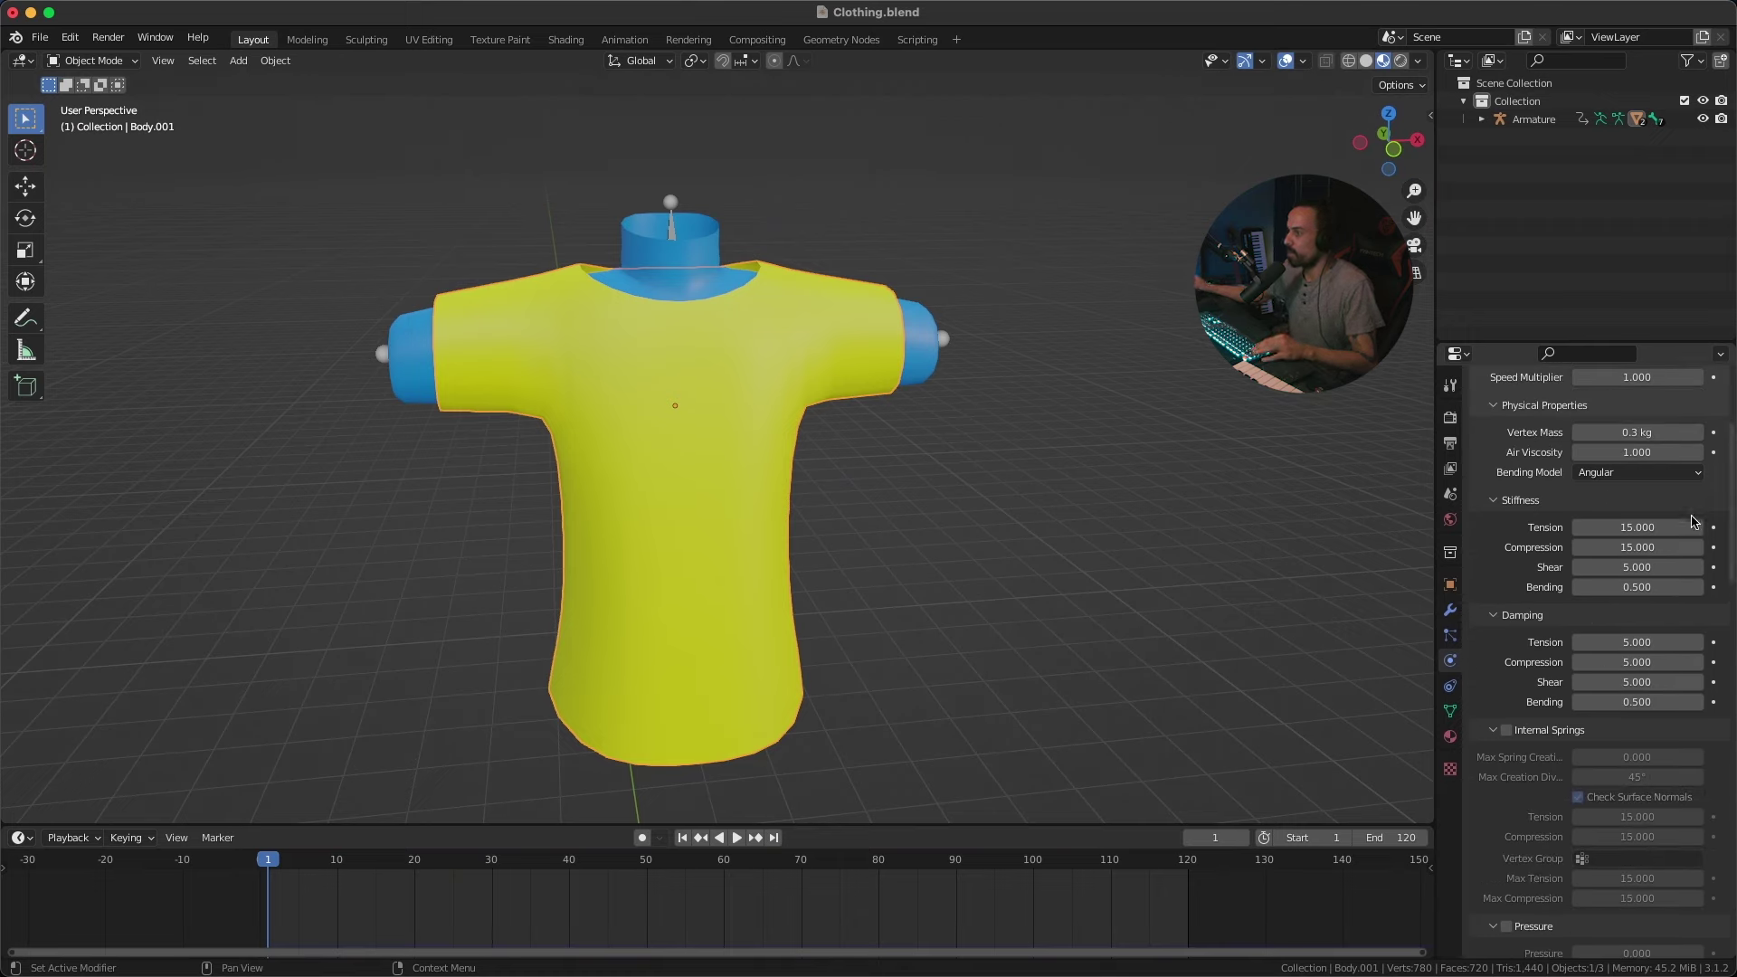
Step: Set the Tension and Compression stiffness of the shirt's cloth simulation to 5
click(1656, 526)
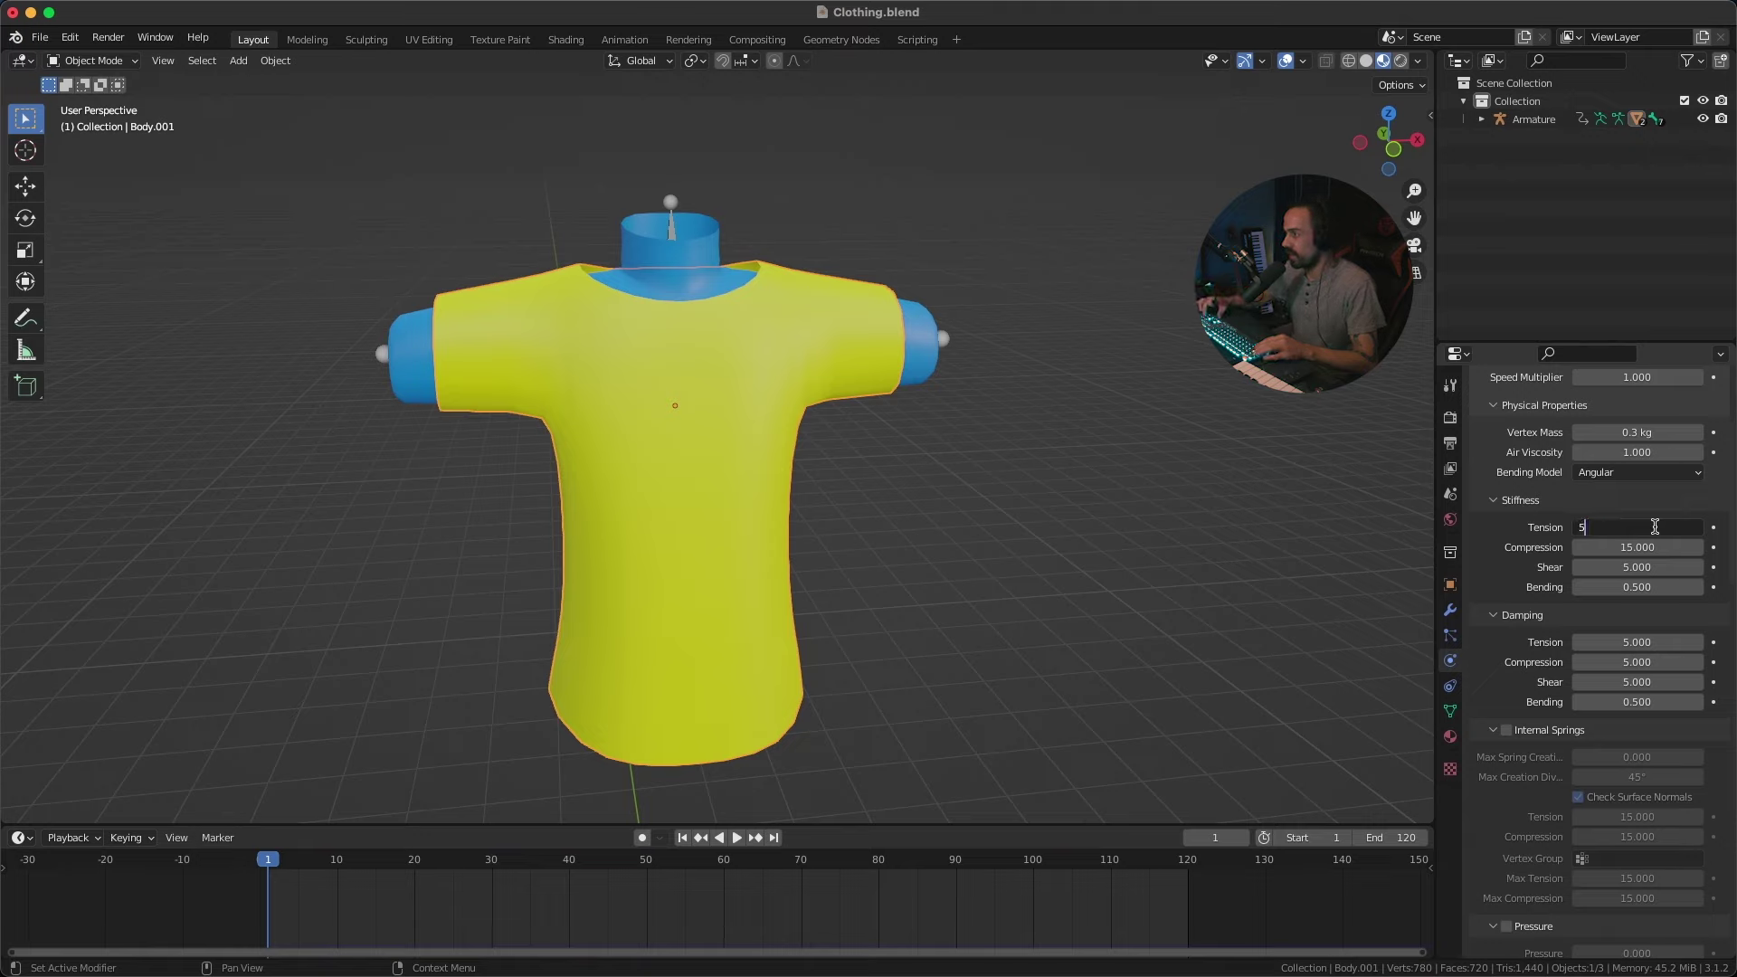
key(Tab)
key(Return)
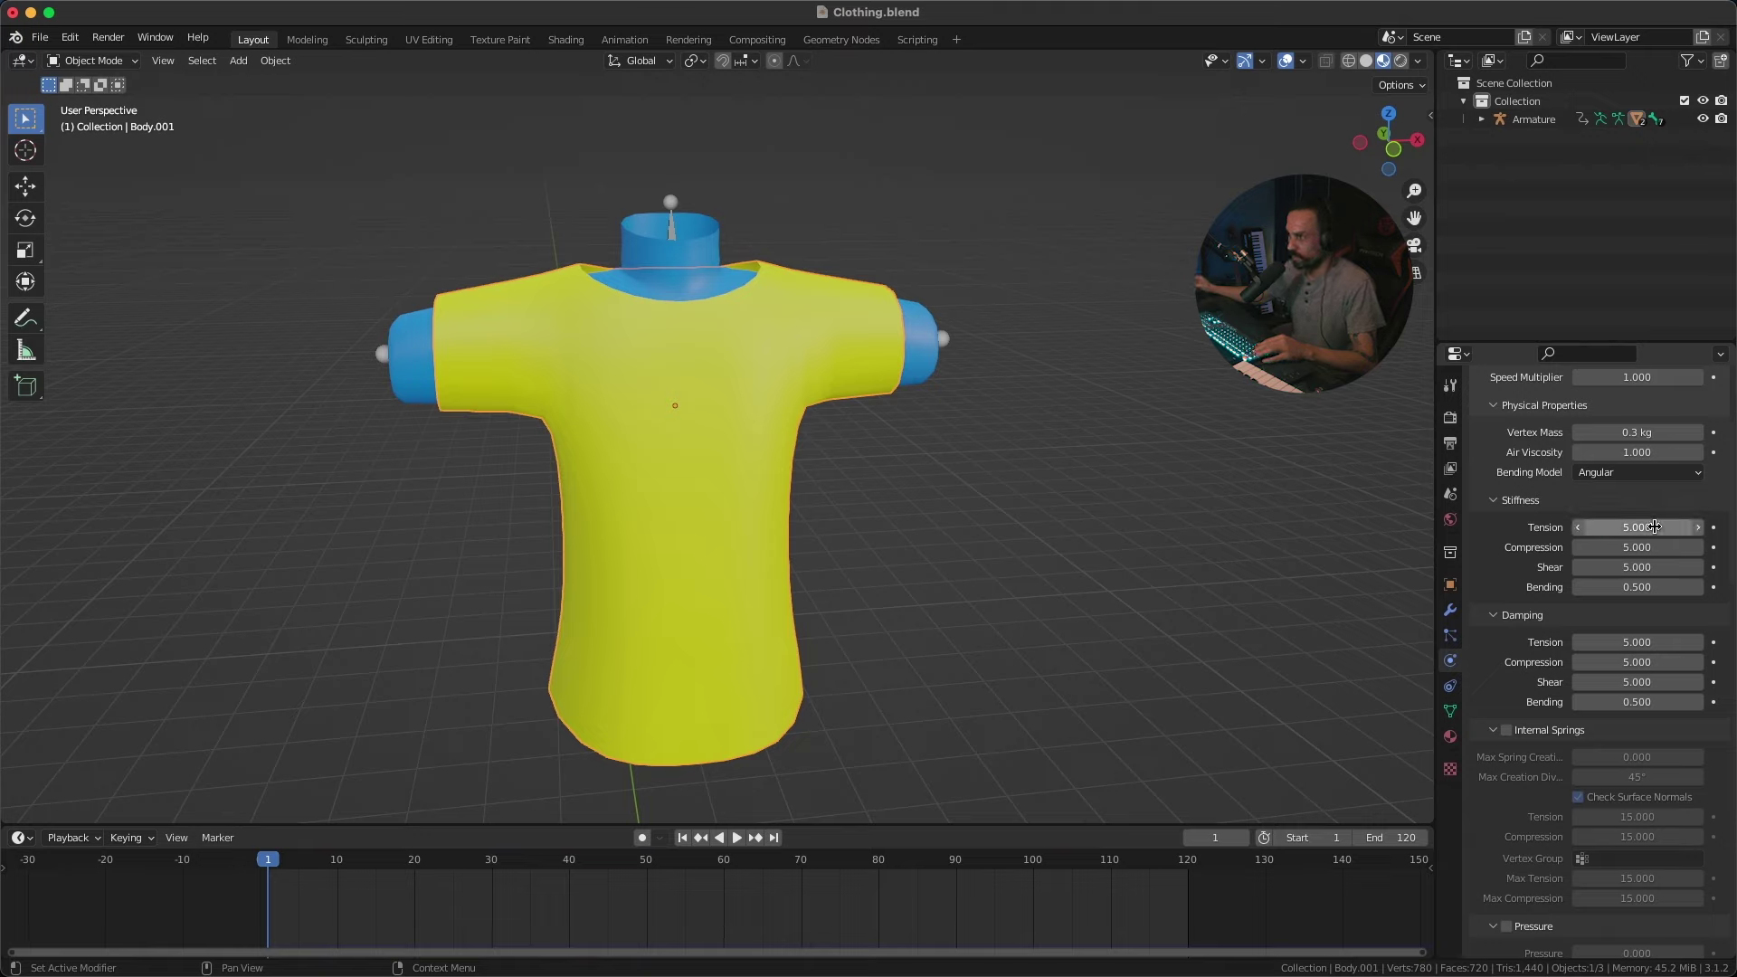
Step: Set the shirt's cloth collision Quality to 5 and enable Self Collisions
scroll(1538, 642, down, 5)
scroll(1535, 543, down, 8)
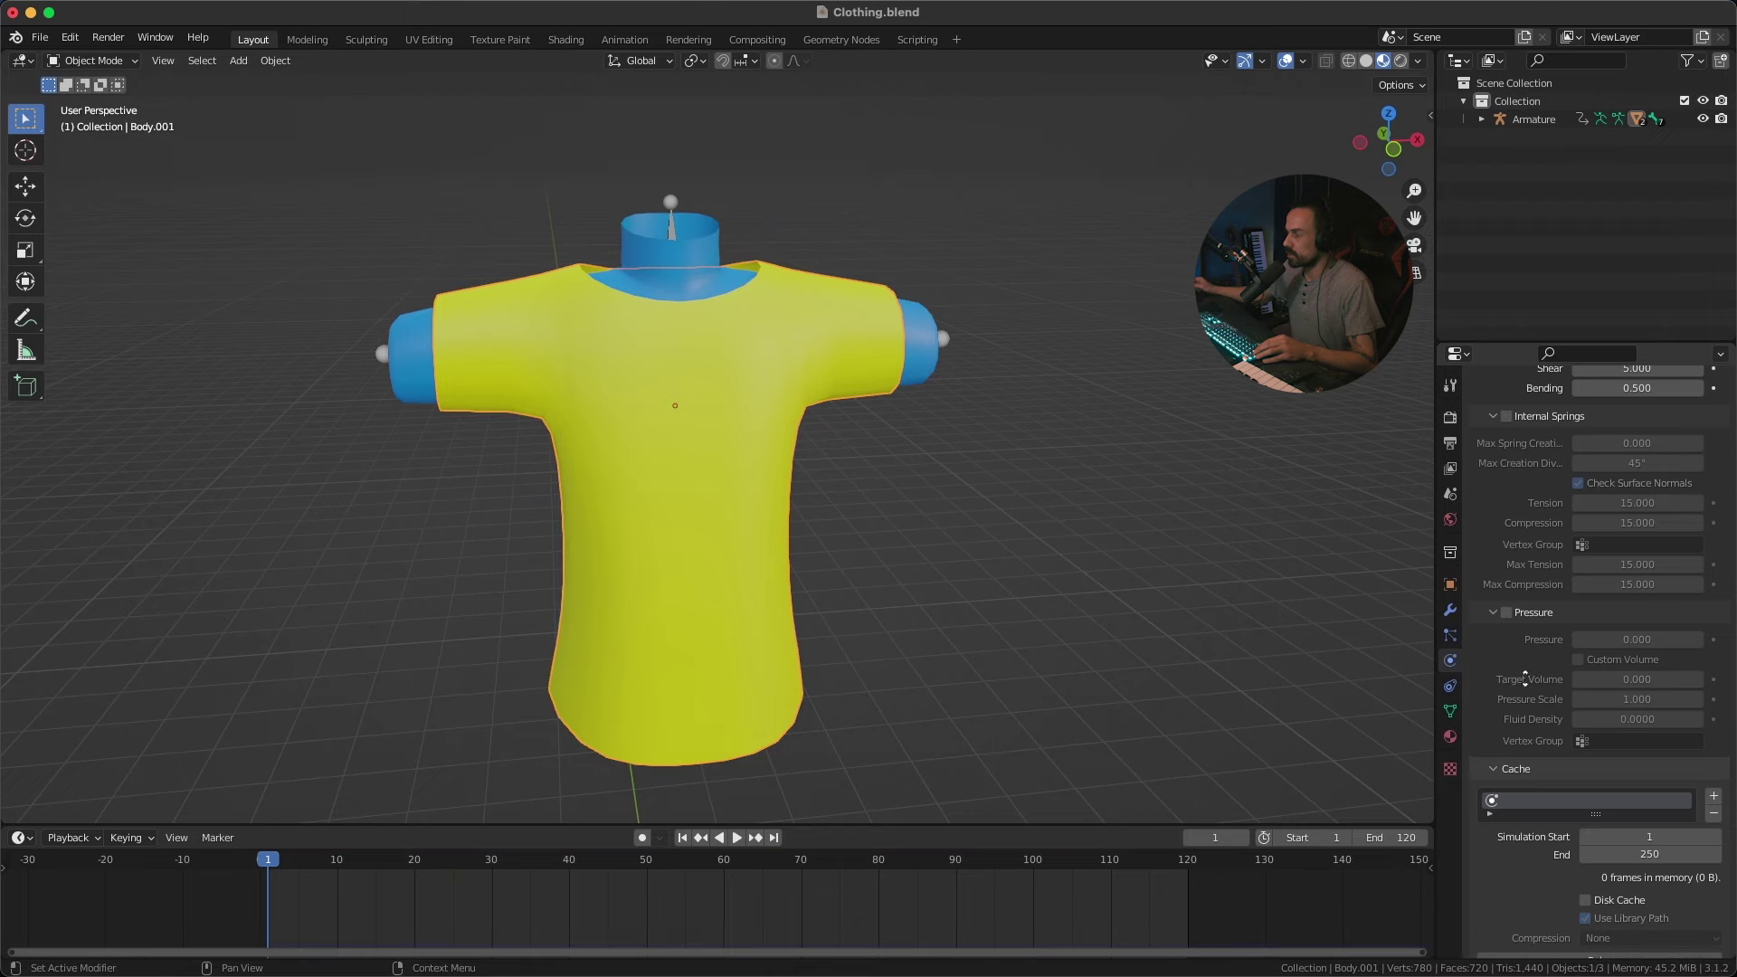
scroll(1535, 531, down, 4)
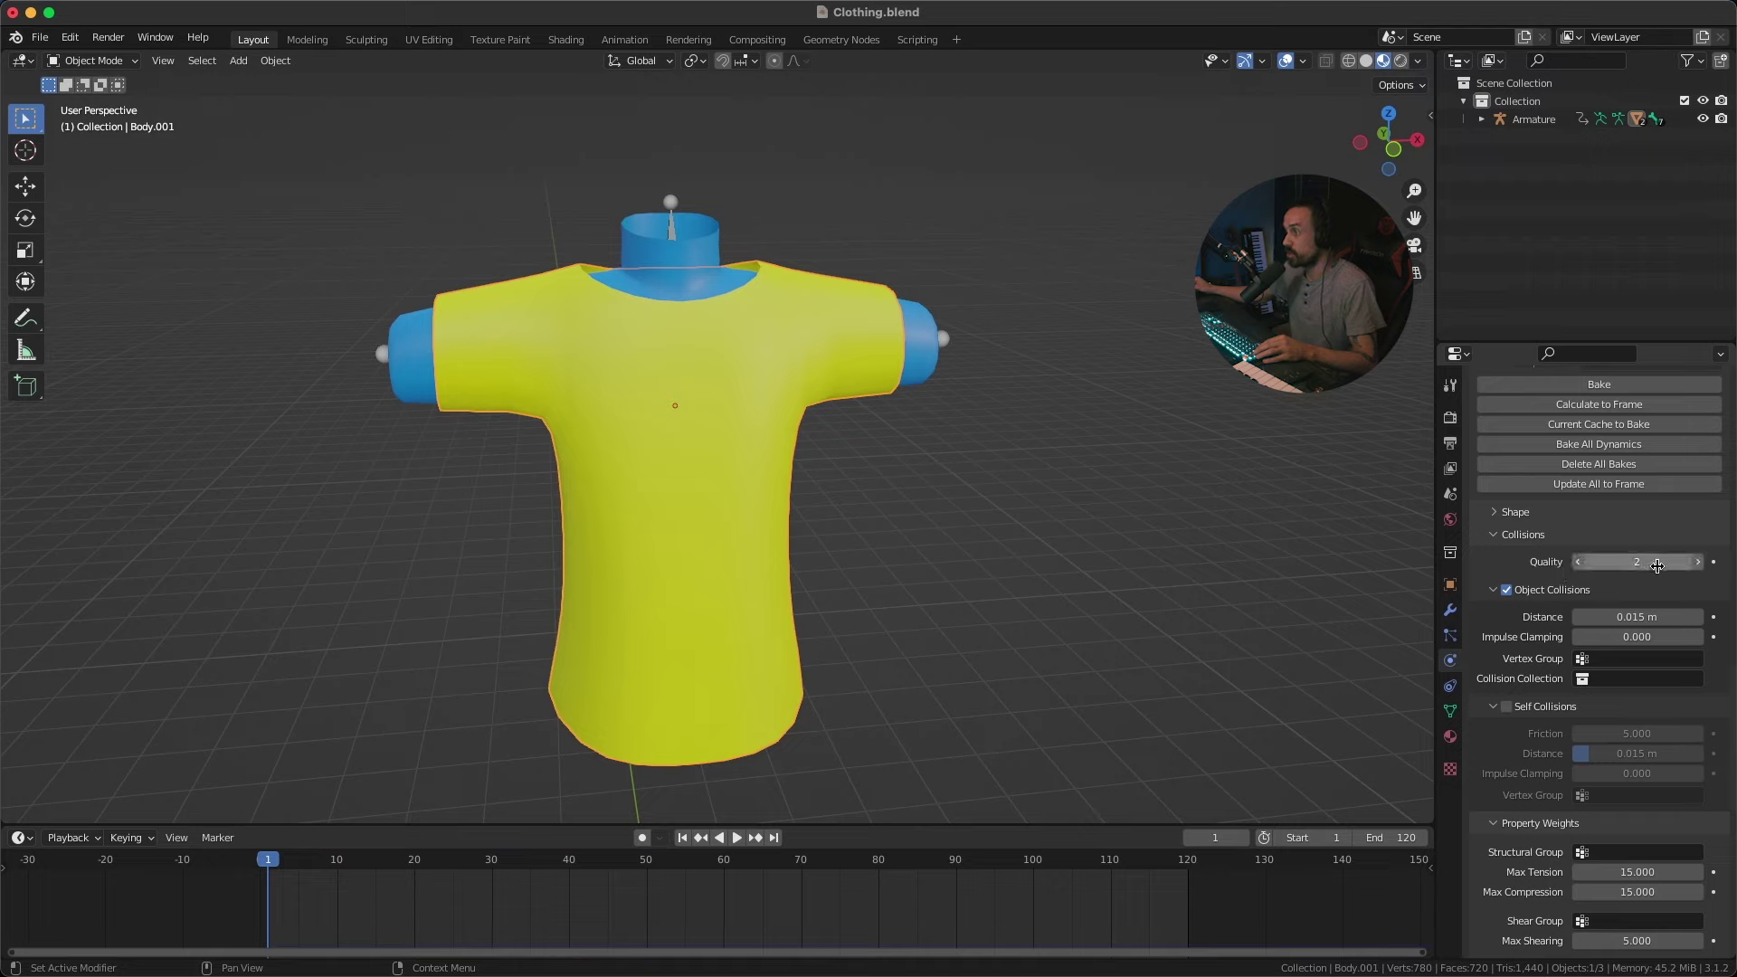
click(1680, 566)
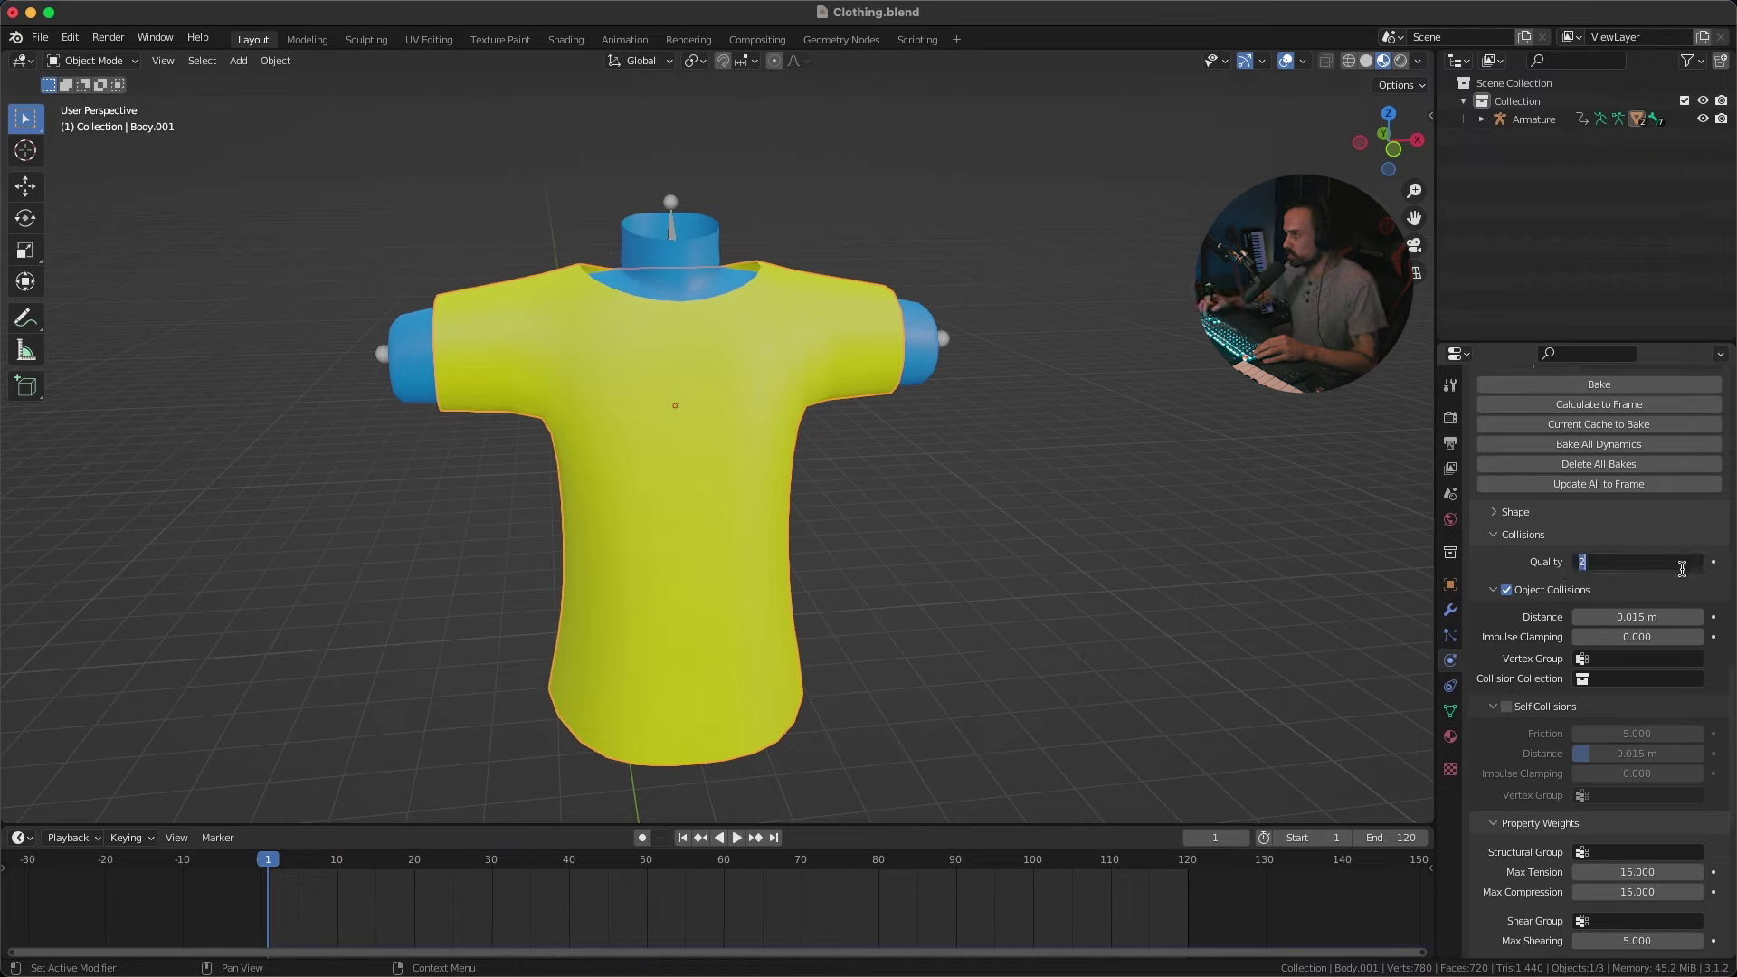
key(Return)
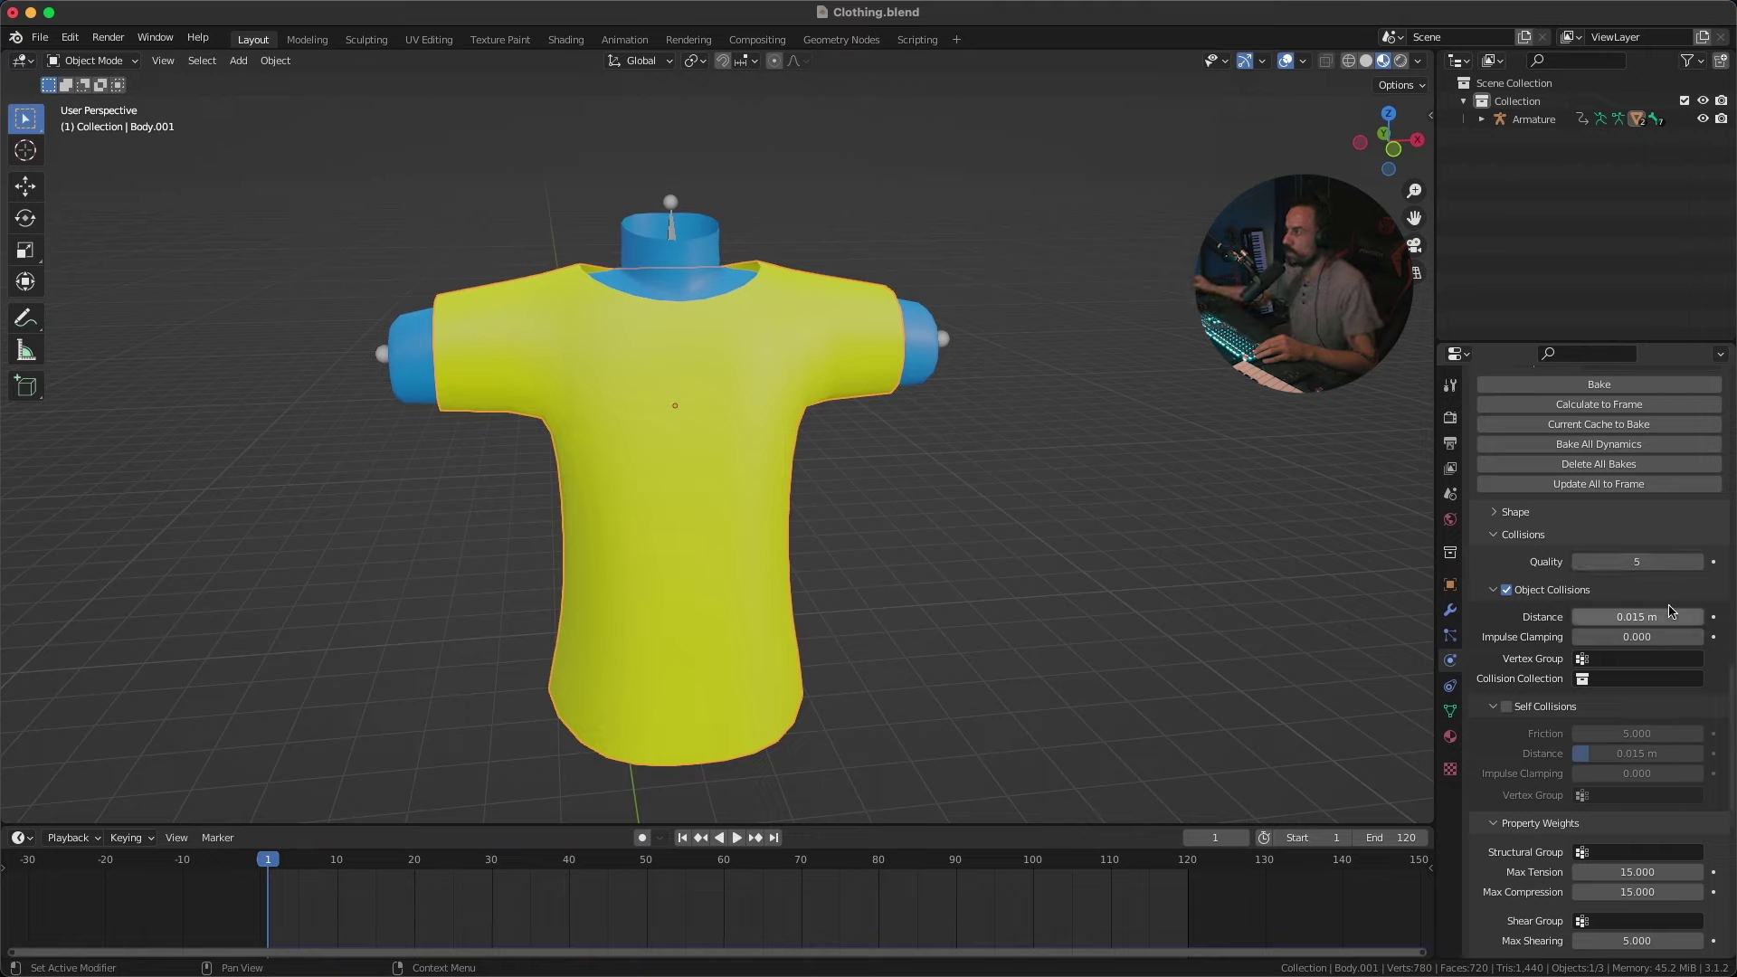
scroll(1665, 616, down, 3)
scroll(1660, 613, up, 2)
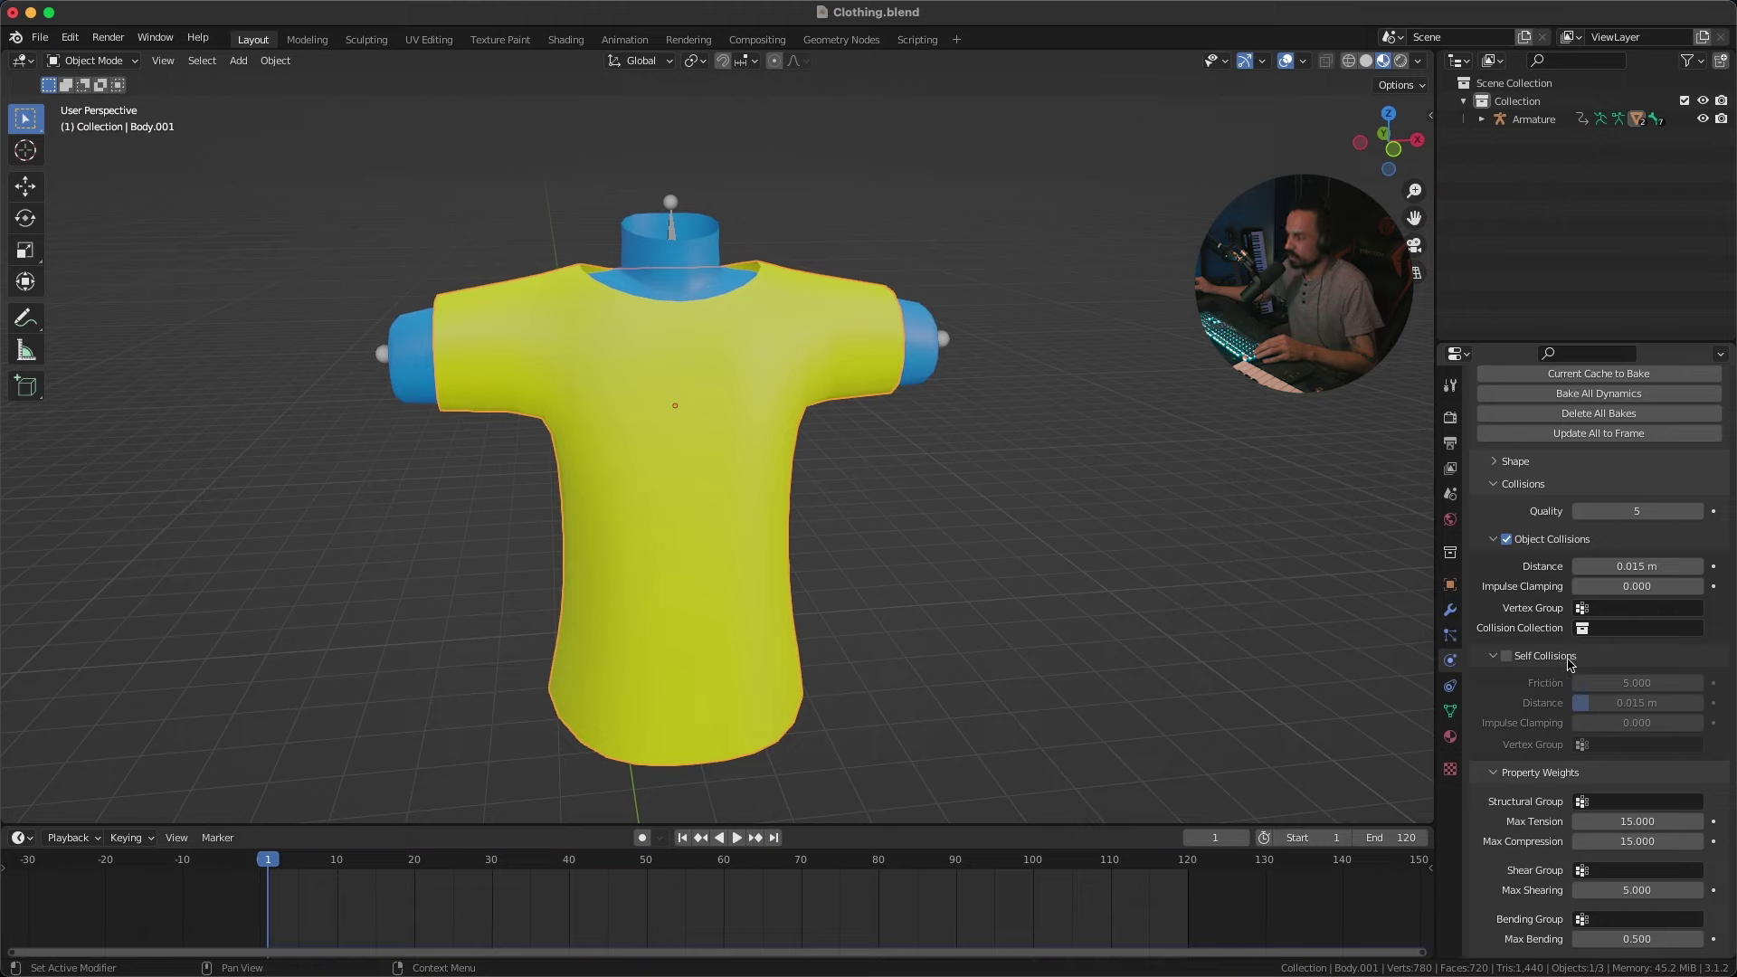
click(1506, 657)
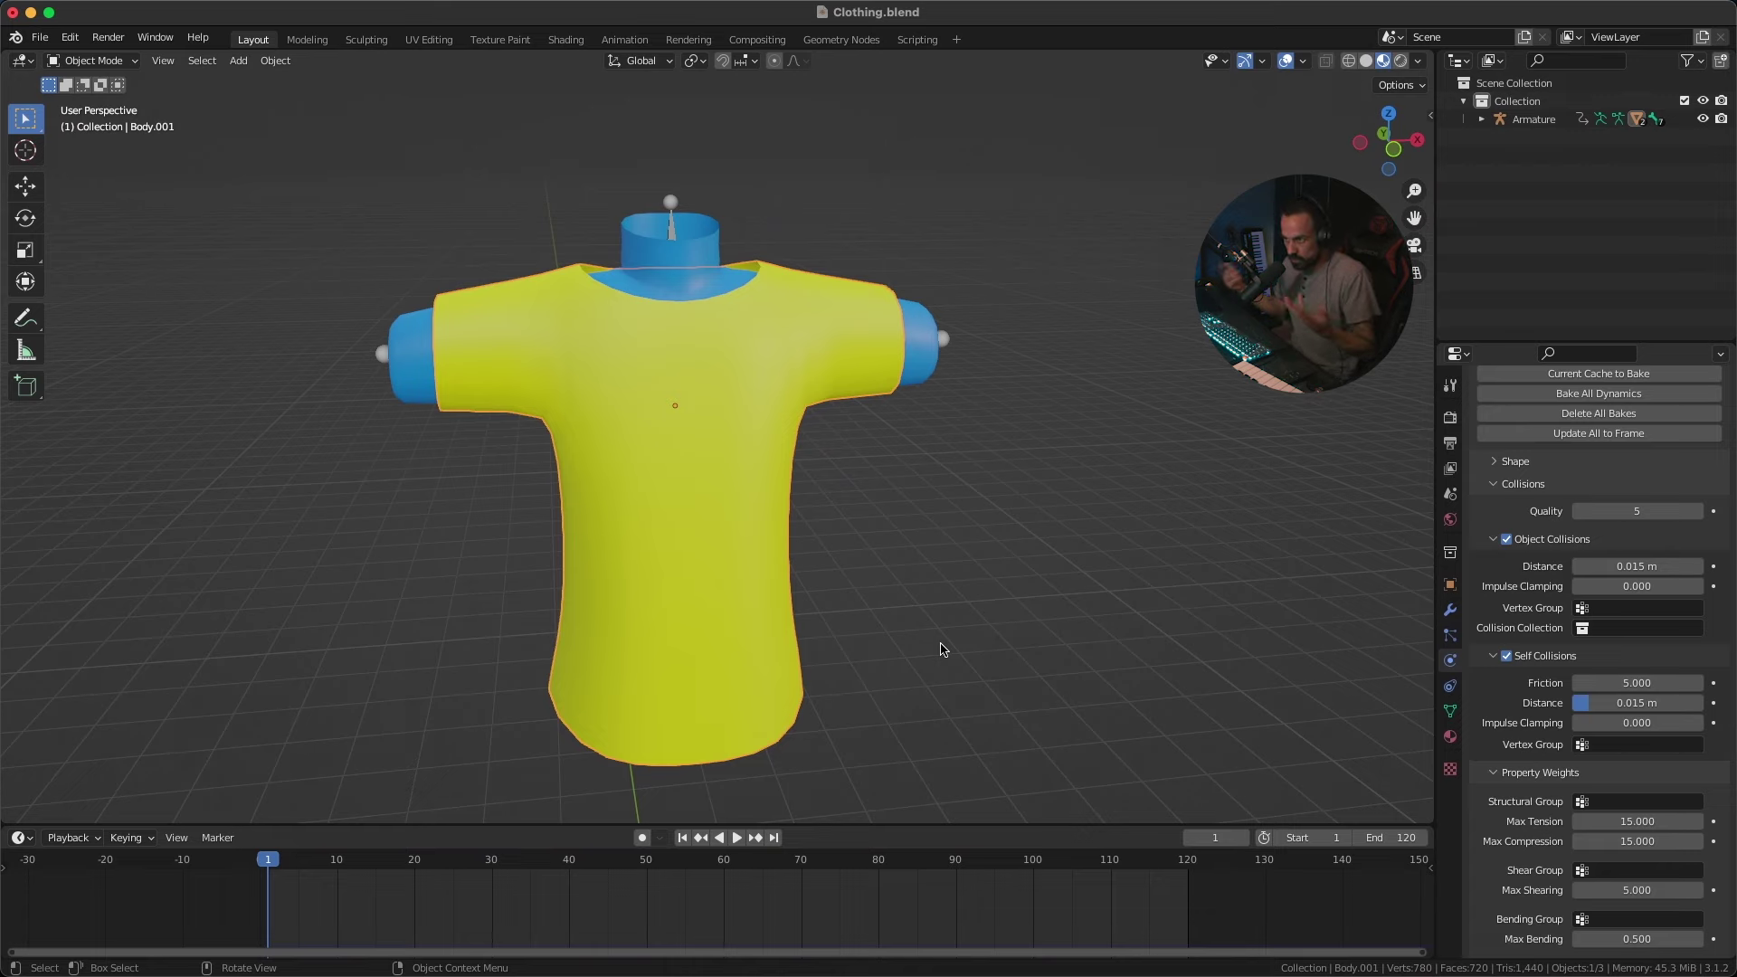
Step: Play the simulation to check the shirt with the new stiffness and collision settings, and return to frame 1
middle_drag(923, 399, 1019, 367)
scroll(1005, 404, up, 2)
key(space)
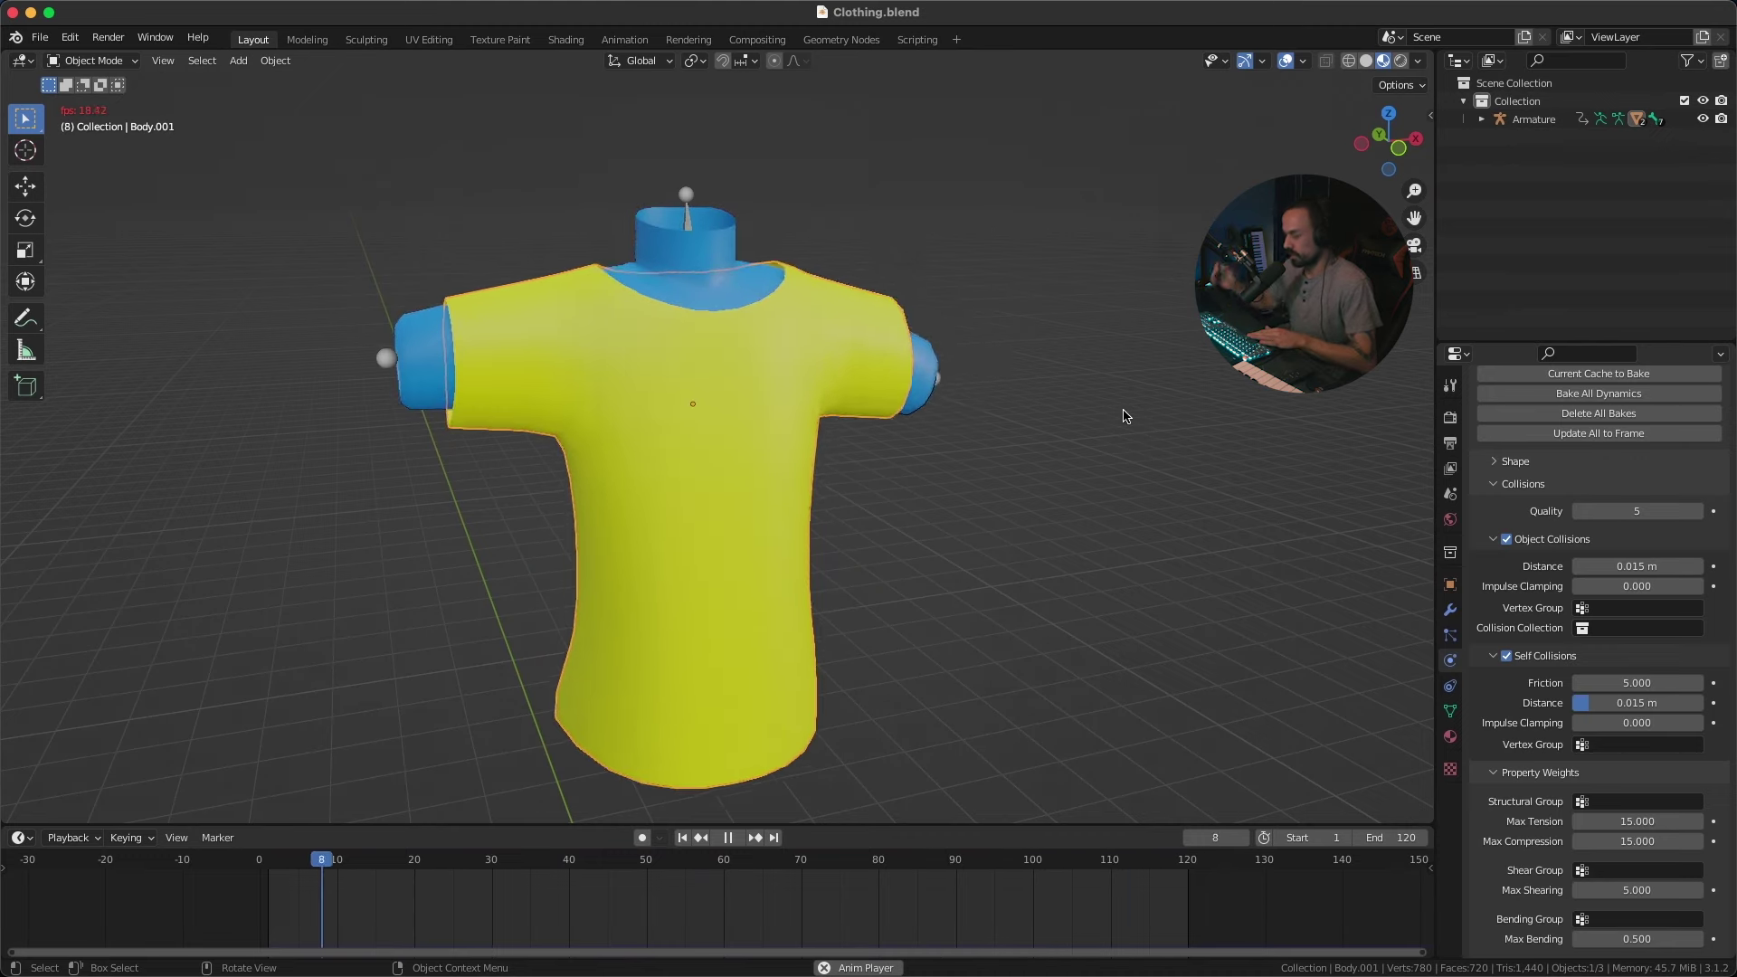
key(space)
key(shift+Left)
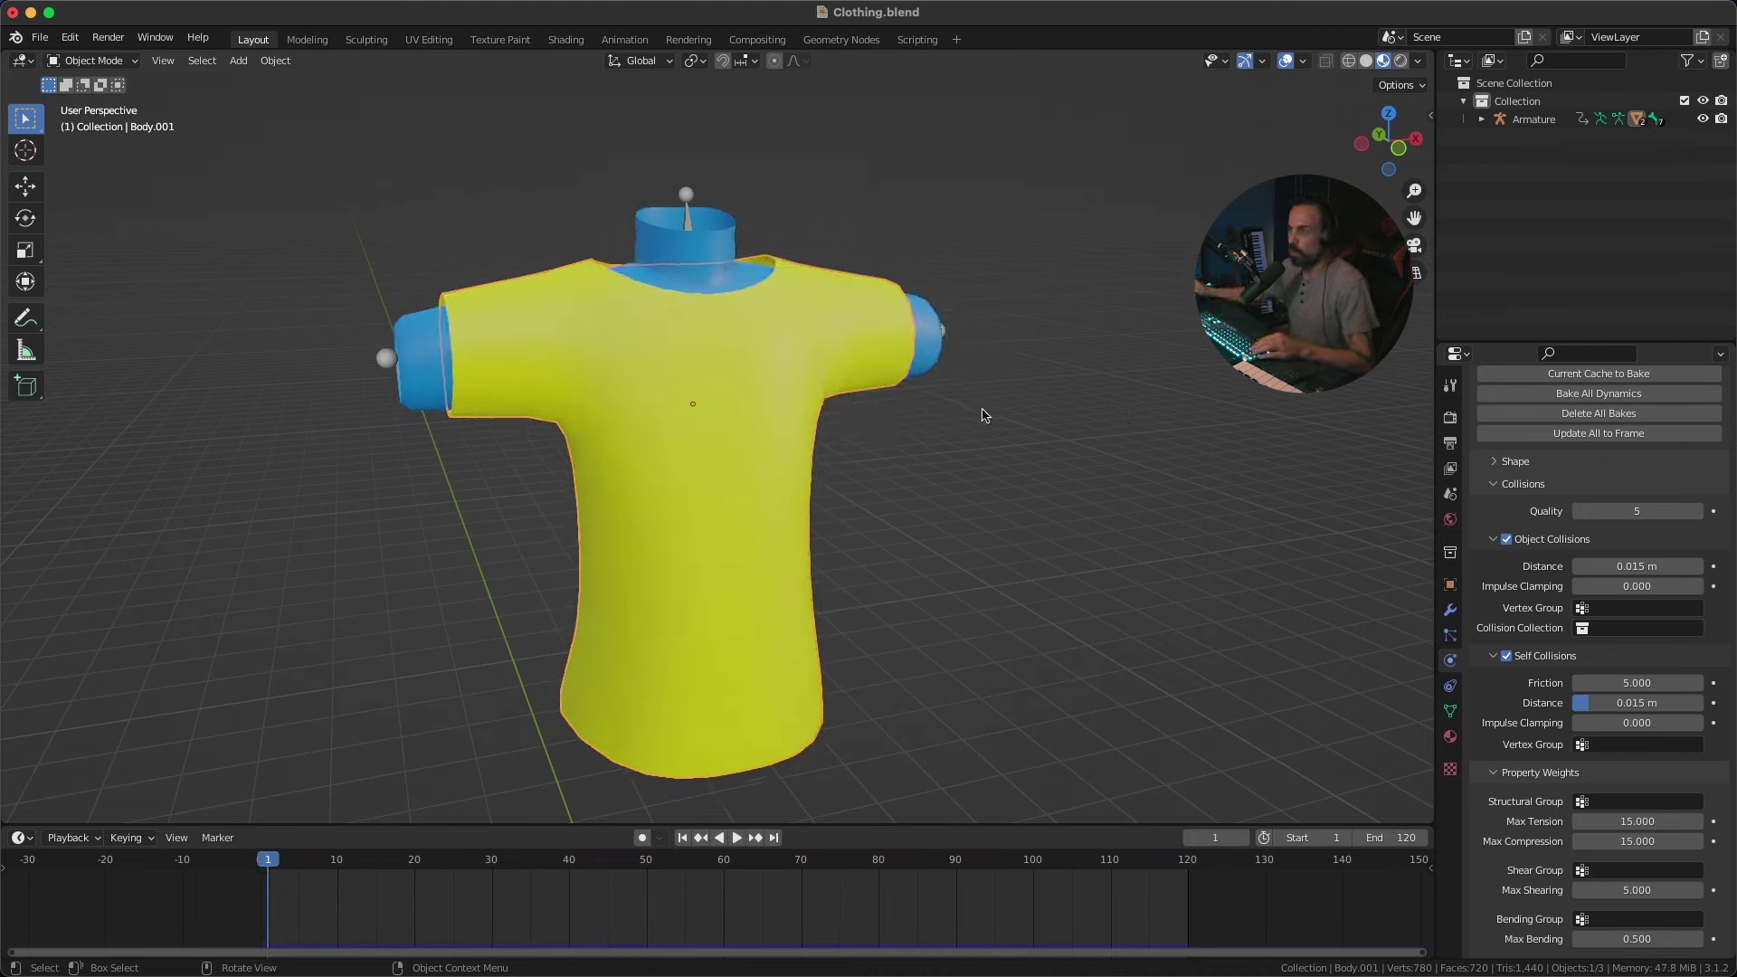
Step: Examine the density of the shirt's mesh in Edit Mode and return to Object Mode with the shirt selected
key(Tab)
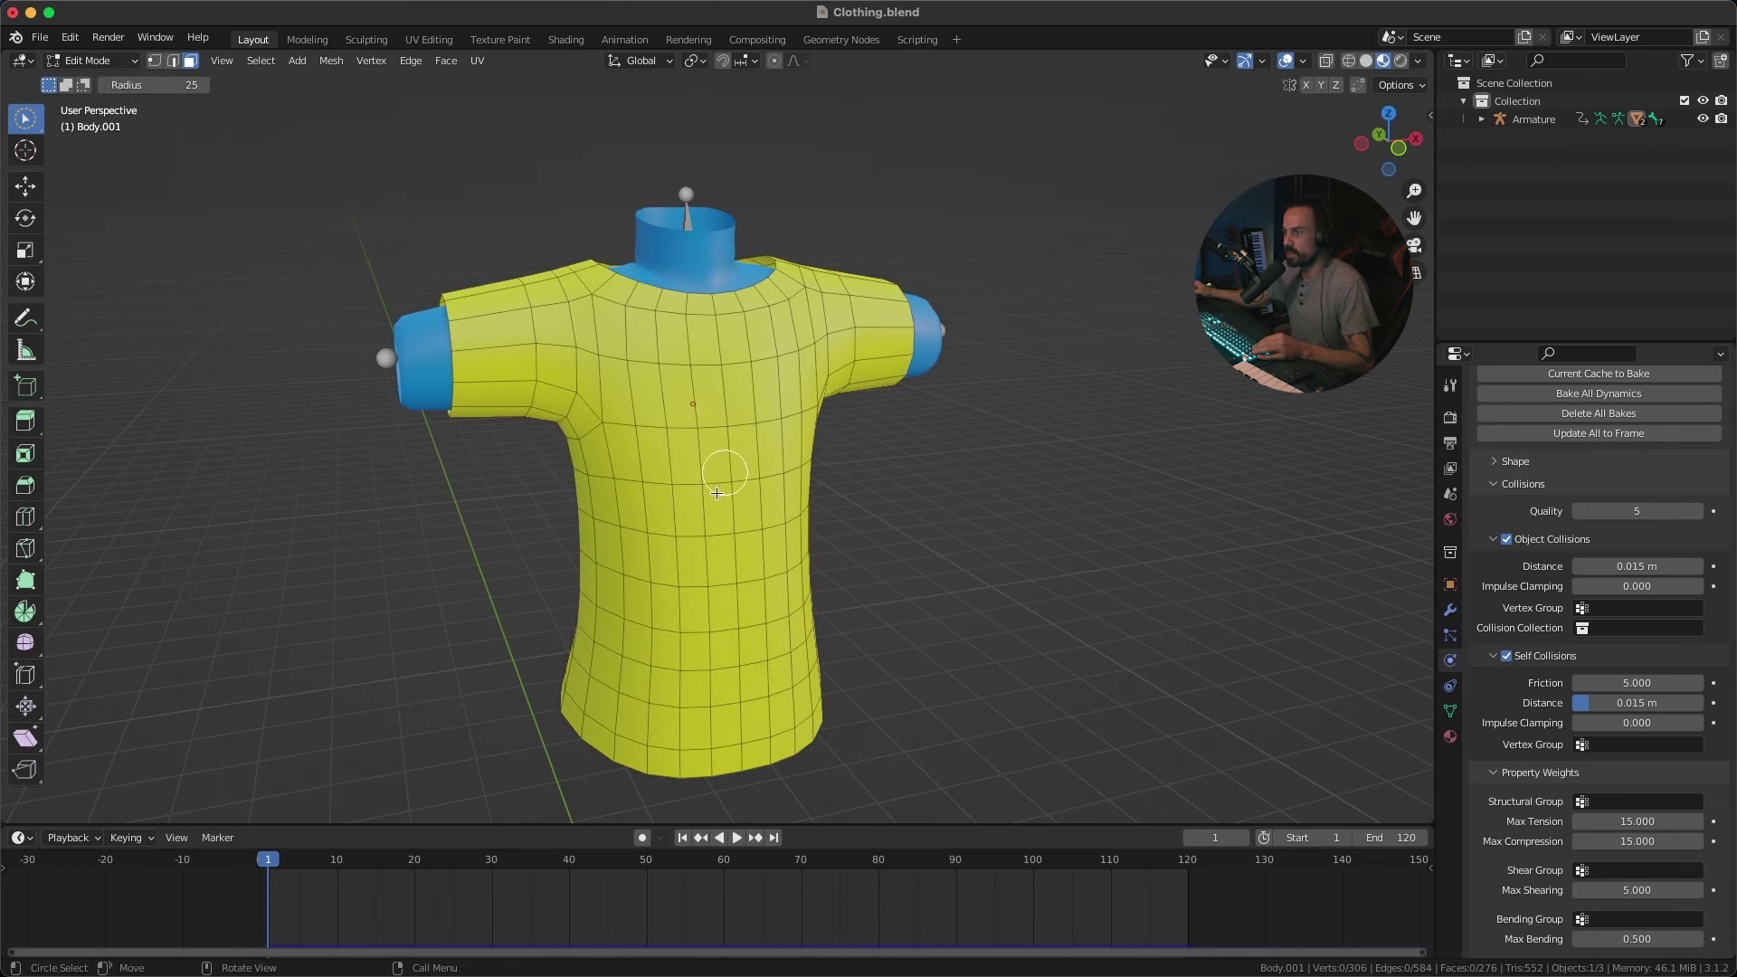
middle_drag(717, 493, 826, 431)
key(Tab)
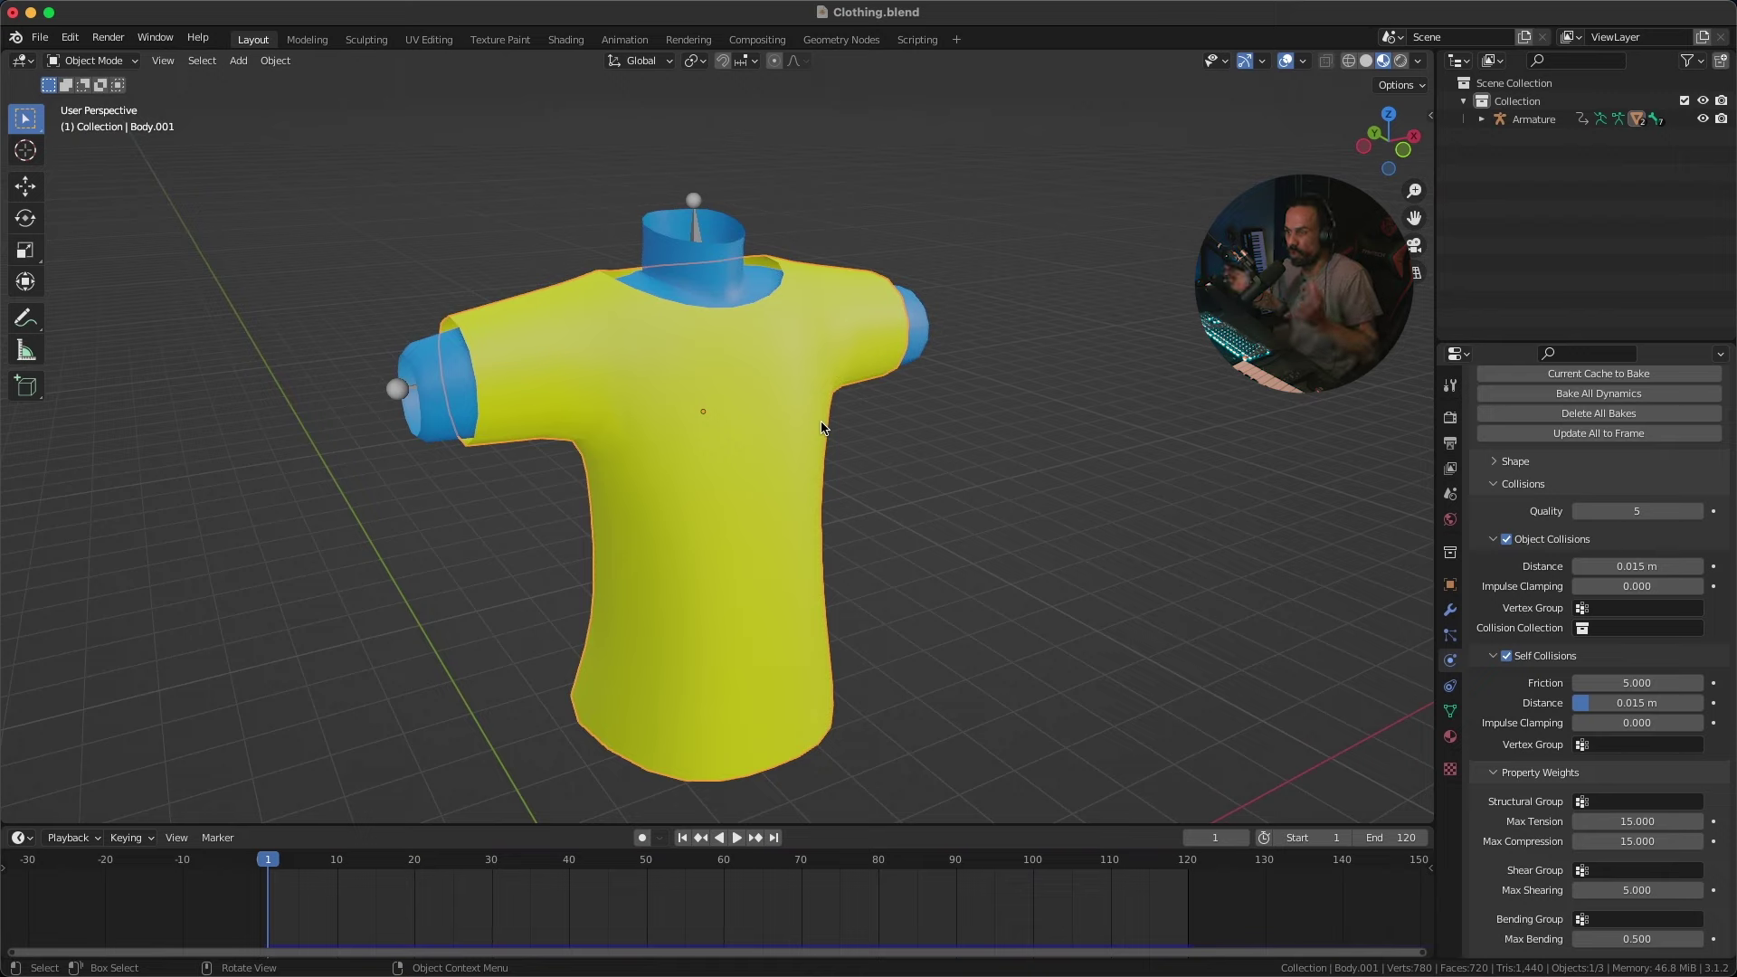
key(alt+a)
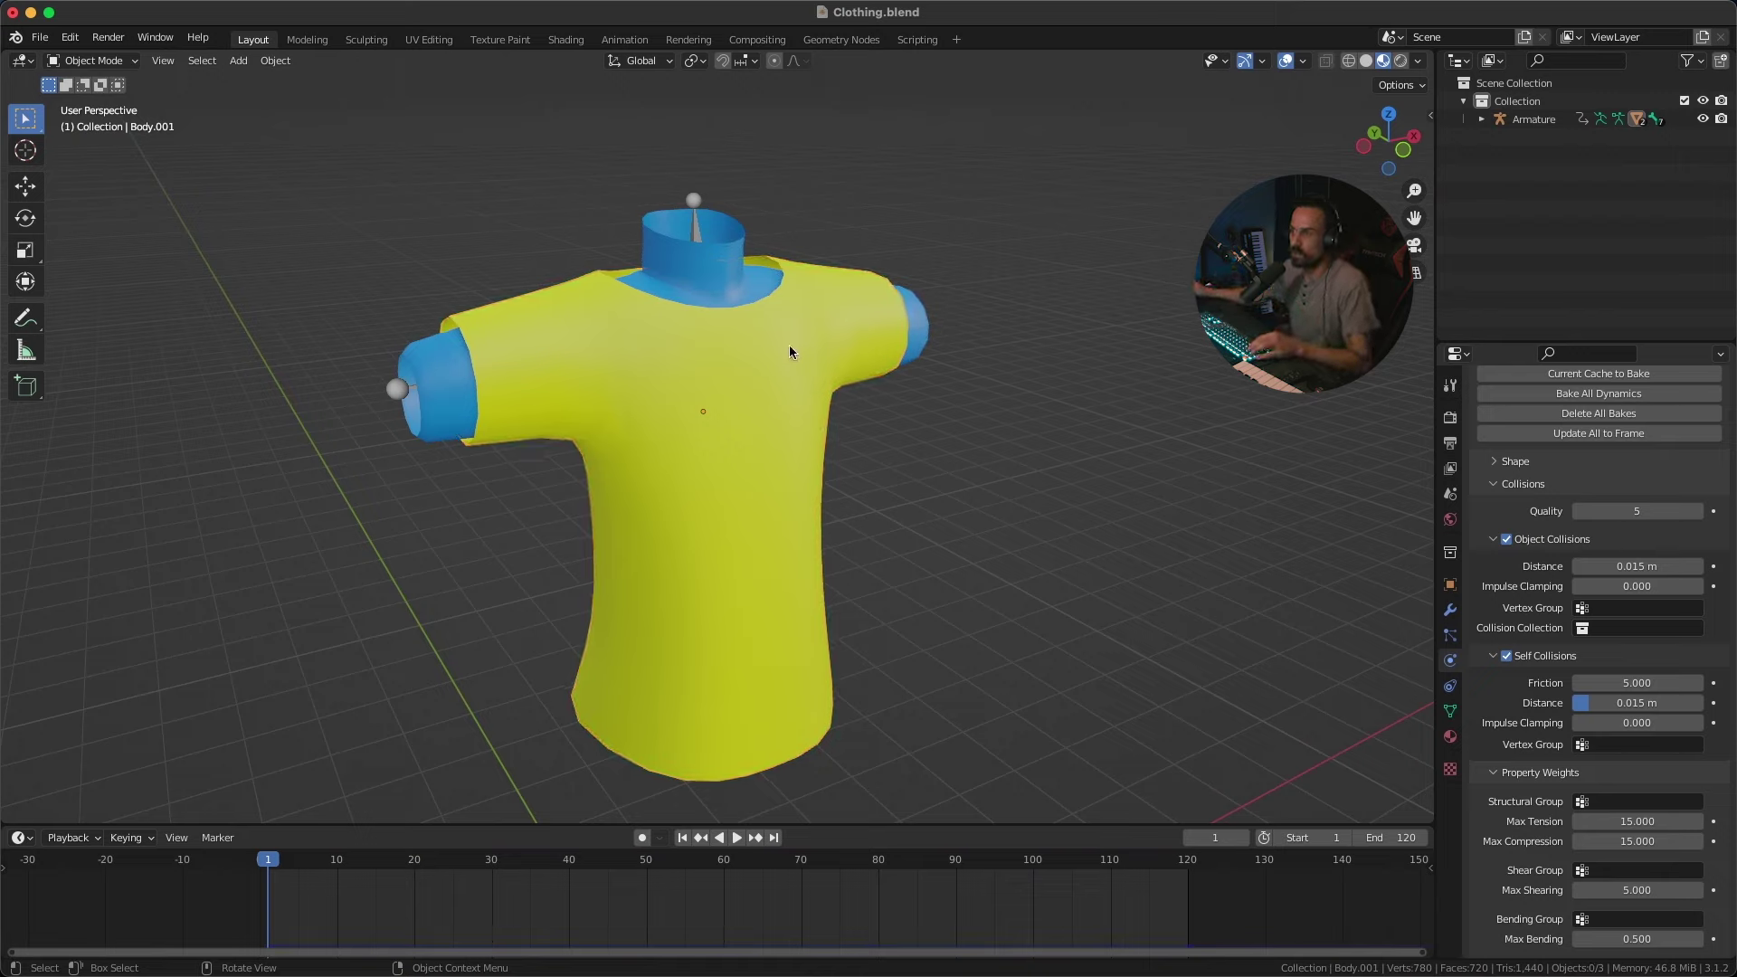
click(852, 331)
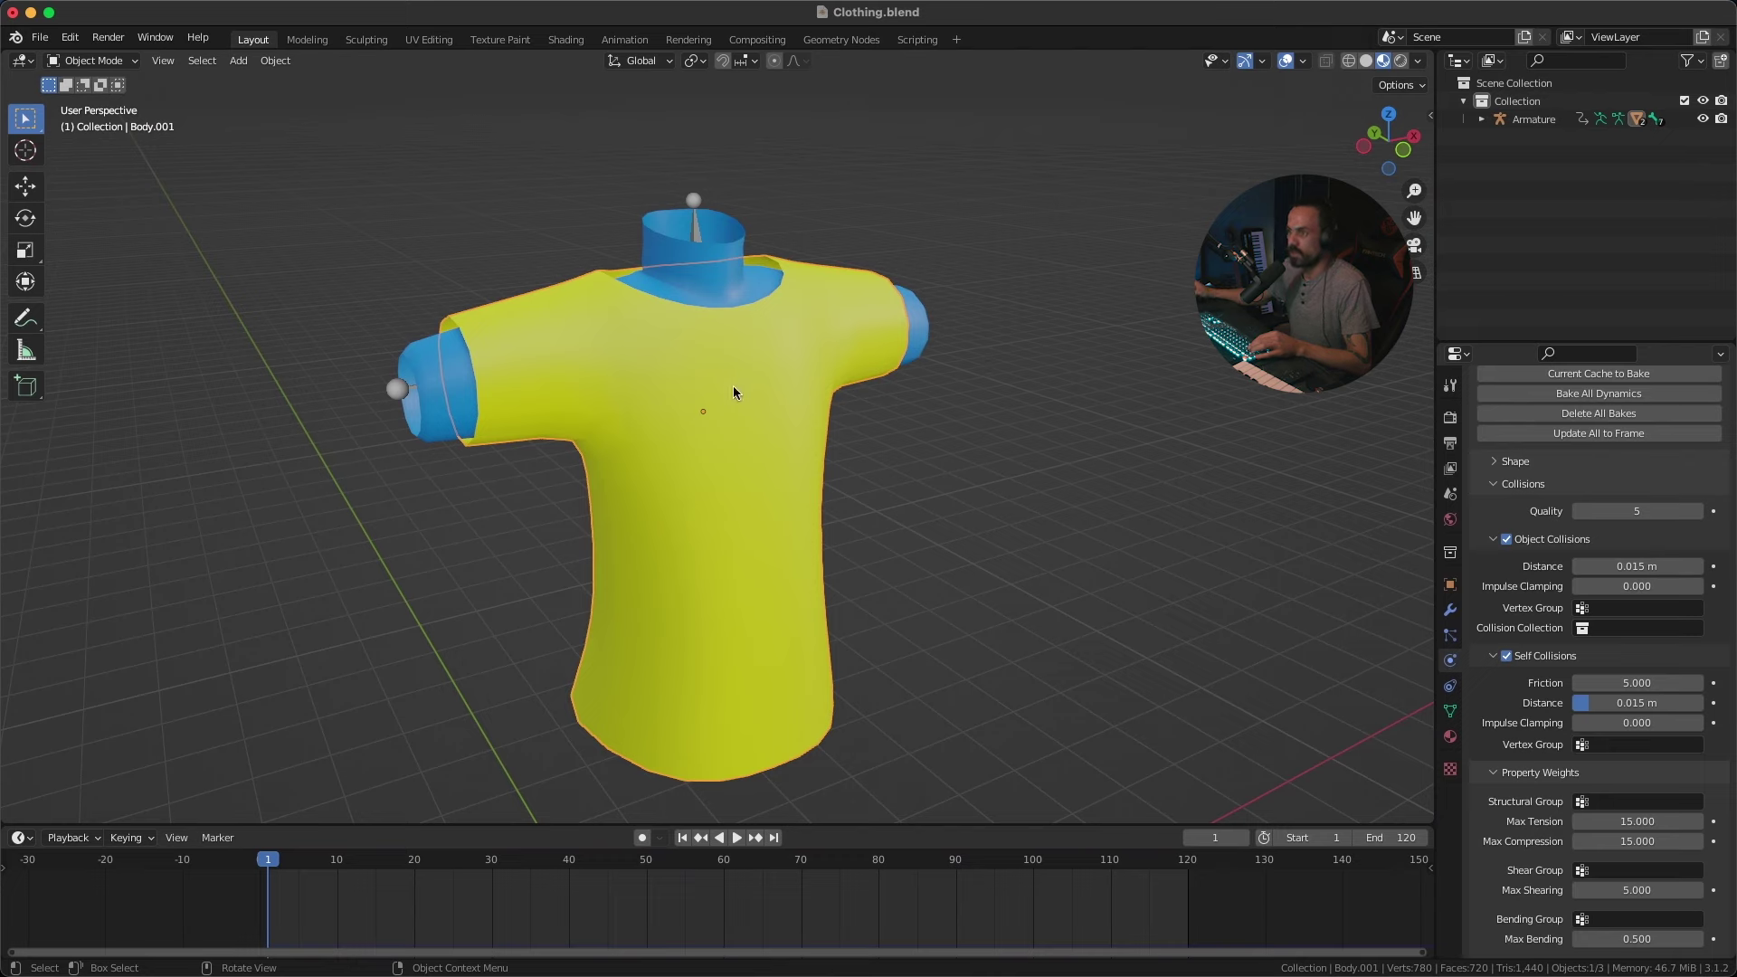
key(Tab)
key(Tab)
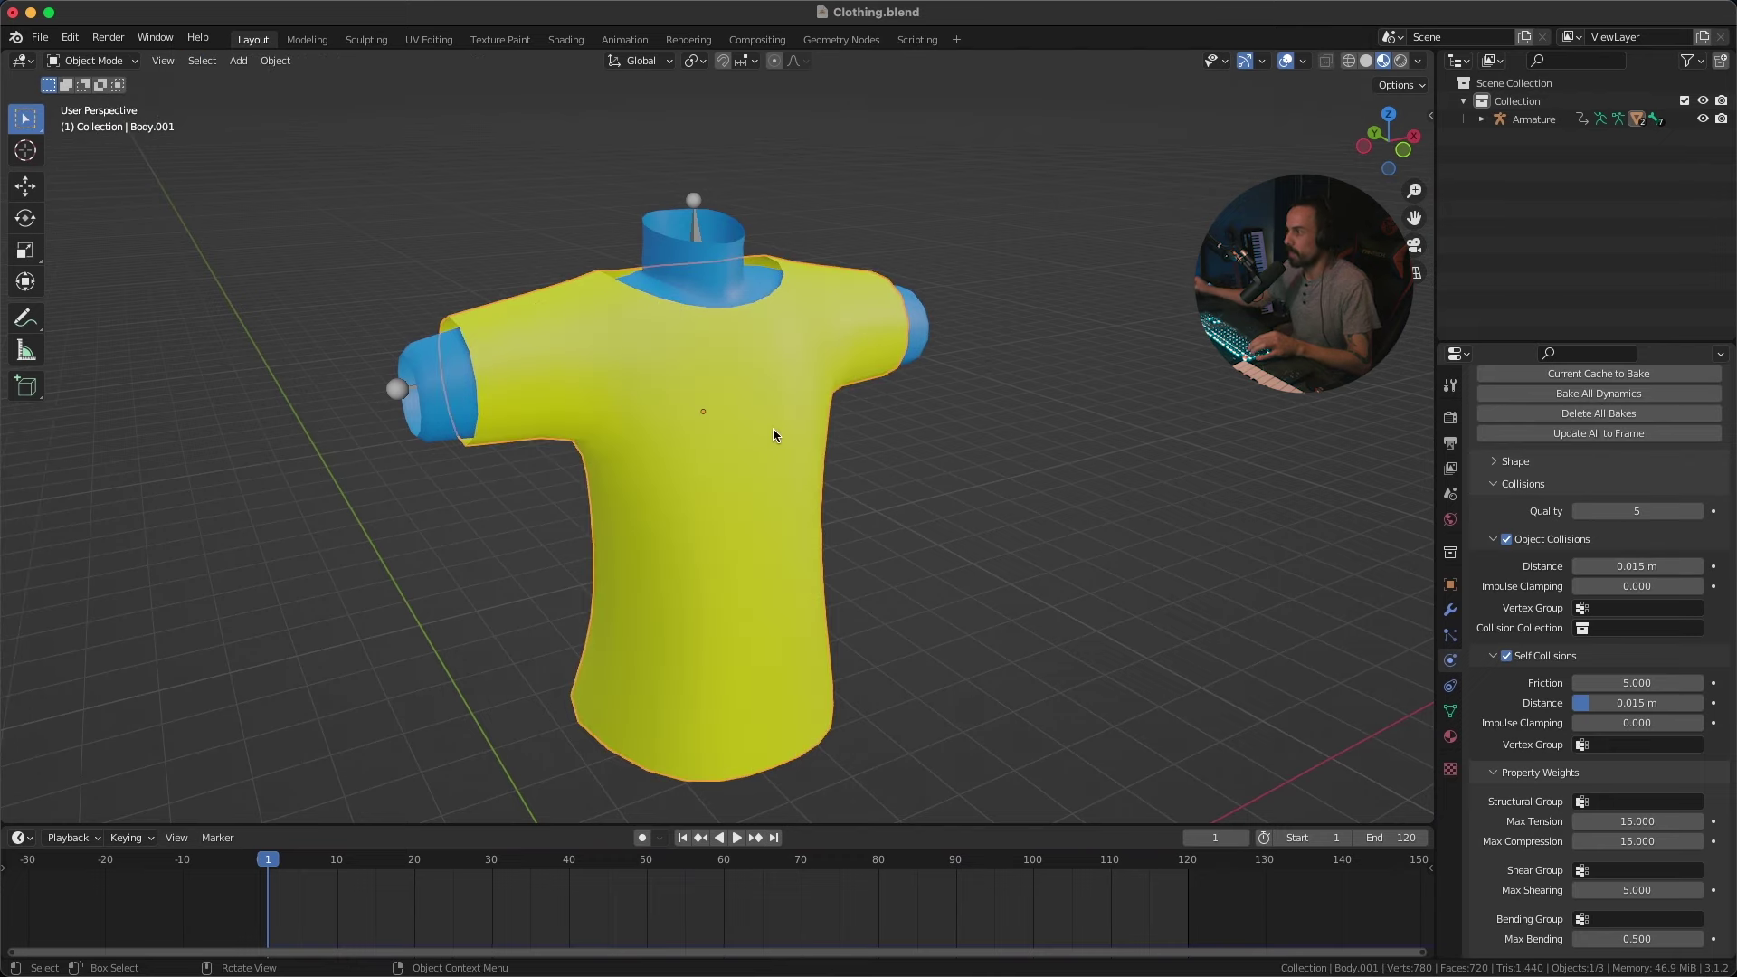
Step: Add a Subdivision Surface modifier above the shirt's Cloth modifier with viewport level 2, and save the file
click(1450, 608)
click(1540, 414)
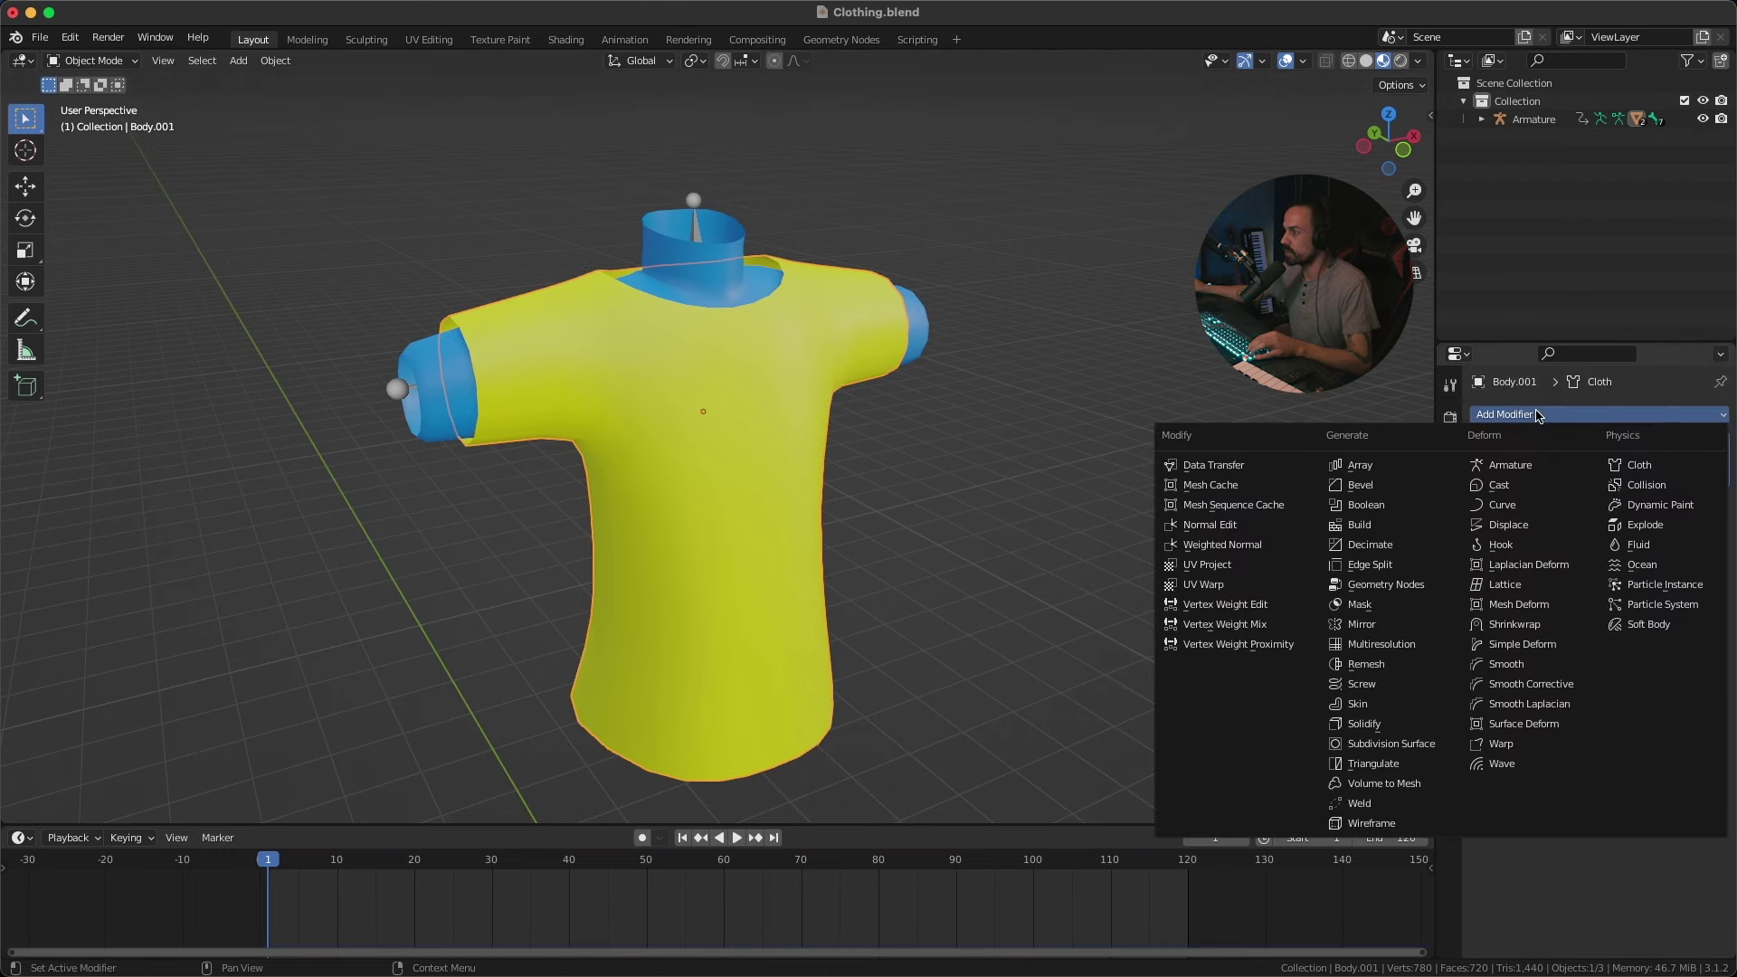
click(1396, 746)
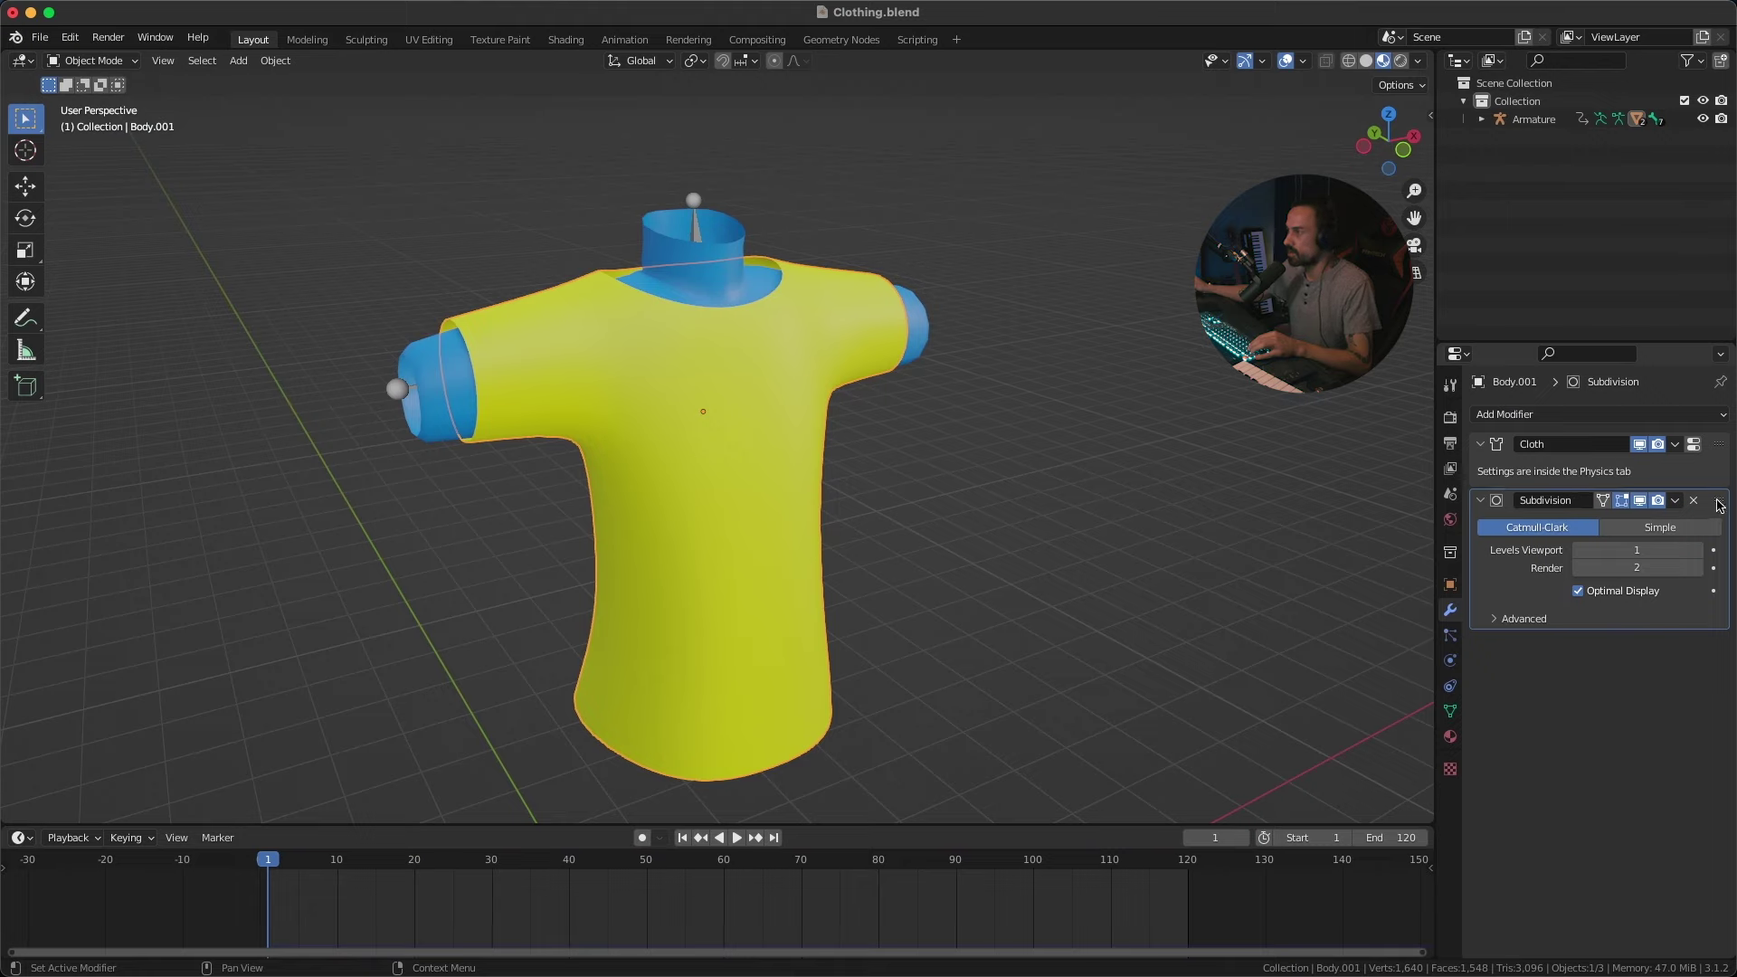
drag(1719, 504, 1718, 446)
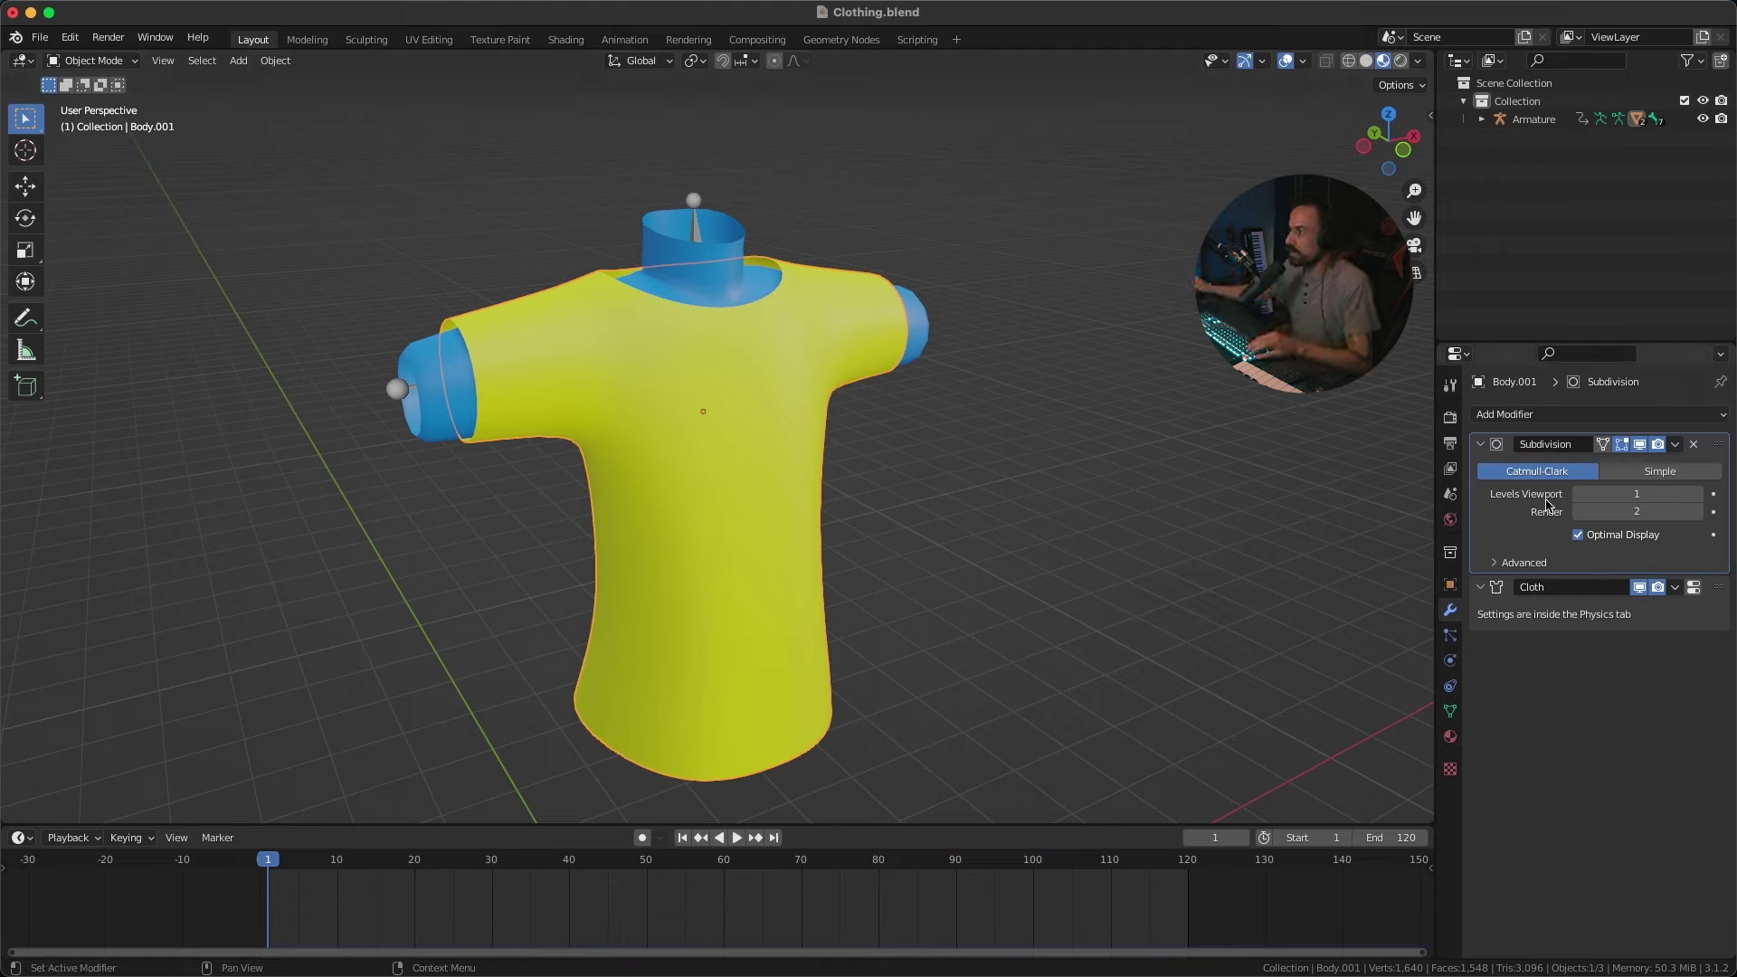
click(1700, 497)
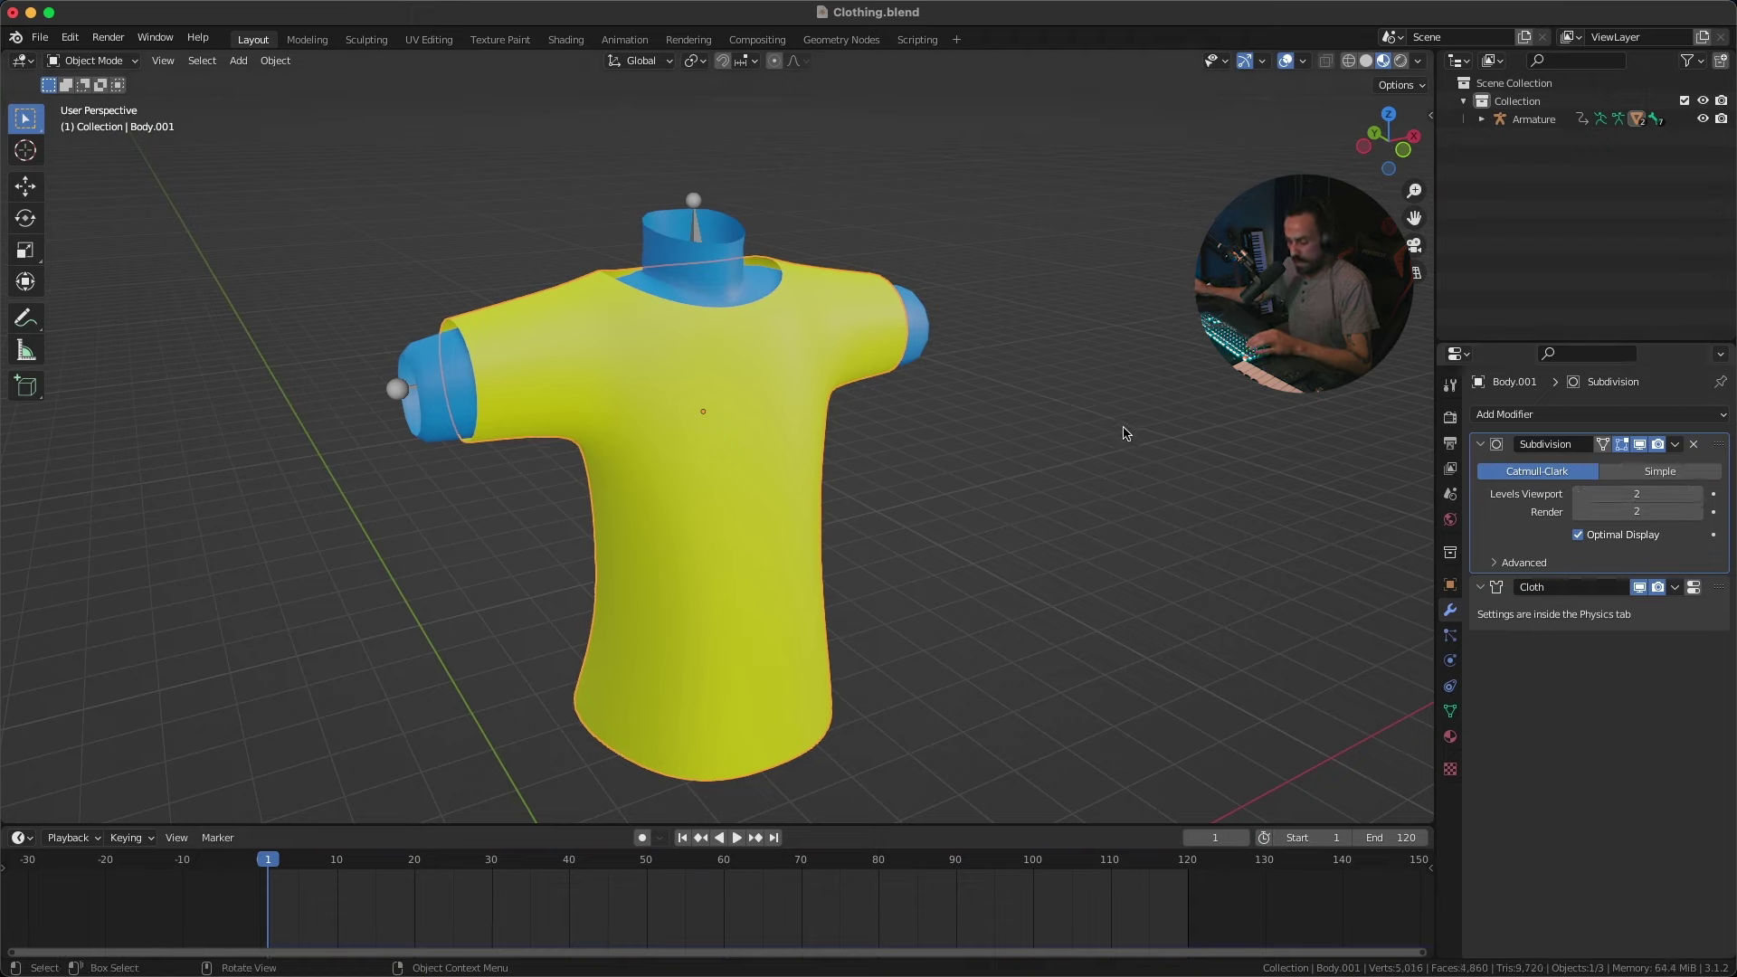
key(super+s)
Step: Play the simulation of the subdivided shirt, watch its movement from several sides, and stop playback
key(space)
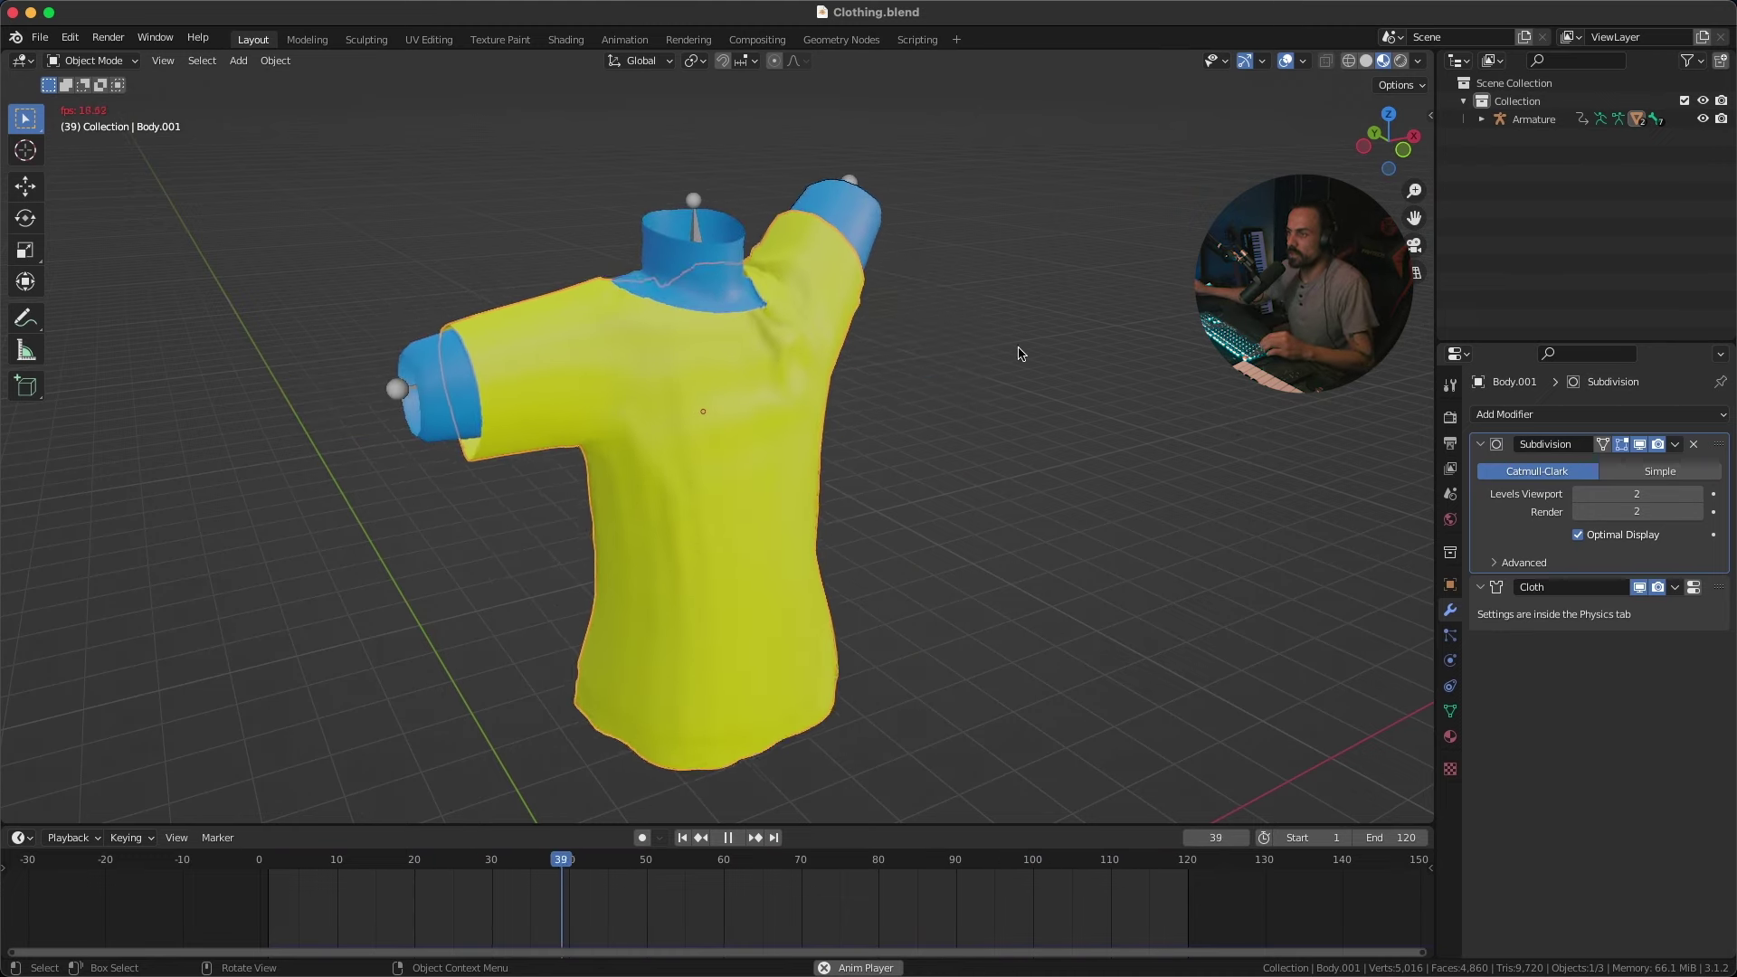
middle_drag(1021, 353, 643, 425)
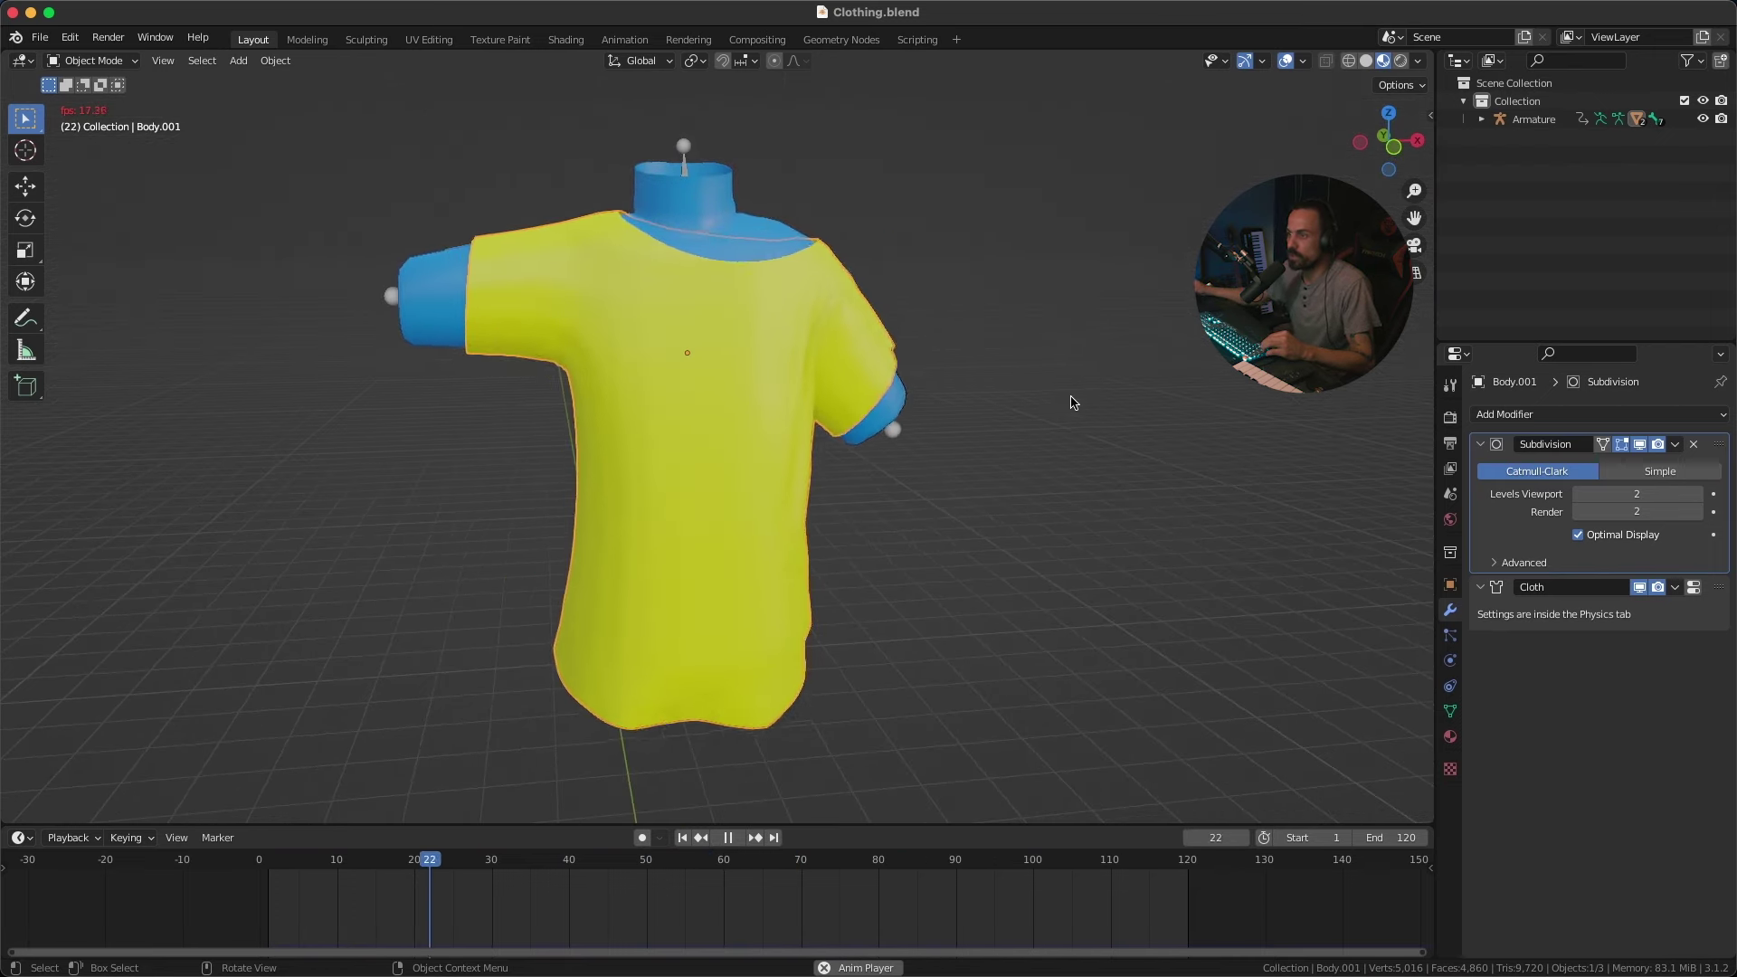
middle_drag(1074, 401, 1057, 435)
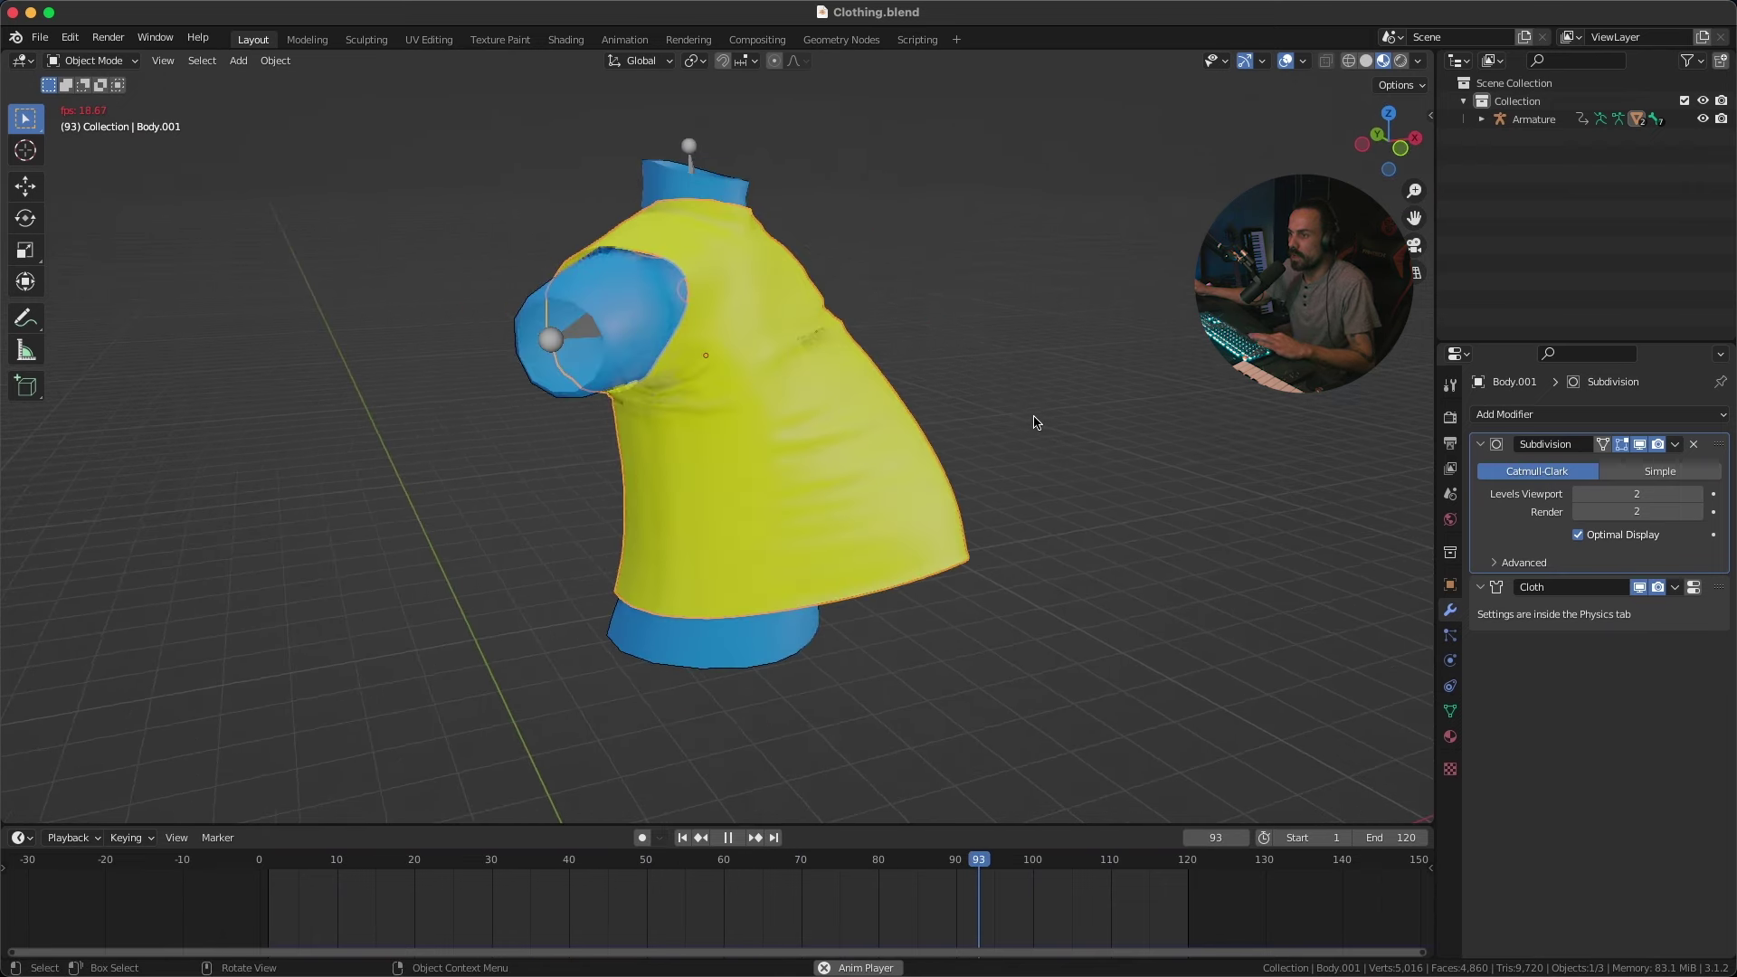
key(space)
middle_drag(1035, 407, 994, 664)
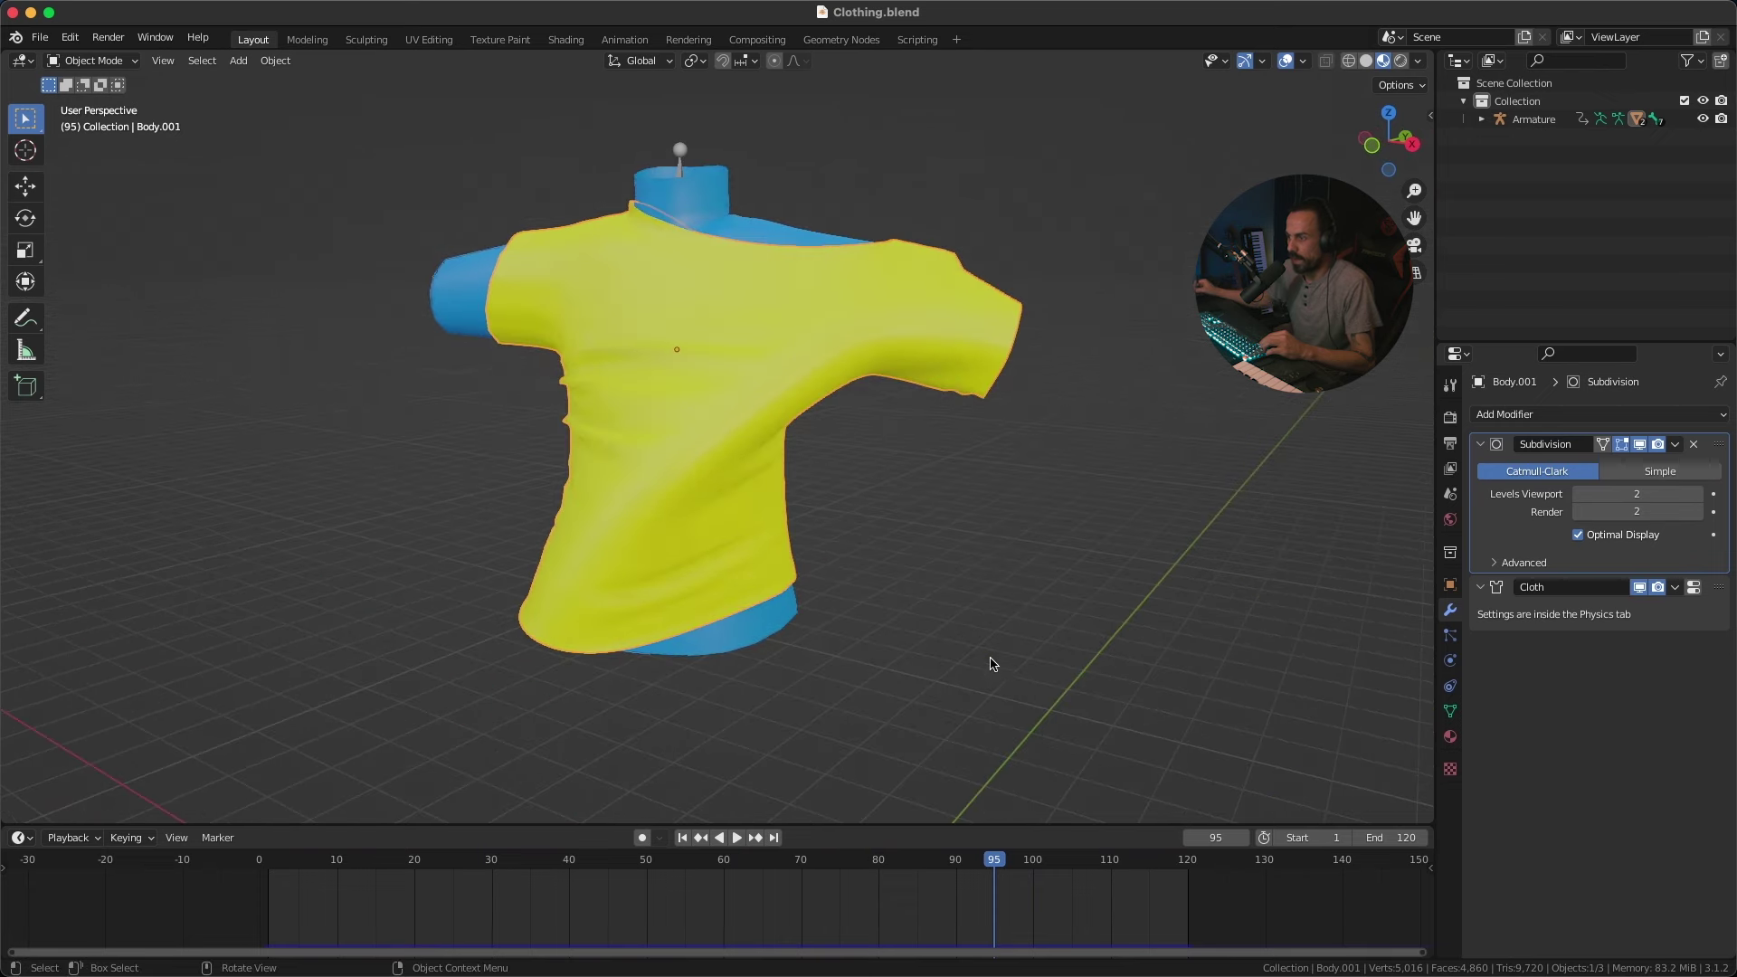
Step: Go to frame 80 and examine the shirt's creases around the twisted torso up close
drag(993, 867, 878, 867)
middle_drag(869, 616, 589, 387)
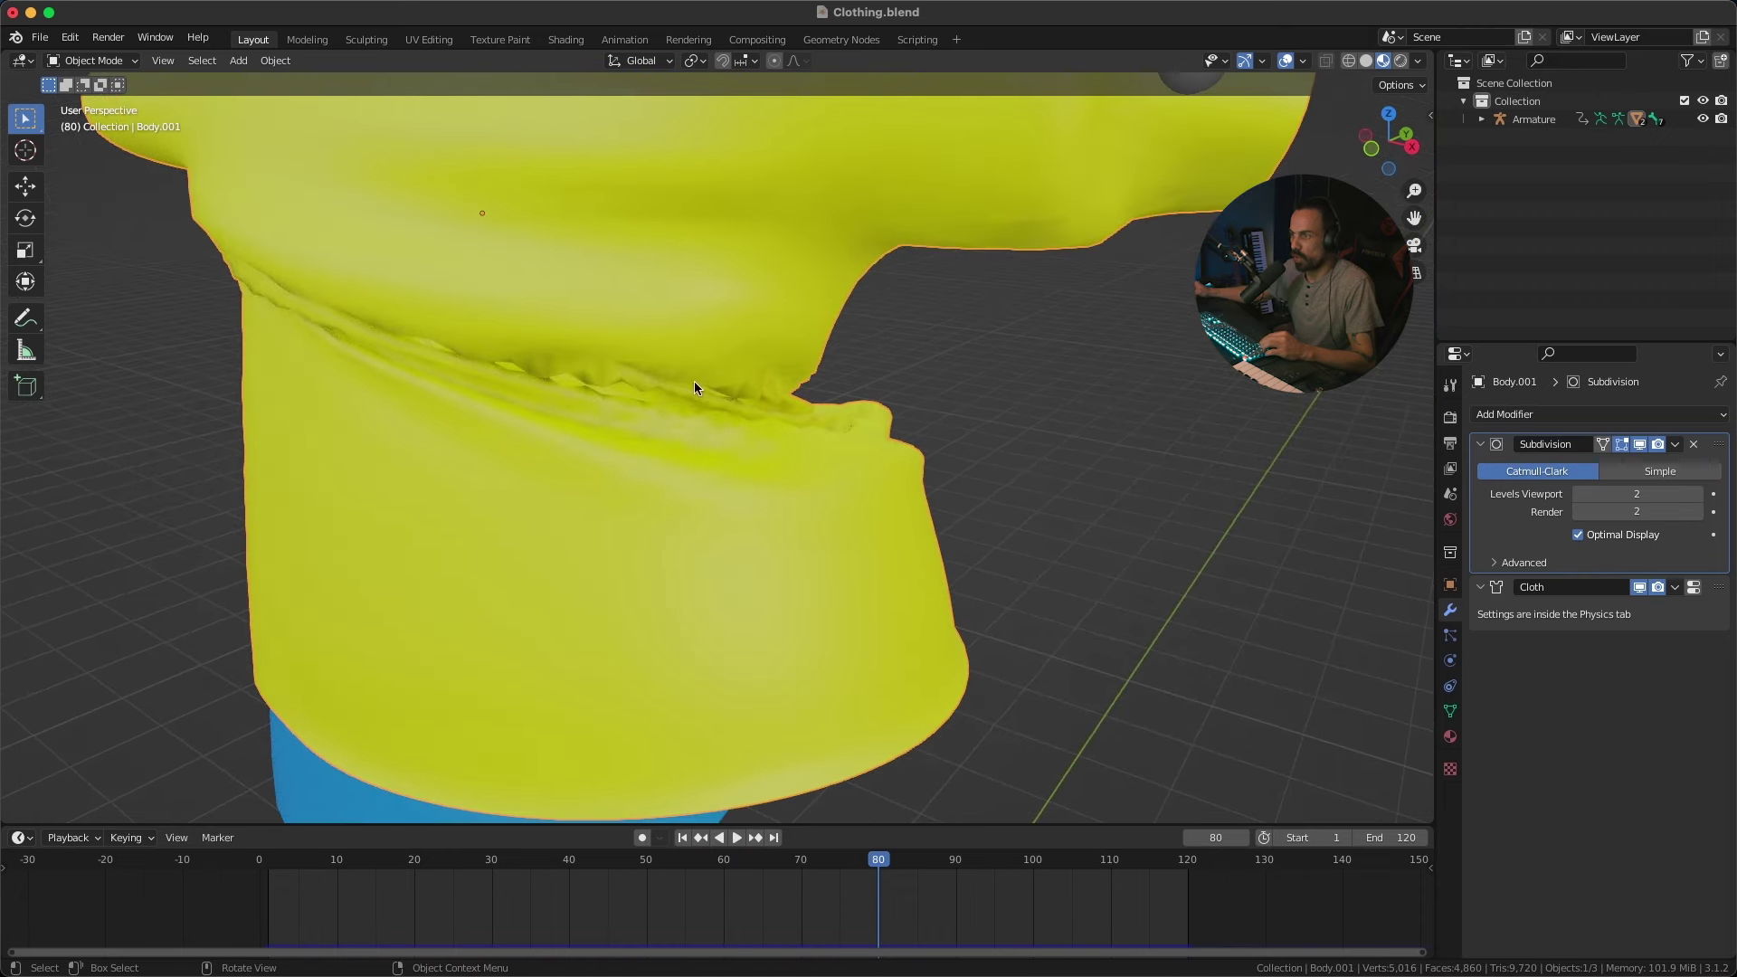
middle_drag(693, 382, 492, 364)
middle_drag(541, 260, 724, 375)
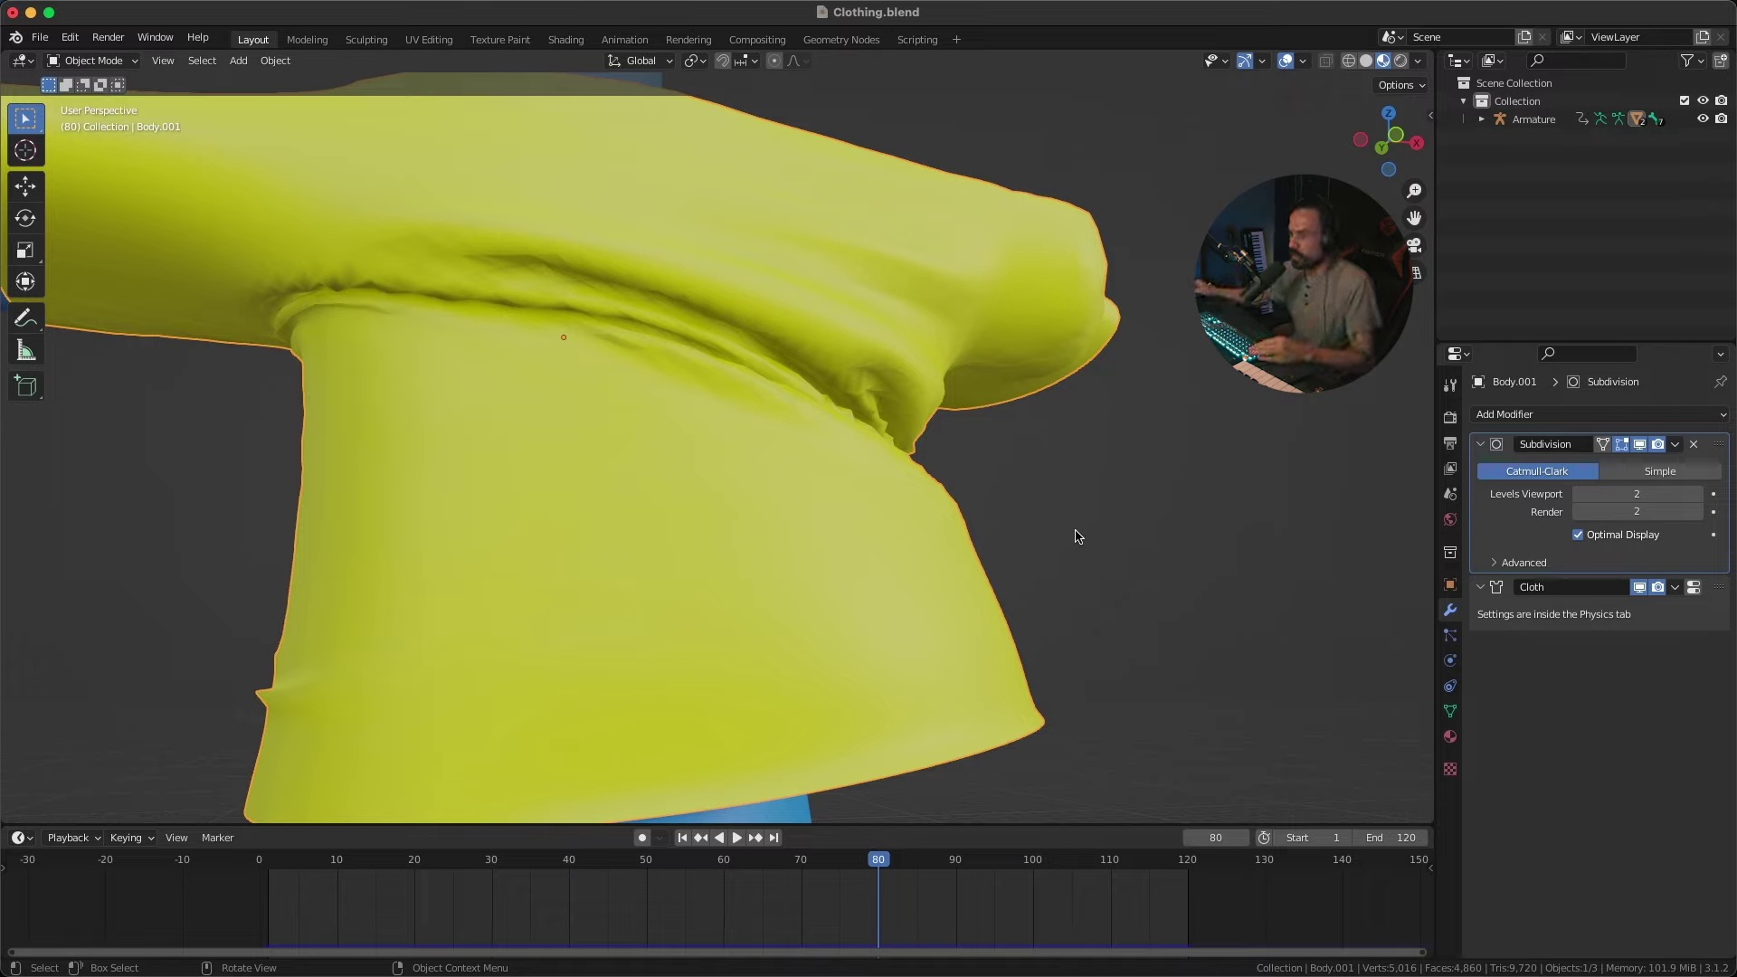
Step: Add a second Subdivision Surface modifier below the shirt's Cloth modifier and set its viewport level to 2
click(1543, 415)
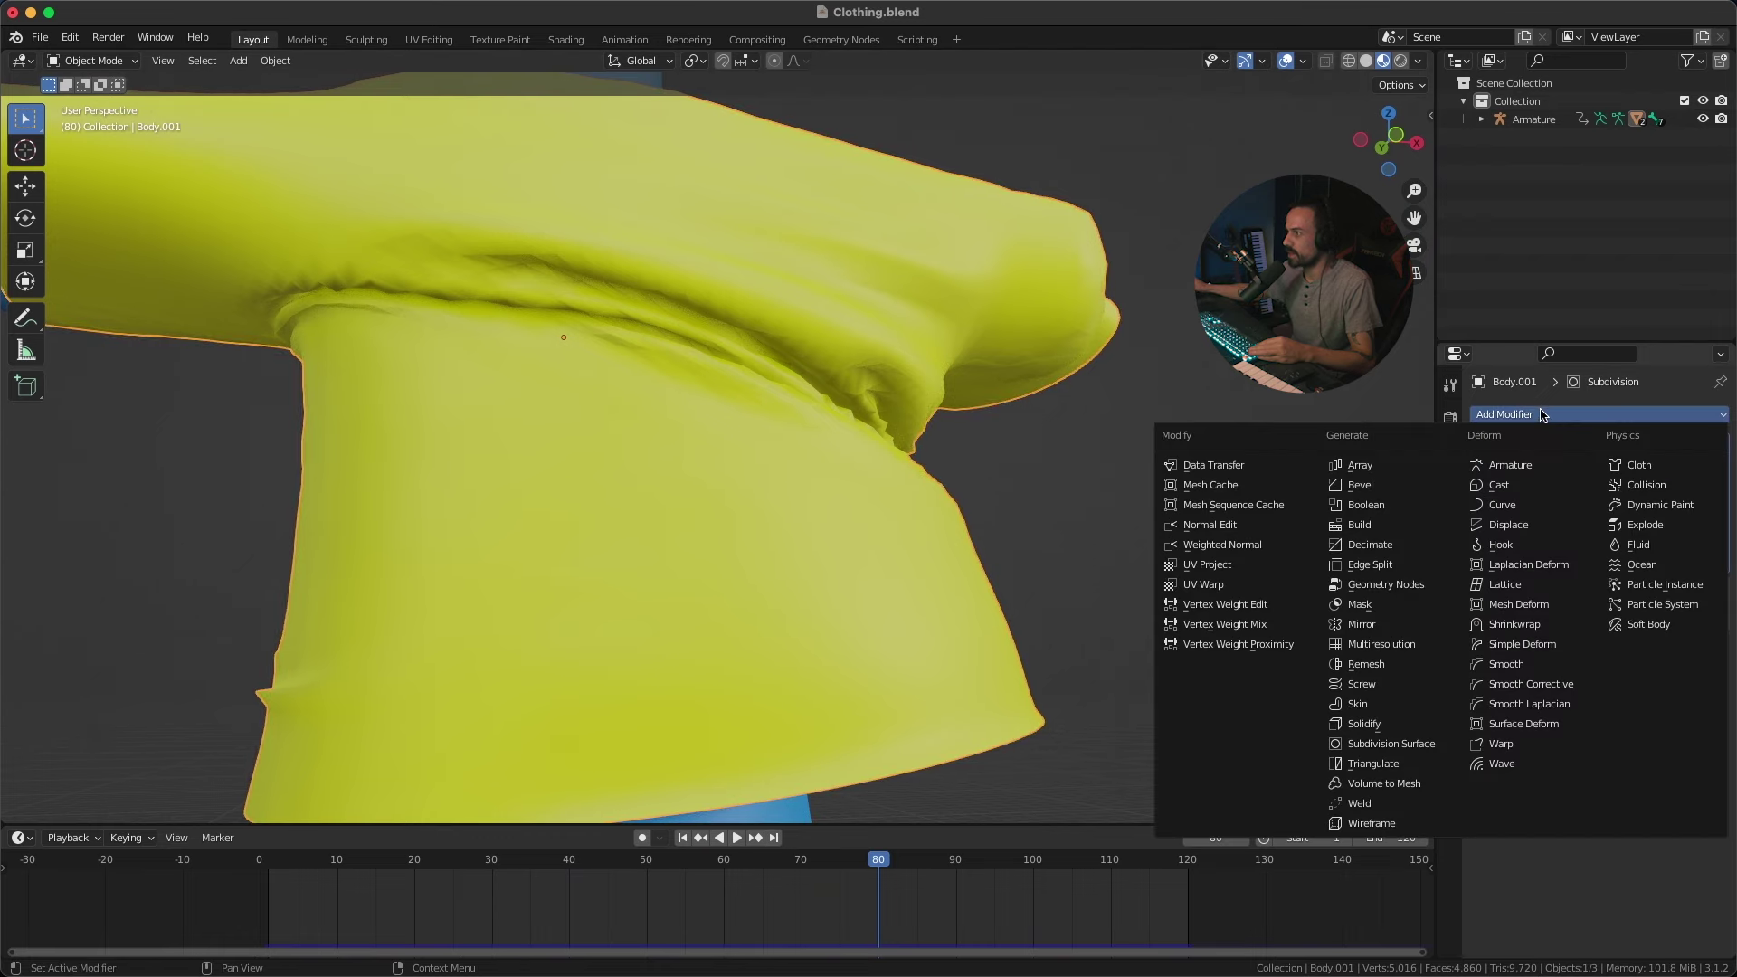
click(1396, 747)
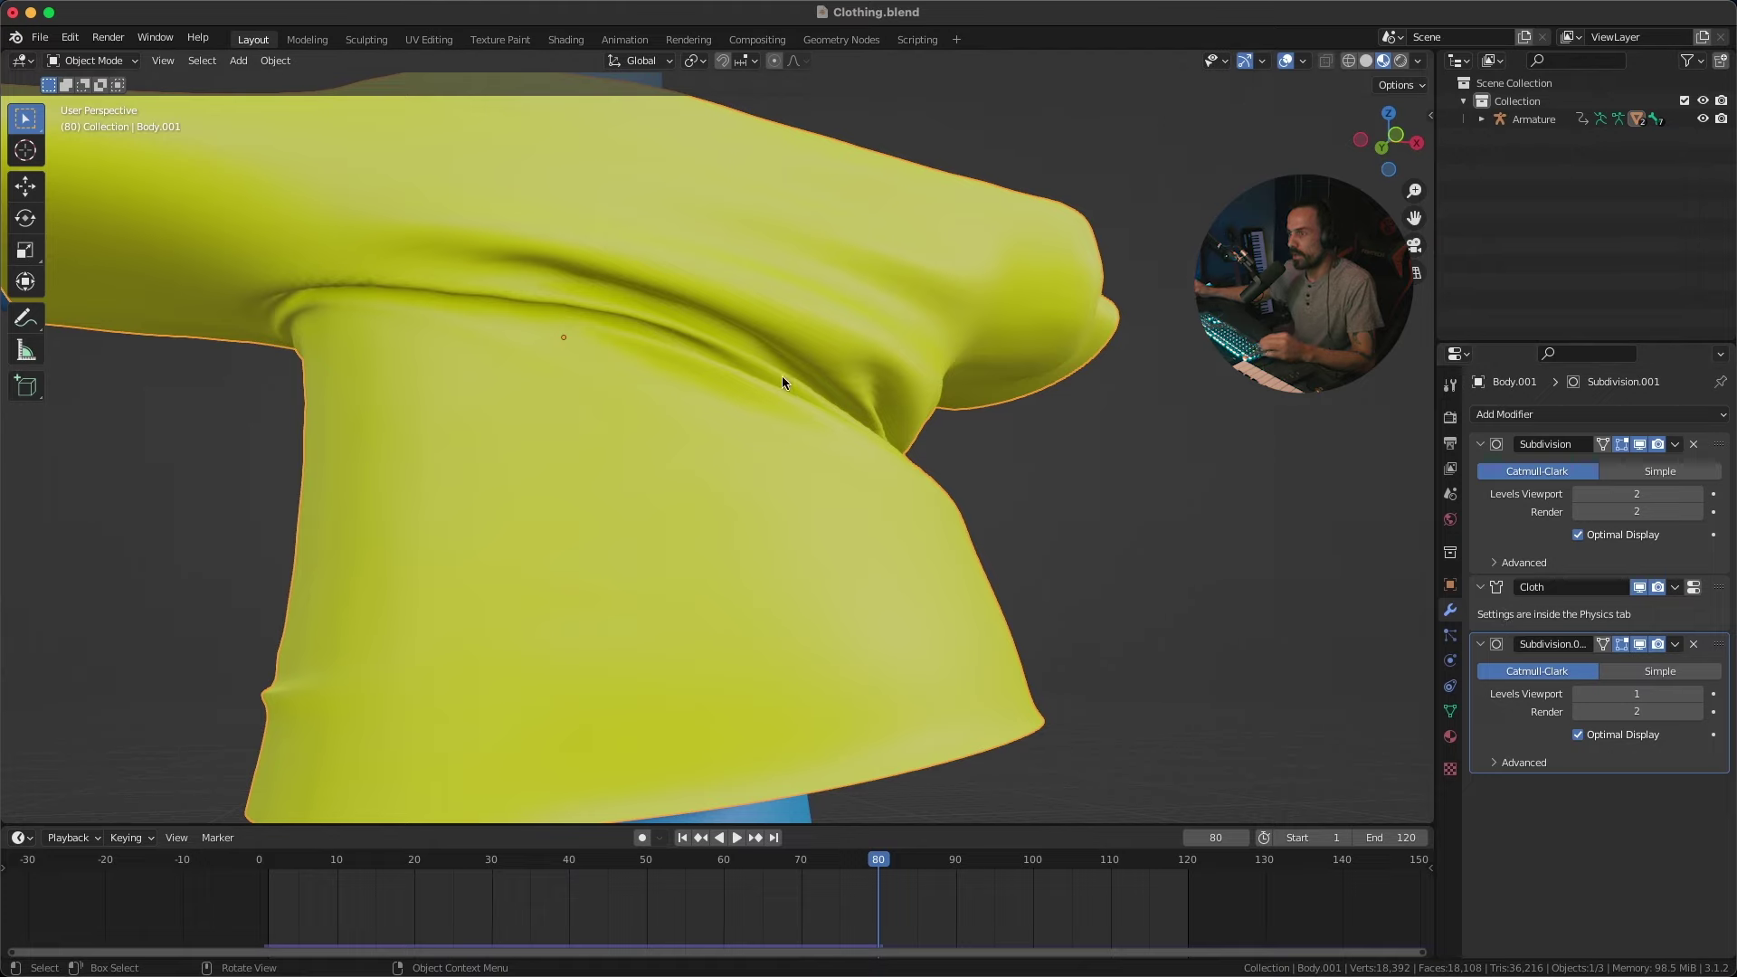
mouse_move(782, 377)
shift+middle_down()
mouse_move(774, 485)
mouse_move(755, 400)
mouse_move(865, 375)
mouse_move(879, 424)
mouse_move(821, 387)
mouse_move(749, 471)
mouse_move(767, 394)
shift+middle_up()
scroll(768, 394, up, 1)
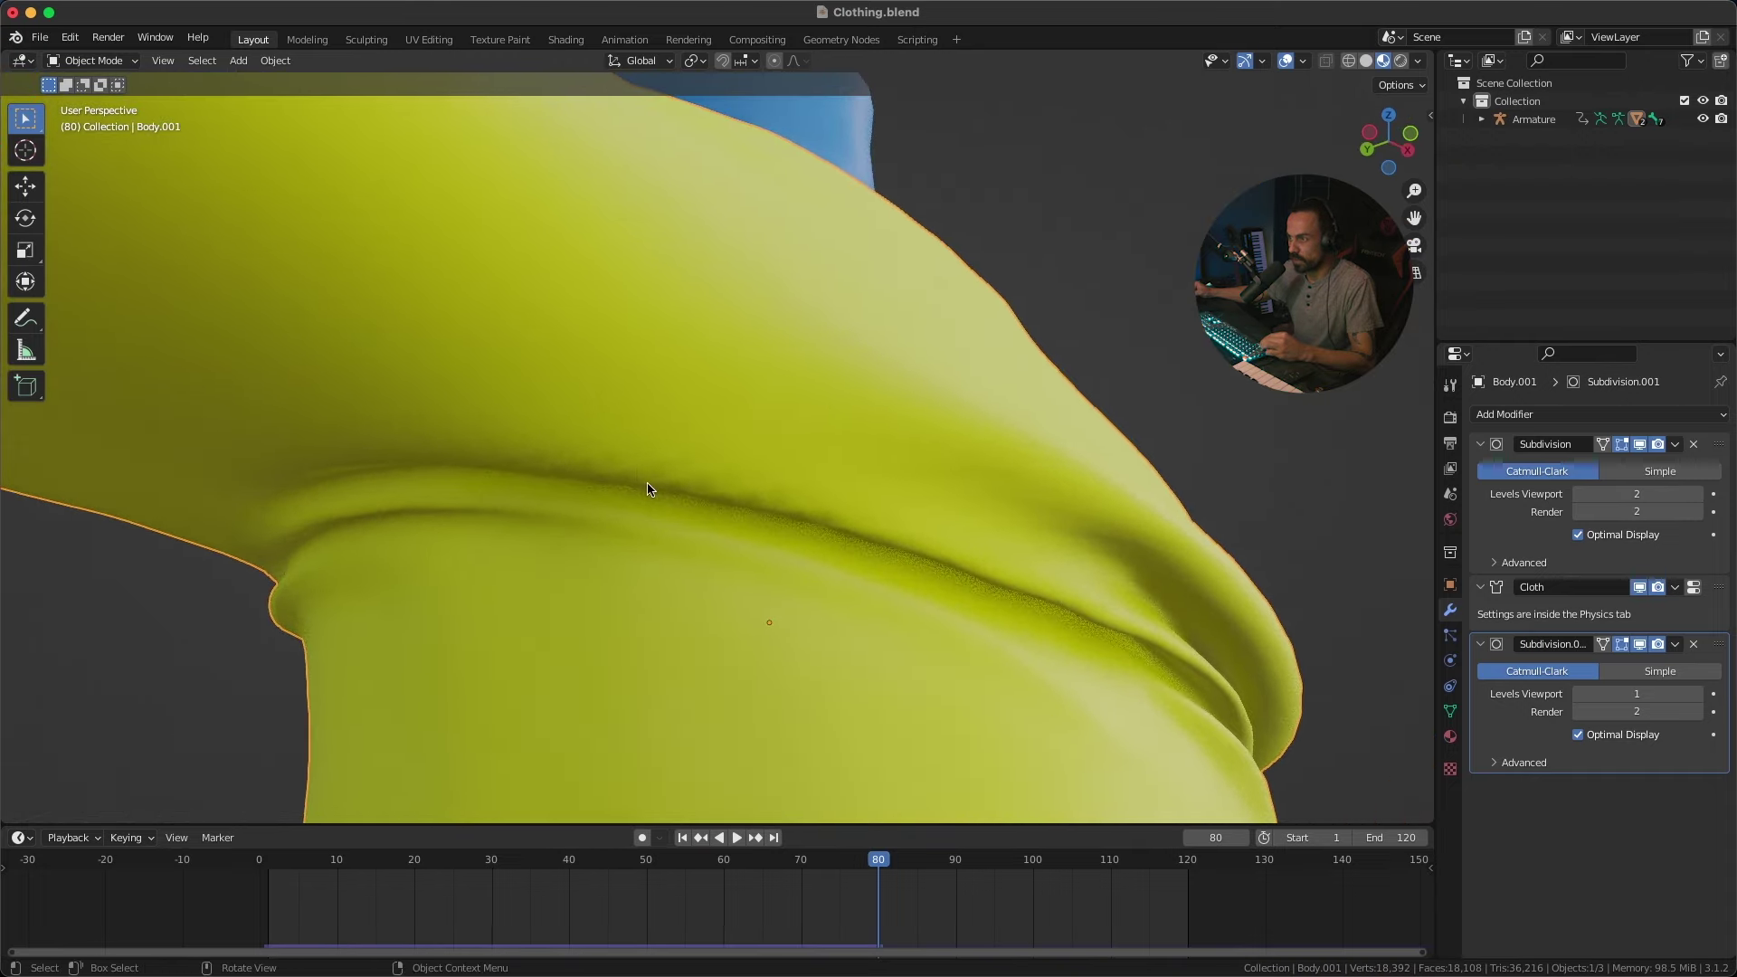
click(1699, 696)
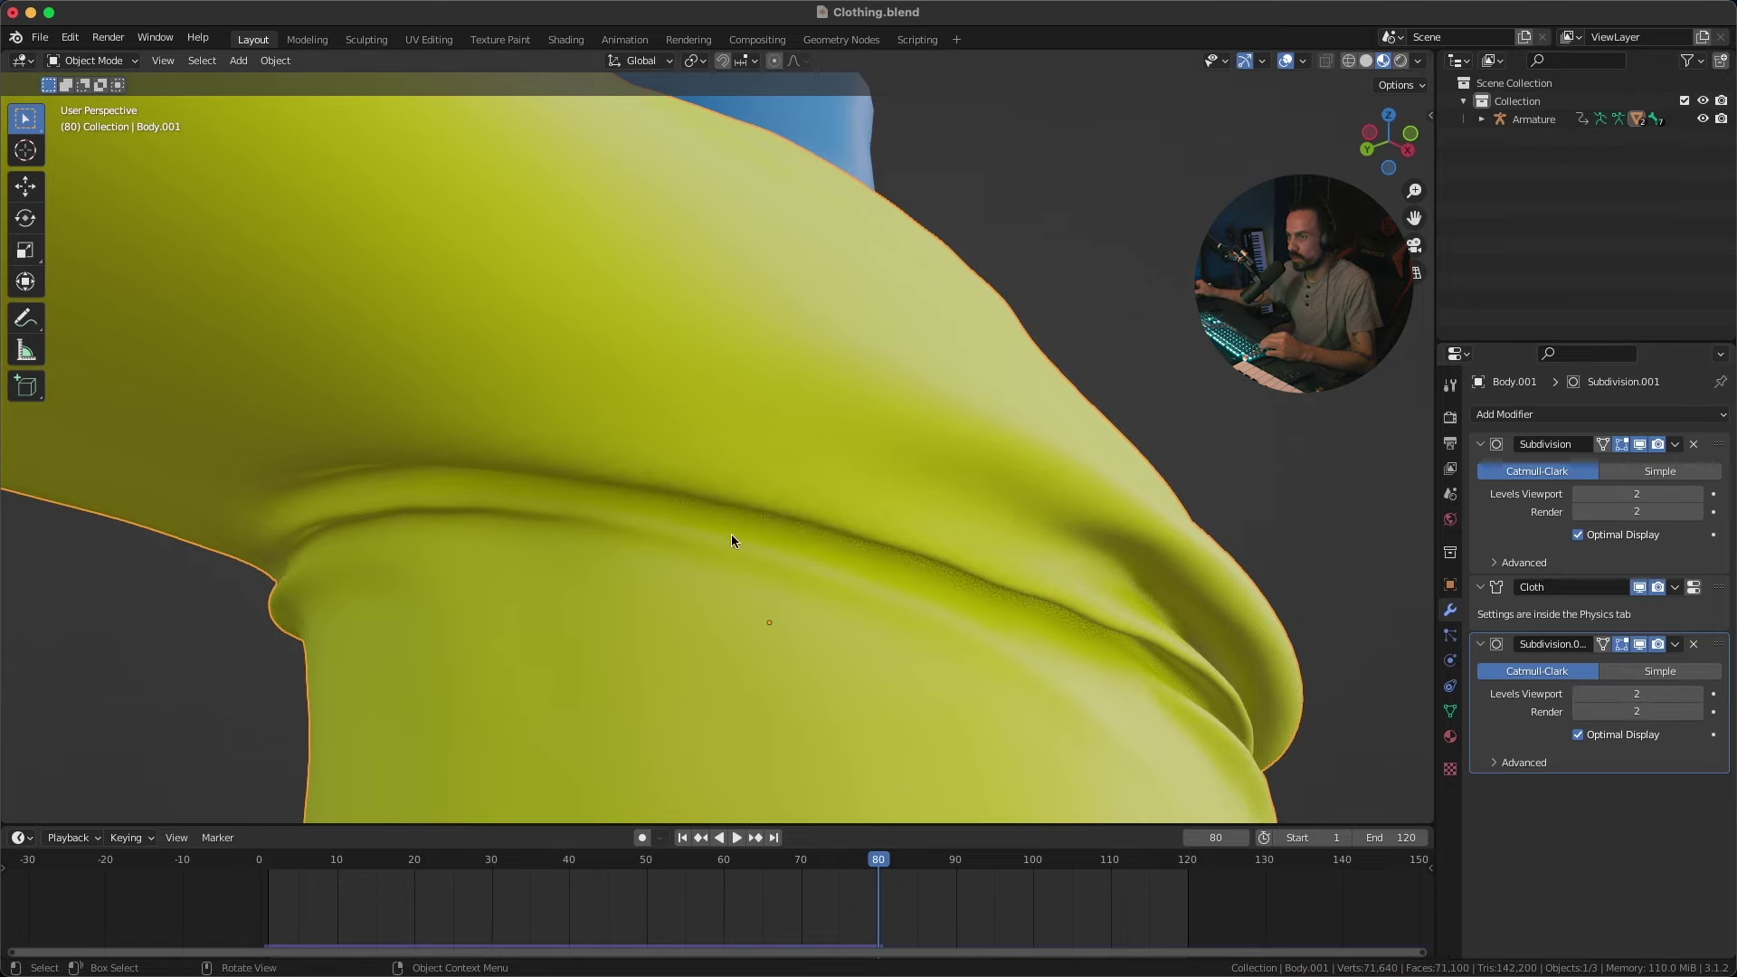
scroll(909, 599, down, 6)
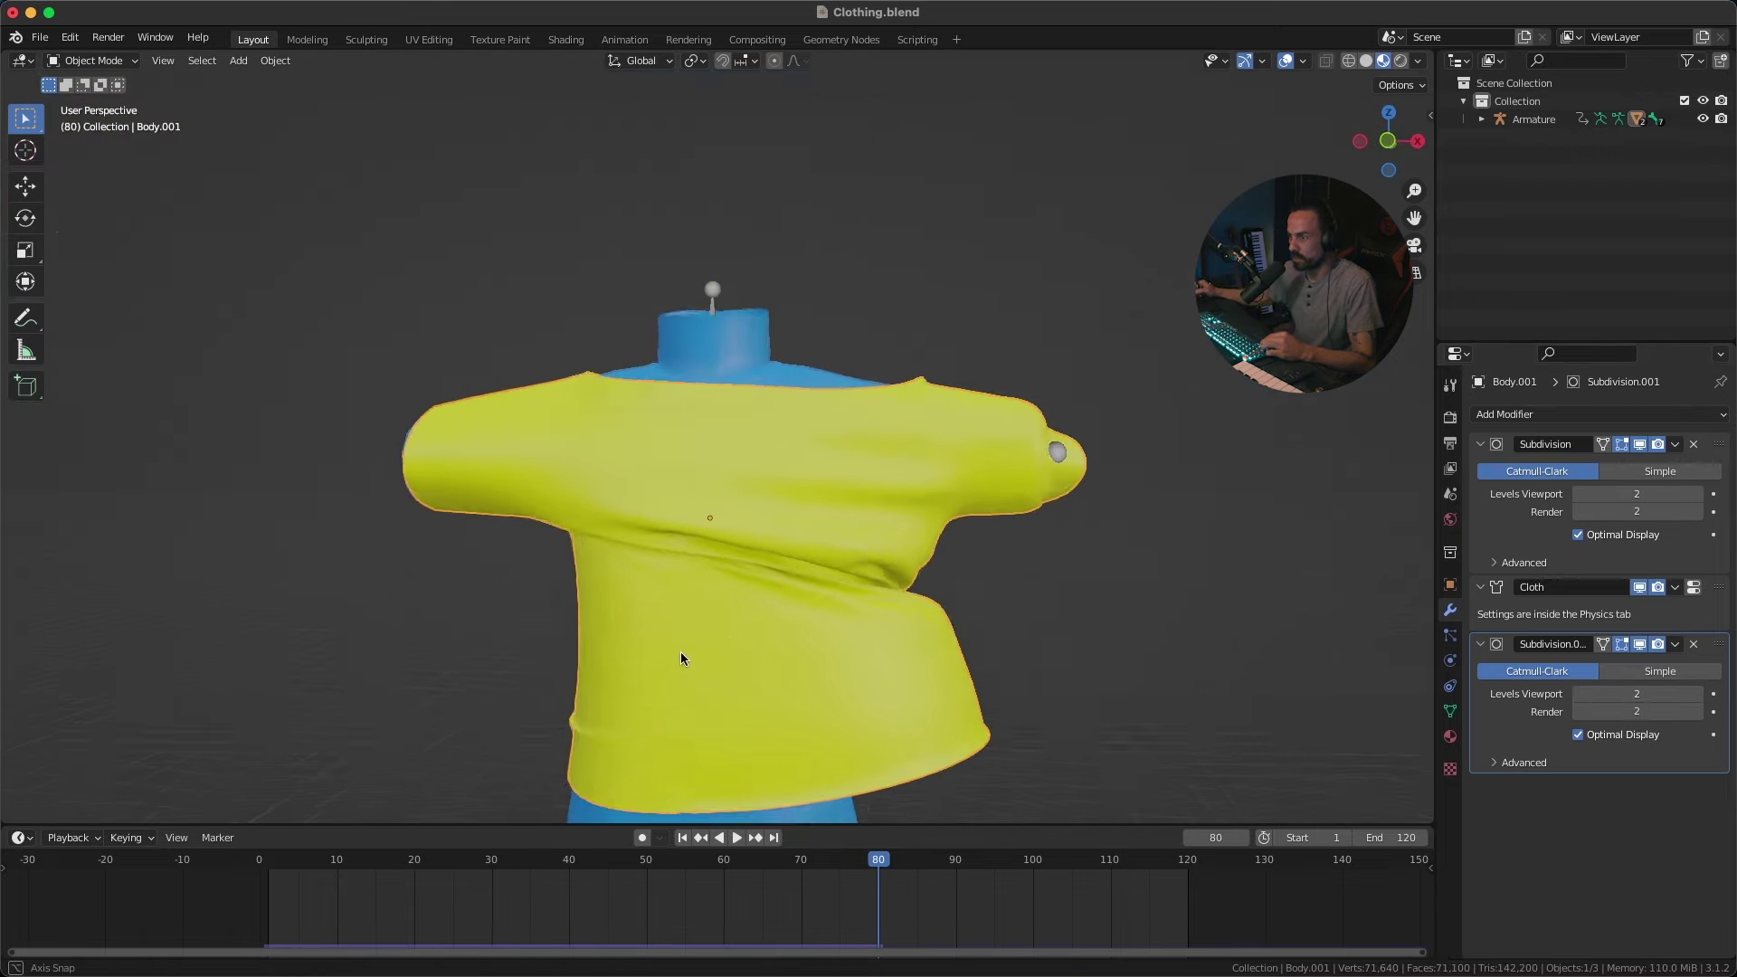
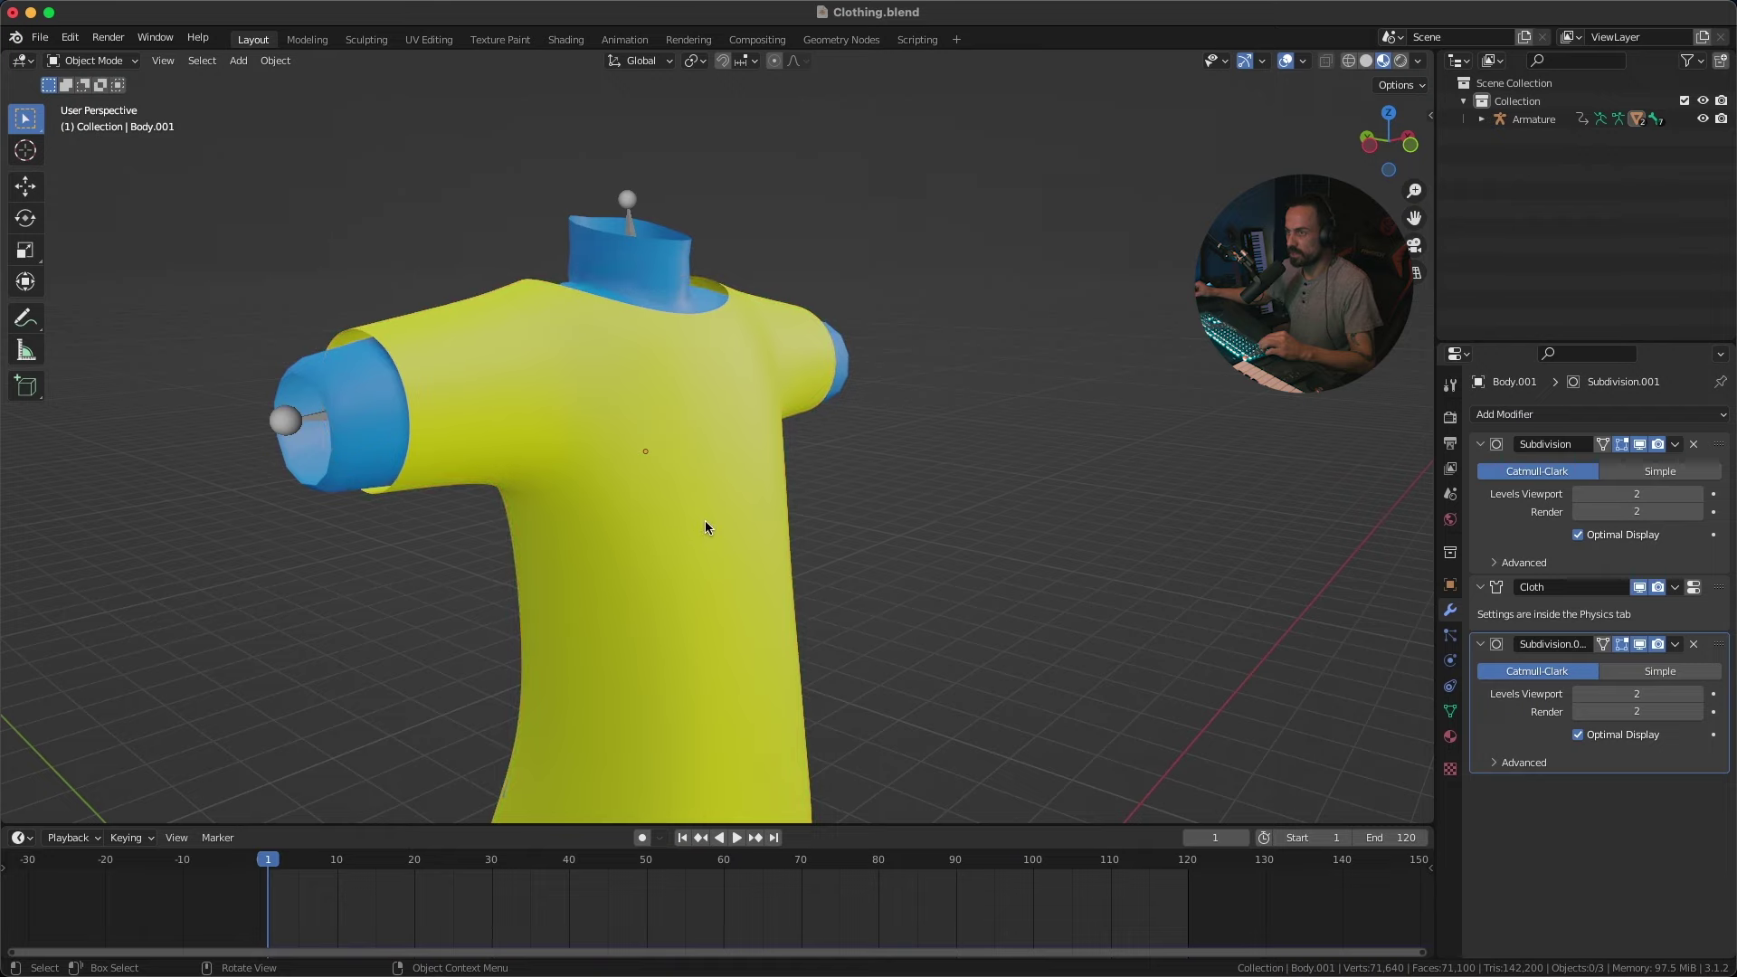
Step: Scale the shirt by about 1.036 along the global Y axis and save the file, keeping the shirt selected
middle_drag(1071, 543, 965, 640)
key(s)
key(y)
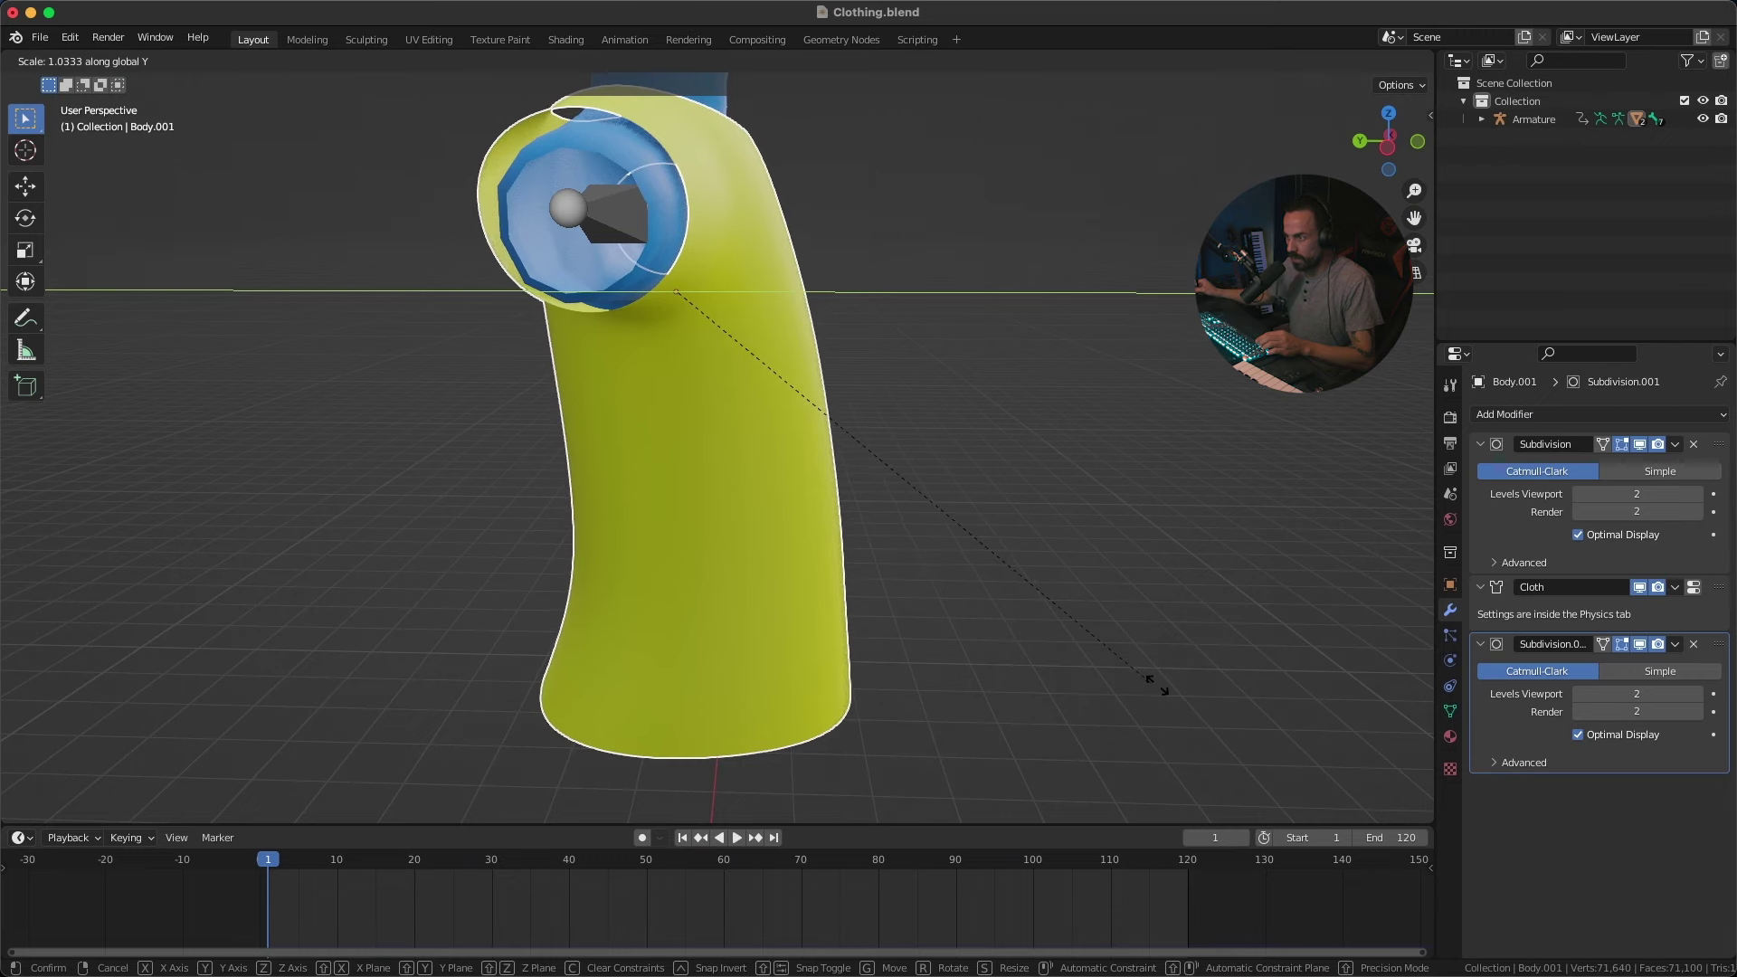
click(1121, 691)
middle_drag(1120, 691, 997, 648)
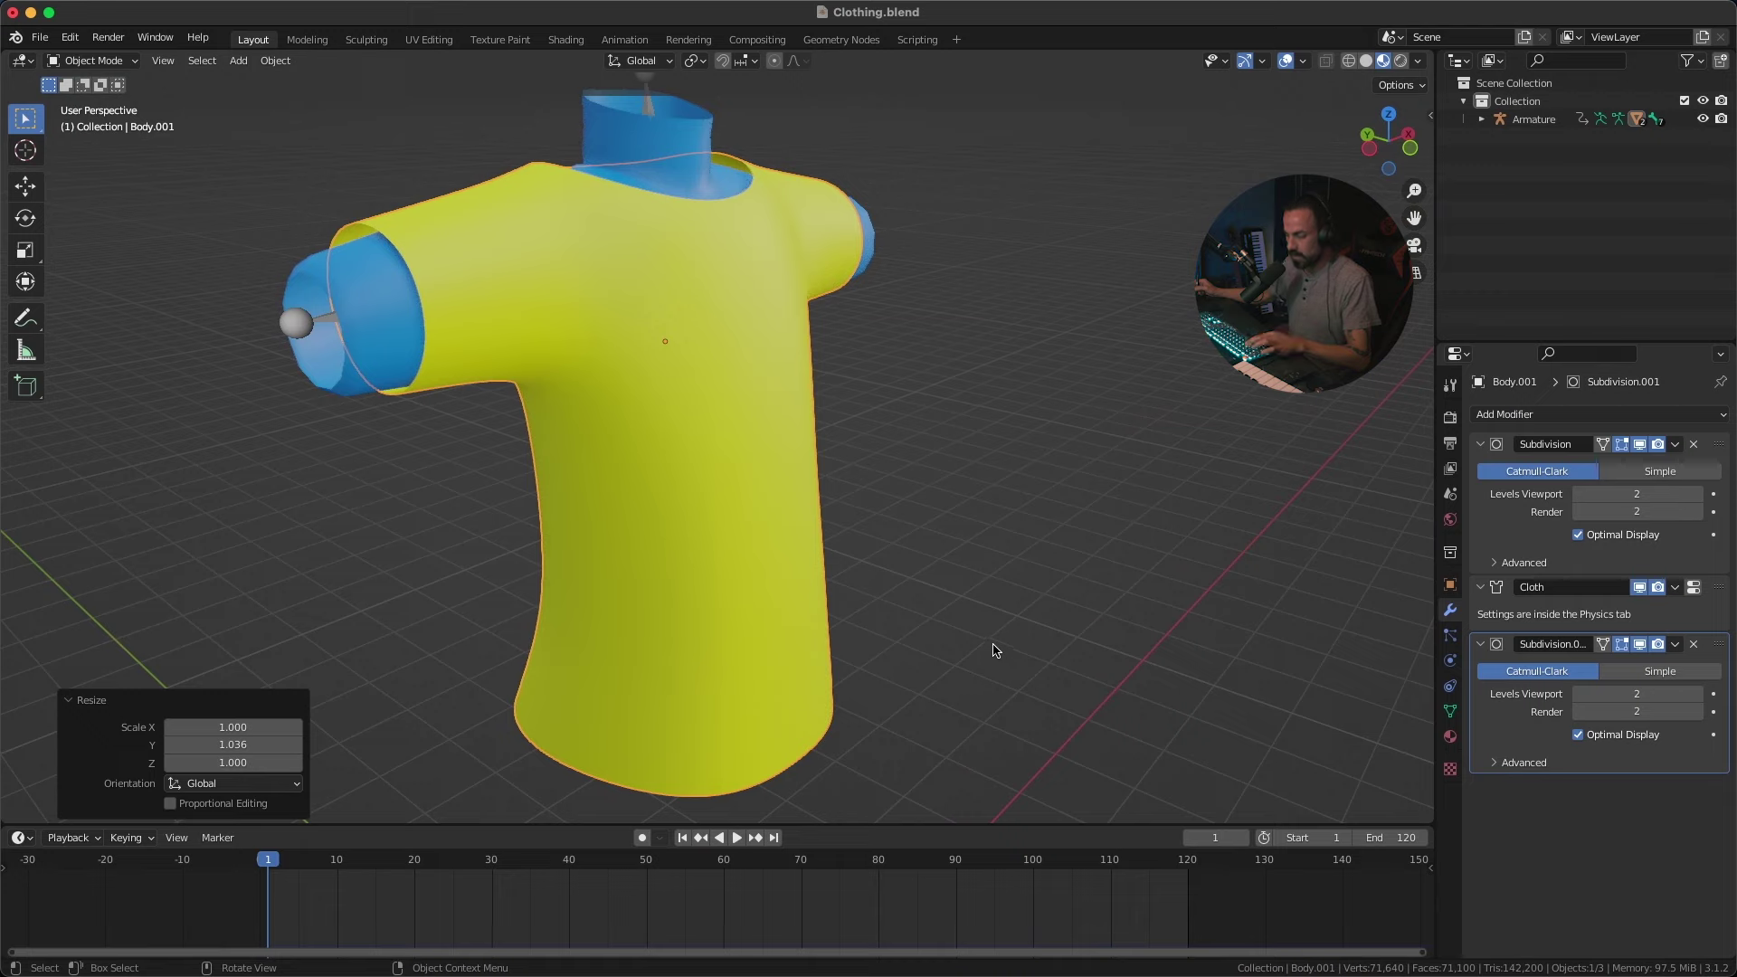
key(ctrl+s)
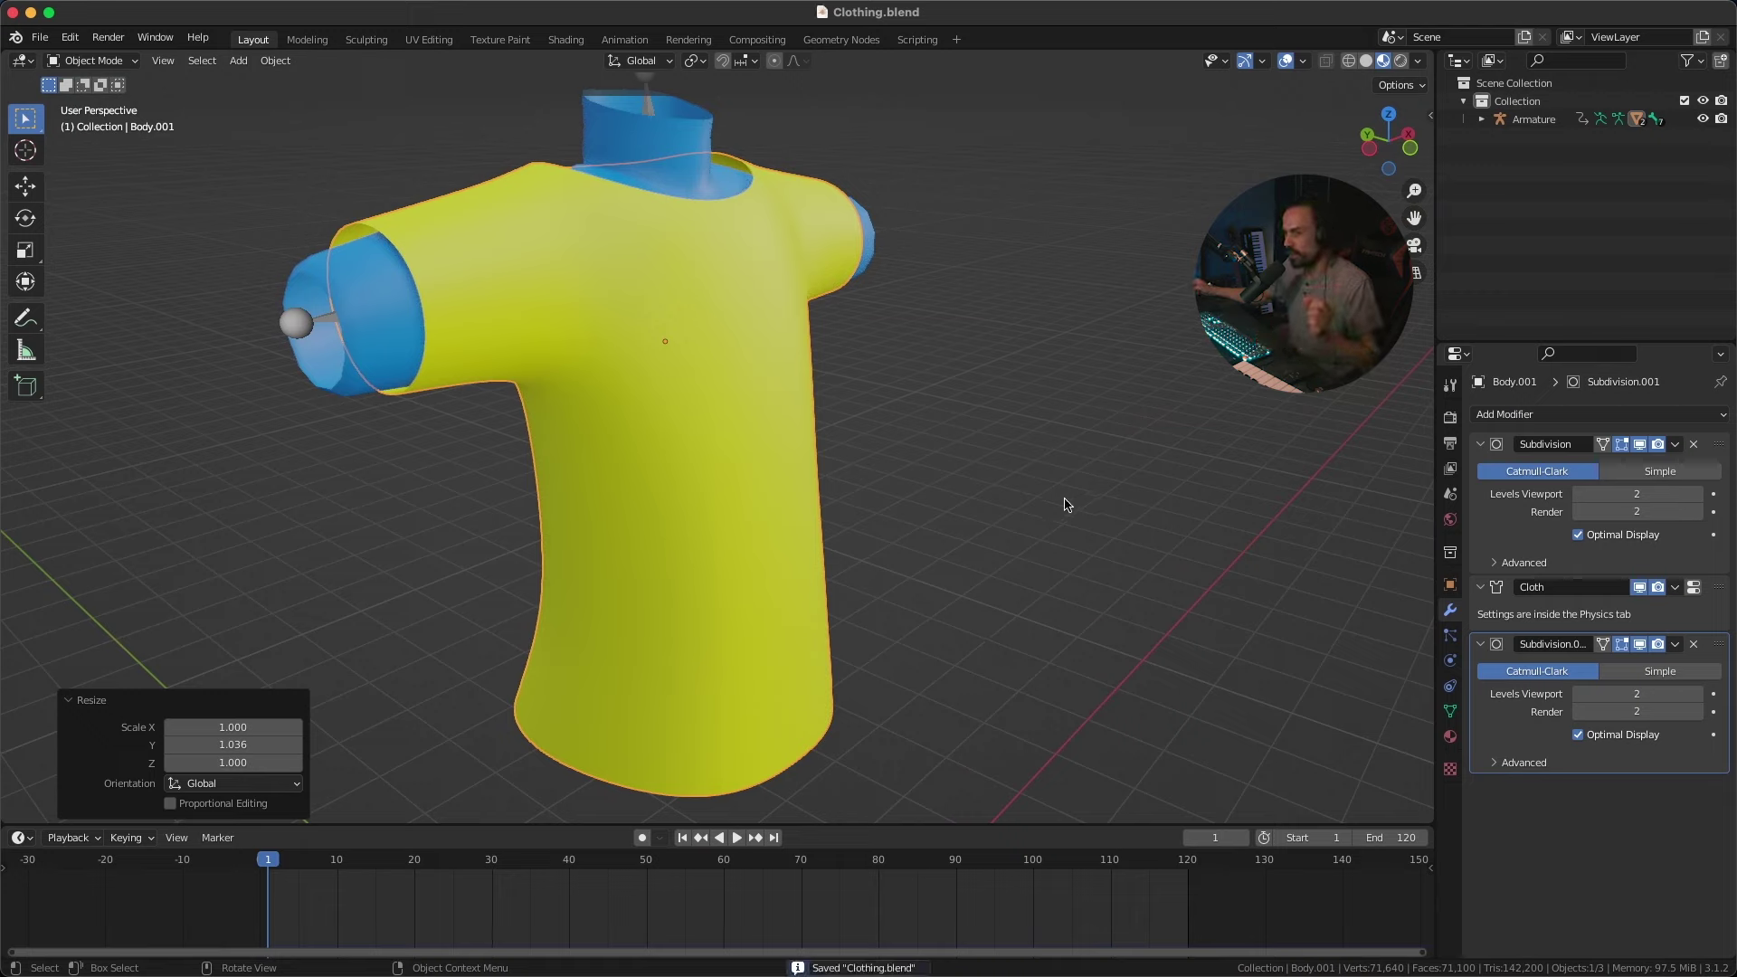
click(737, 482)
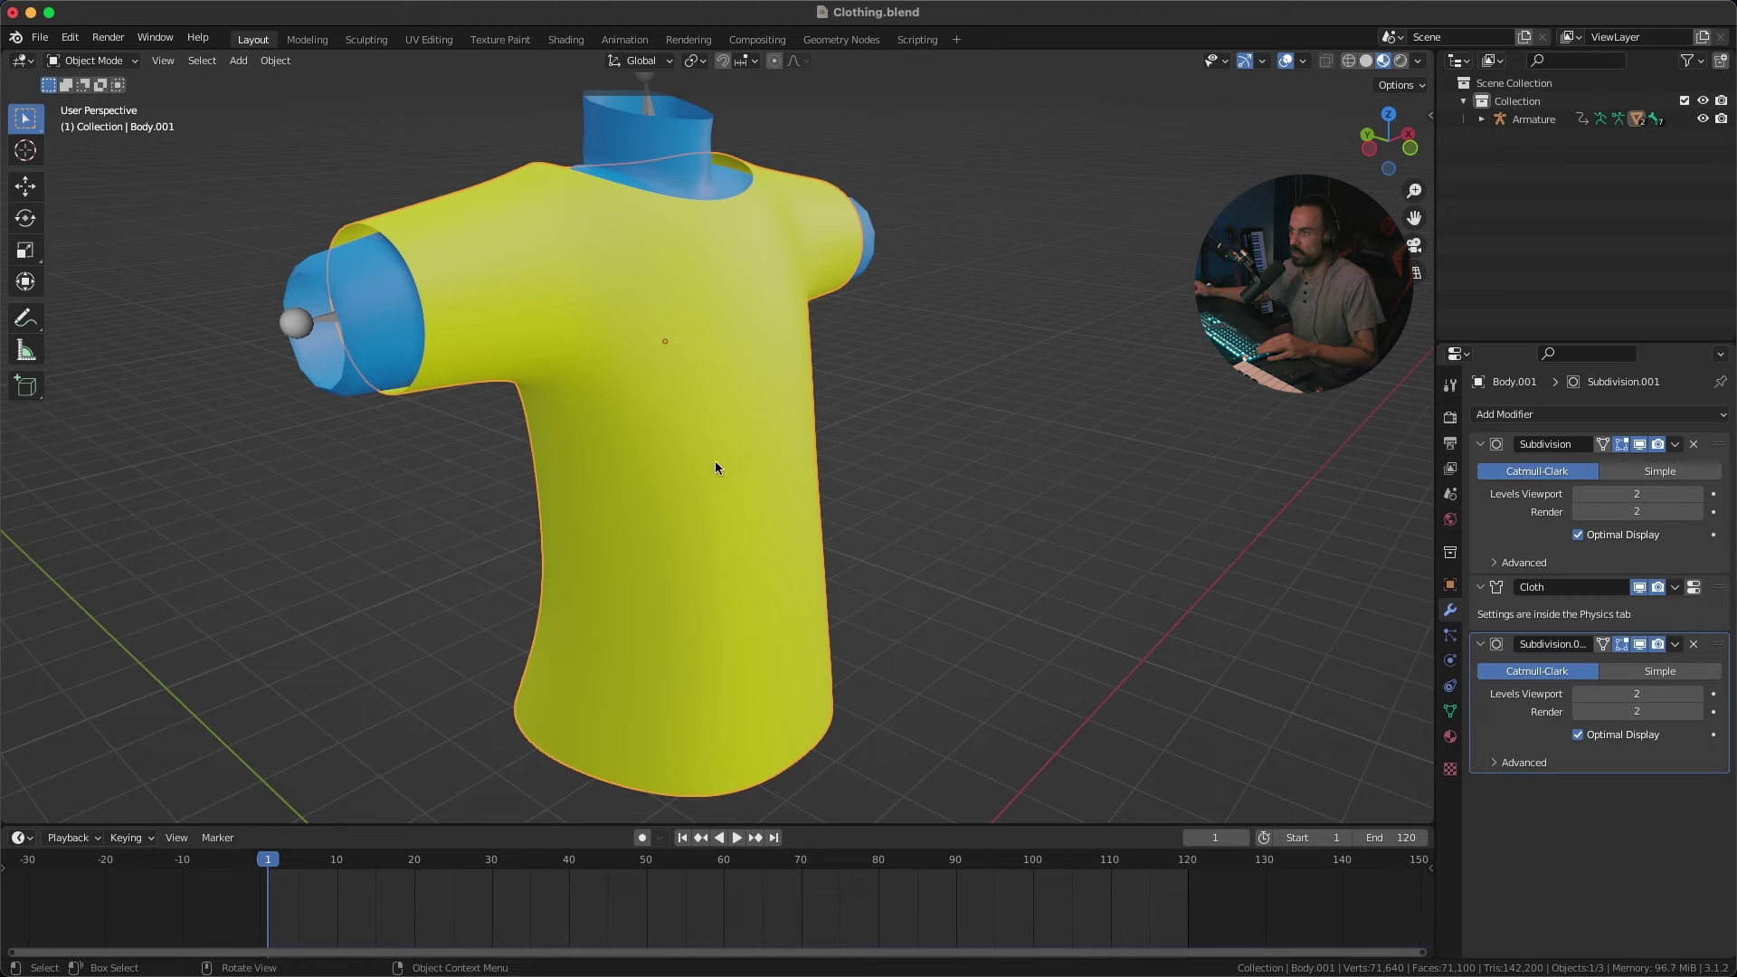
Step: Bake the shirt's cloth simulation cache and stop the bake just past the animation's end at frame 120
click(1450, 663)
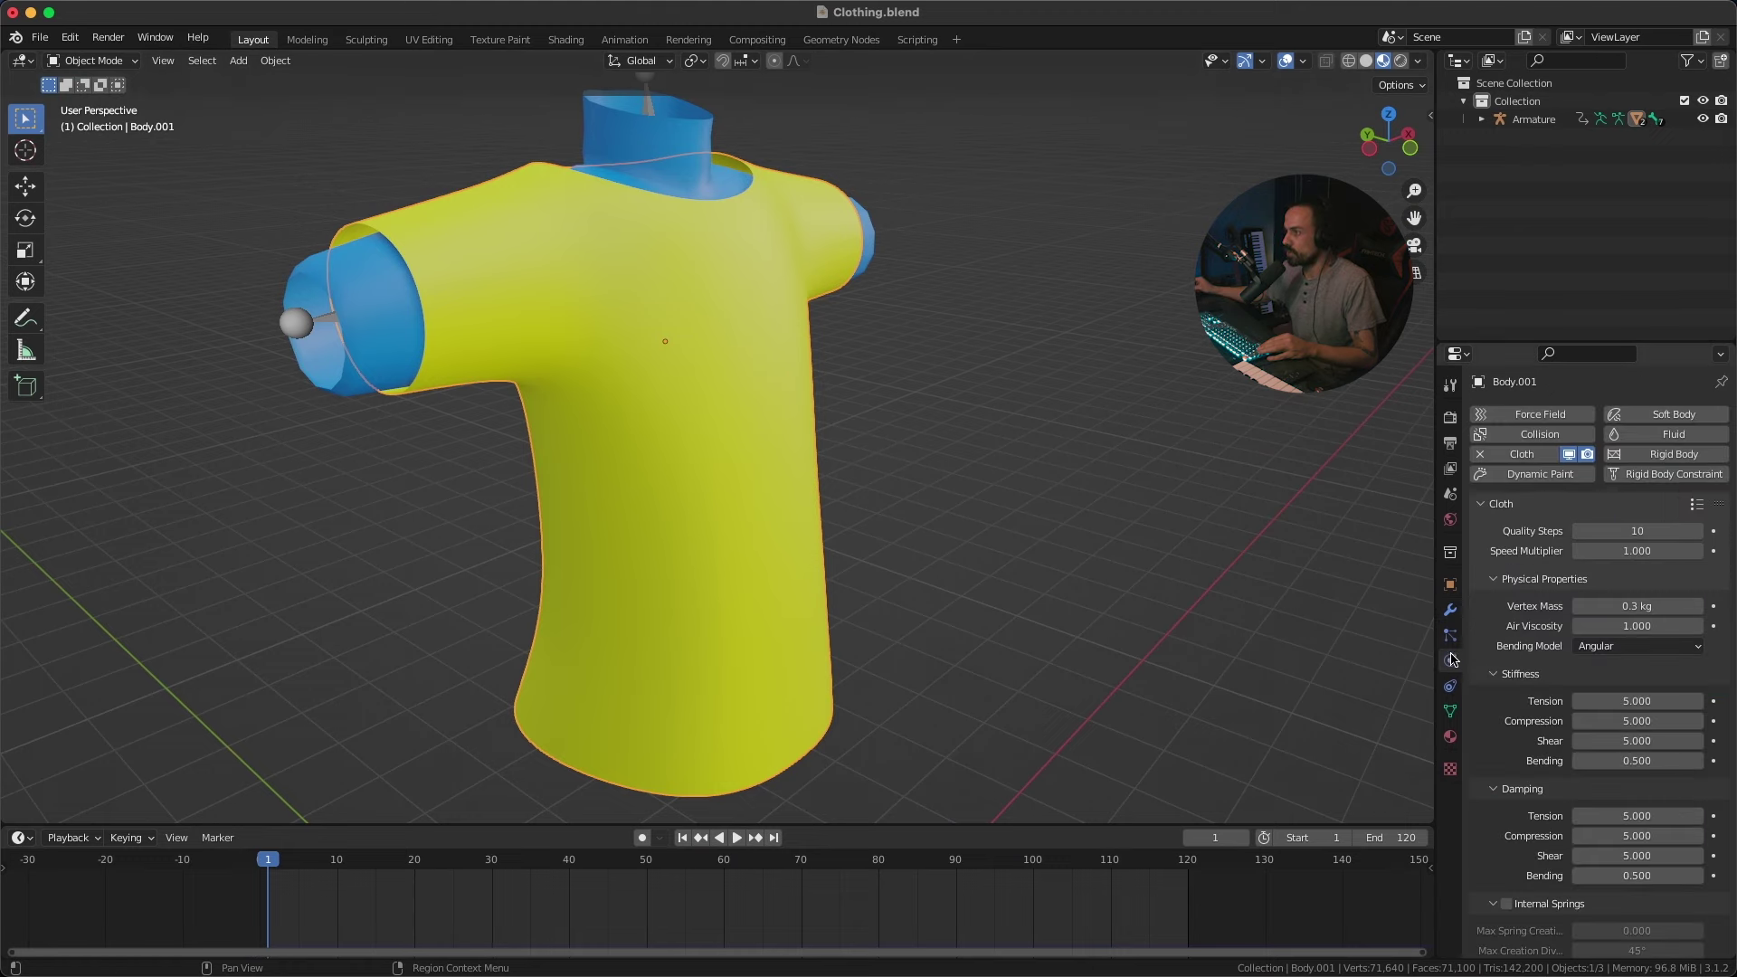
scroll(1560, 625, down, 15)
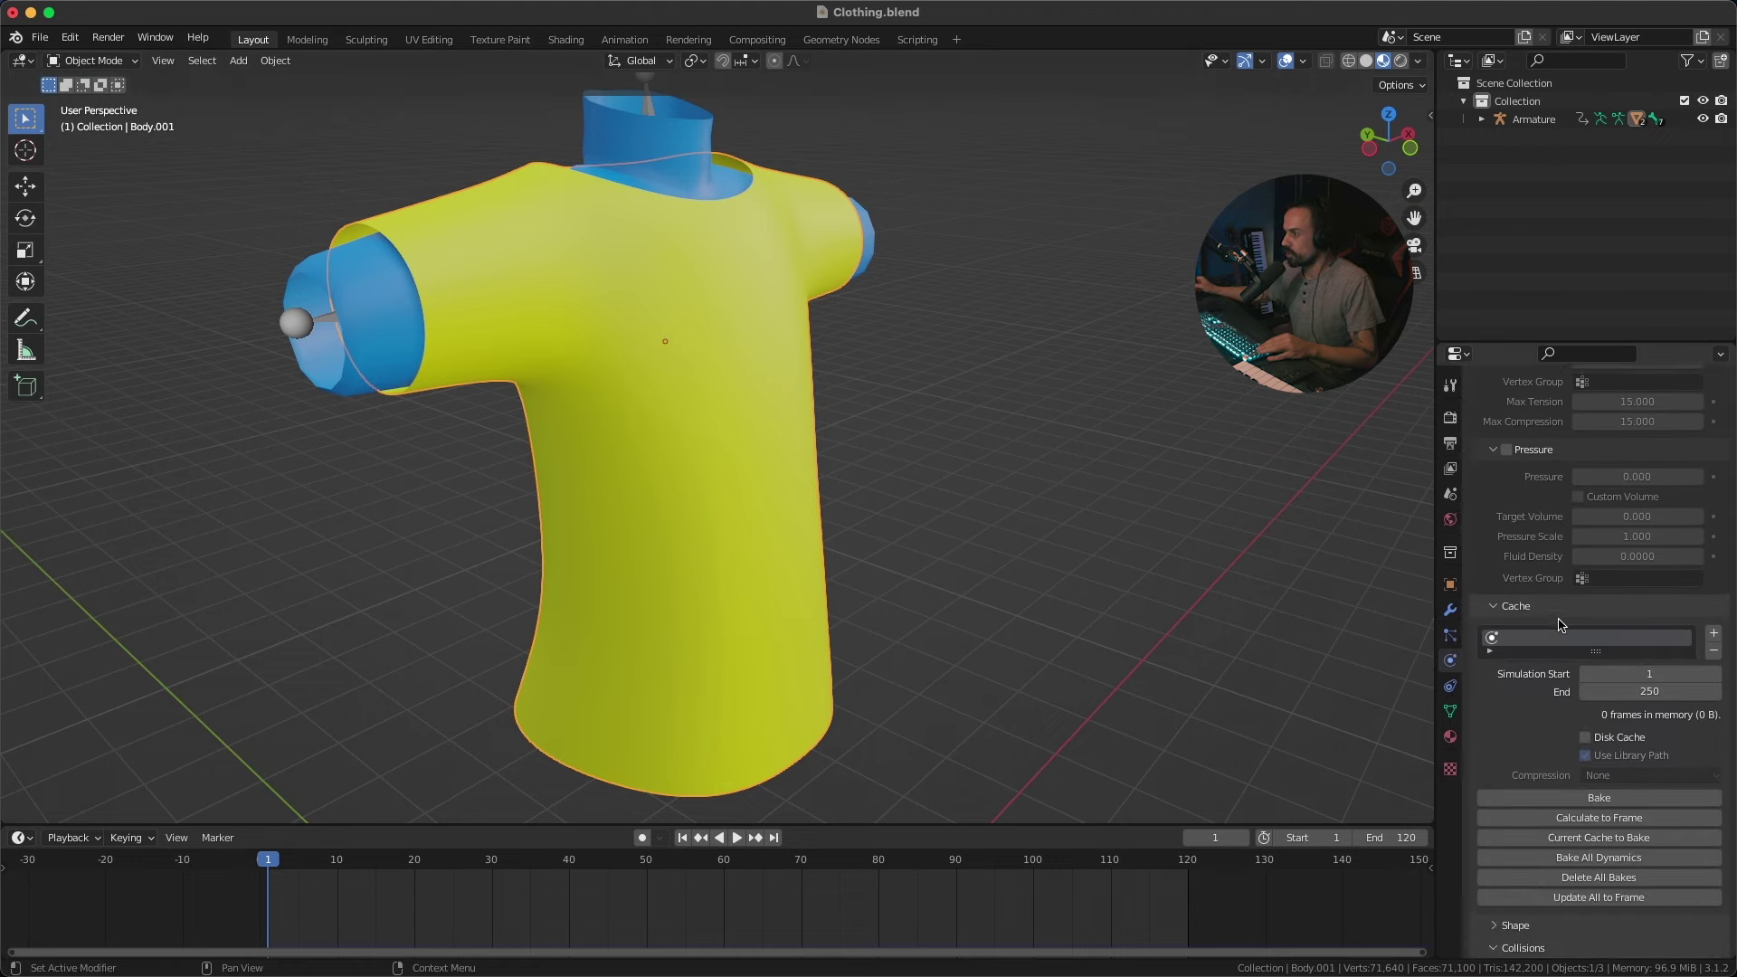
scroll(1543, 620, down, 4)
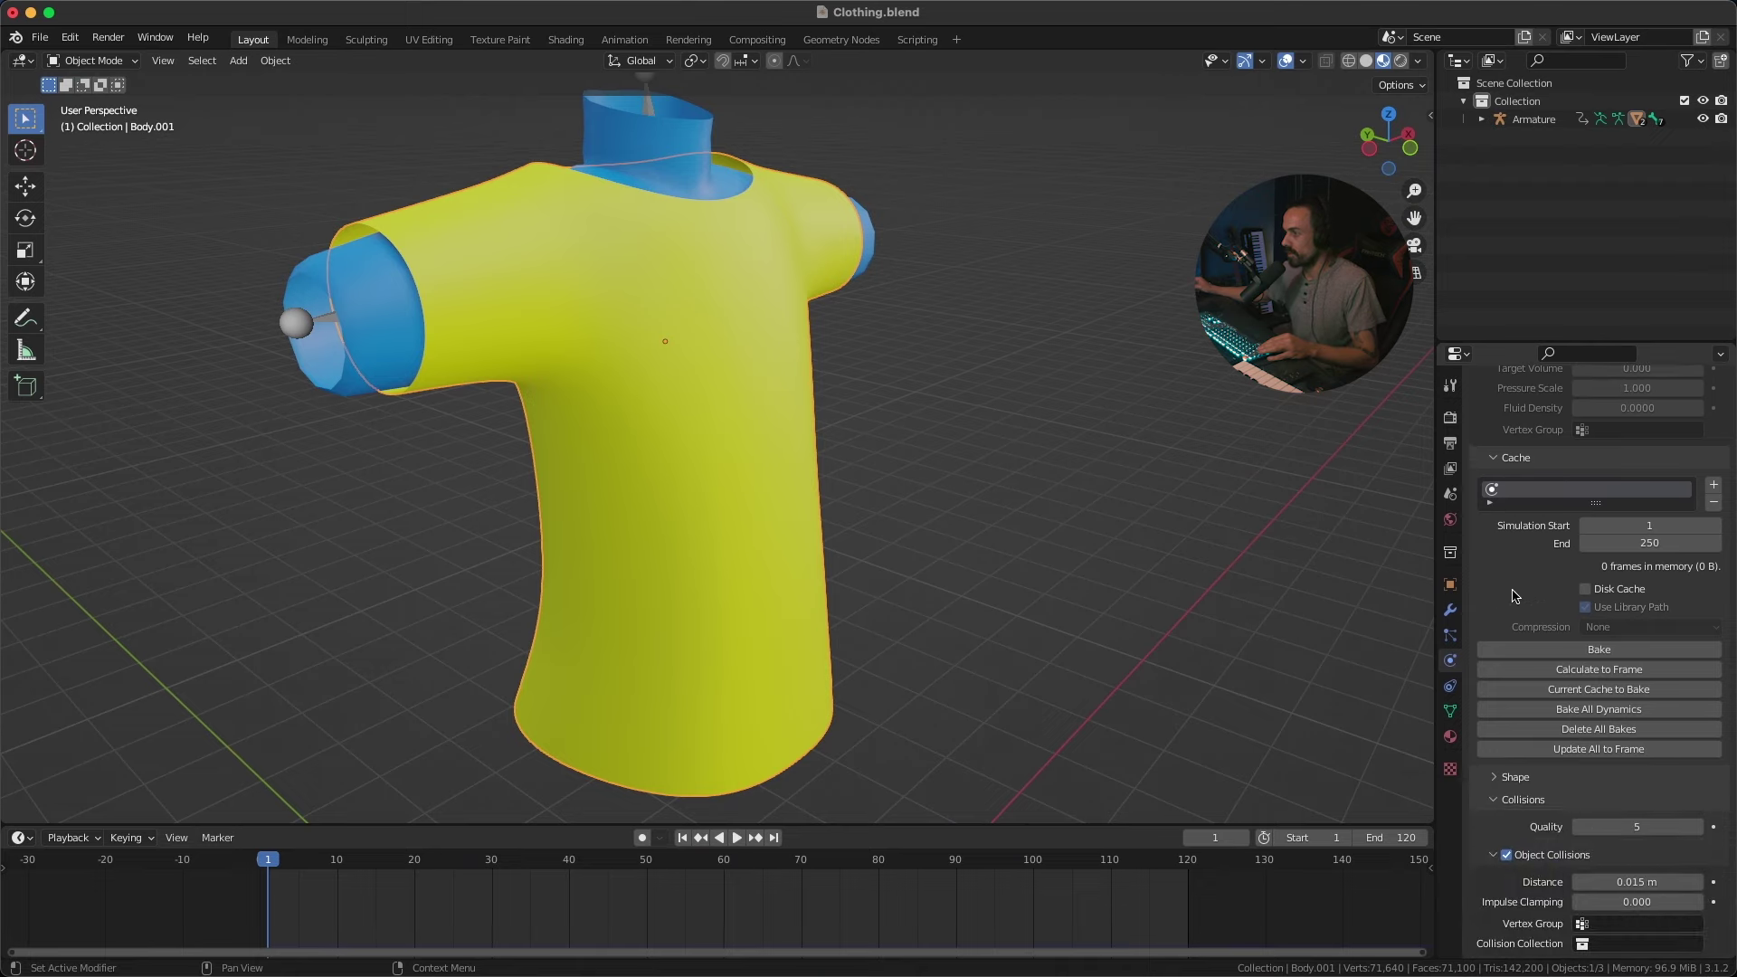
scroll(1518, 595, down, 1)
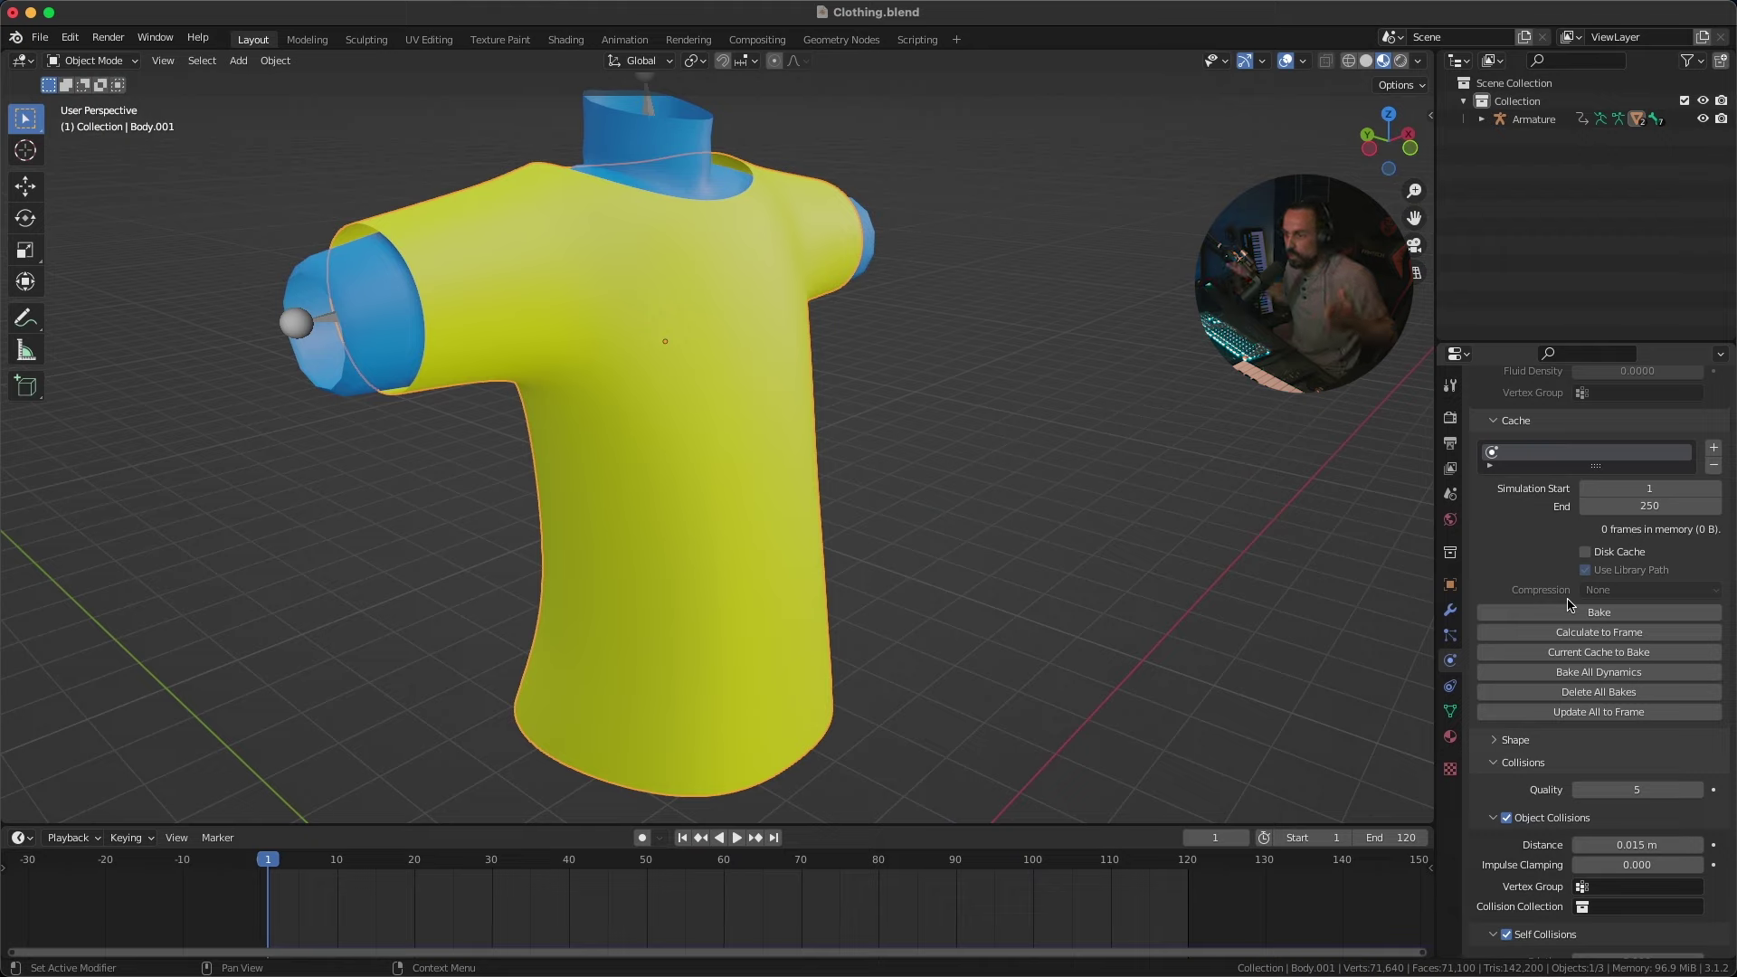
click(1615, 615)
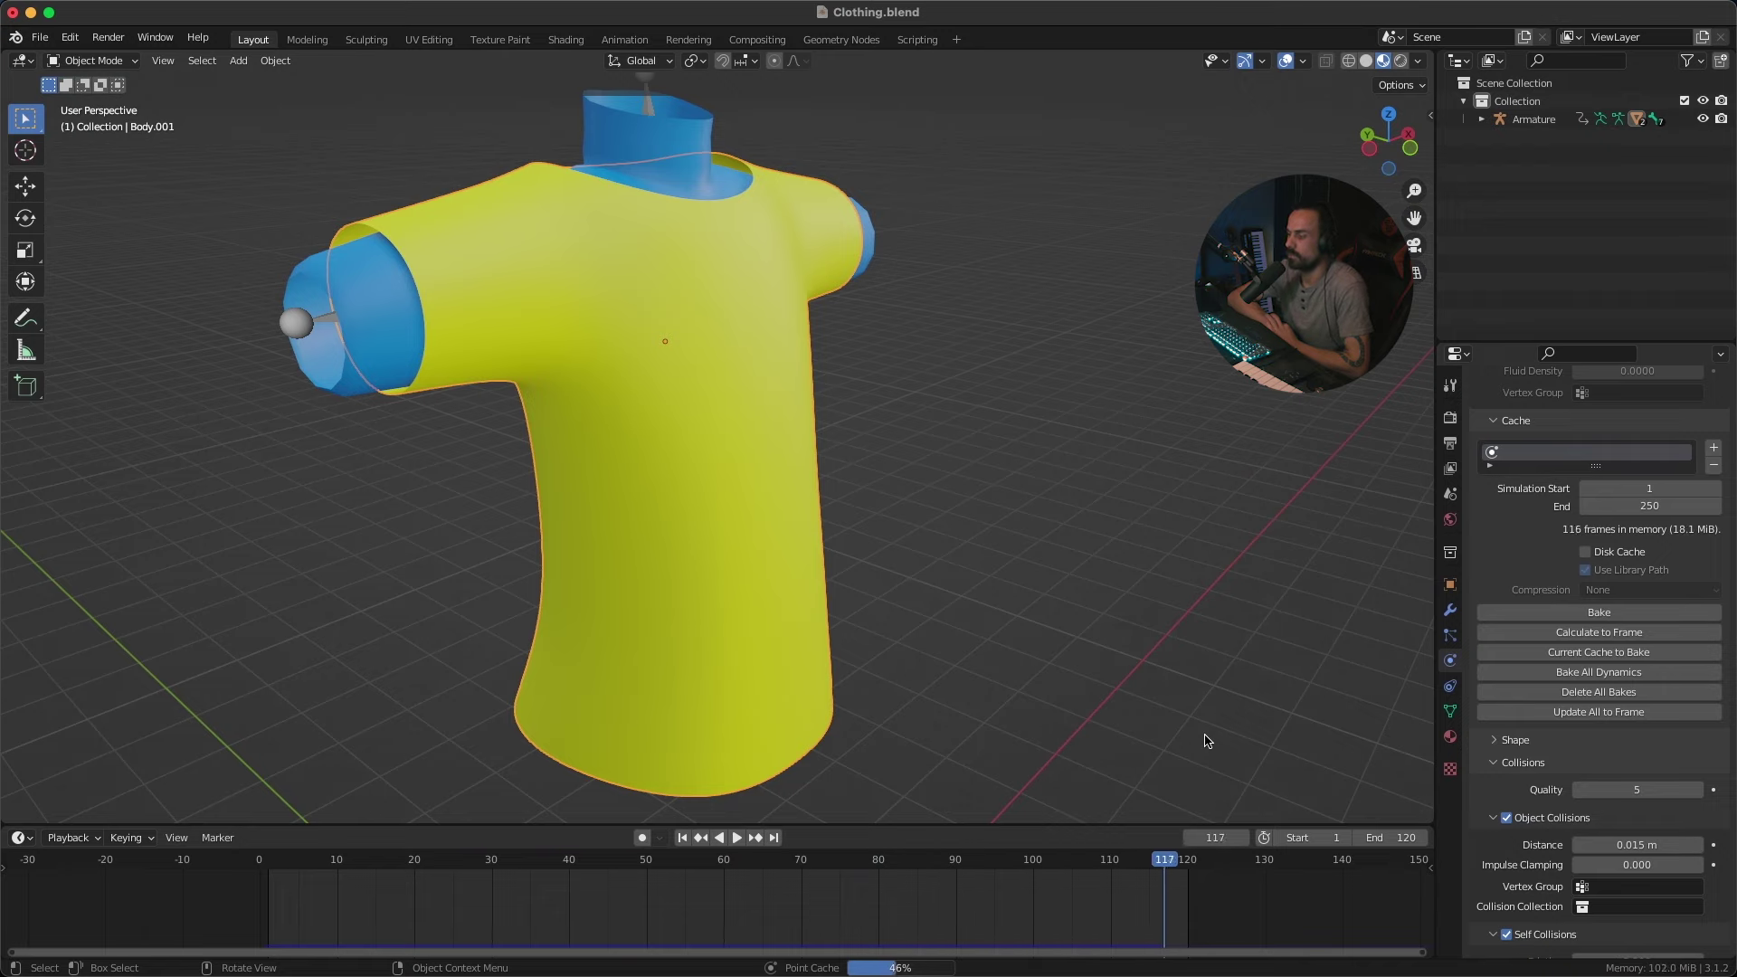
key(Escape)
Step: Play the baked shirt animation, watch the folds from different sides, and return to frame 1
key(space)
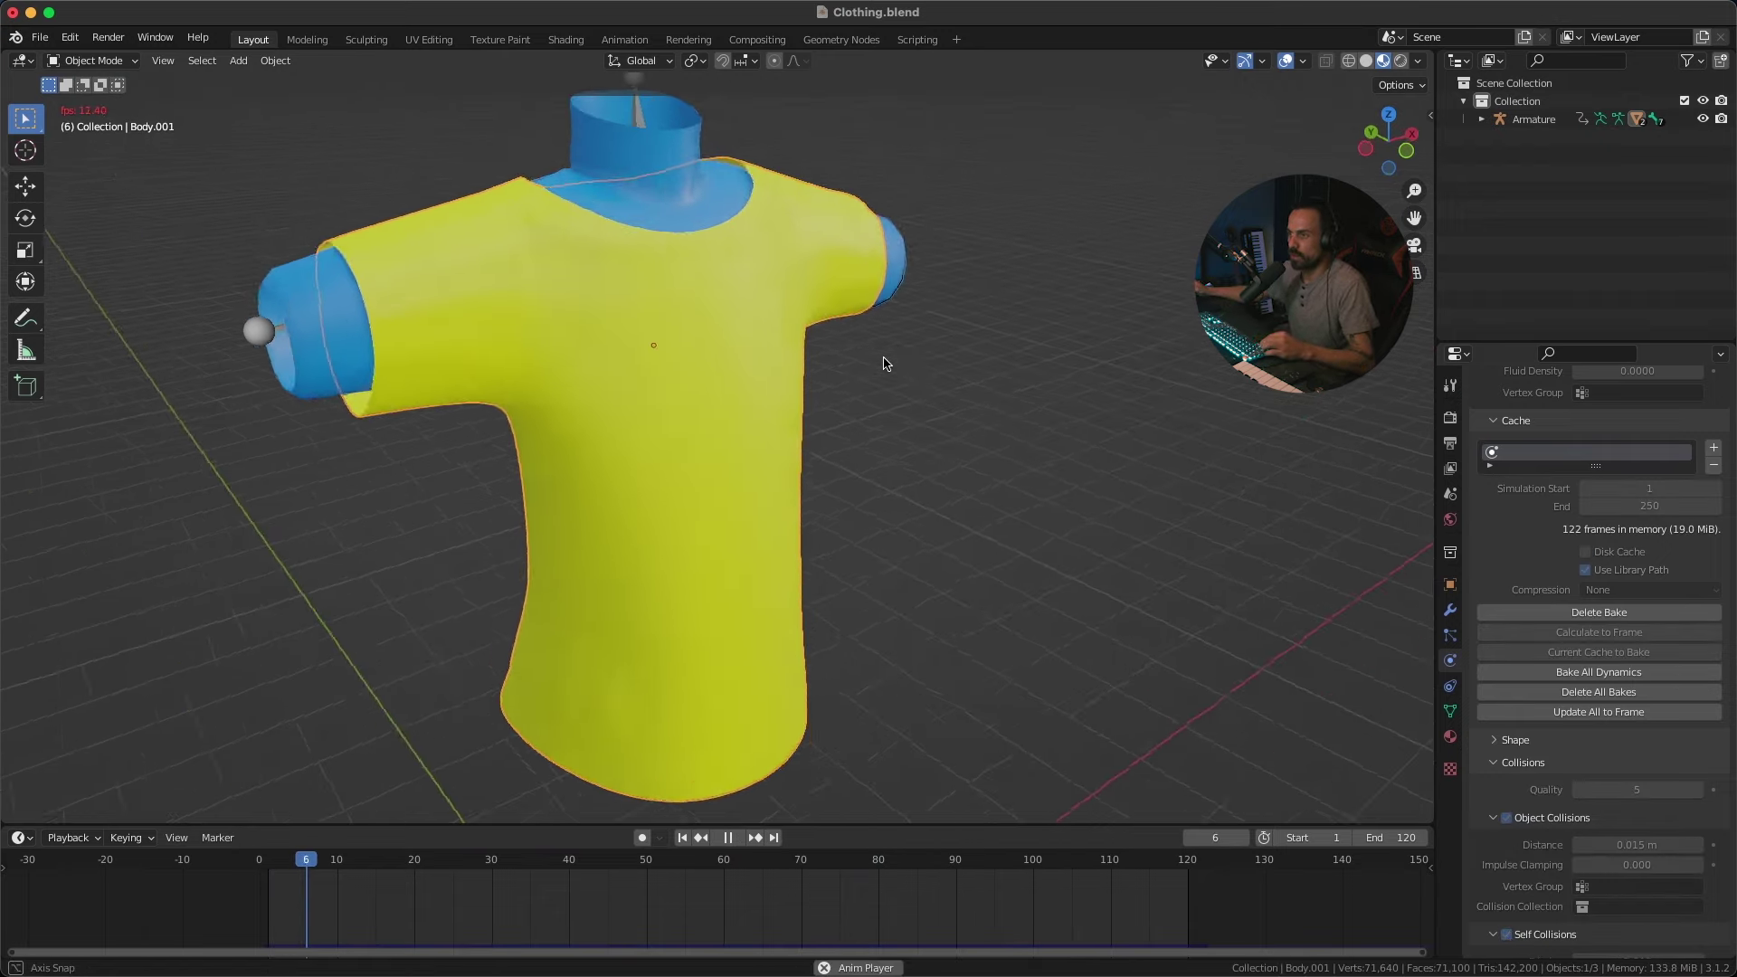
scroll(986, 368, down, 2)
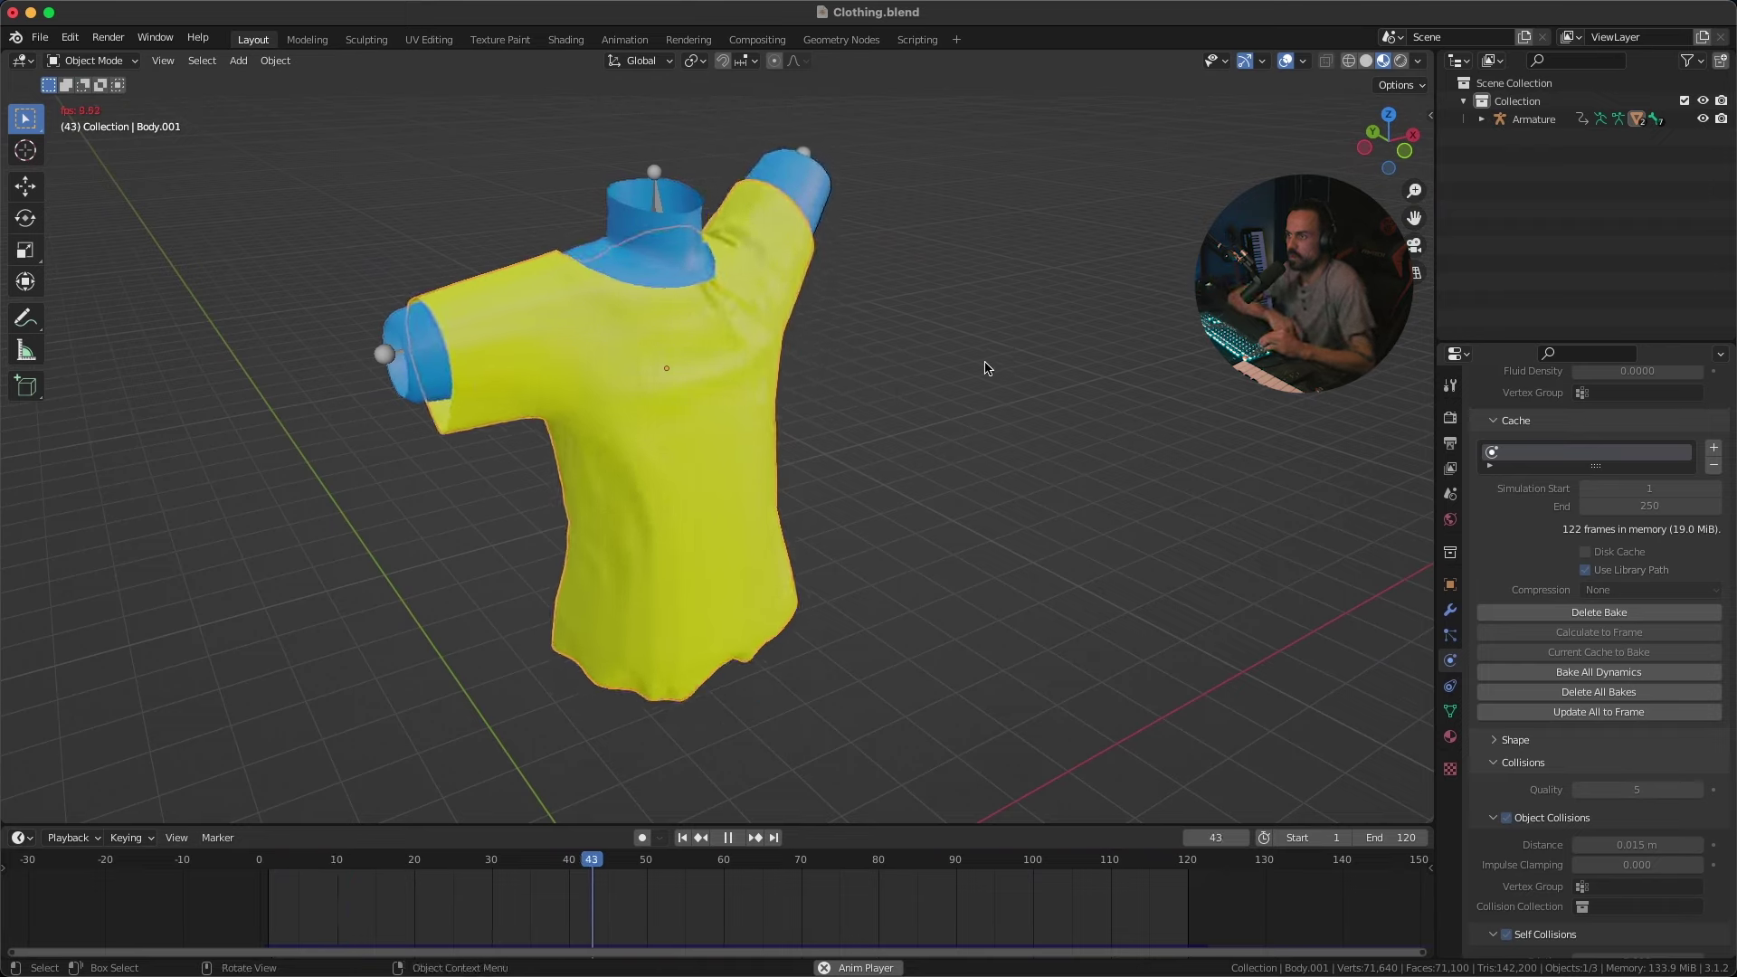
middle_drag(916, 264, 958, 252)
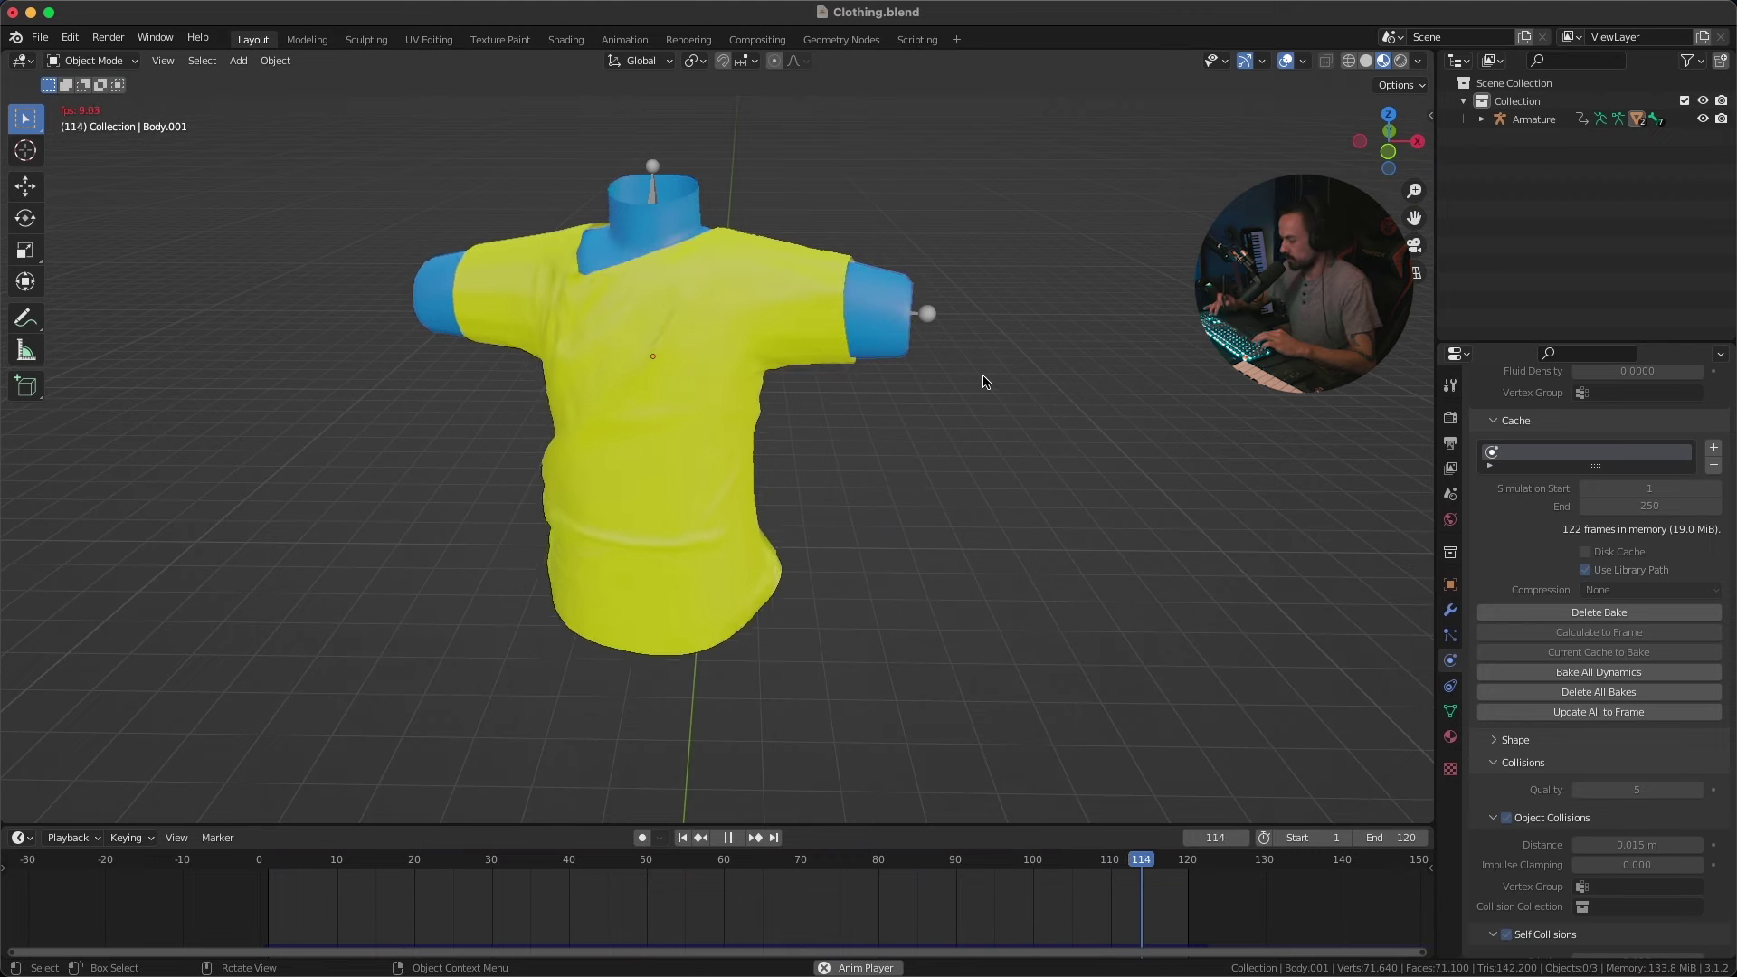
key(space)
key(shift+Left)
Step: Add a Solidify modifier to the shirt below its second Subdivision Surface modifier and inspect the sleeve rim up close
middle_drag(987, 384, 577, 410)
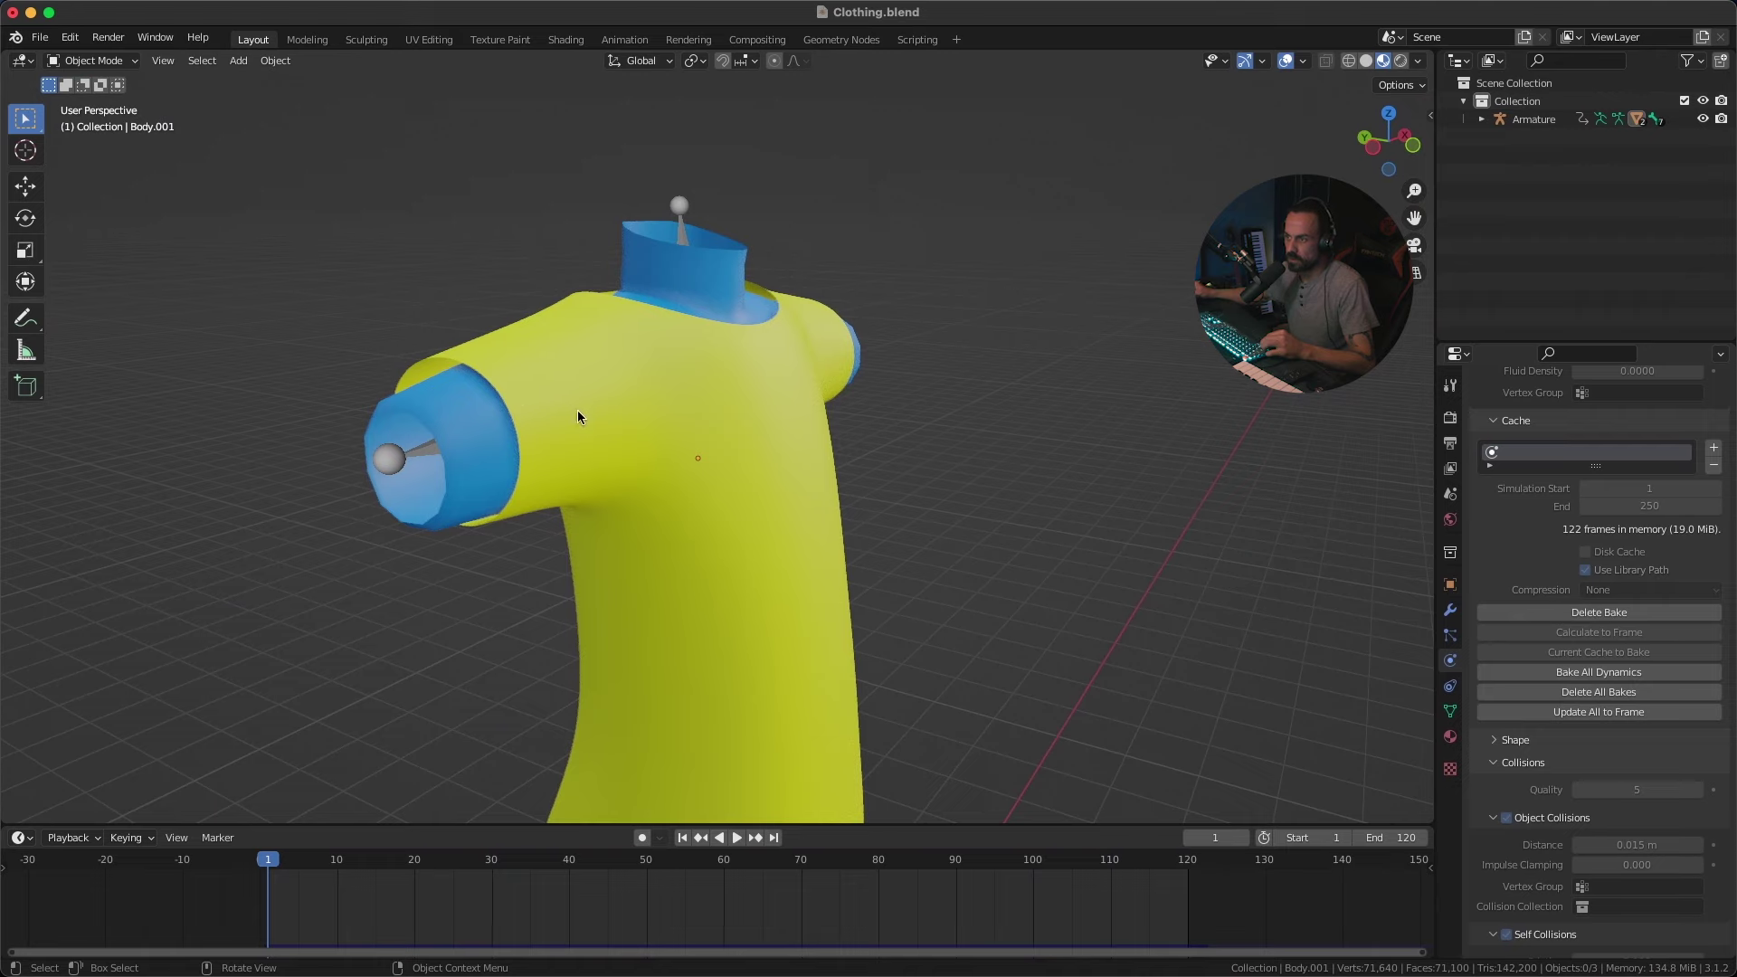
click(574, 360)
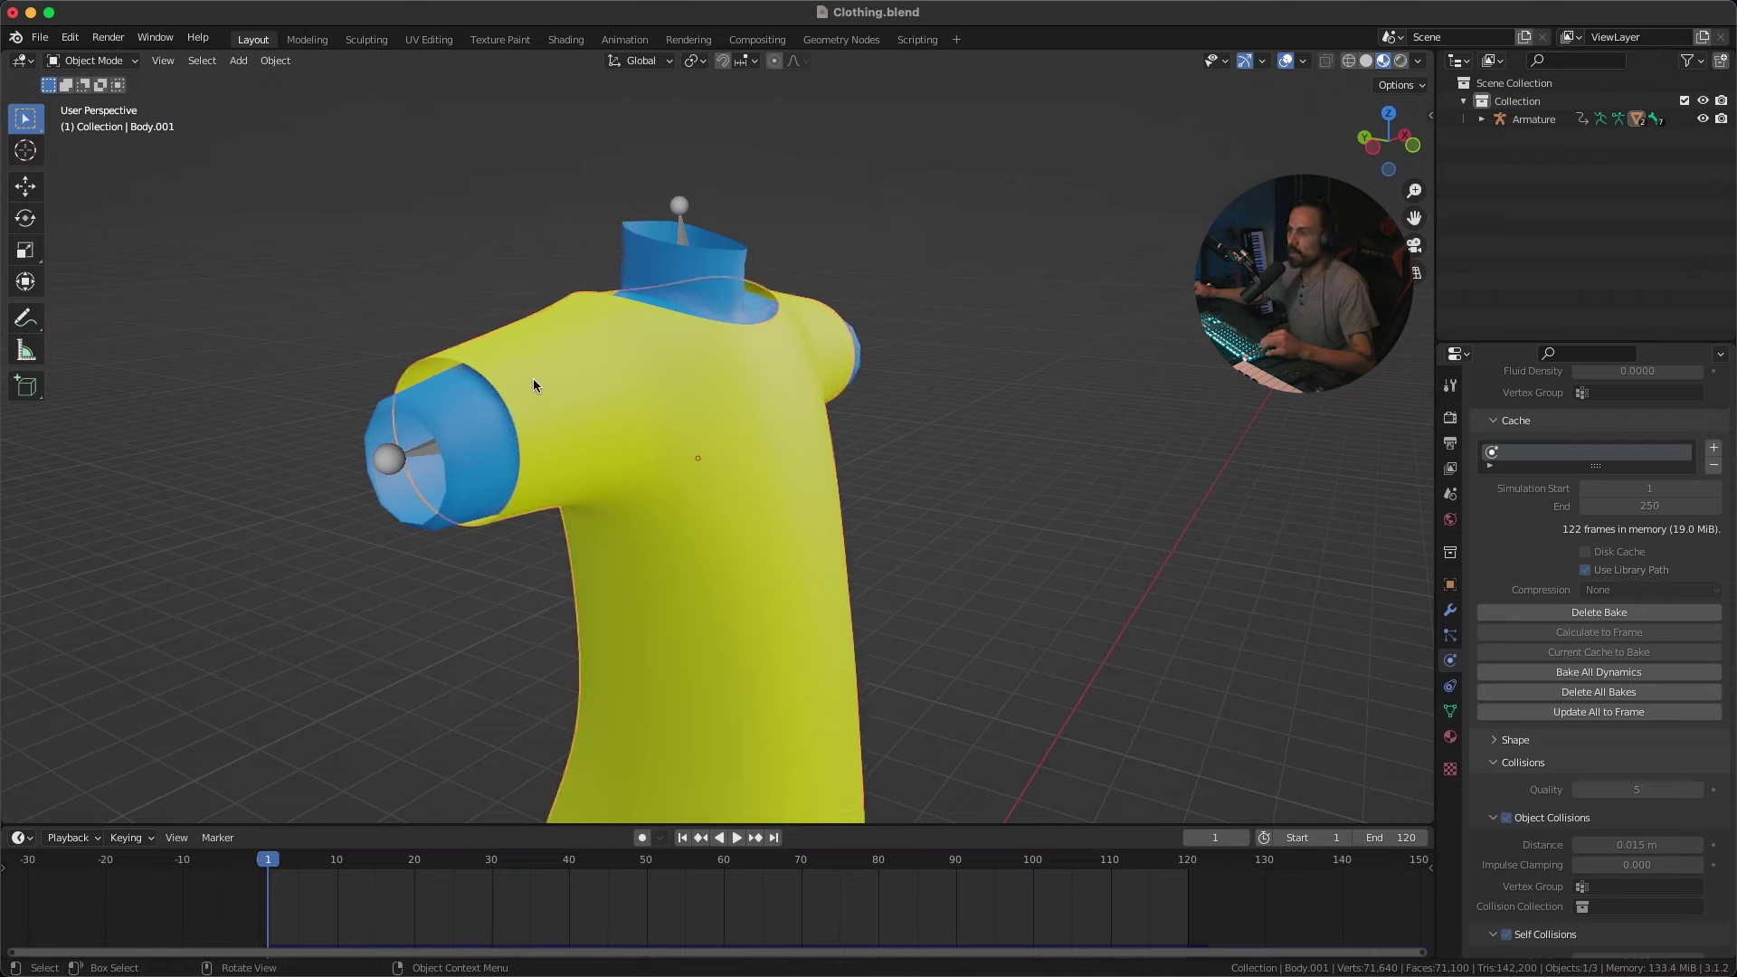
click(1452, 613)
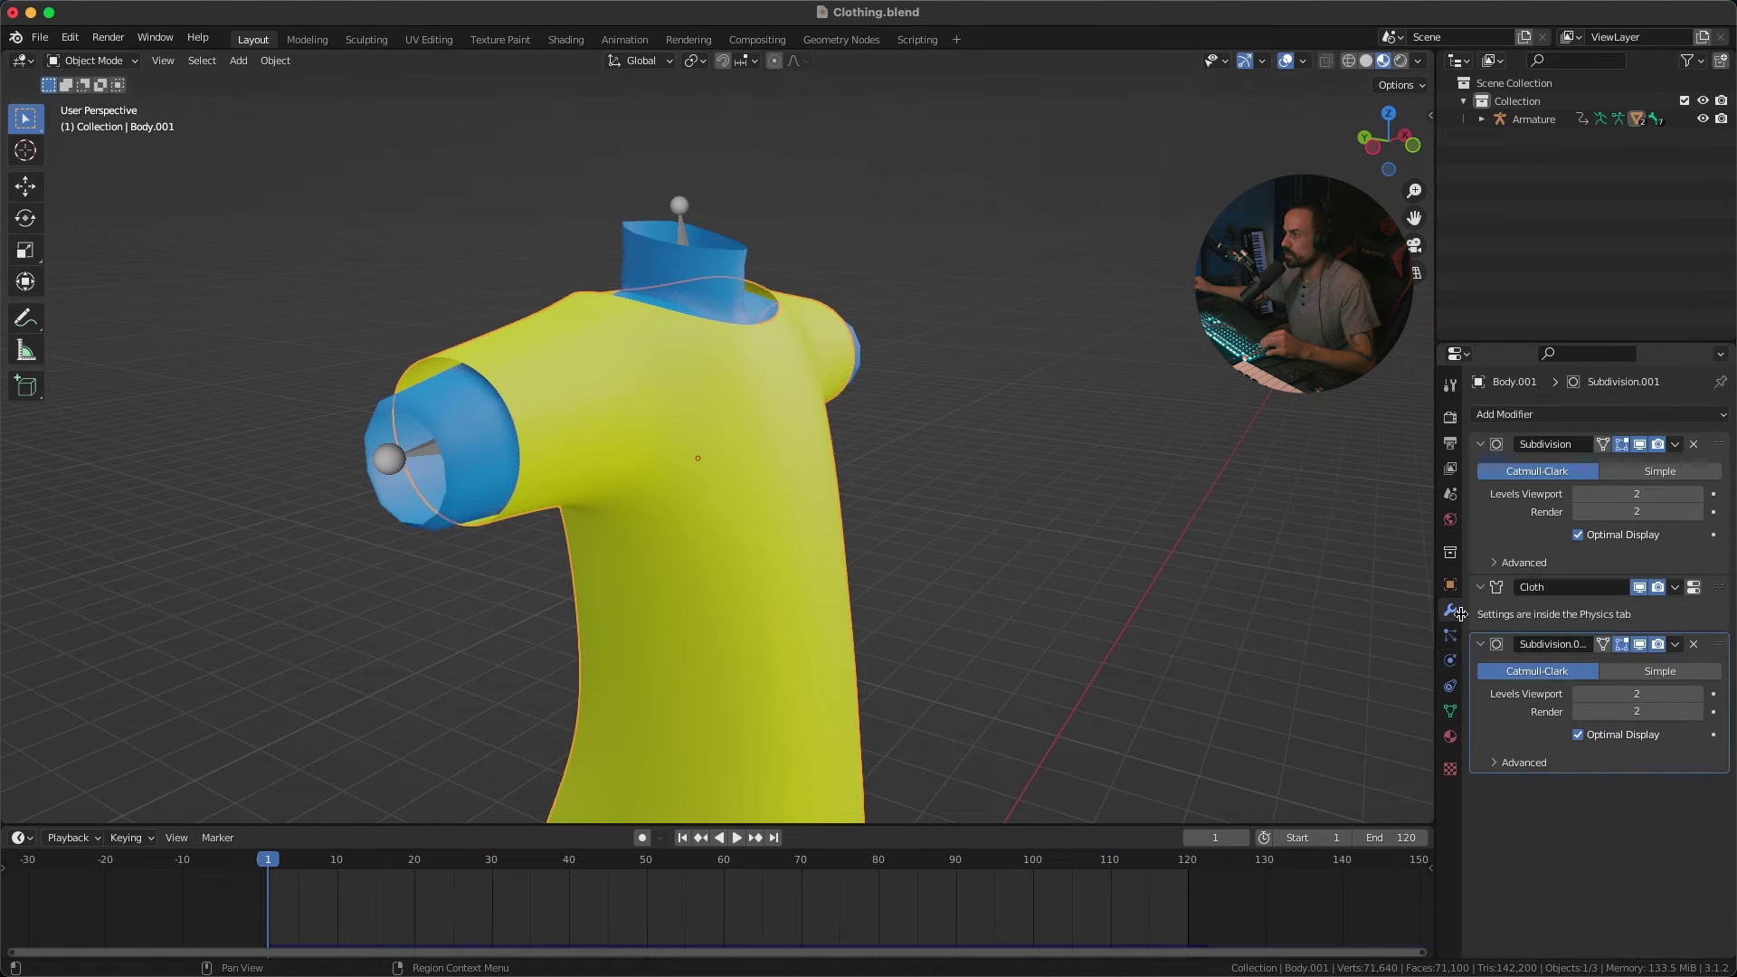
click(1518, 415)
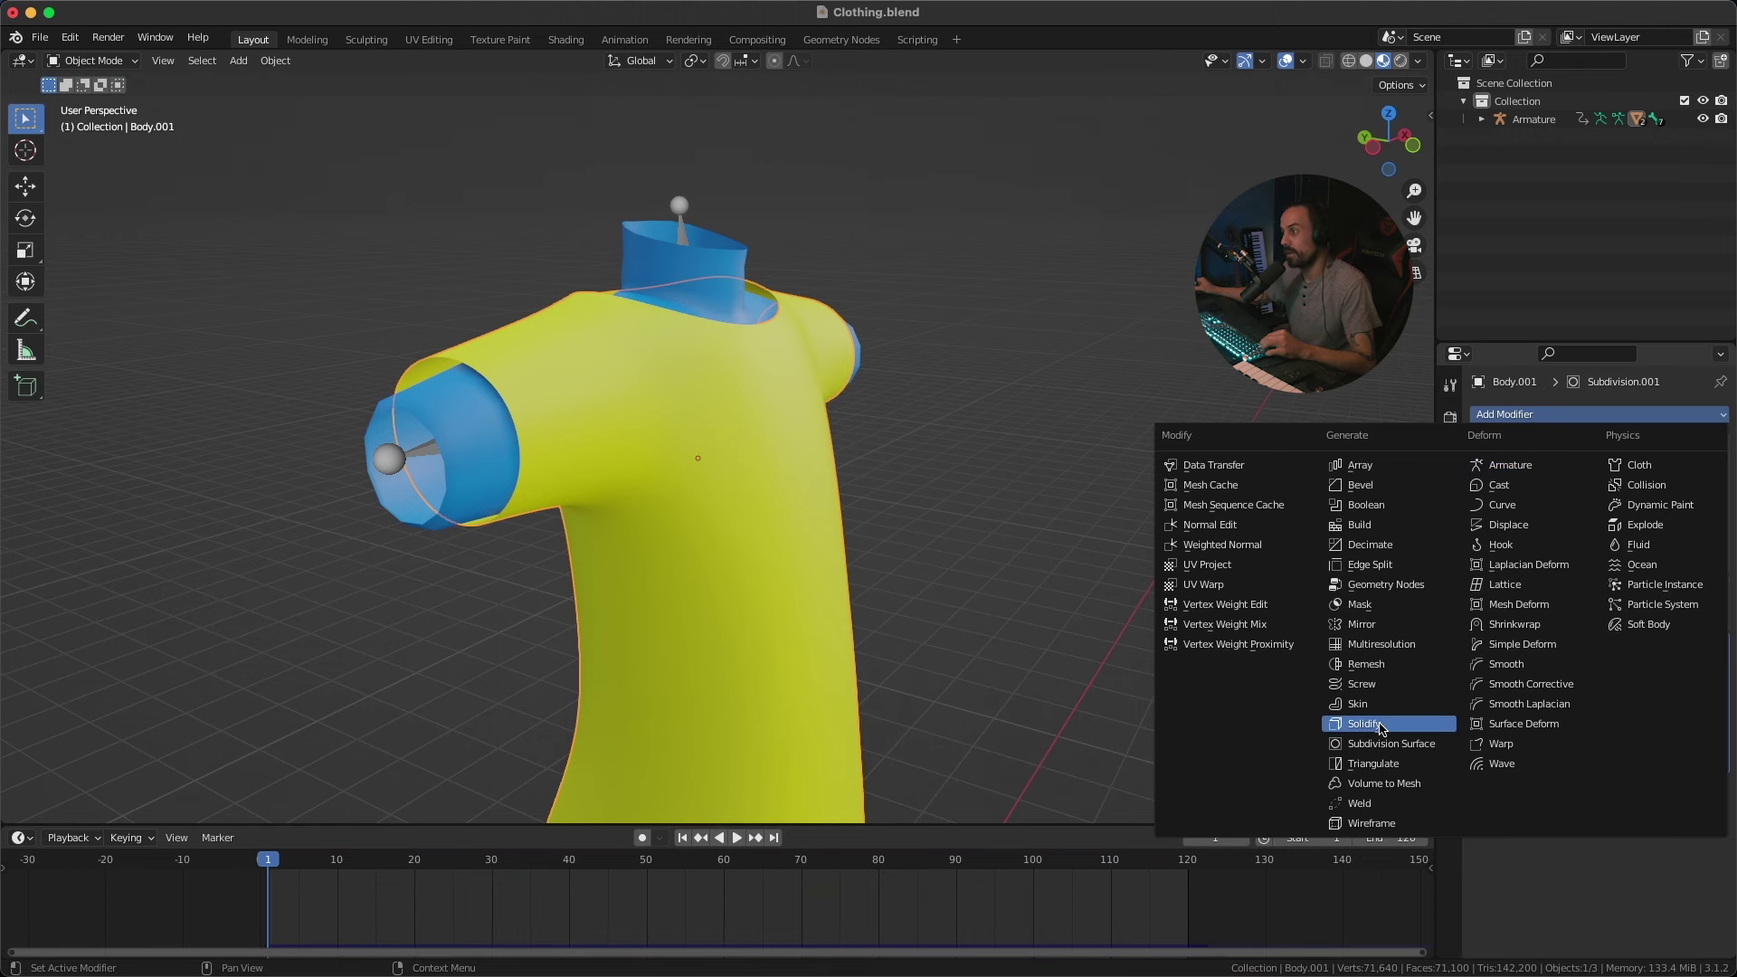
click(1328, 727)
middle_drag(1083, 512, 709, 324)
scroll(841, 375, up, 3)
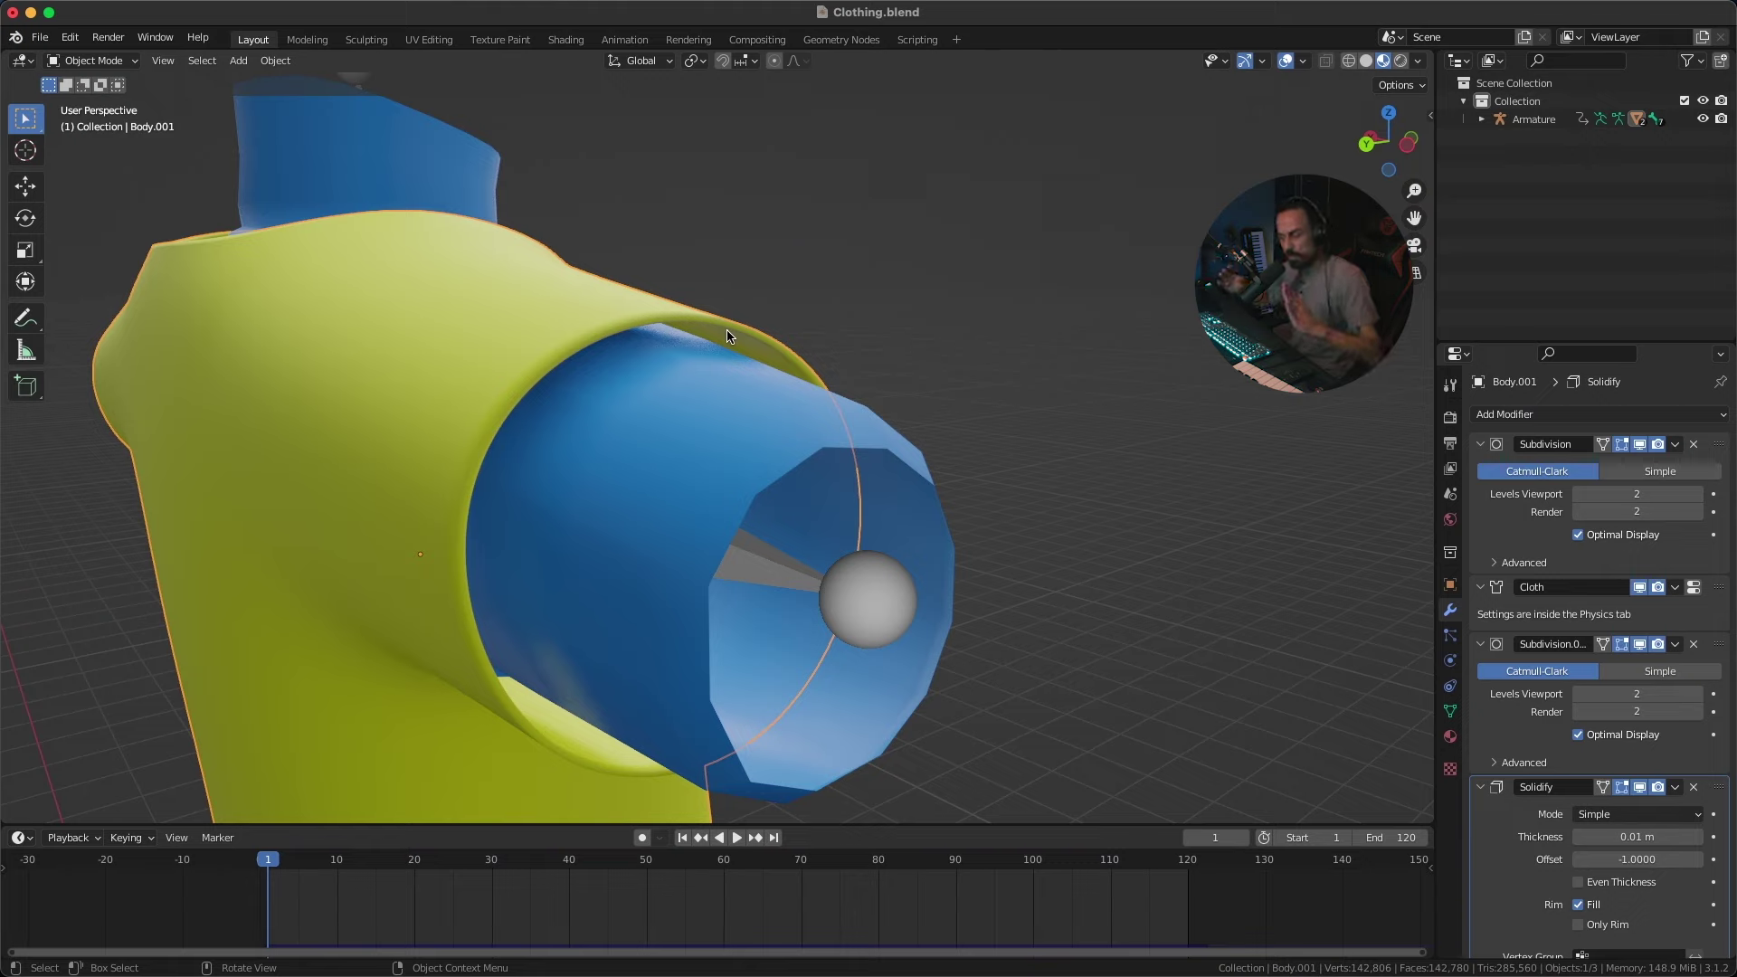
Step: Try Solidify thicknesses of 0.038 m and -0.022 m, settling on a thinner negative value so the shirt thickens outward from the body
scroll(1520, 595, down, 5)
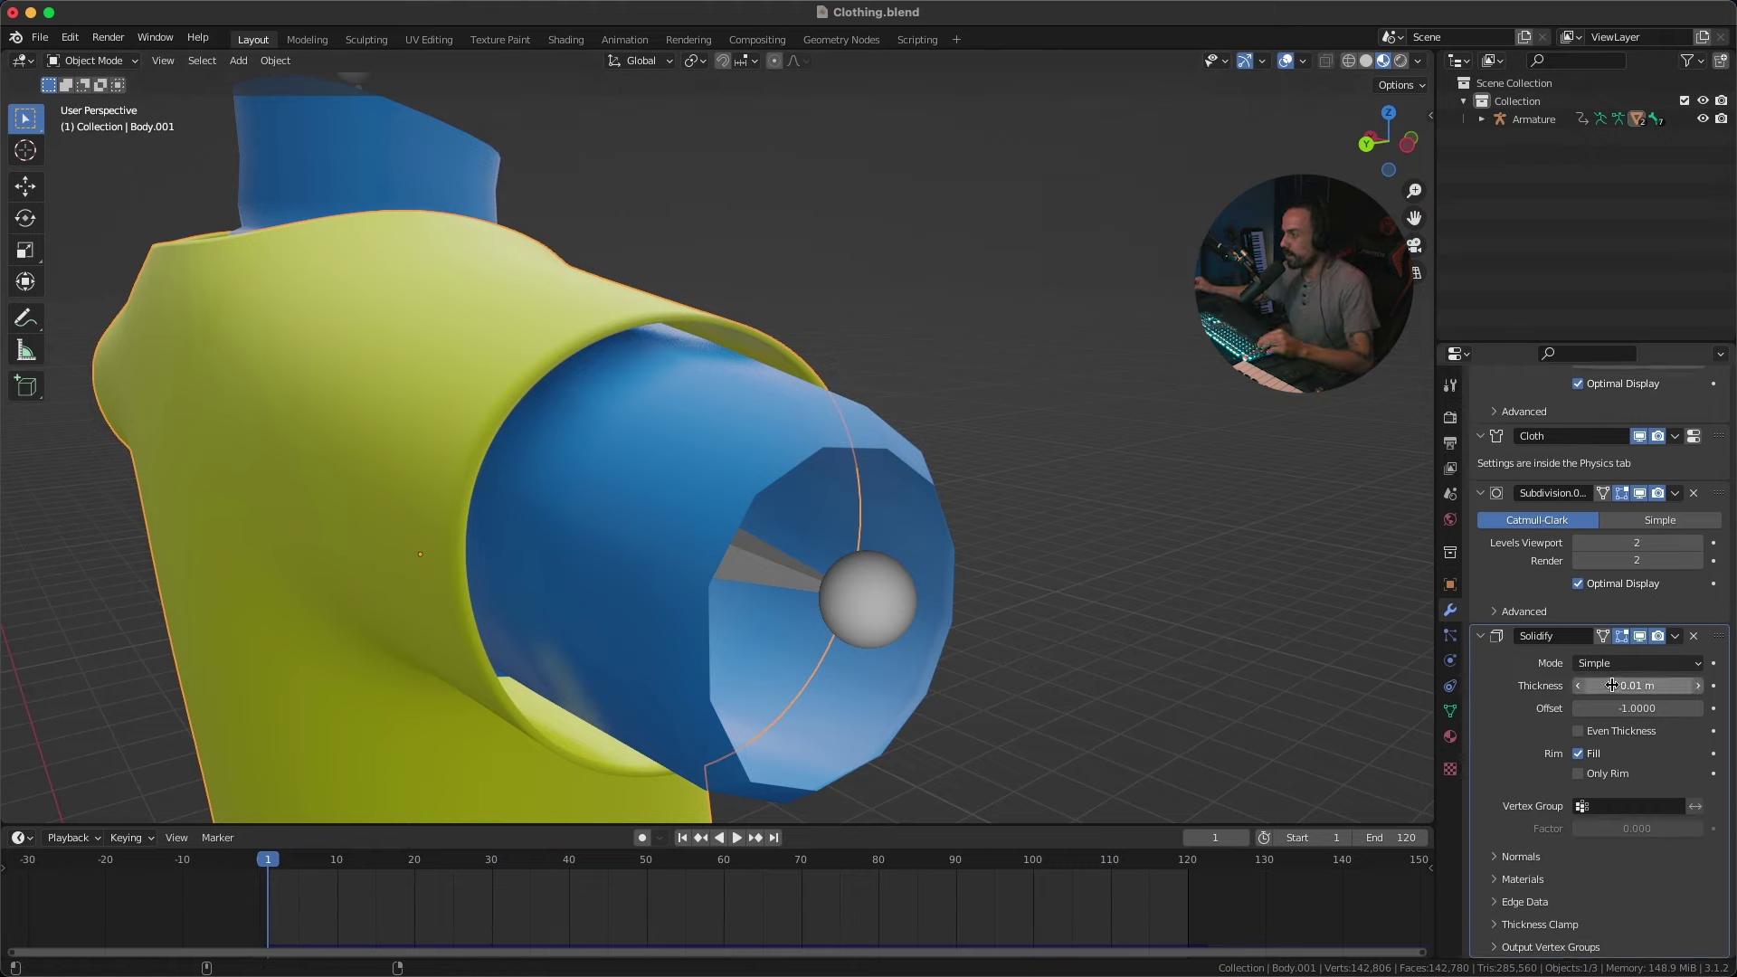
mouse_move(1612, 685)
mouse_down()
mouse_move(1662, 677)
mouse_move(1625, 686)
mouse_up()
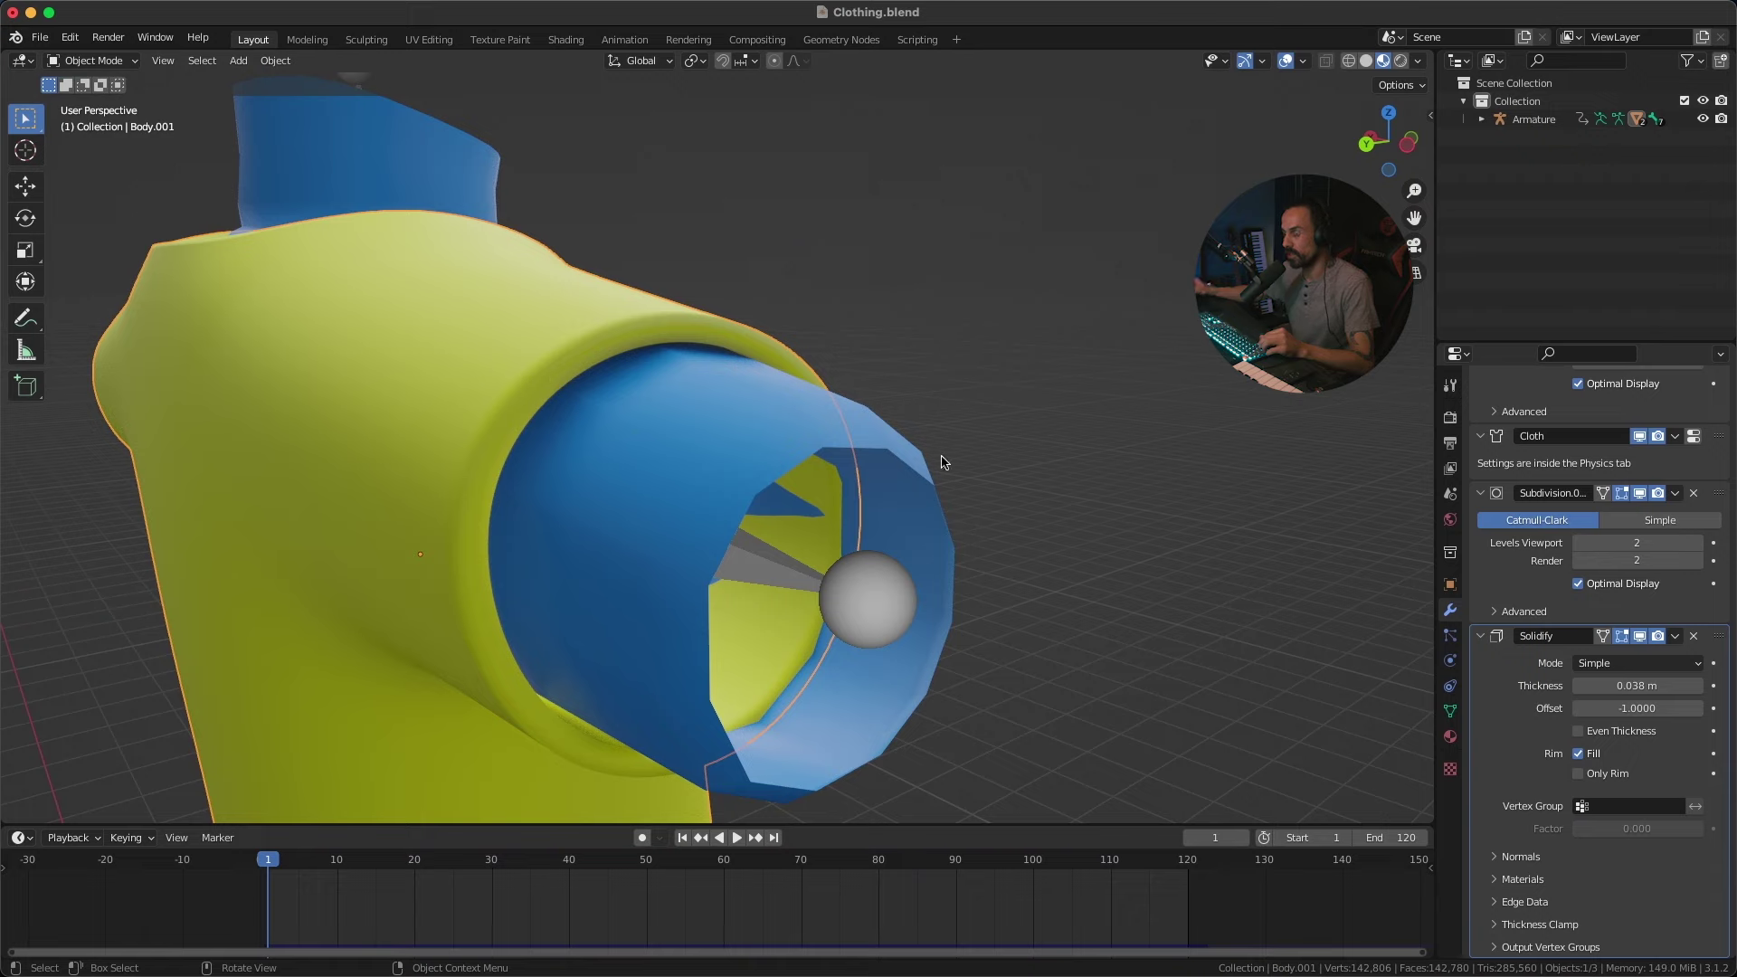
drag(1612, 687, 1591, 686)
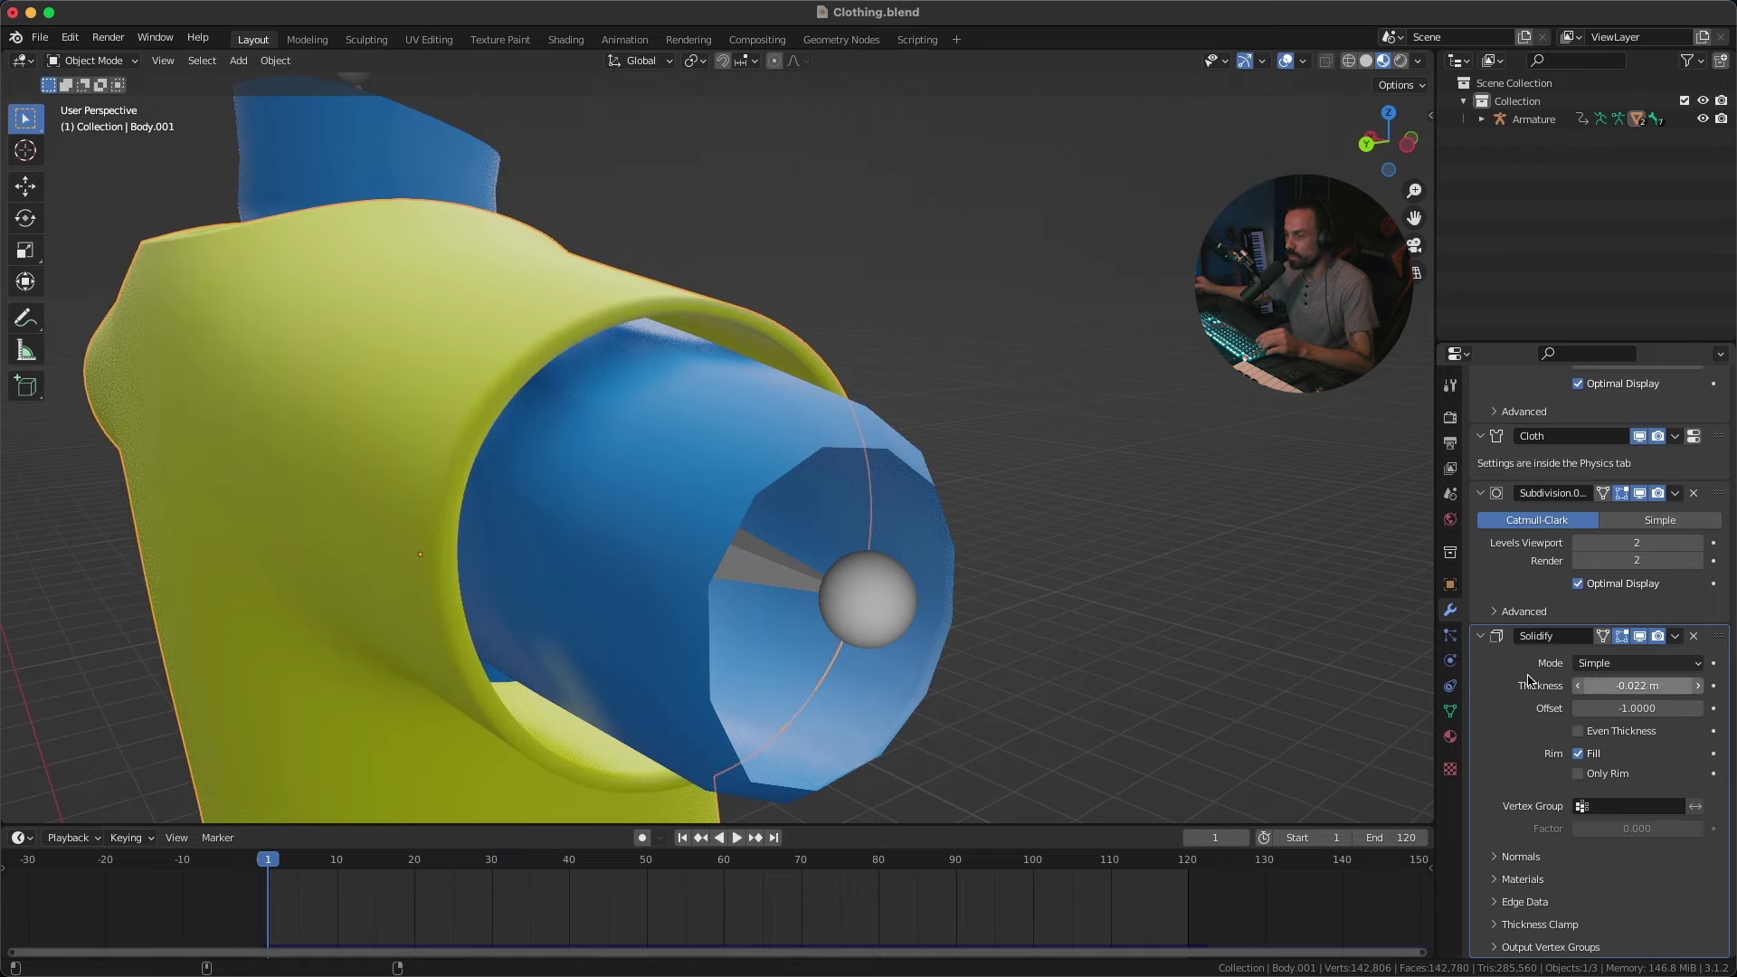
middle_drag(938, 608, 903, 598)
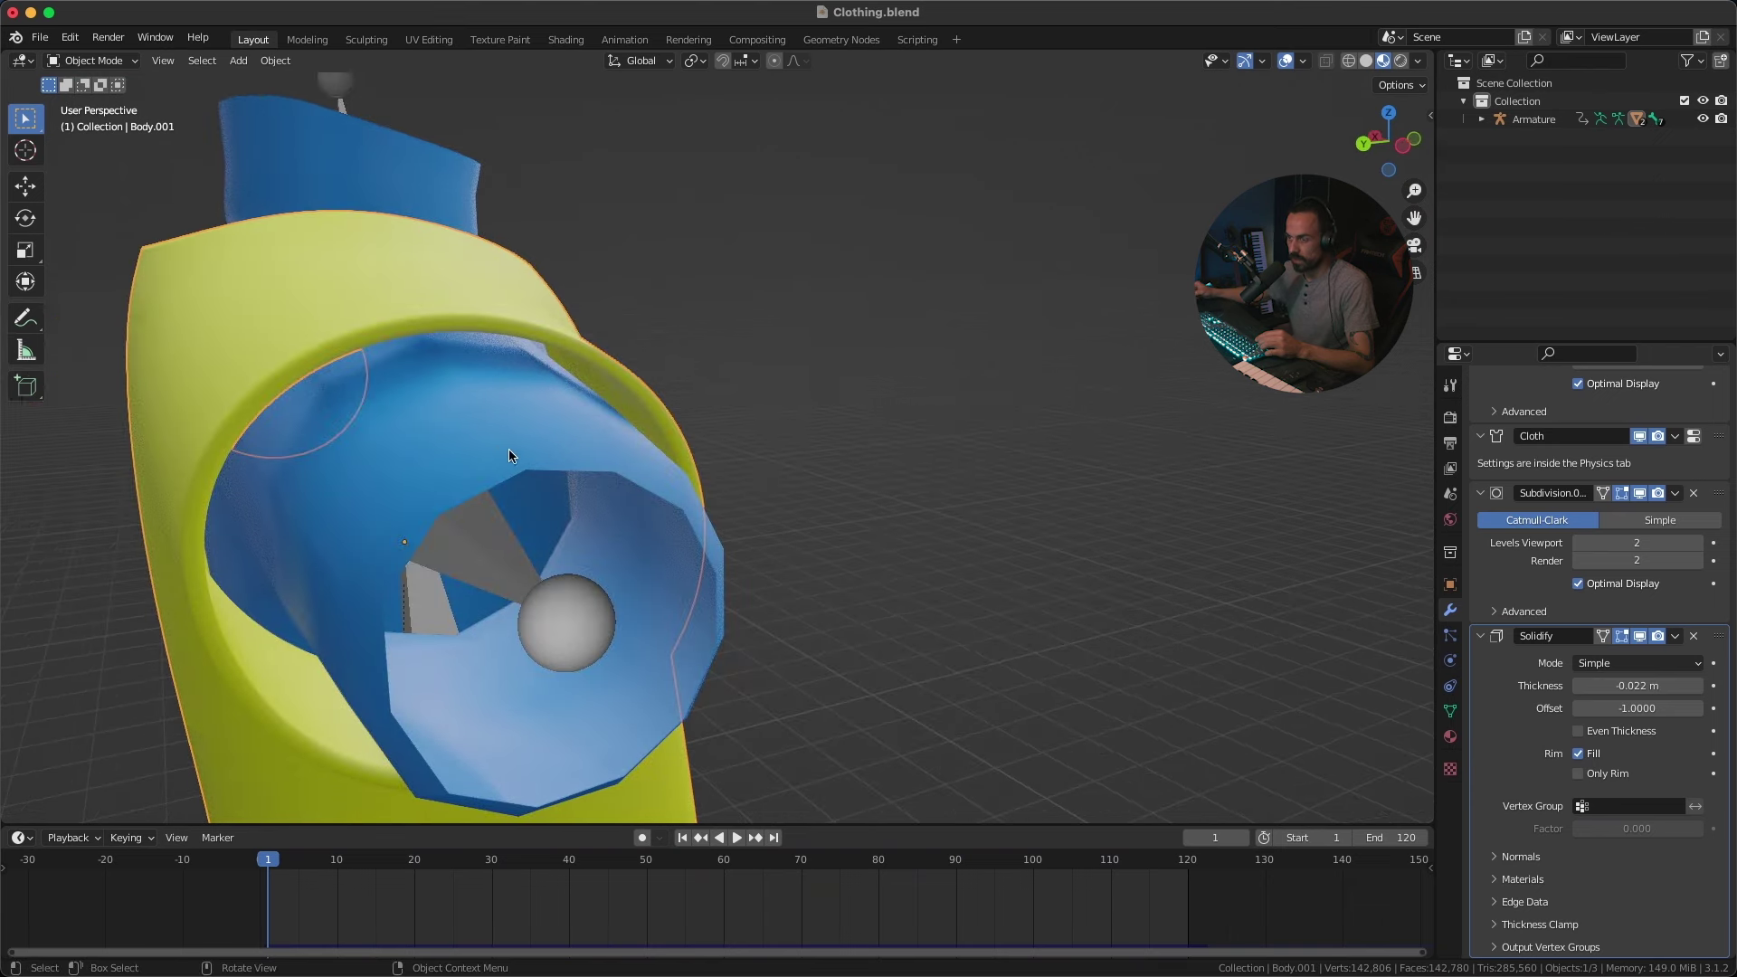
middle_drag(664, 419, 646, 414)
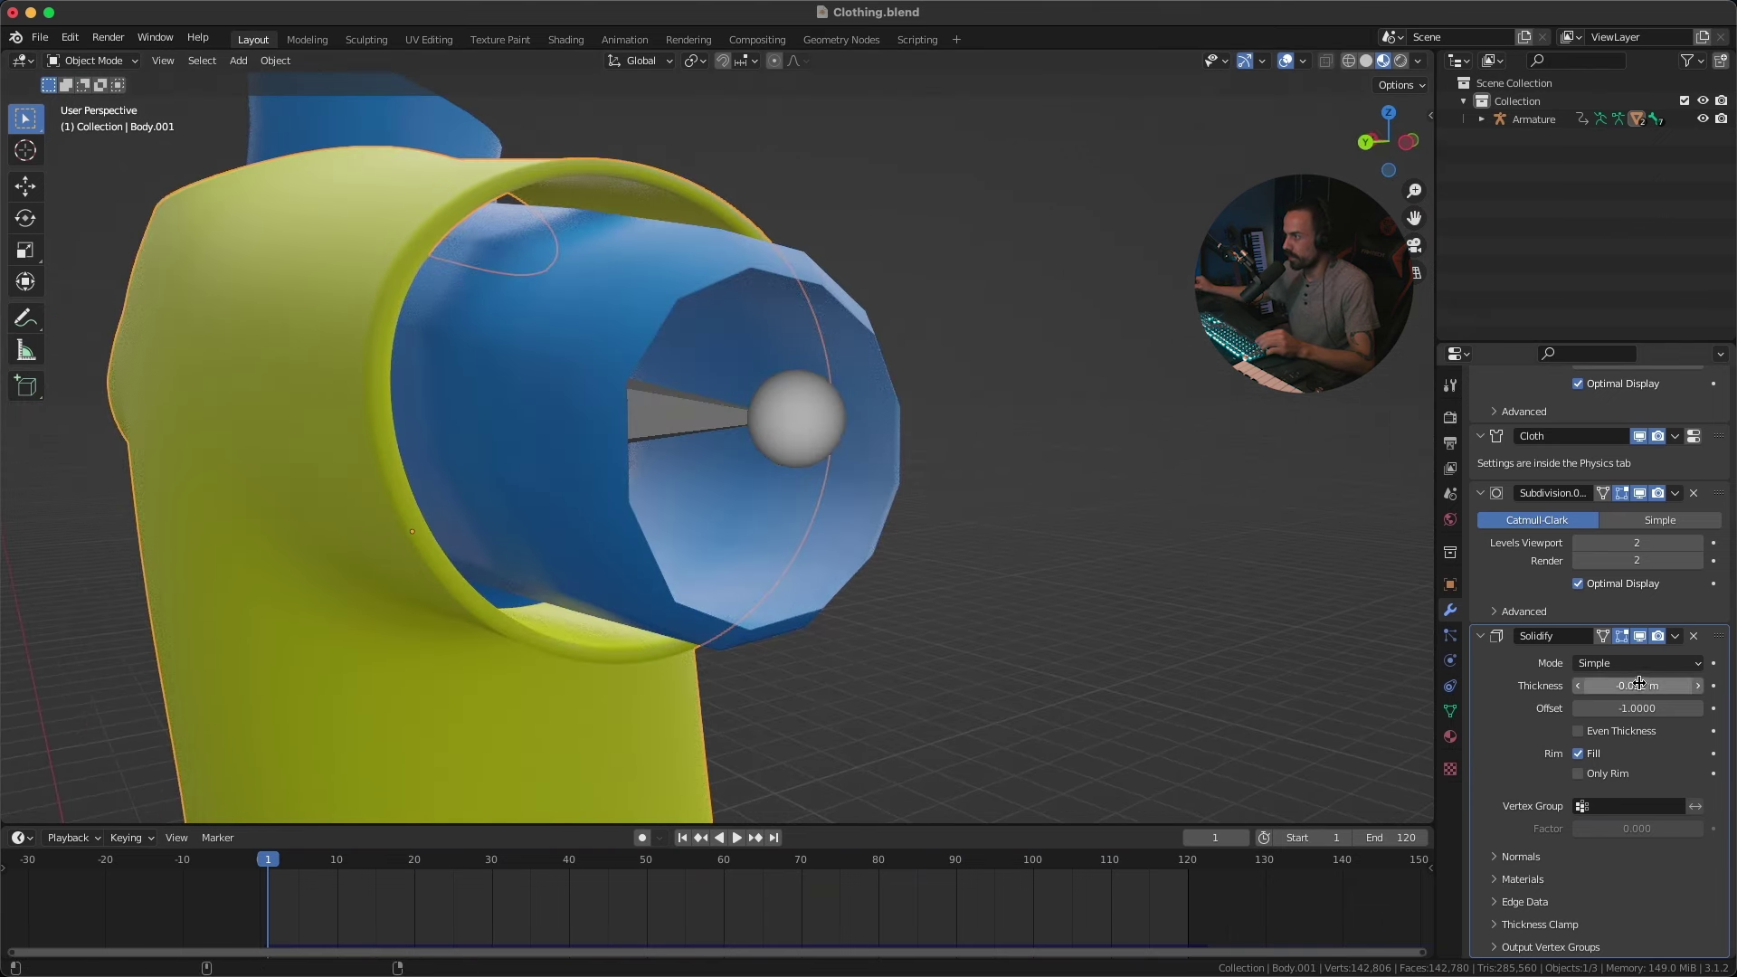
drag(1626, 688, 1641, 685)
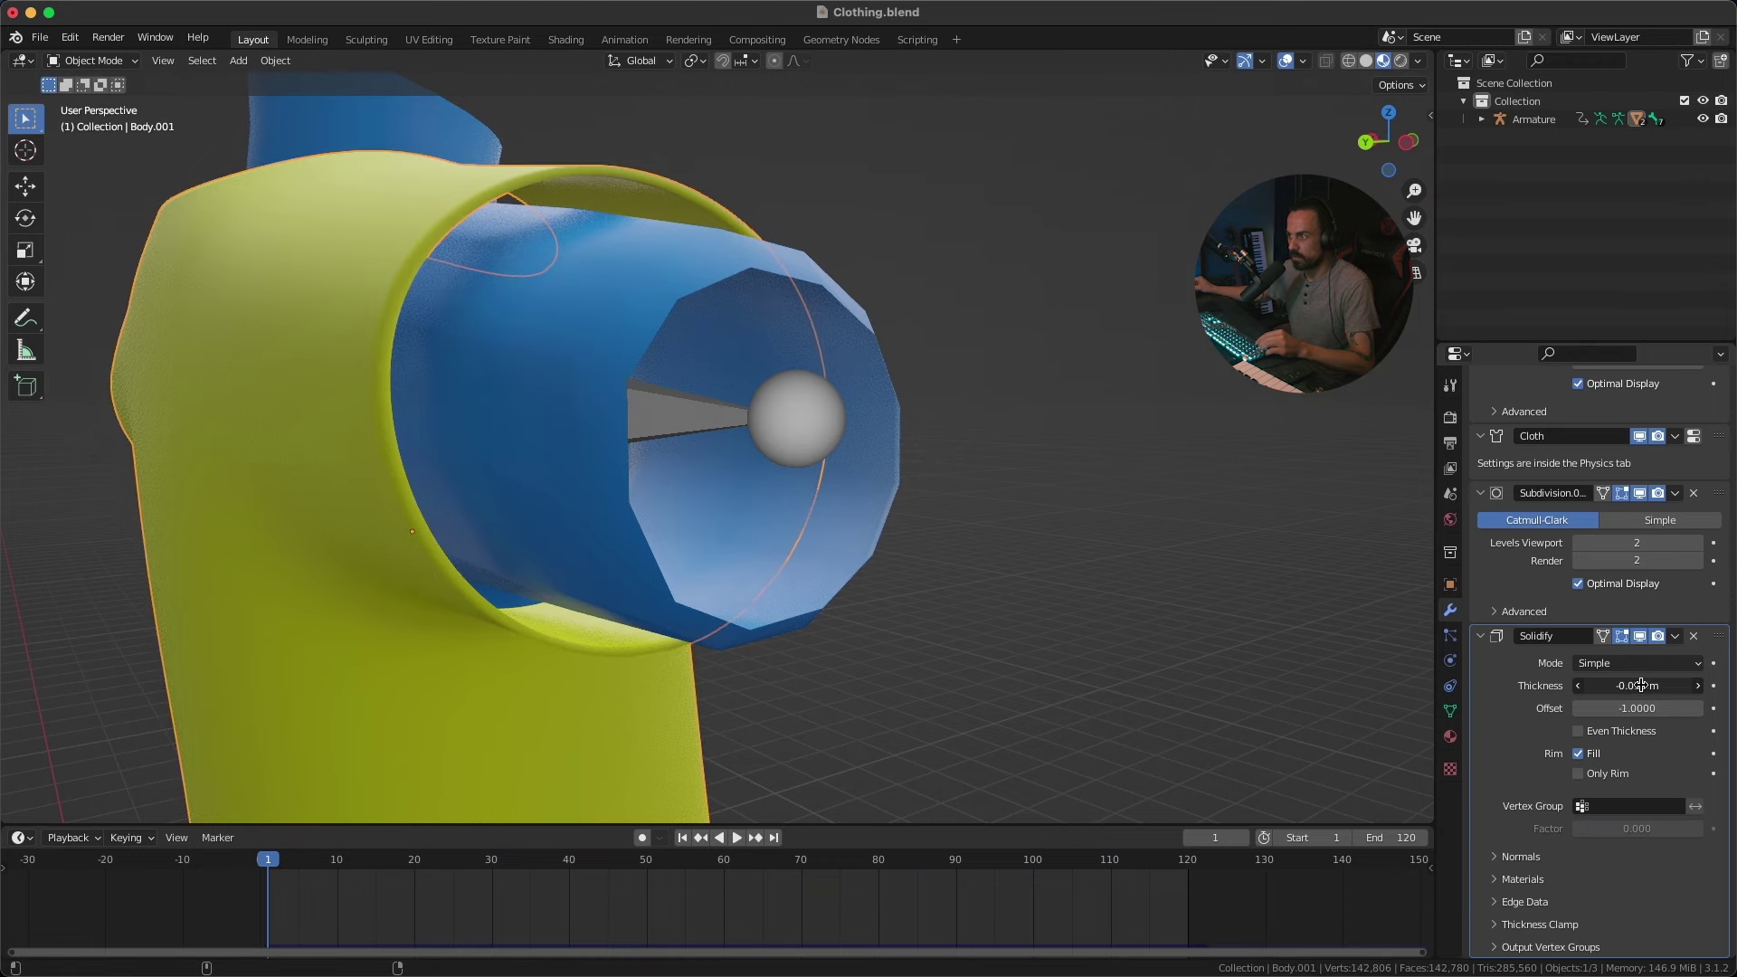
middle_drag(1133, 613, 1035, 493)
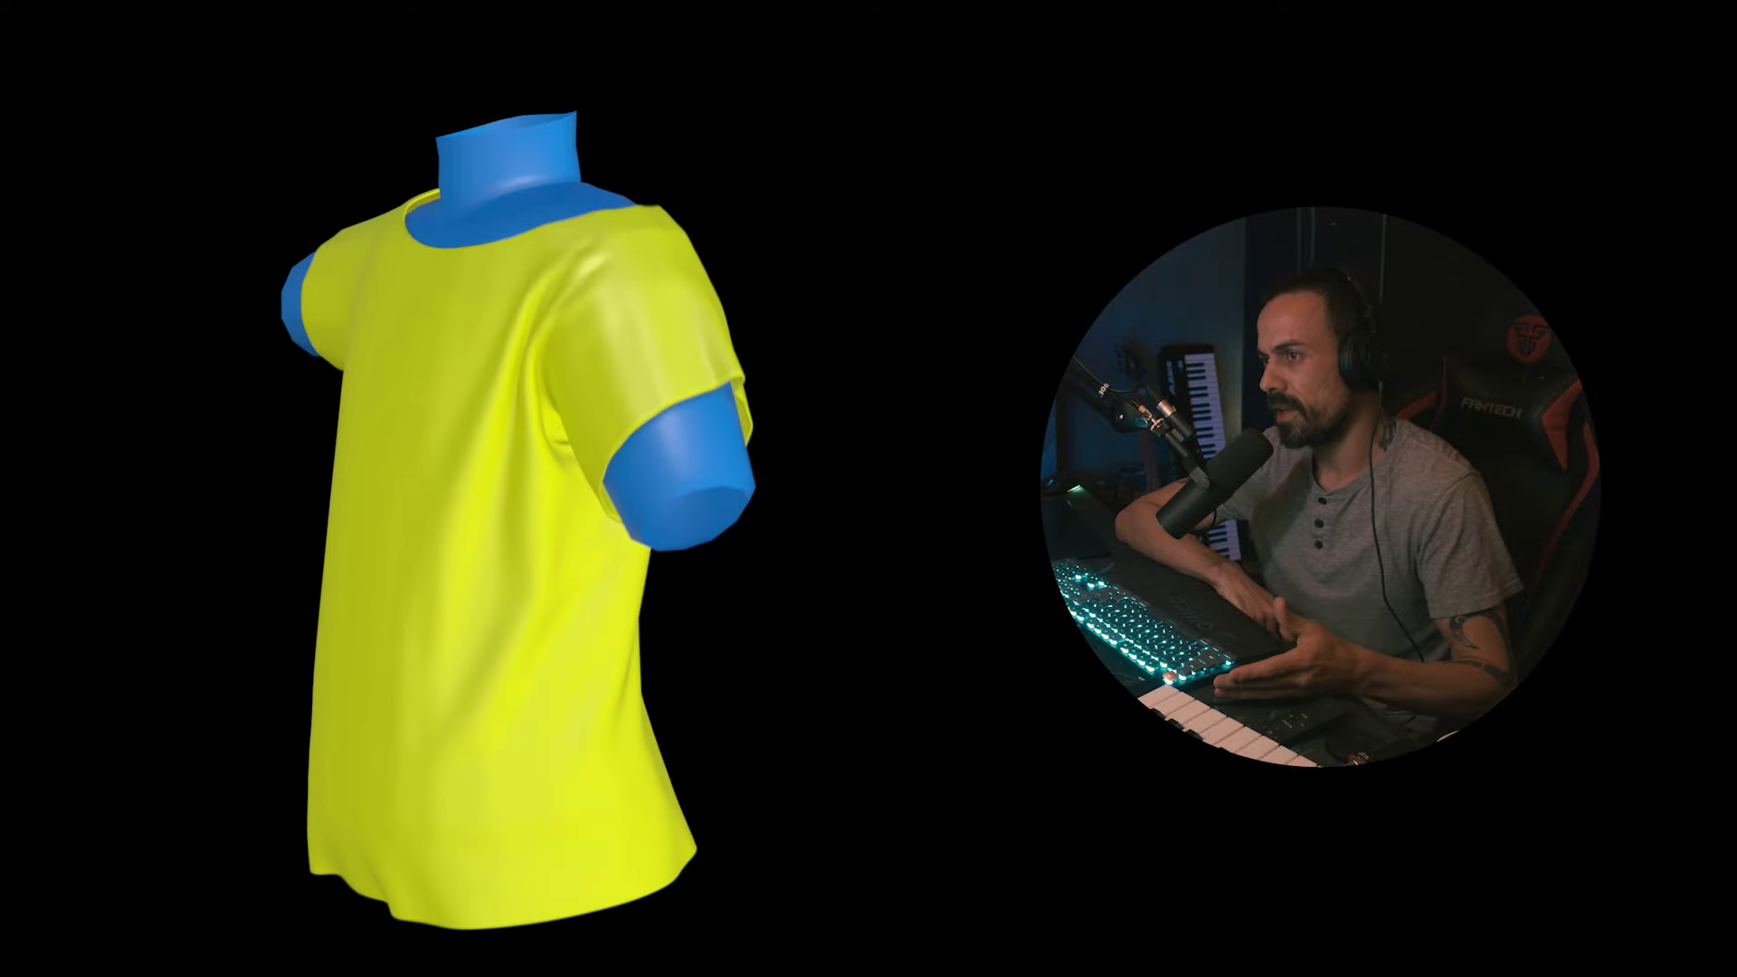